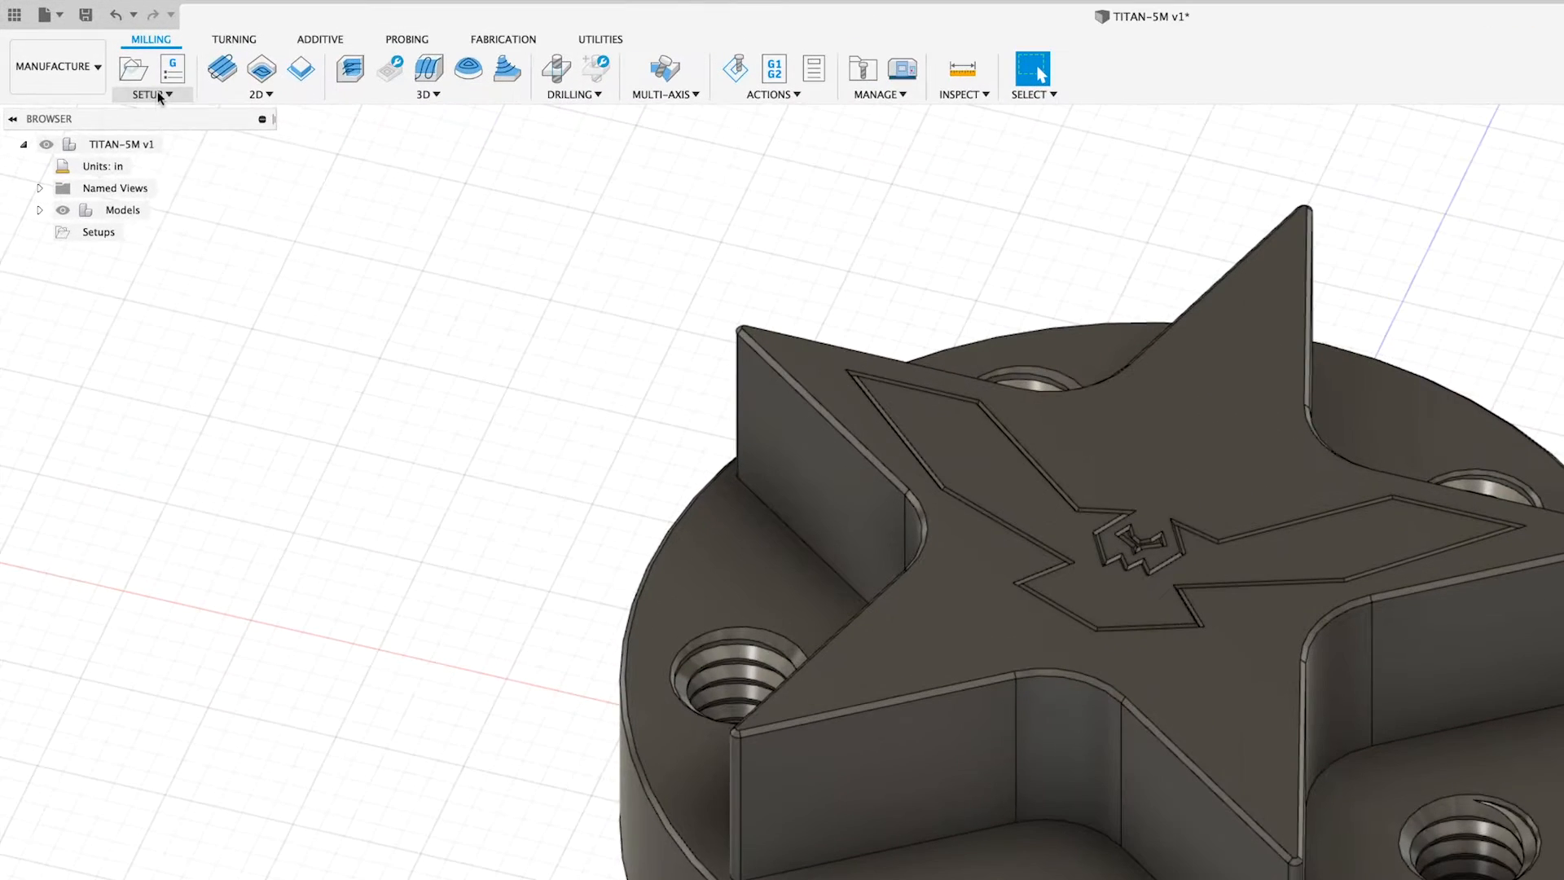
# Create a milling setup with orientation by Z axis/plane & X axis, using the star's top face for Z.
pyautogui.click(102, 62)
pyautogui.click(163, 117)
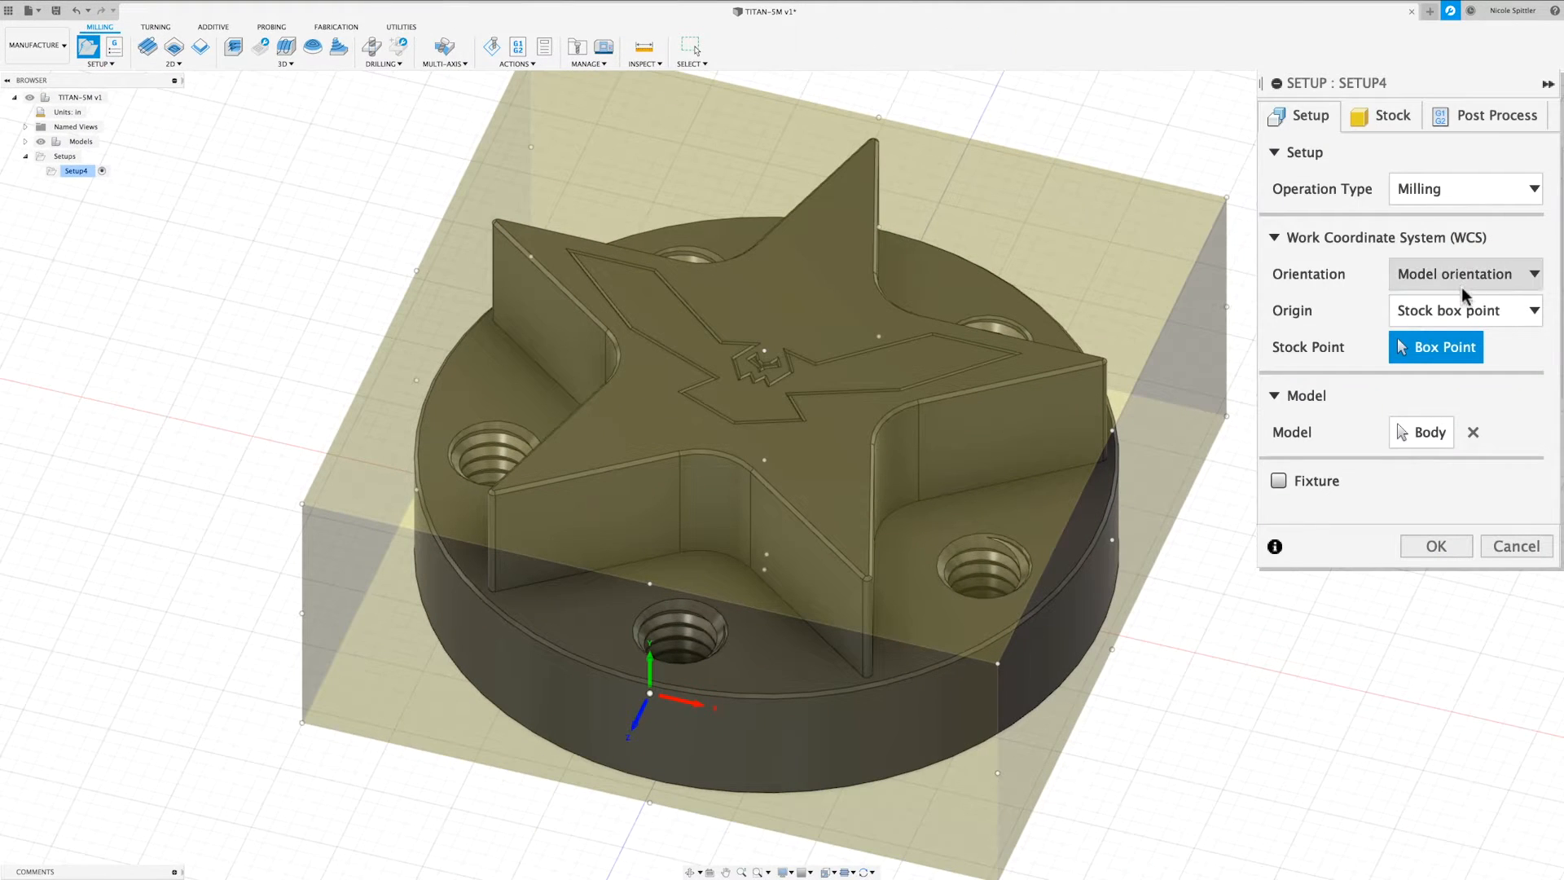
pyautogui.click(1395, 279)
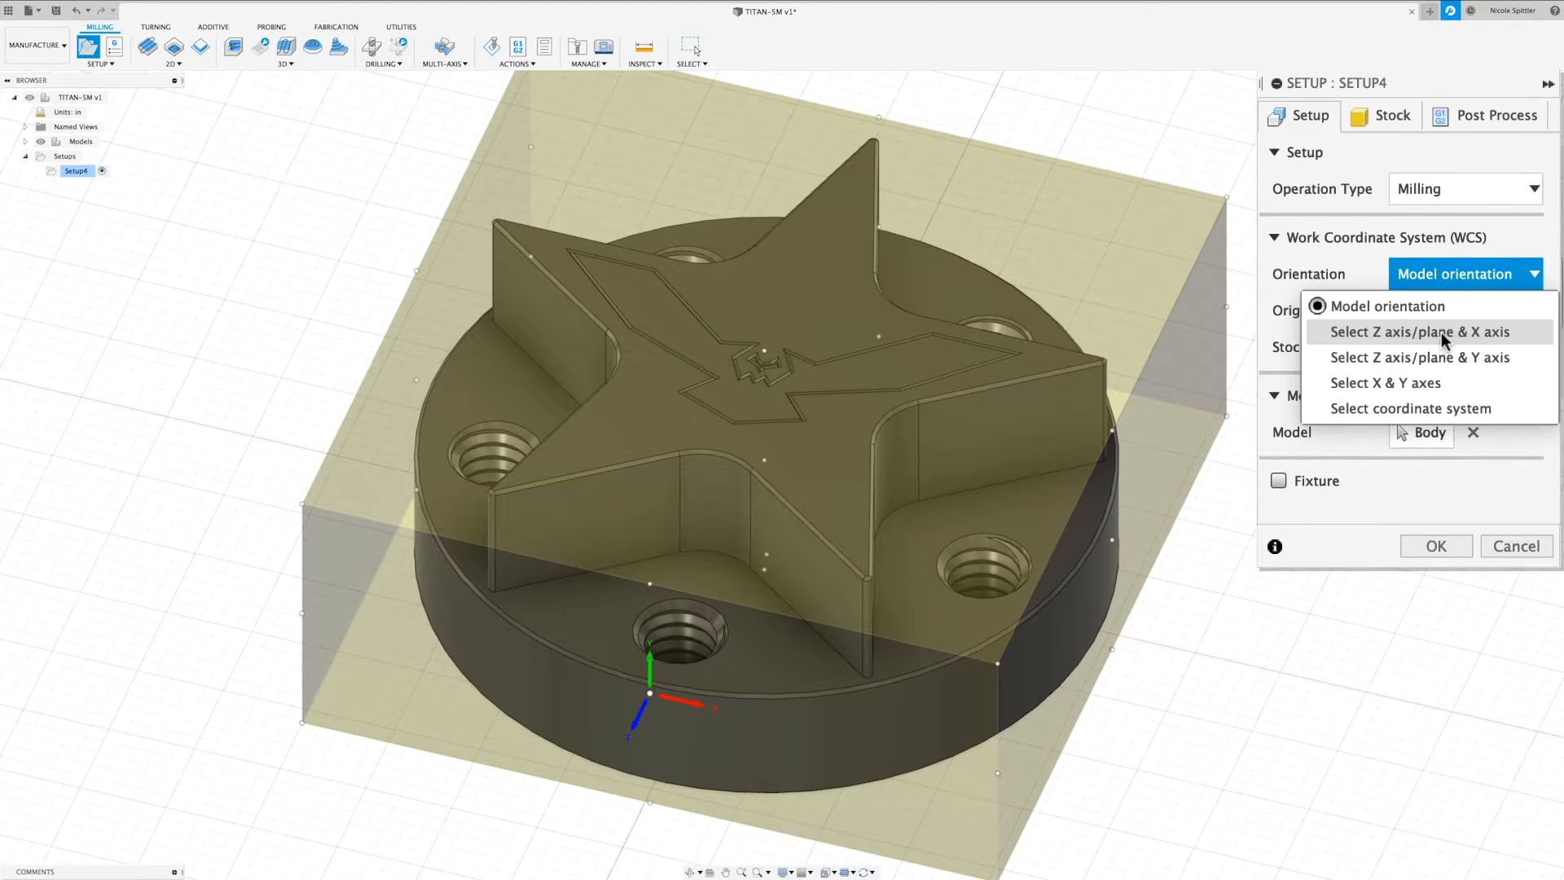
pyautogui.click(1473, 331)
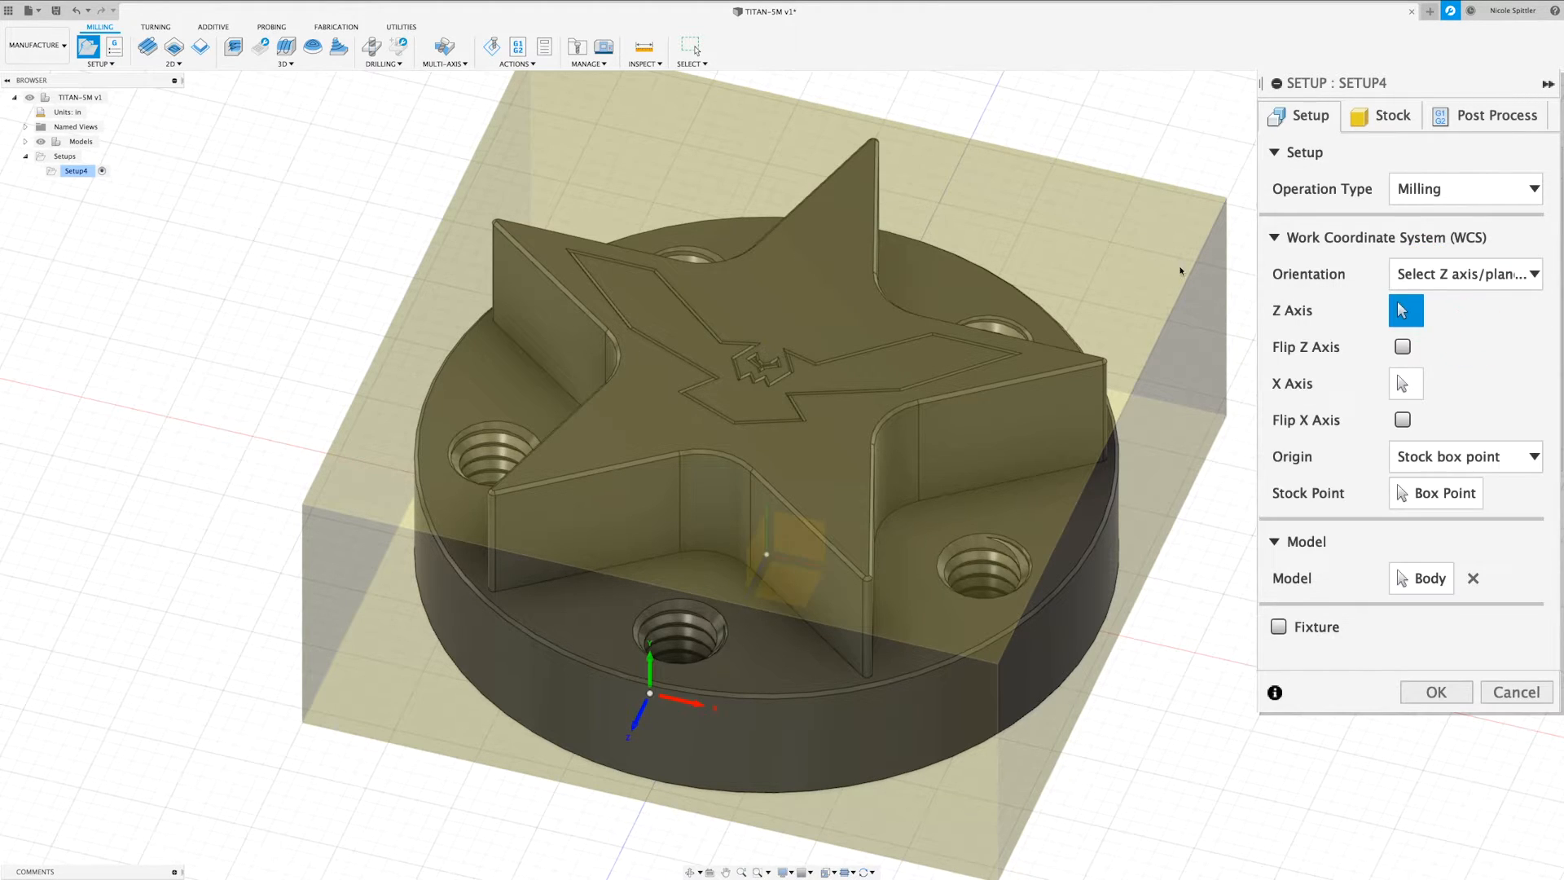
pyautogui.click(818, 286)
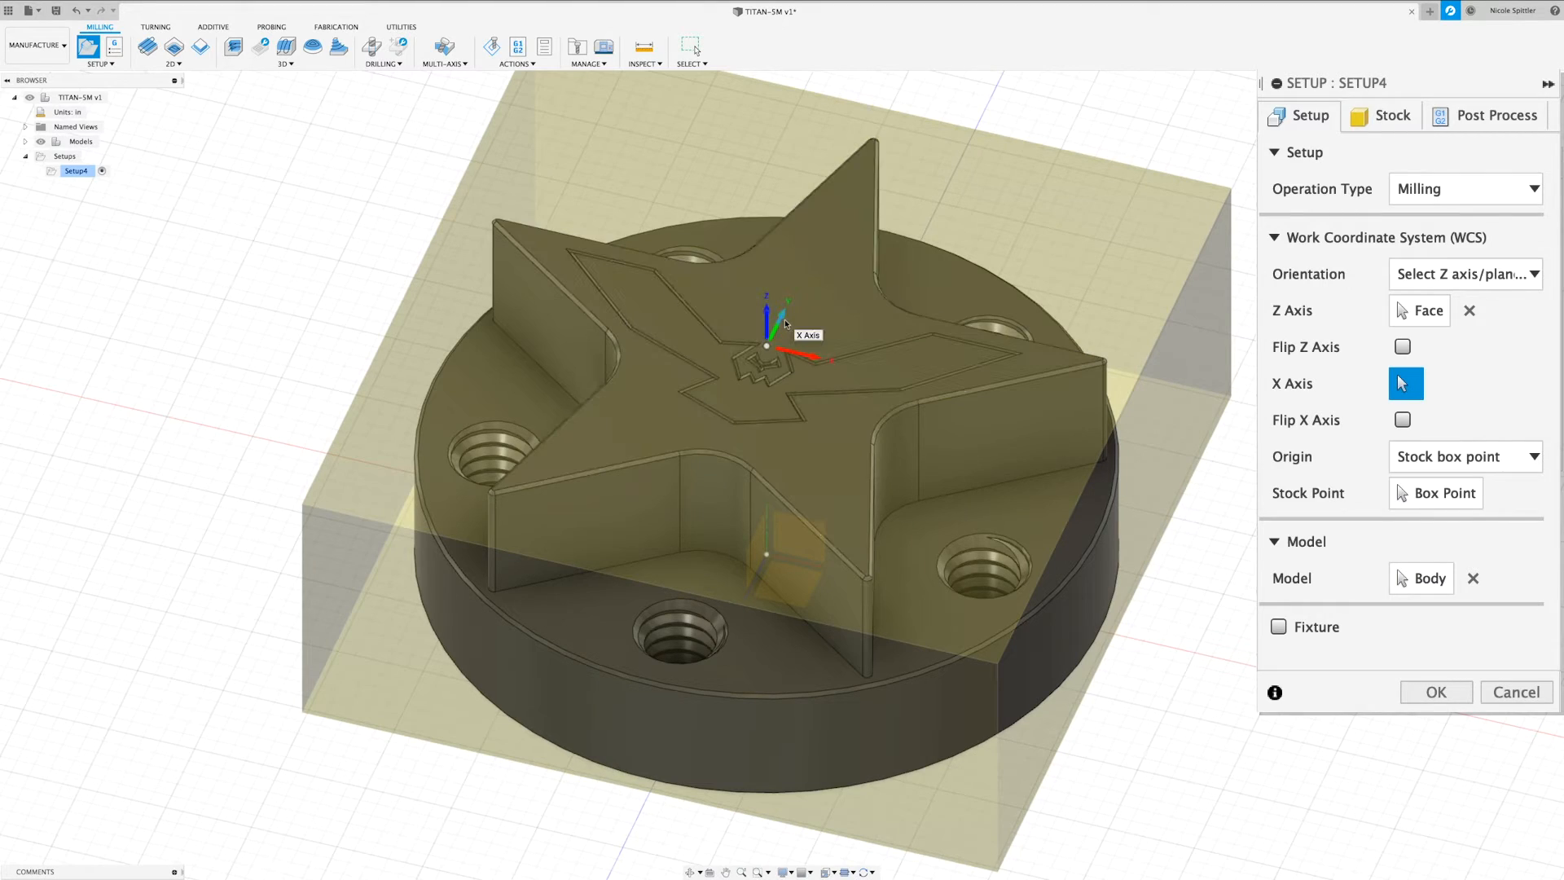
# Assign the model's horizontal X origin axis as the setup's X axis.
pyautogui.scroll(-10, 795, 334)
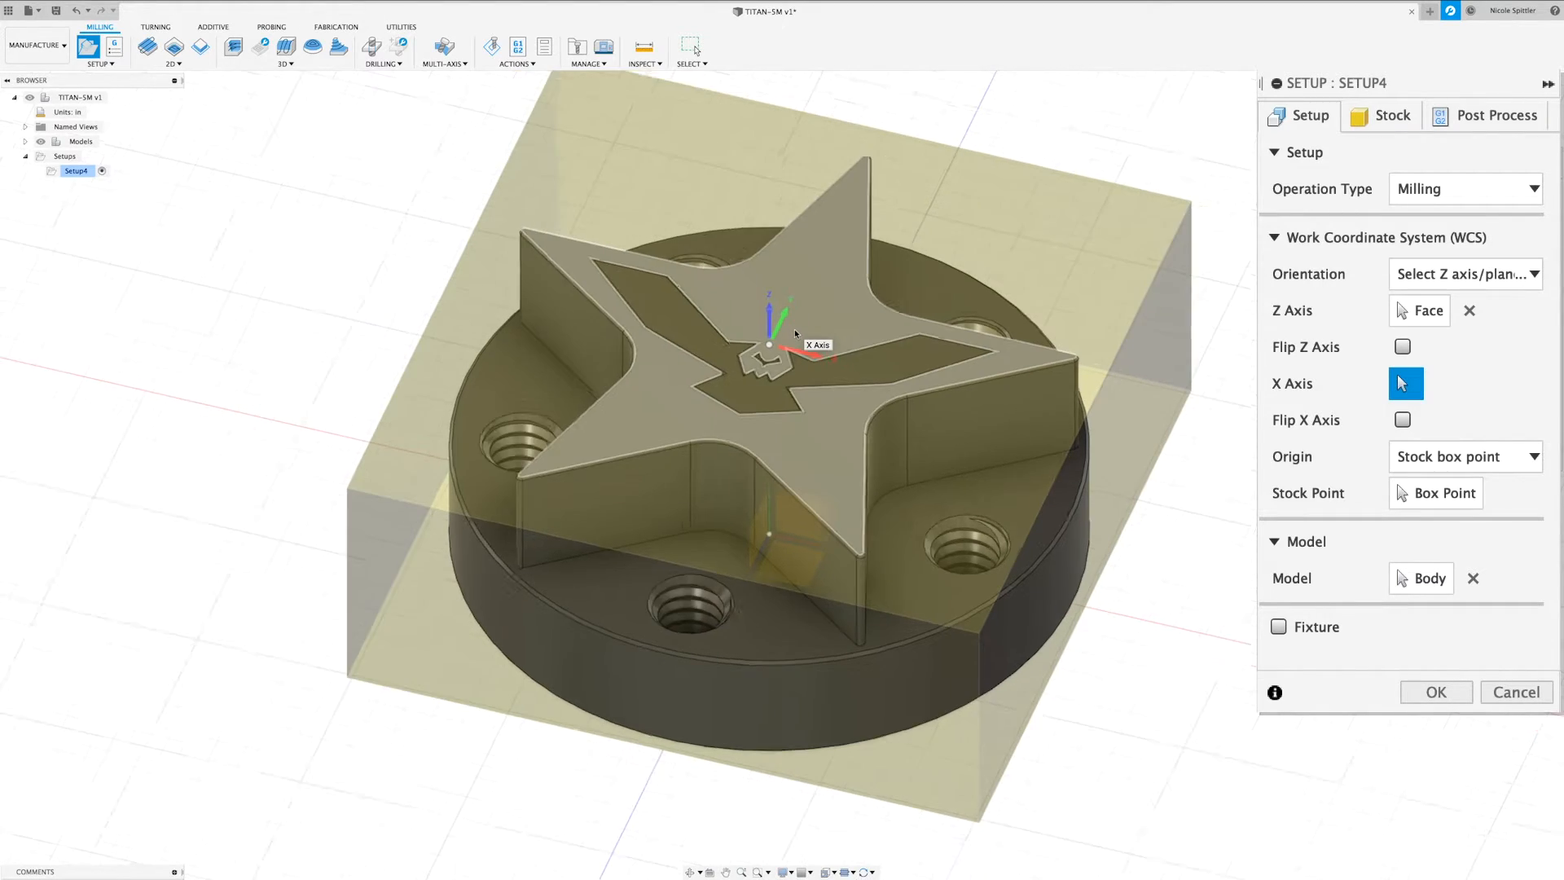
pyautogui.scroll(-5, 799, 360)
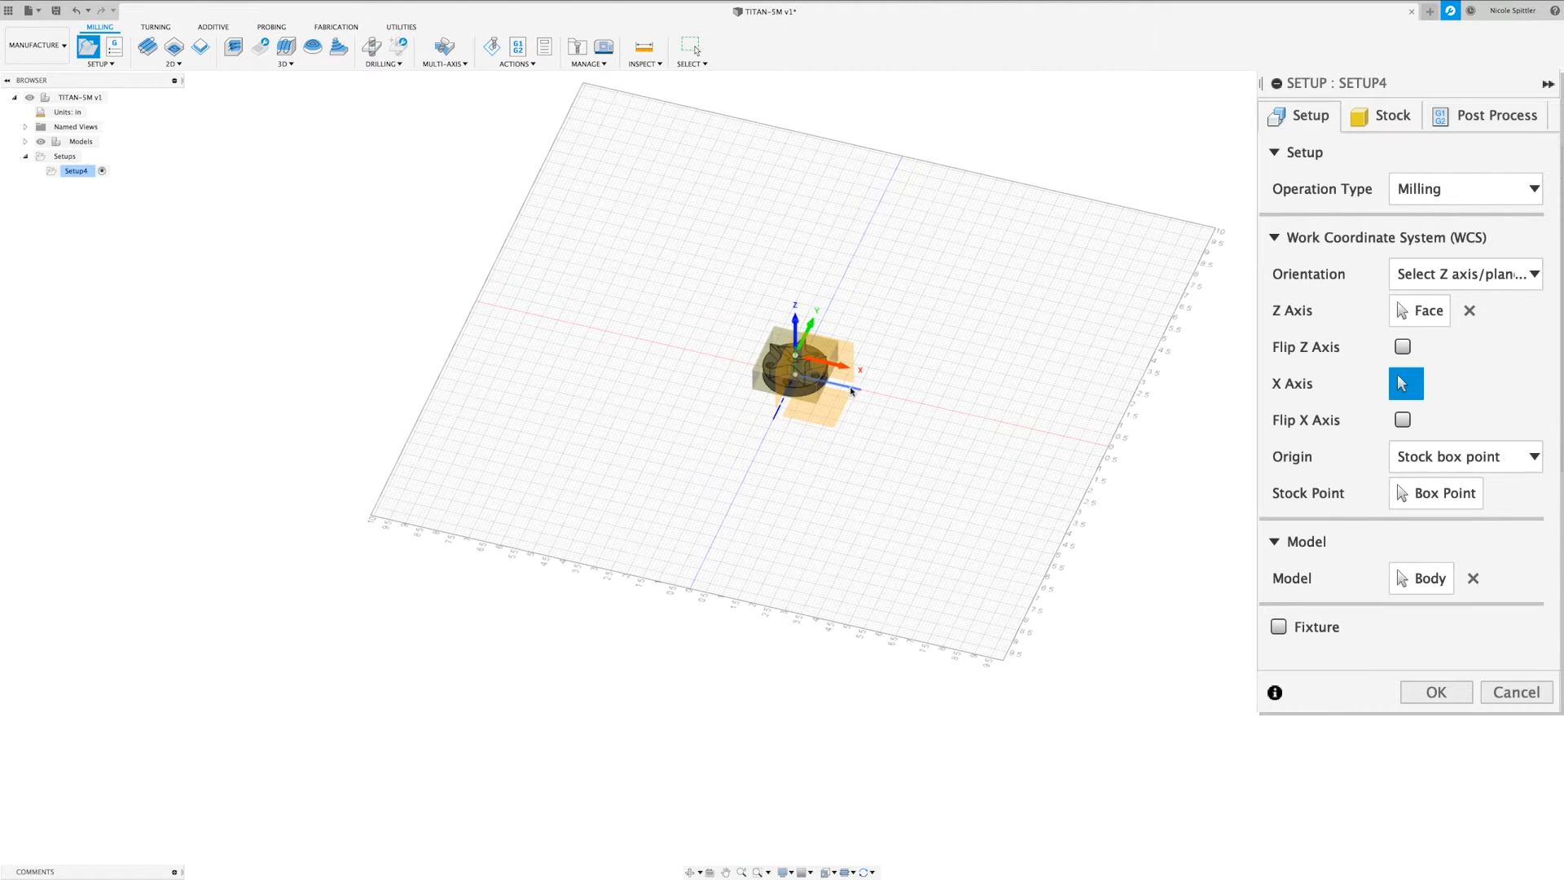
pyautogui.click(855, 389)
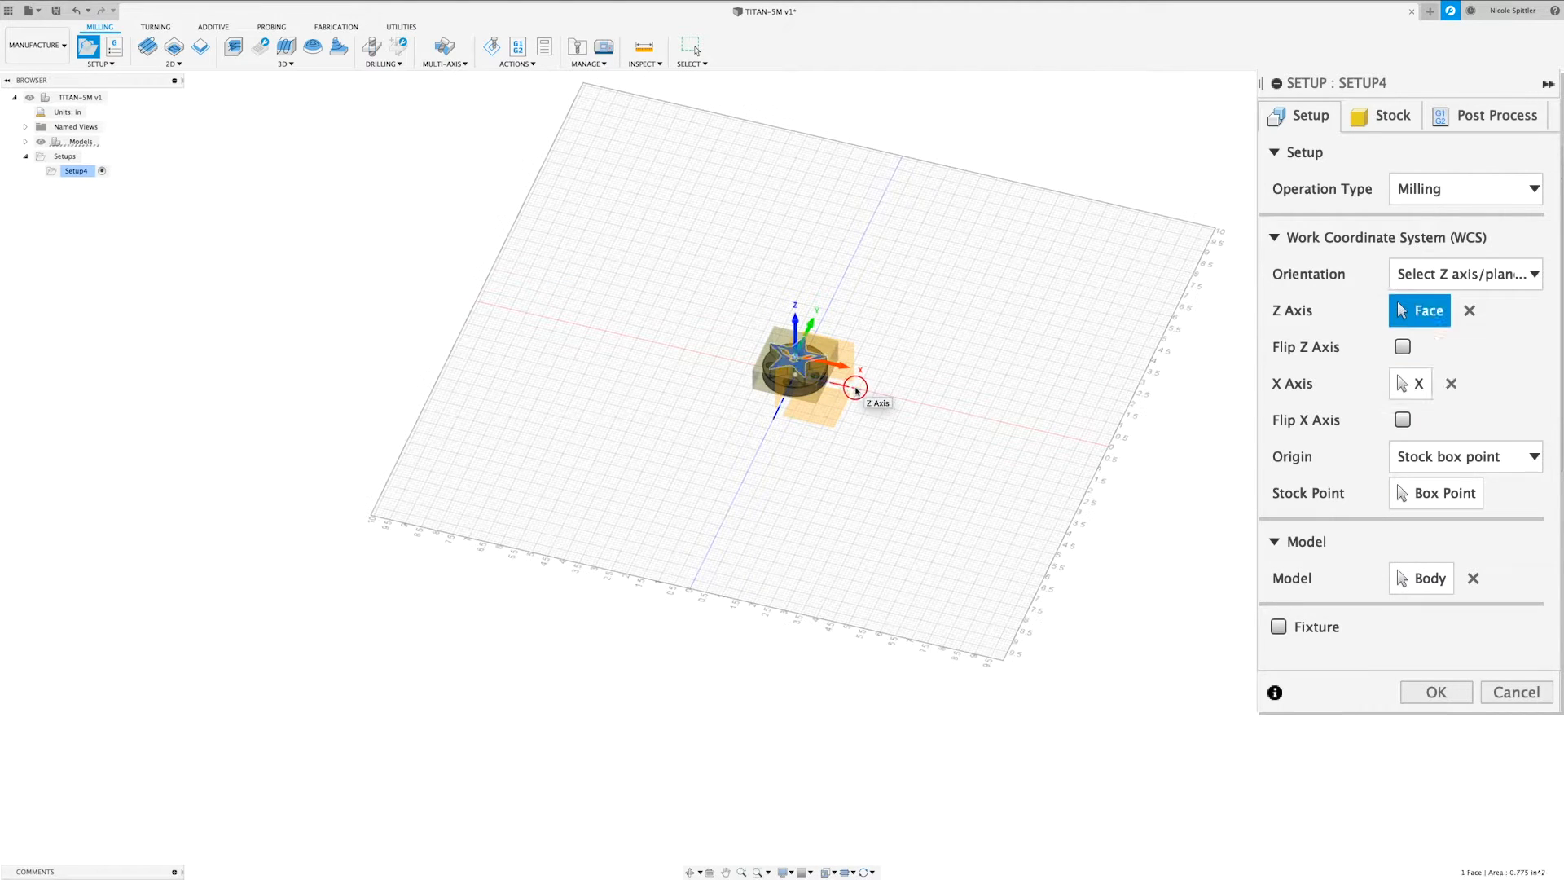
# Set the work origin to a model box point at the upper back-left corner of the box.
pyautogui.scroll(5, 799, 360)
pyautogui.scroll(5, 798, 360)
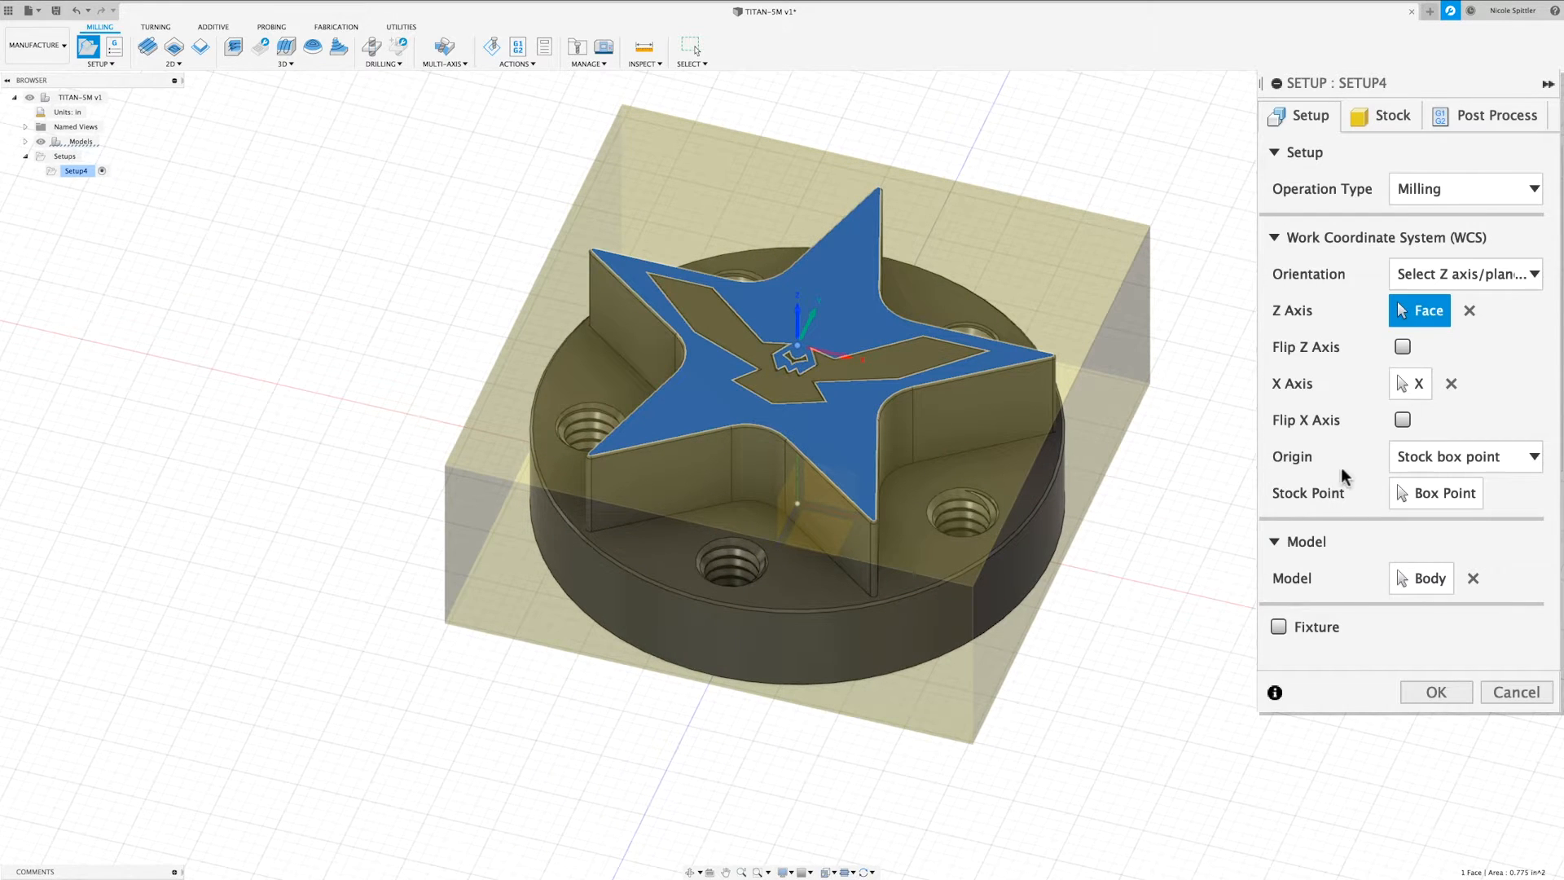
pyautogui.click(1430, 454)
pyautogui.click(1456, 561)
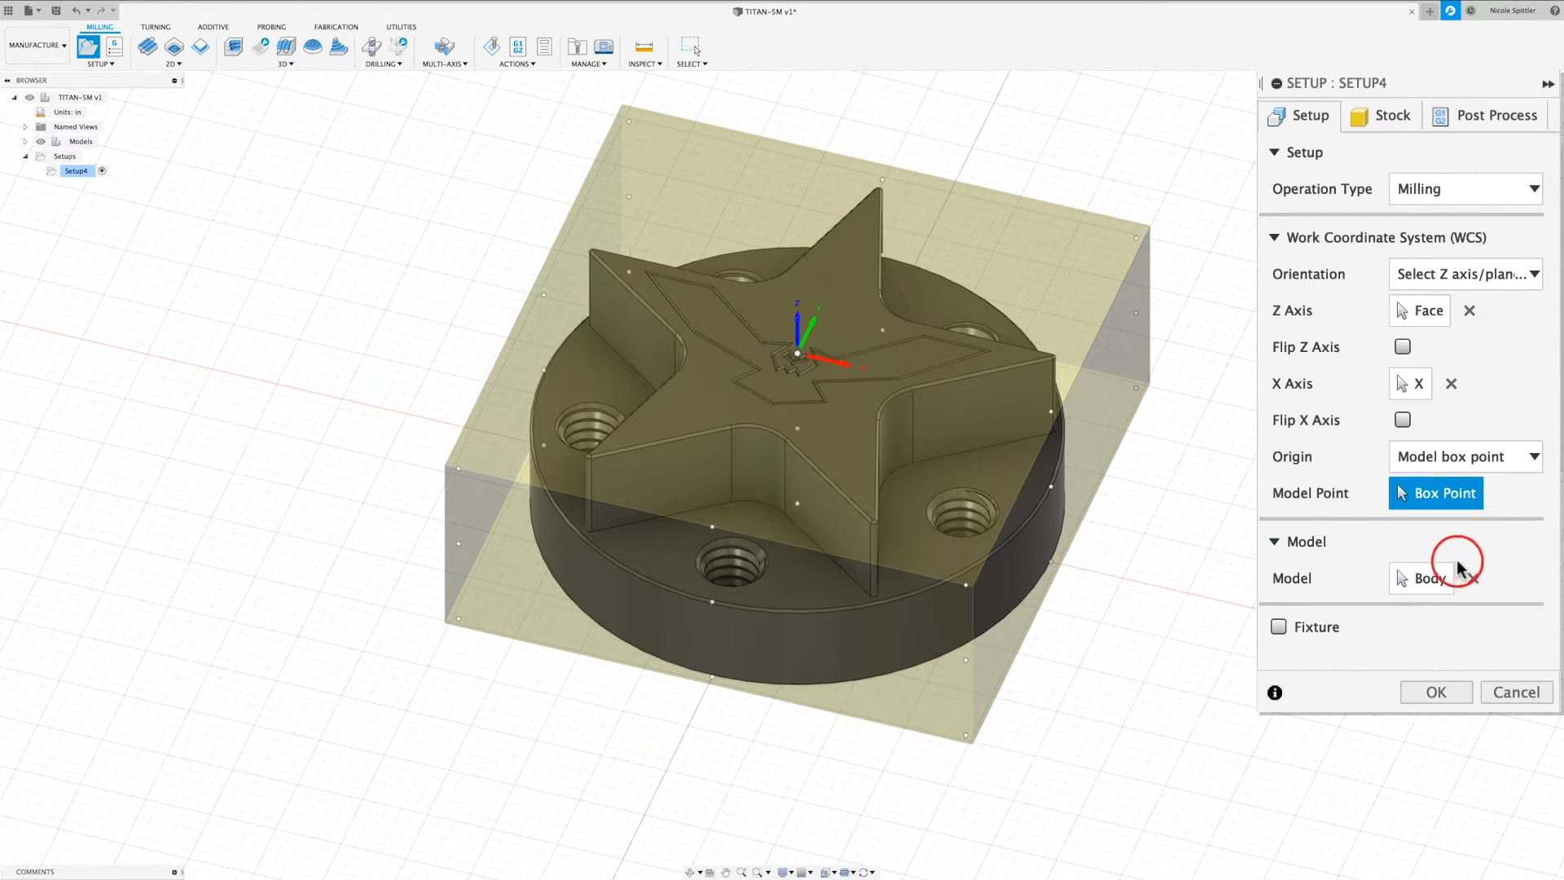
pyautogui.click(630, 123)
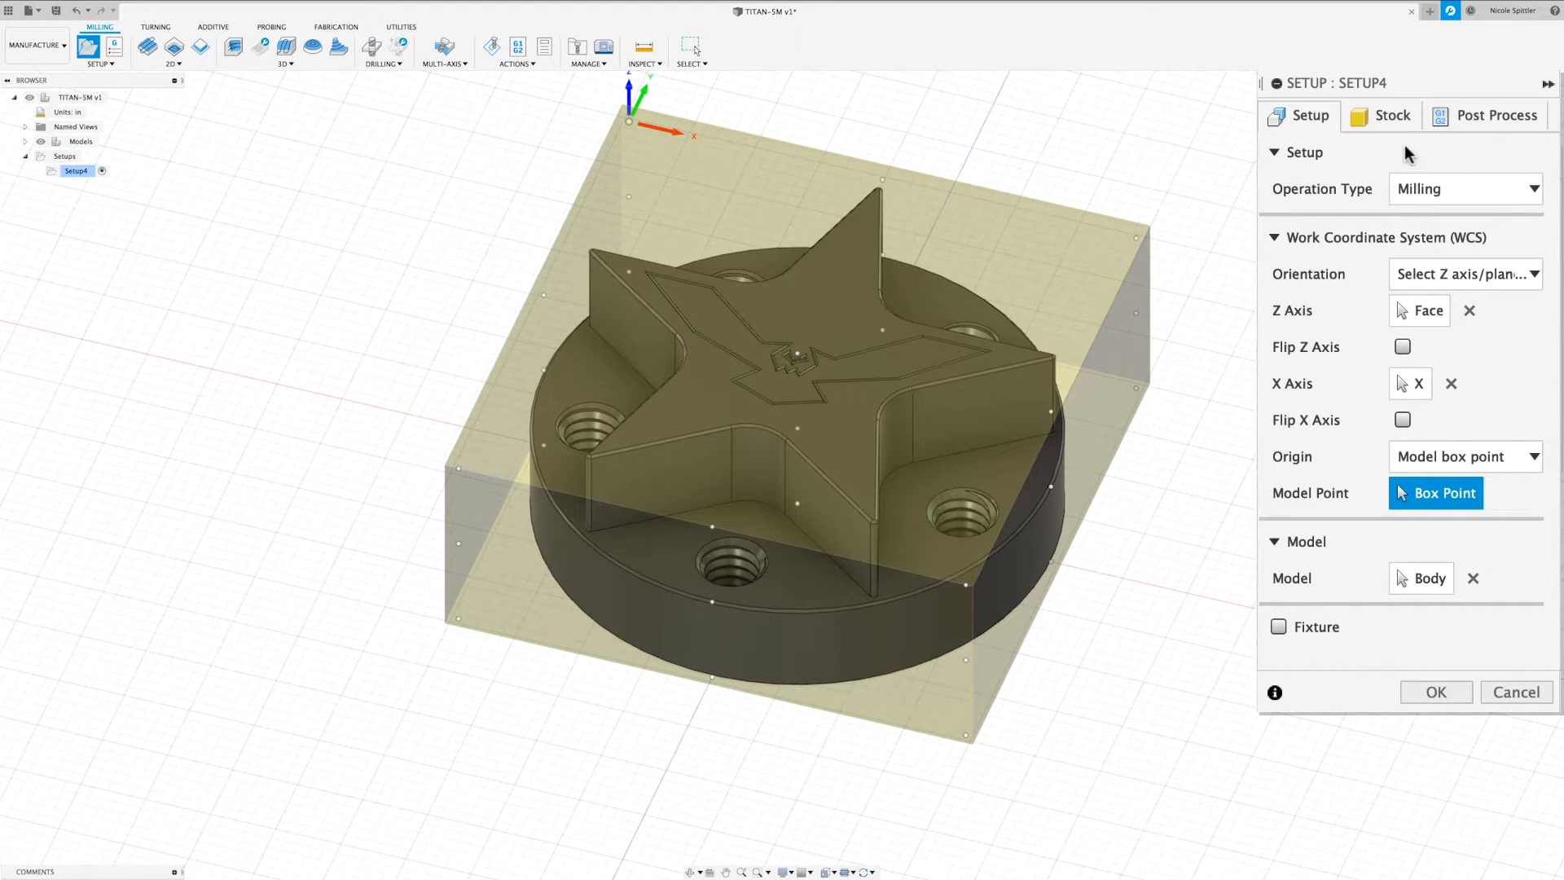
# Add stock to all sides, with .025 in offsets in the -X, +X, -Y and +Y directions.
pyautogui.click(1392, 119)
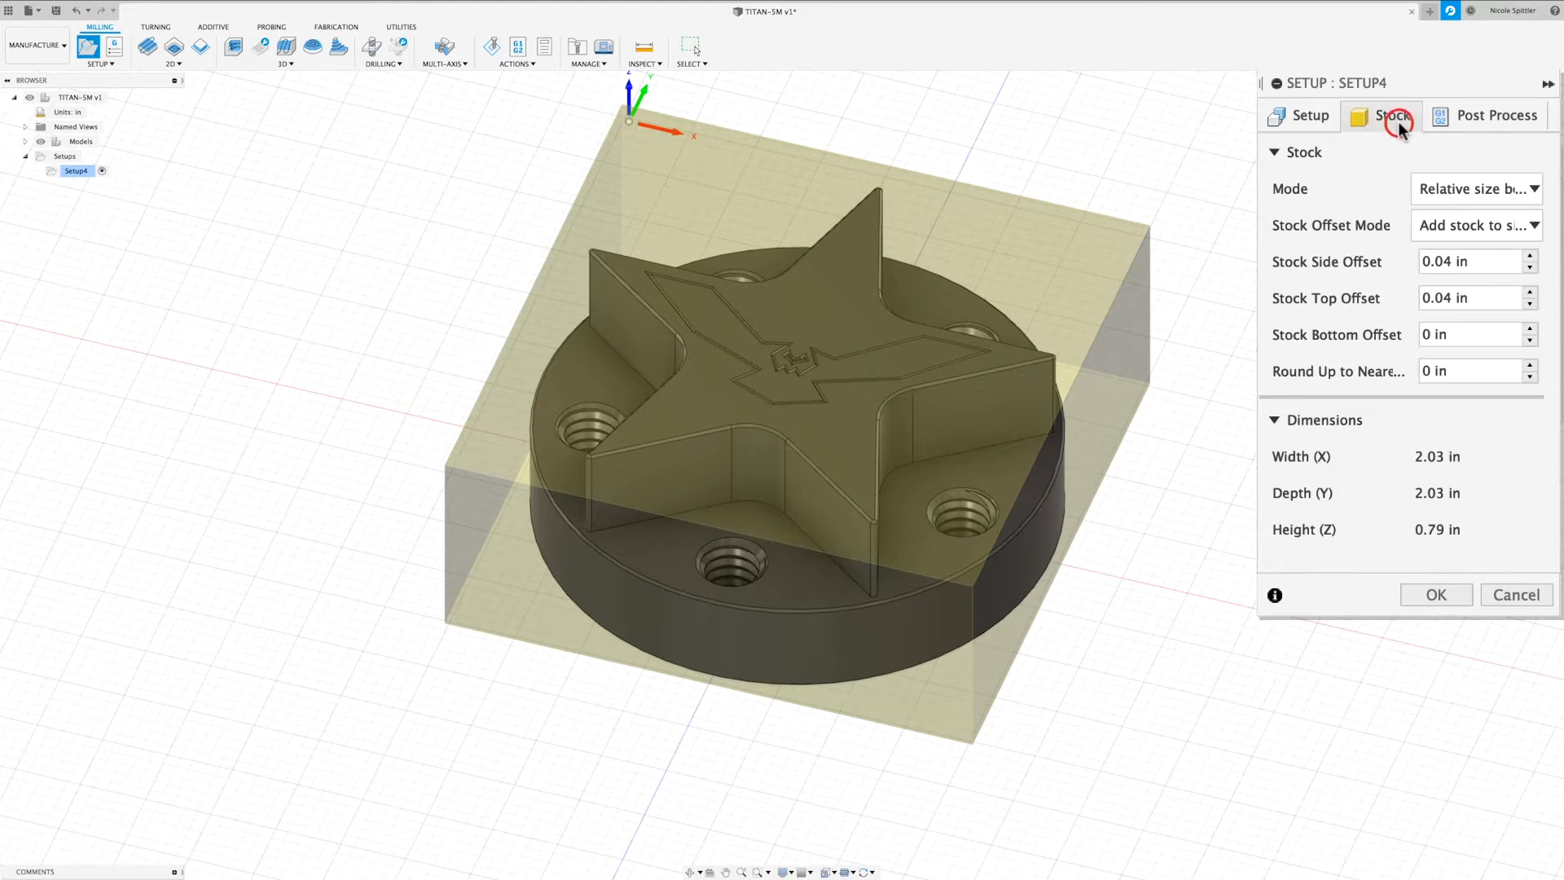
pyautogui.click(1455, 227)
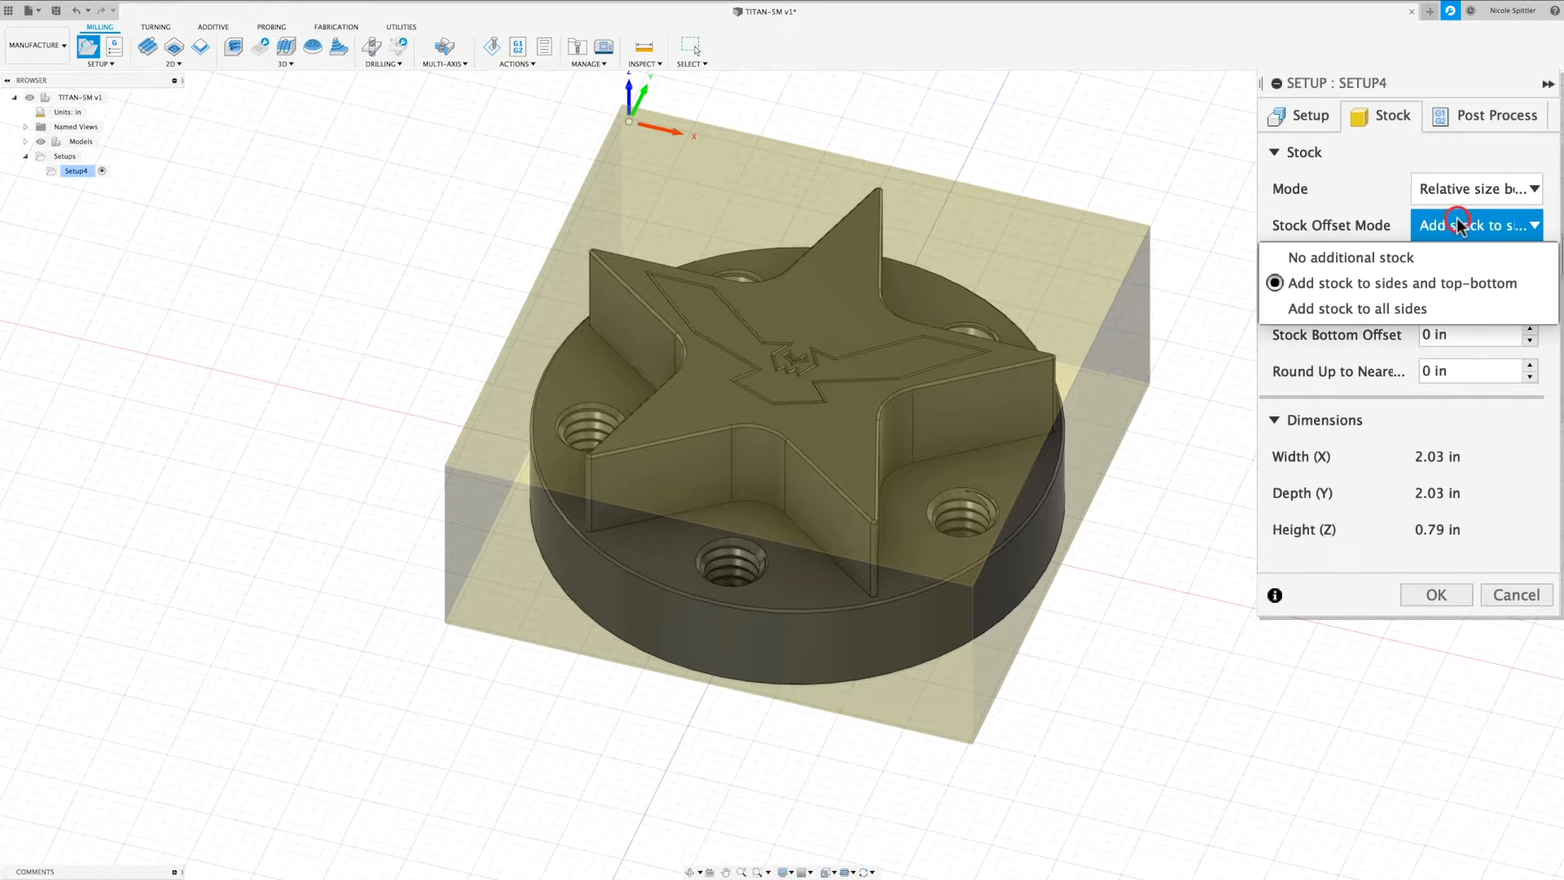
pyautogui.click(1426, 308)
pyautogui.click(1470, 265)
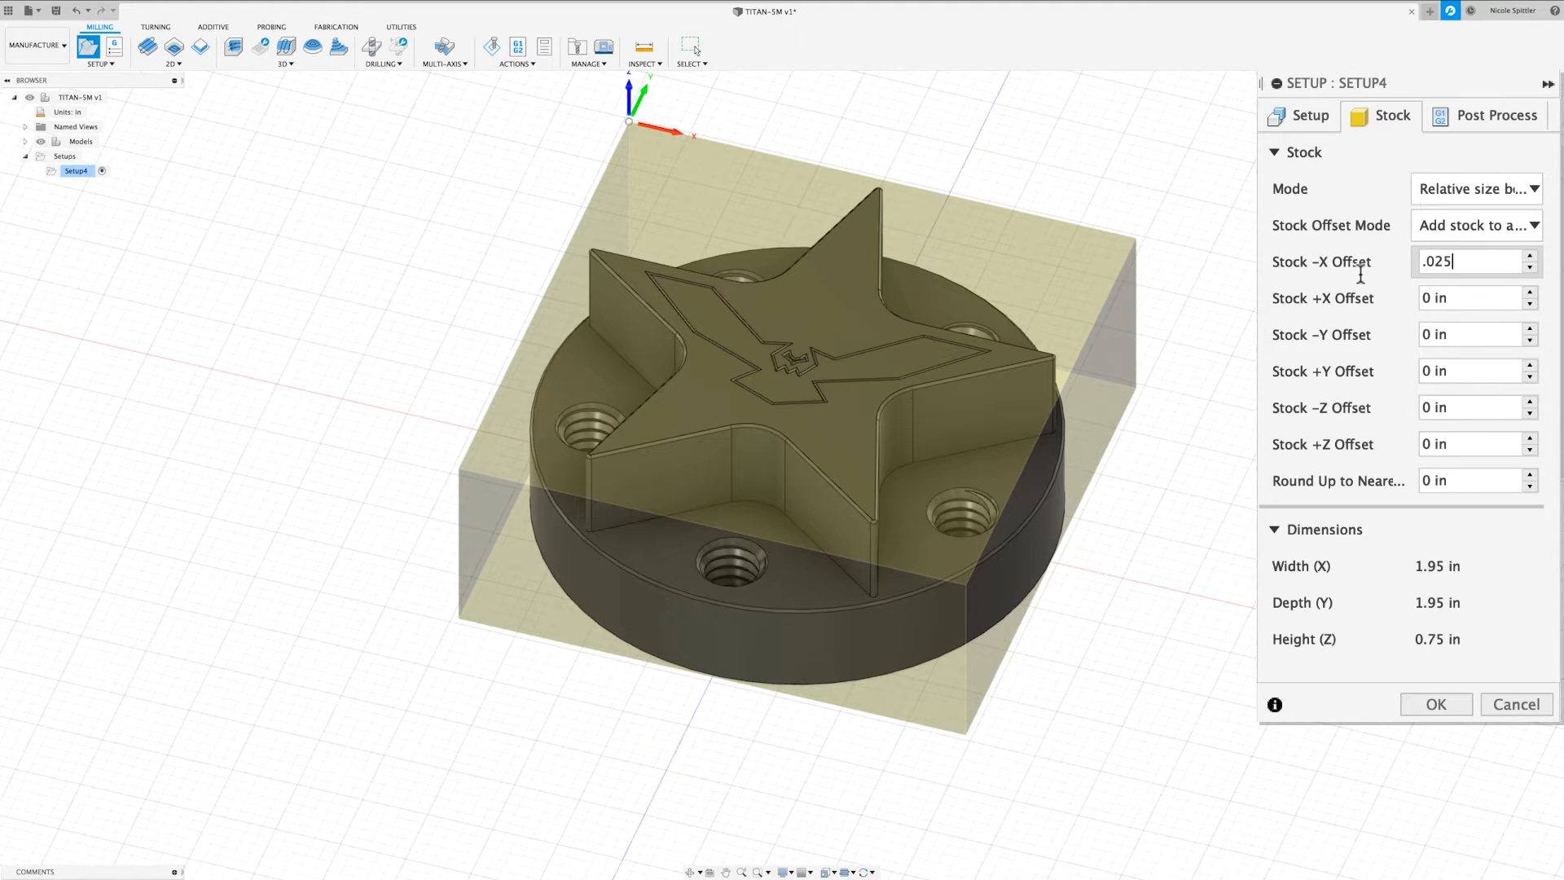
pyautogui.press('Tab')
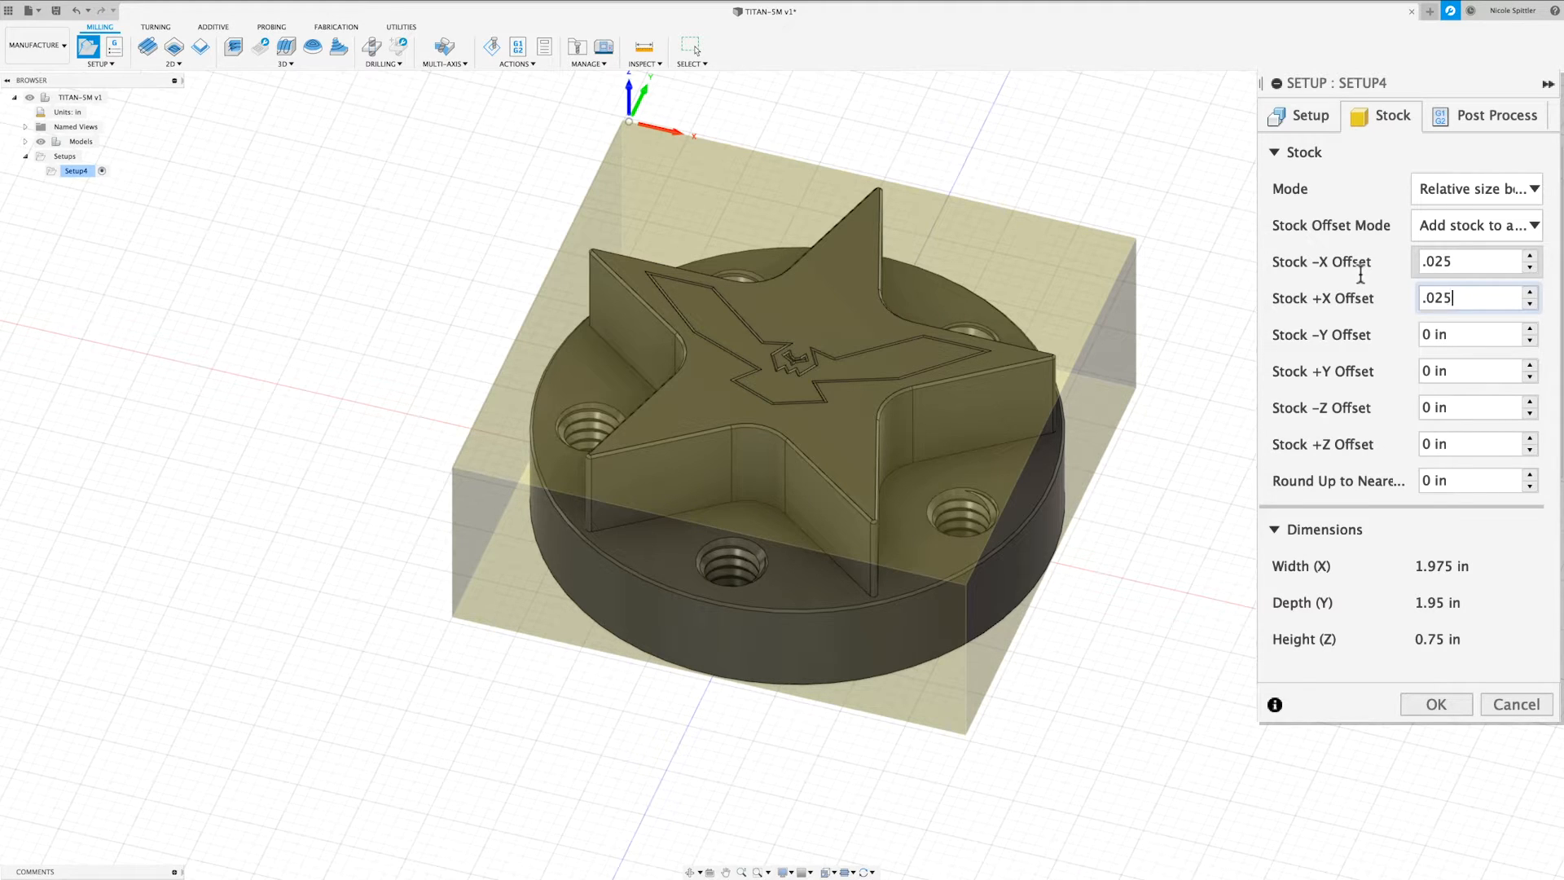
pyautogui.press('Tab')
pyautogui.write('.025')
pyautogui.press('Tab')
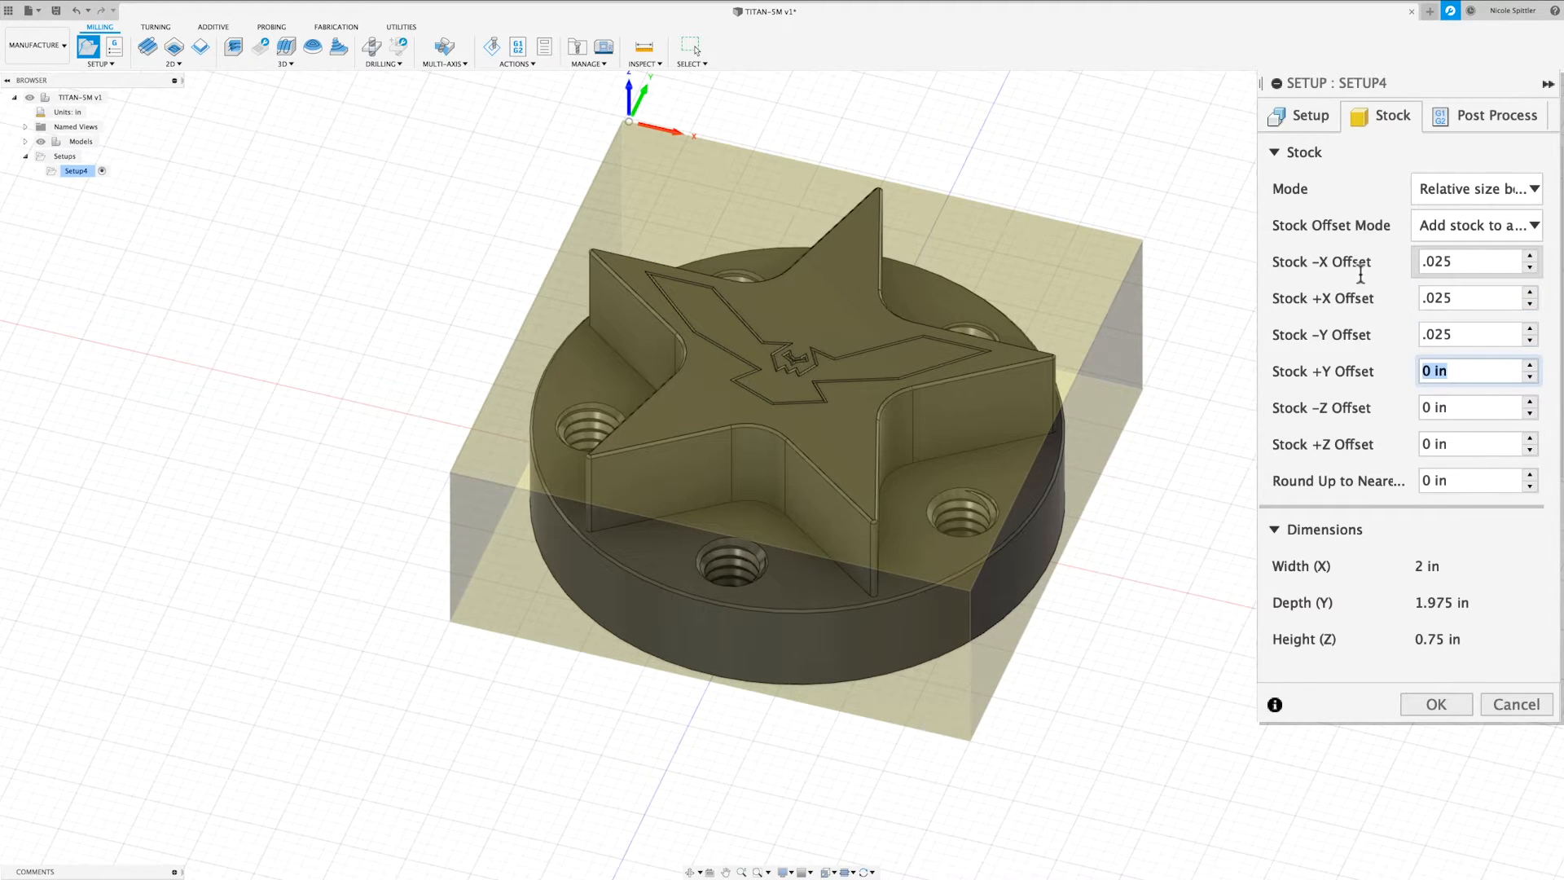
pyautogui.press('Tab')
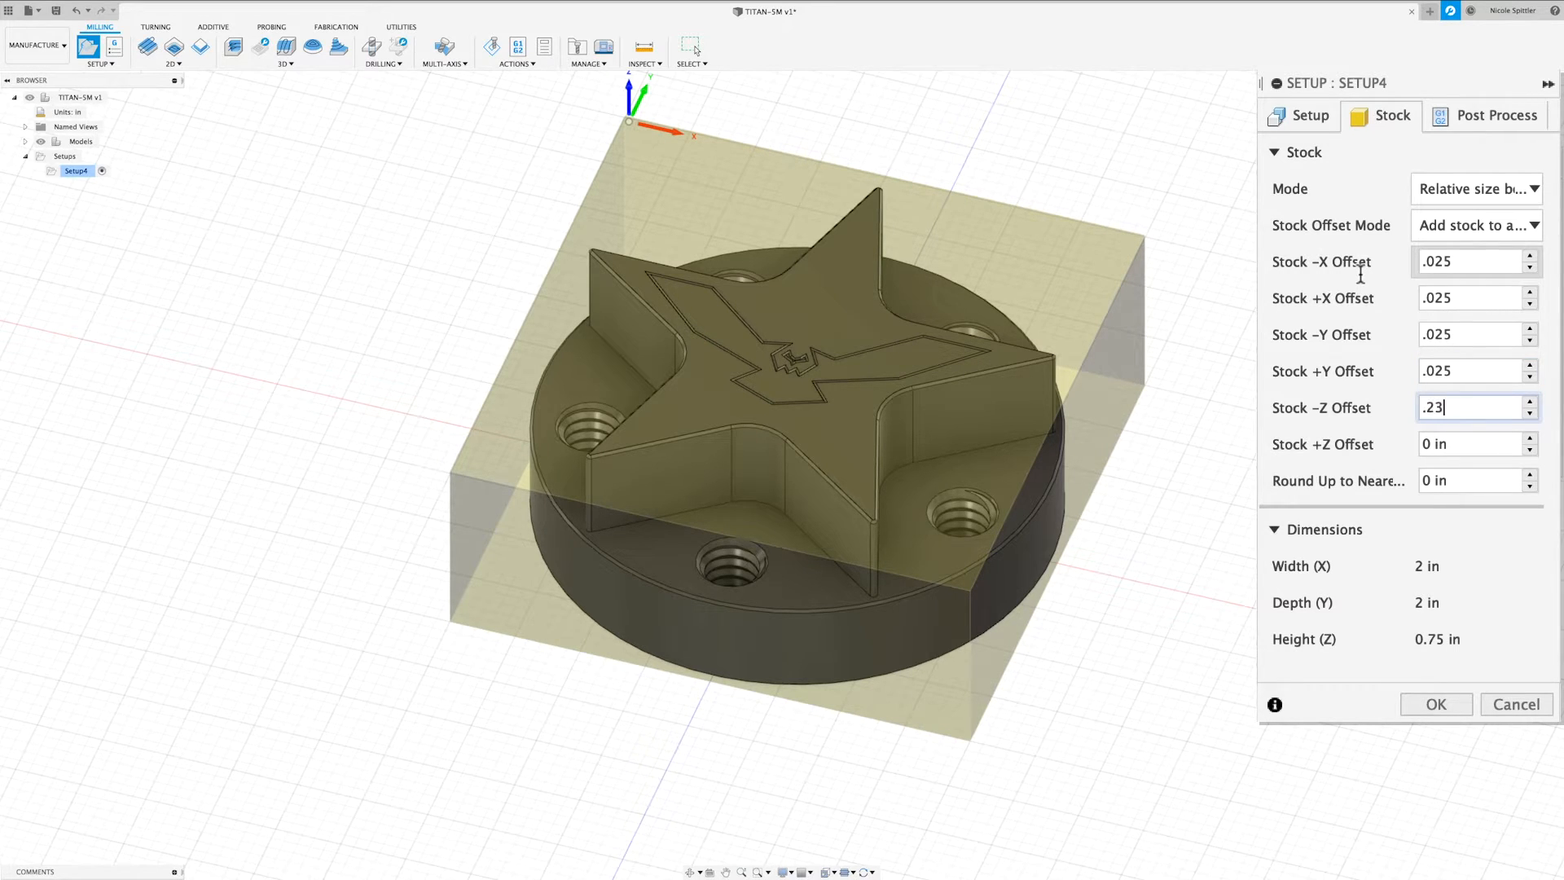
# Set the stock -Z offset to .23 in and the +Z offset to .02 in, and finish the setup.
pyautogui.press('Return')
pyautogui.press('Tab')
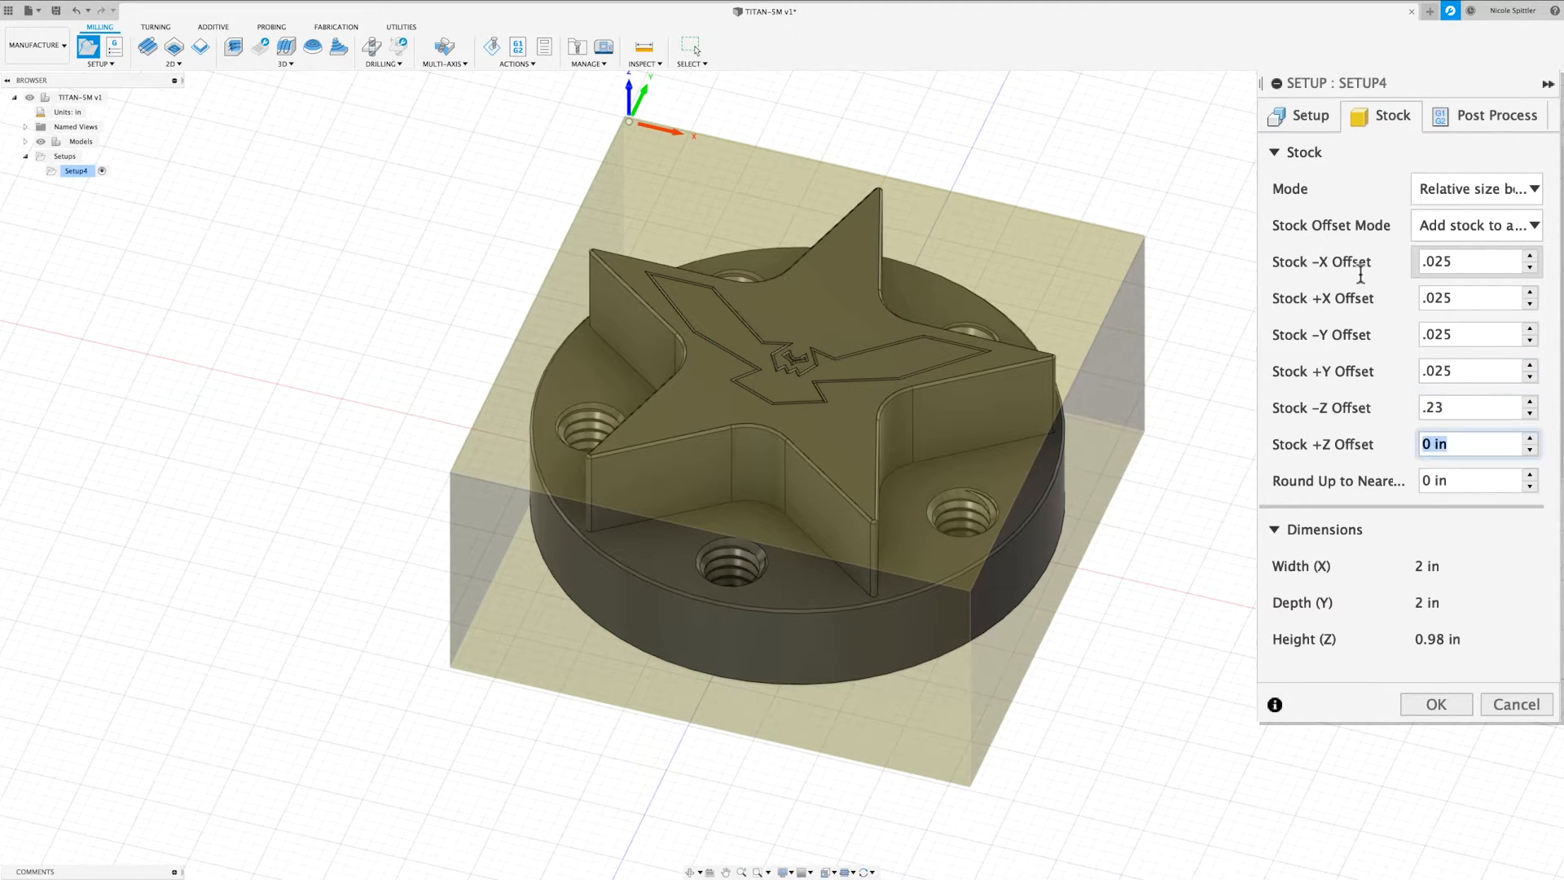
pyautogui.press('Return')
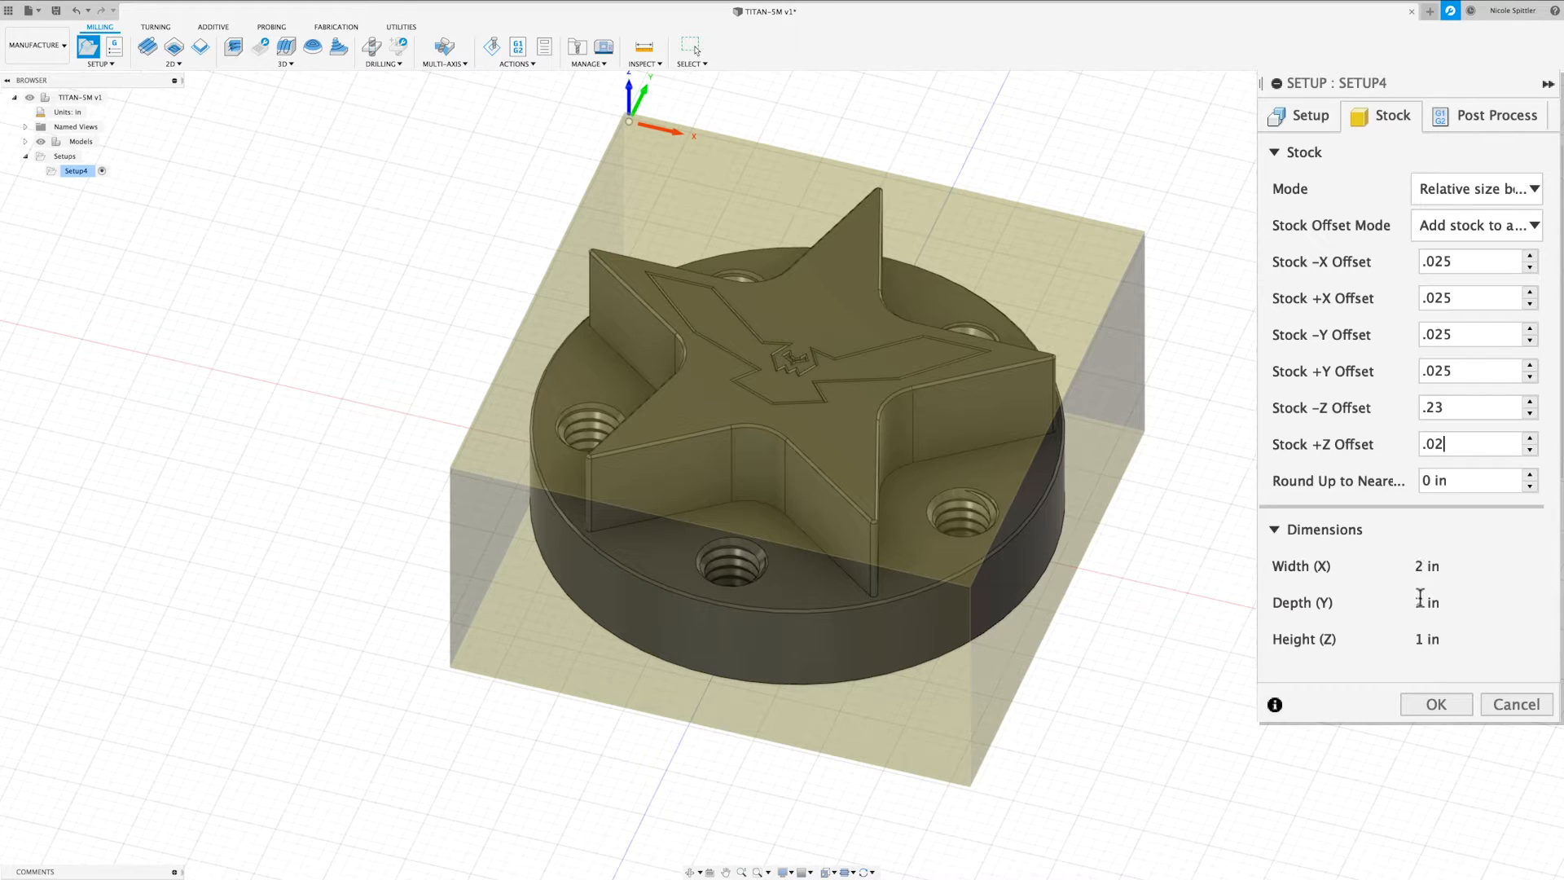
pyautogui.click(1438, 704)
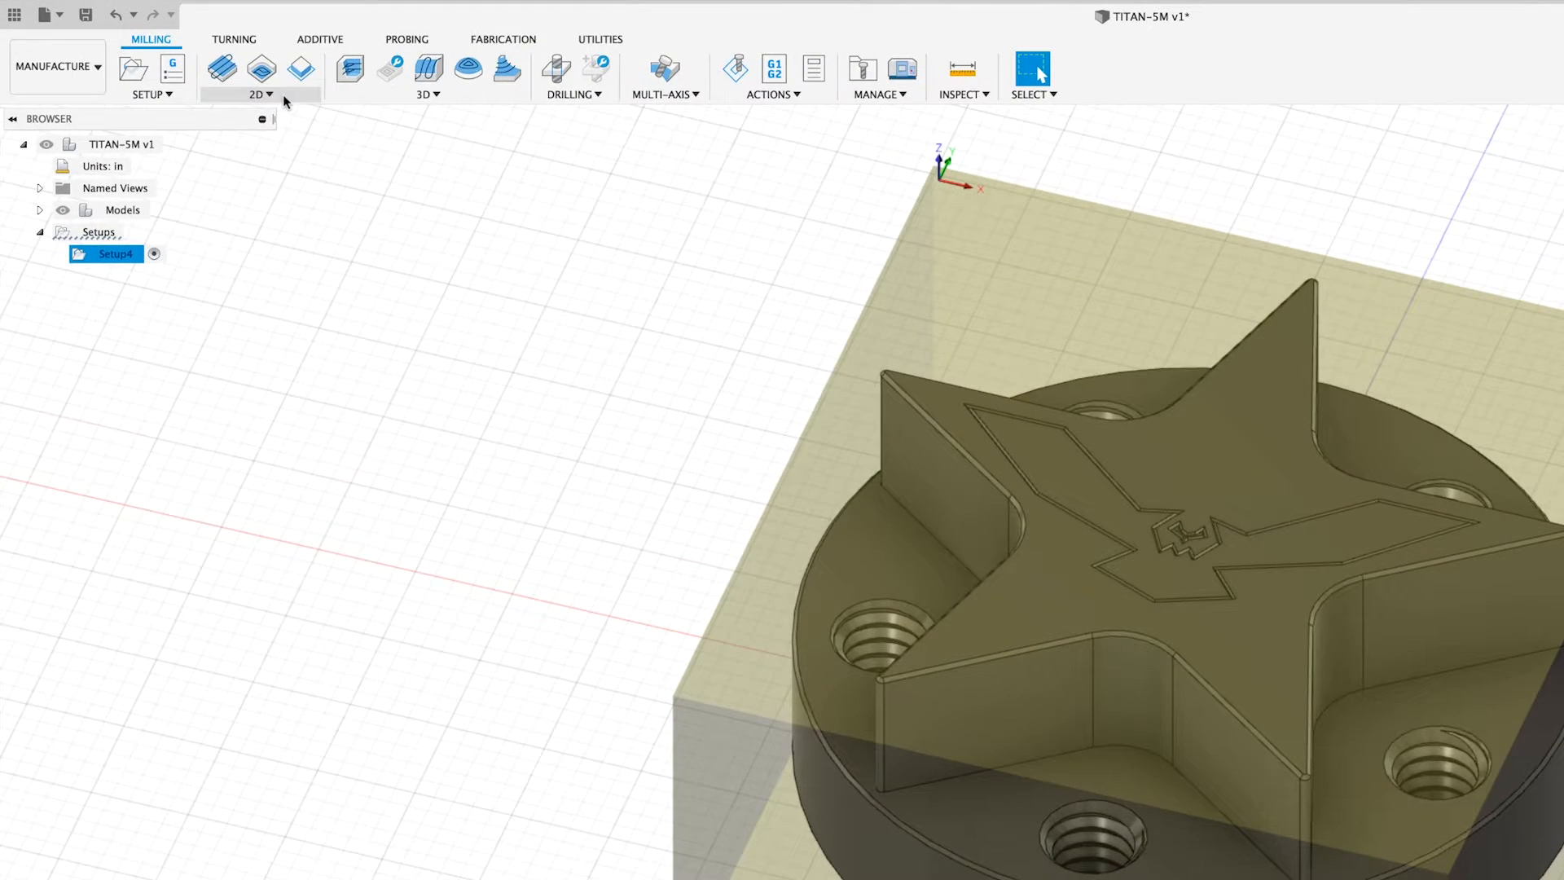
# Start a Face operation using tool 1, the 1 1/2" Stellram 5720VZ16 face mill from the Titan Building Blocks library.
pyautogui.click(187, 64)
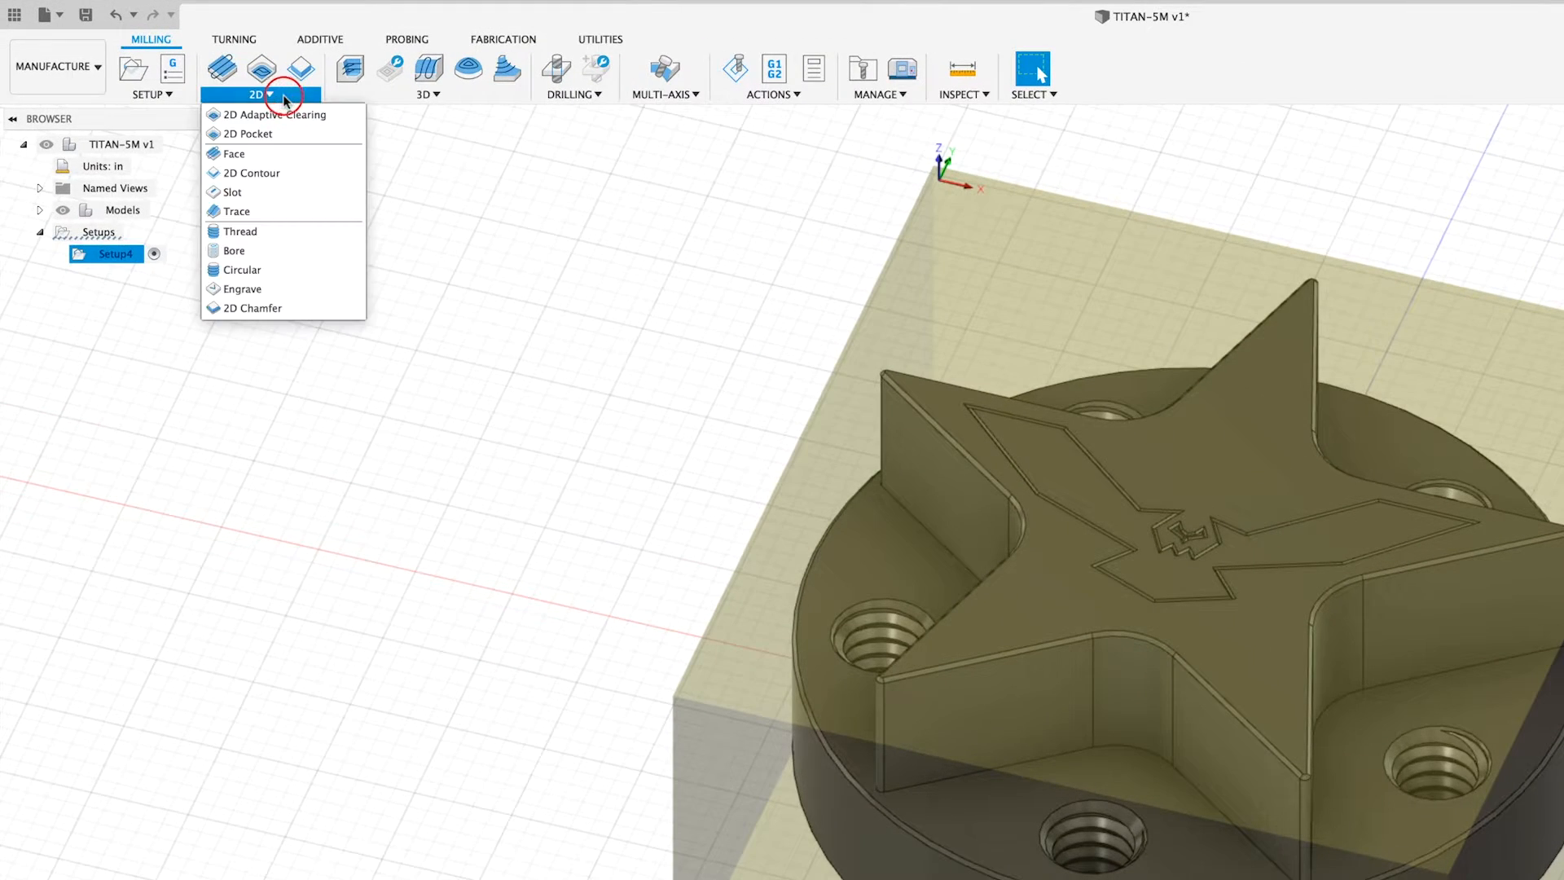
pyautogui.click(272, 152)
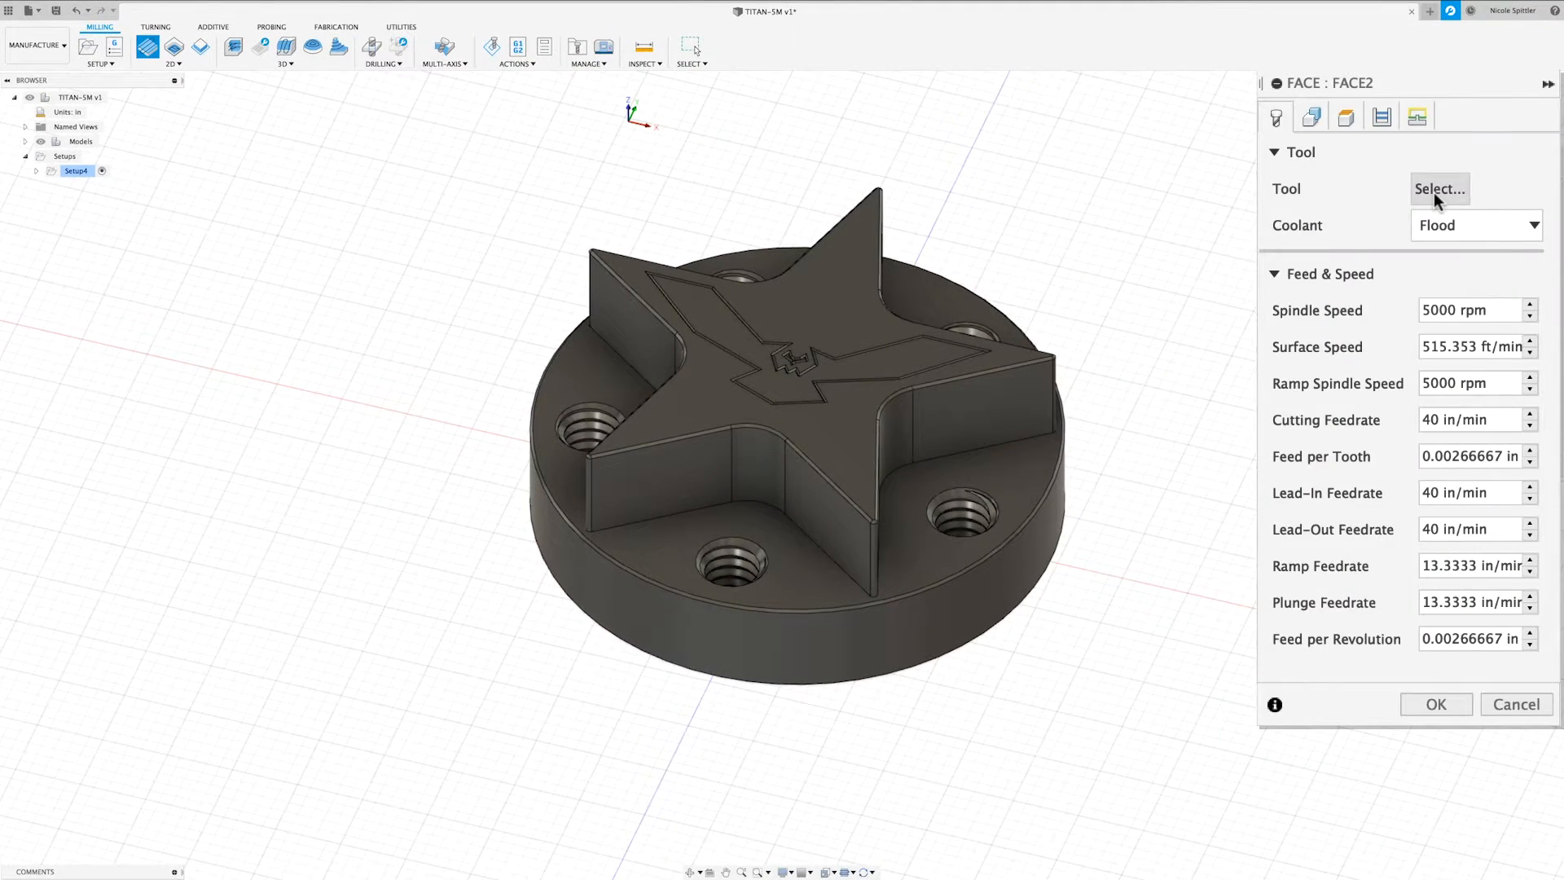
pyautogui.click(1434, 193)
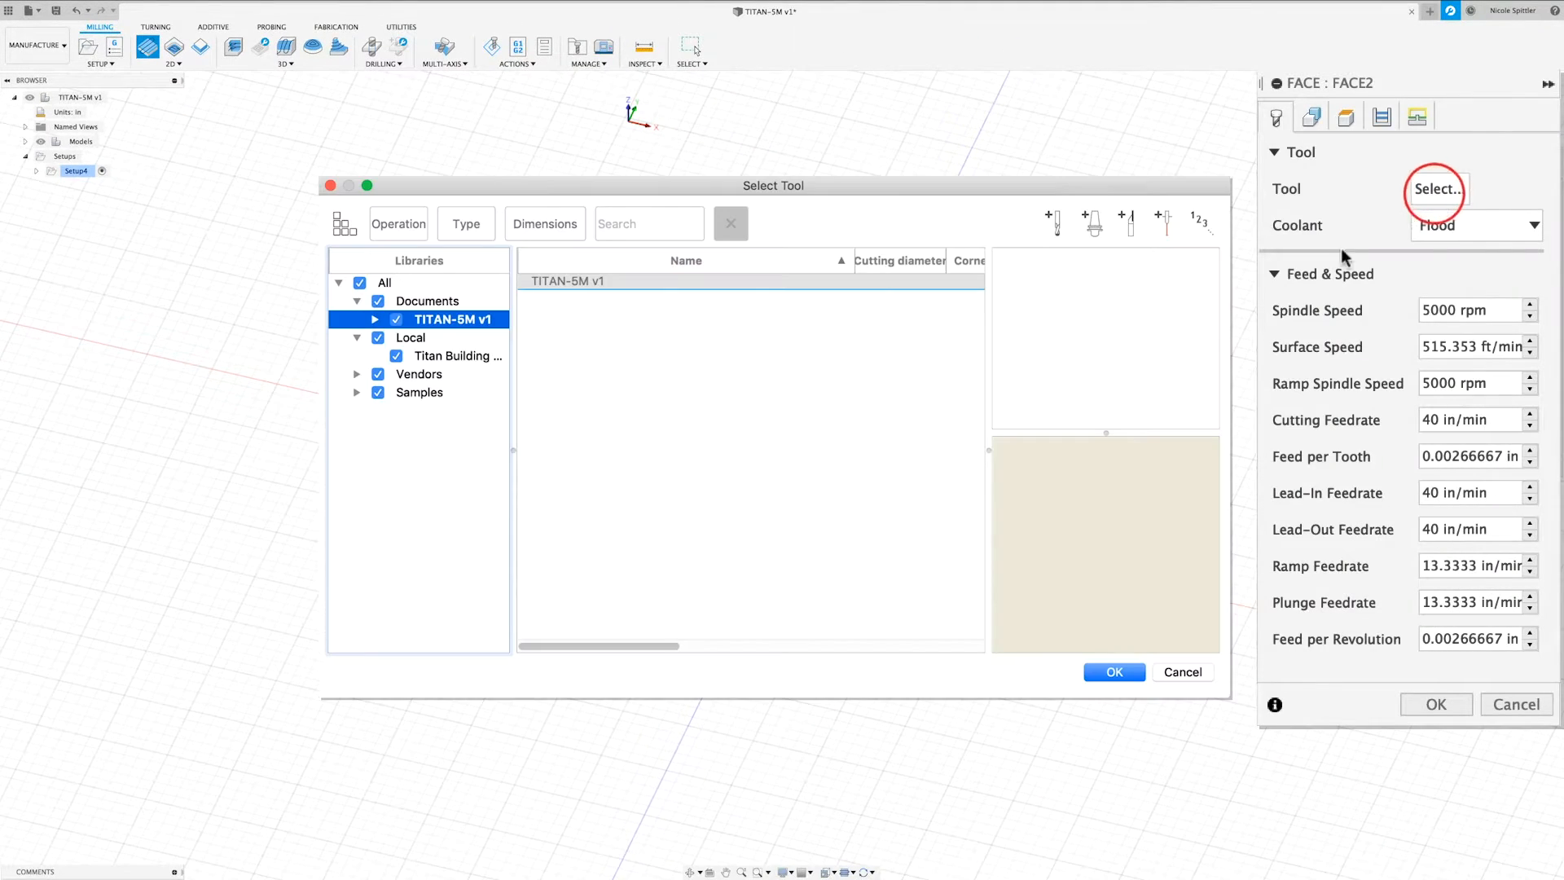
pyautogui.click(444, 356)
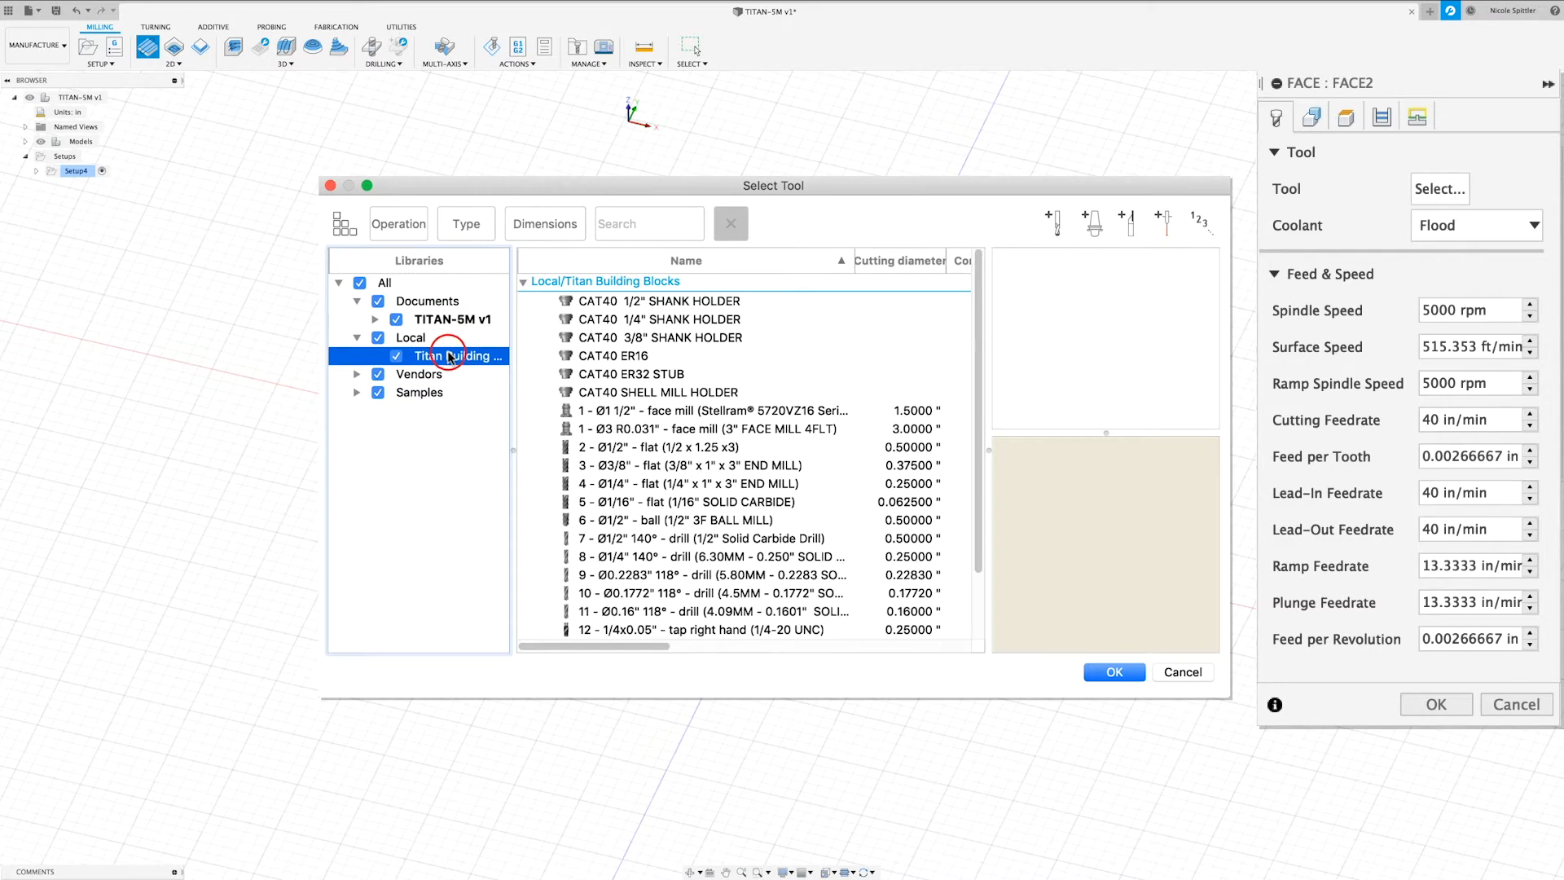
pyautogui.click(642, 413)
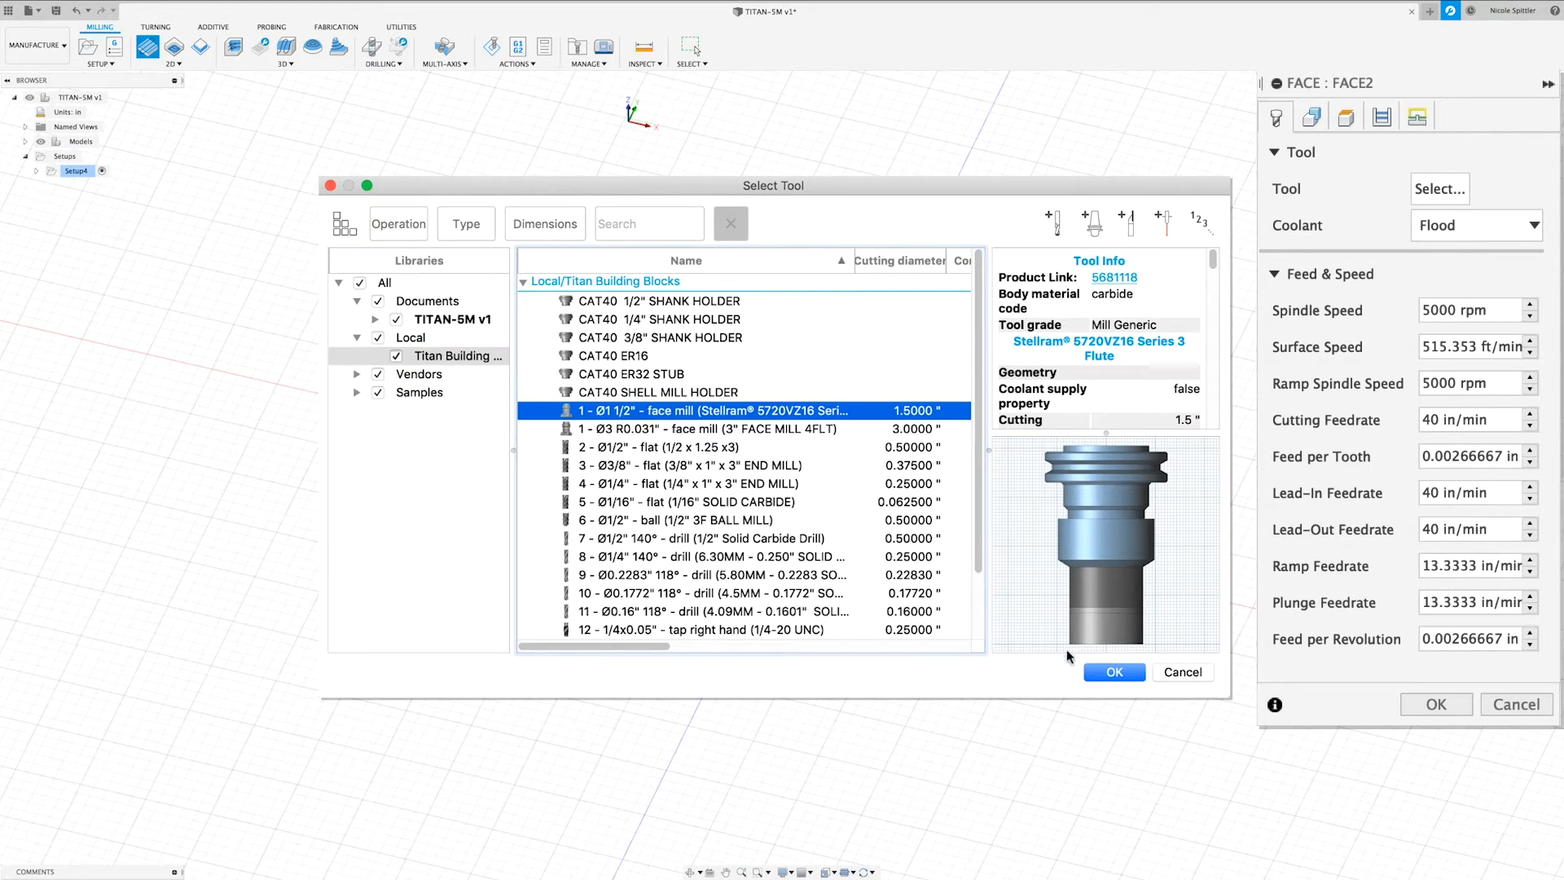
pyautogui.click(1112, 673)
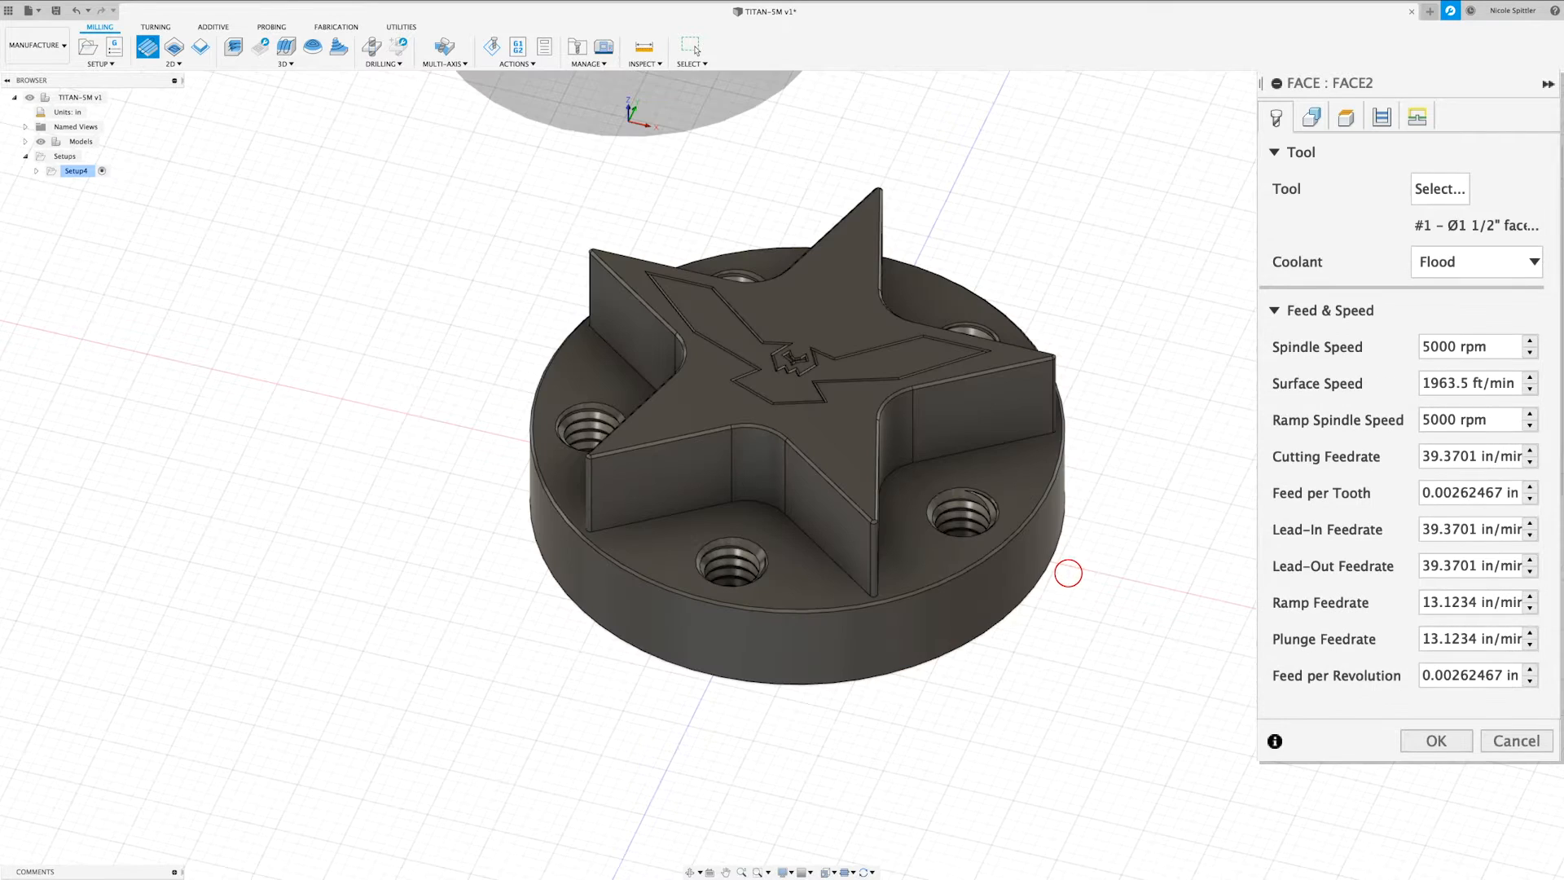
# Set the facing operation's spindle speed and ramp spindle speed to 4000 rpm.
pyautogui.doubleClick(1449, 344)
pyautogui.write('40')
pyautogui.click(1353, 351)
pyautogui.doubleClick(1456, 416)
pyautogui.write('4000')
pyautogui.press('Tab')
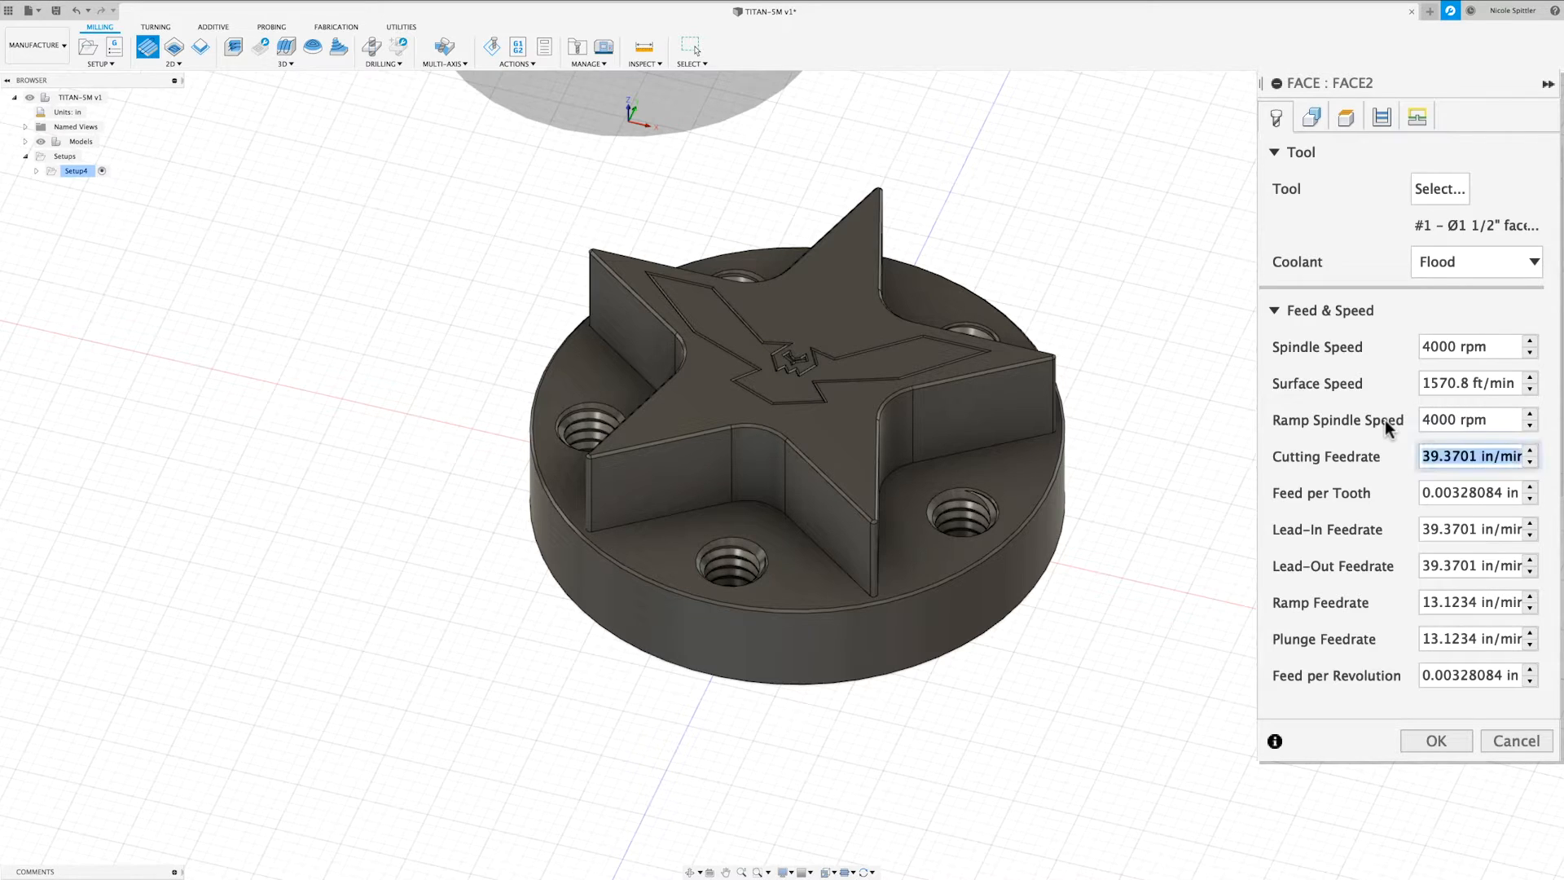
# Set the cutting, lead-in, lead-out, ramp and plunge feedrates to 20 in/min.
pyautogui.write('20')
pyautogui.press('Tab')
pyautogui.press('Tab')
pyautogui.write('20')
pyautogui.press('Tab')
pyautogui.write('20')
pyautogui.press('Tab')
pyautogui.write('20')
pyautogui.press('Tab')
pyautogui.write('20')
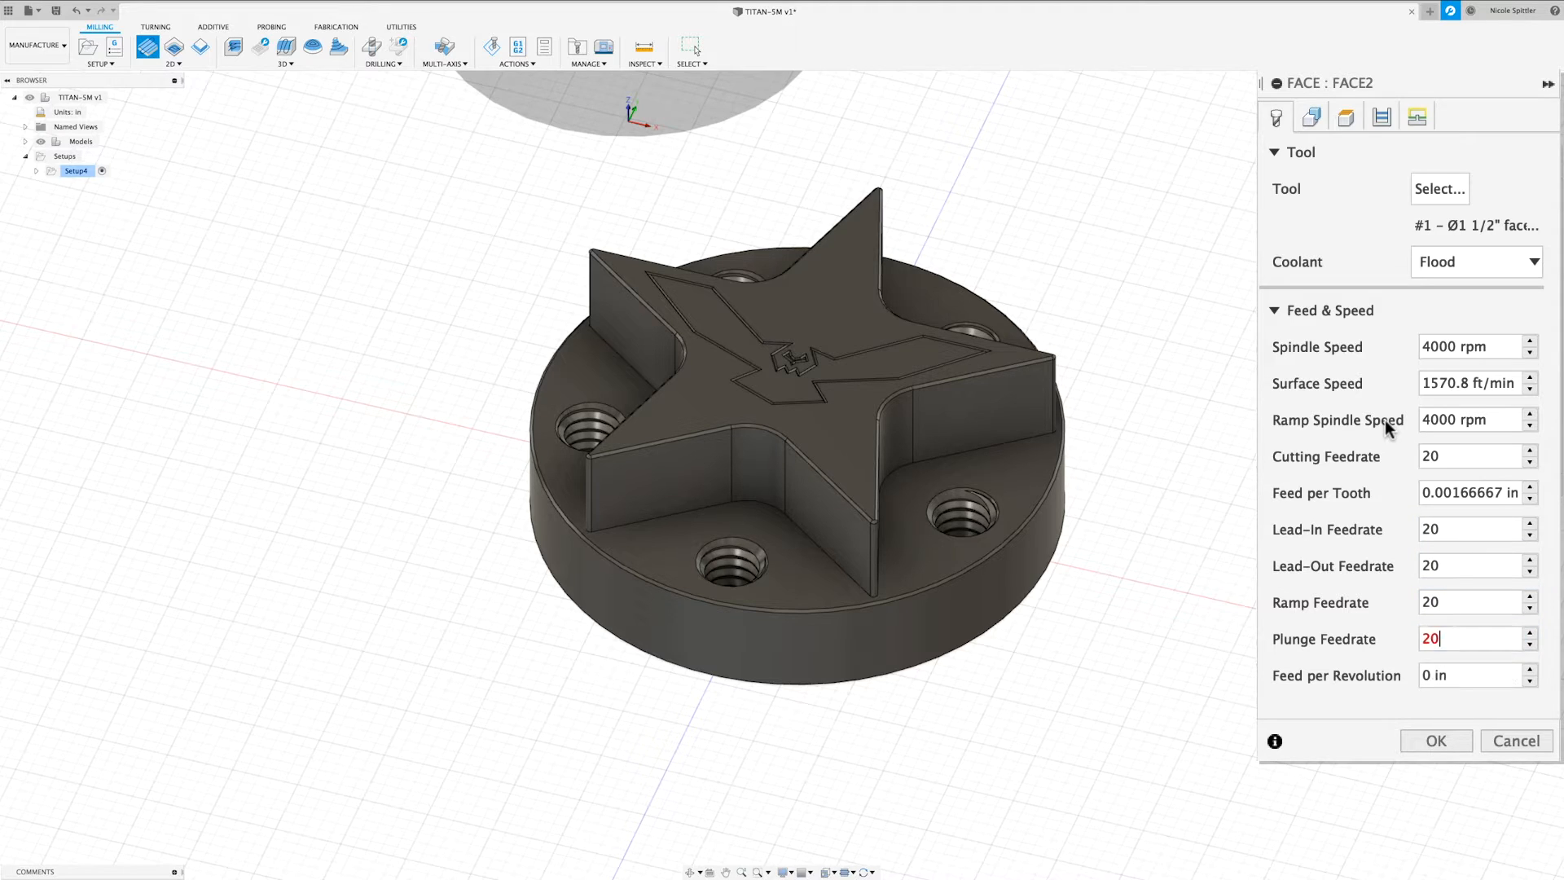
# Reference the facing operation's clearance, retract, feed and top heights from the model top.
pyautogui.click(1313, 119)
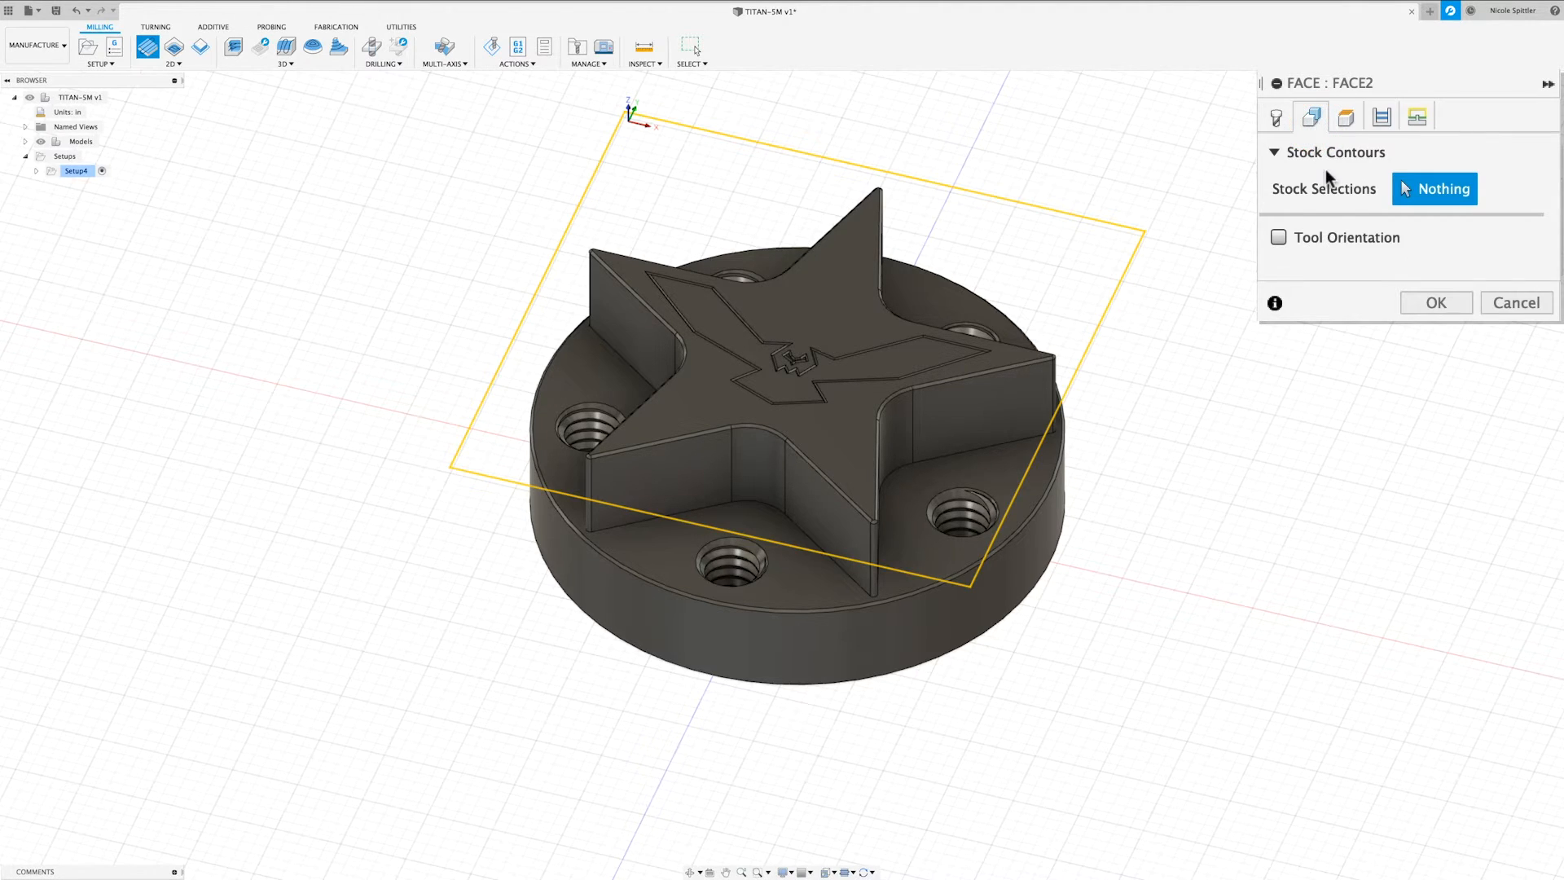
pyautogui.click(1348, 119)
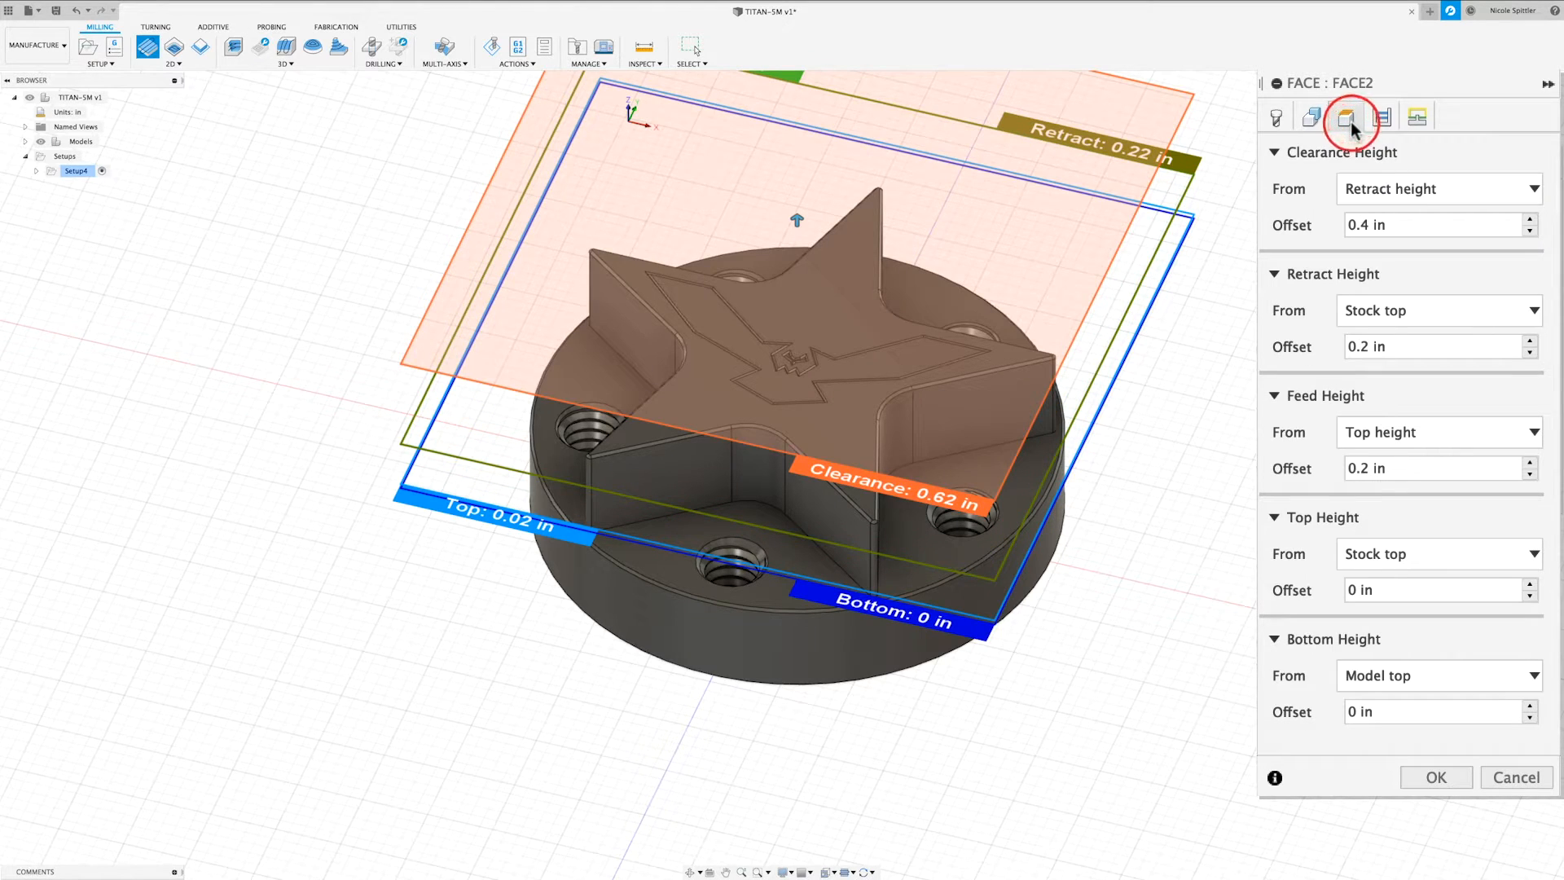
pyautogui.click(1385, 196)
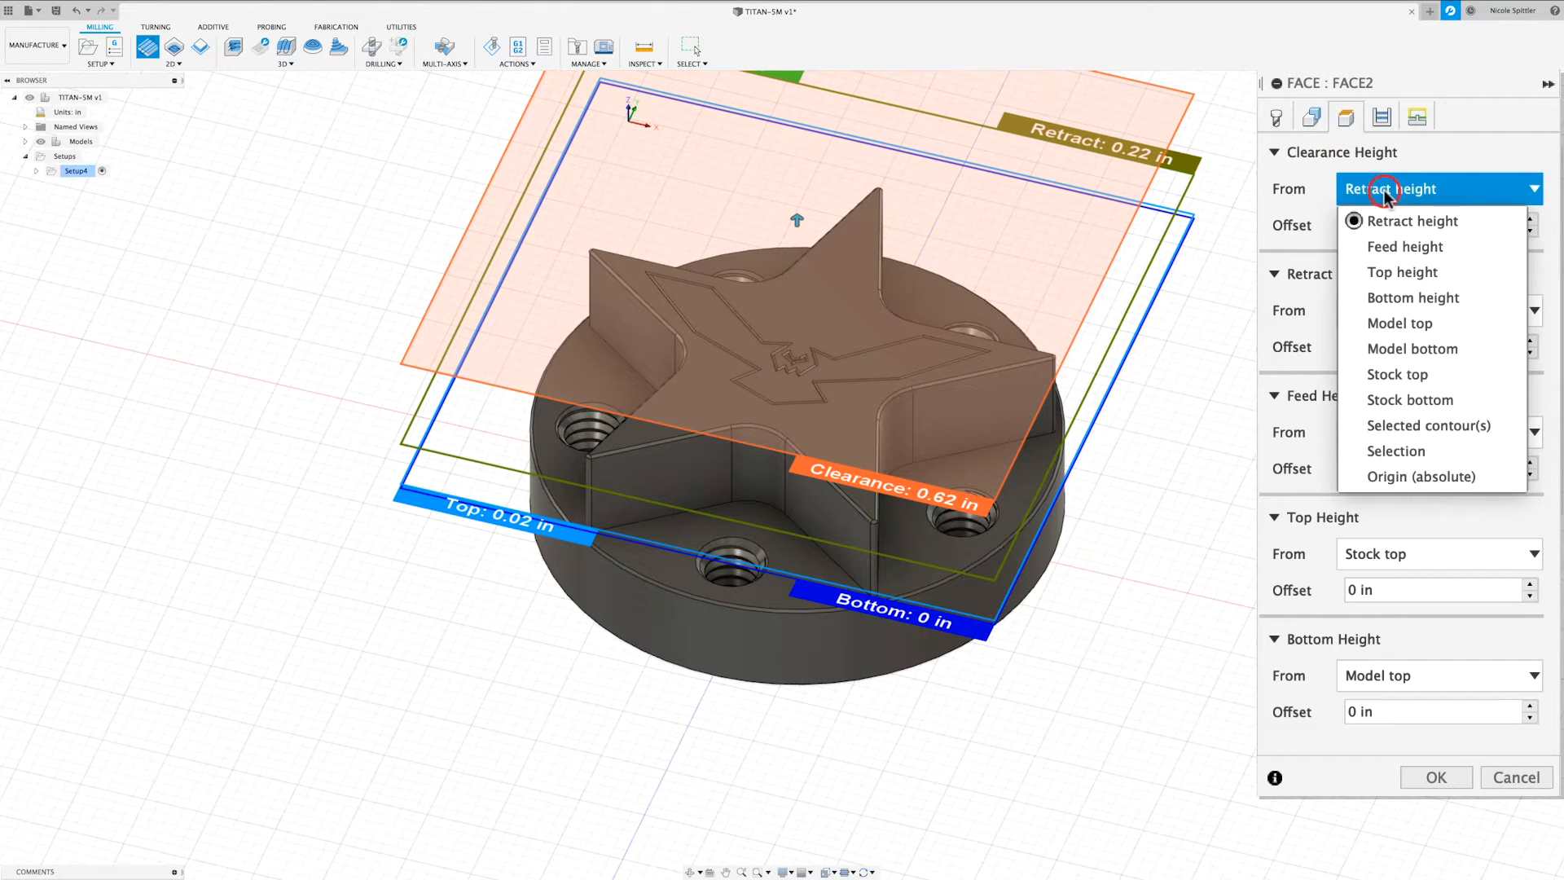
pyautogui.click(1421, 324)
pyautogui.click(1422, 324)
pyautogui.click(1457, 445)
pyautogui.click(1454, 434)
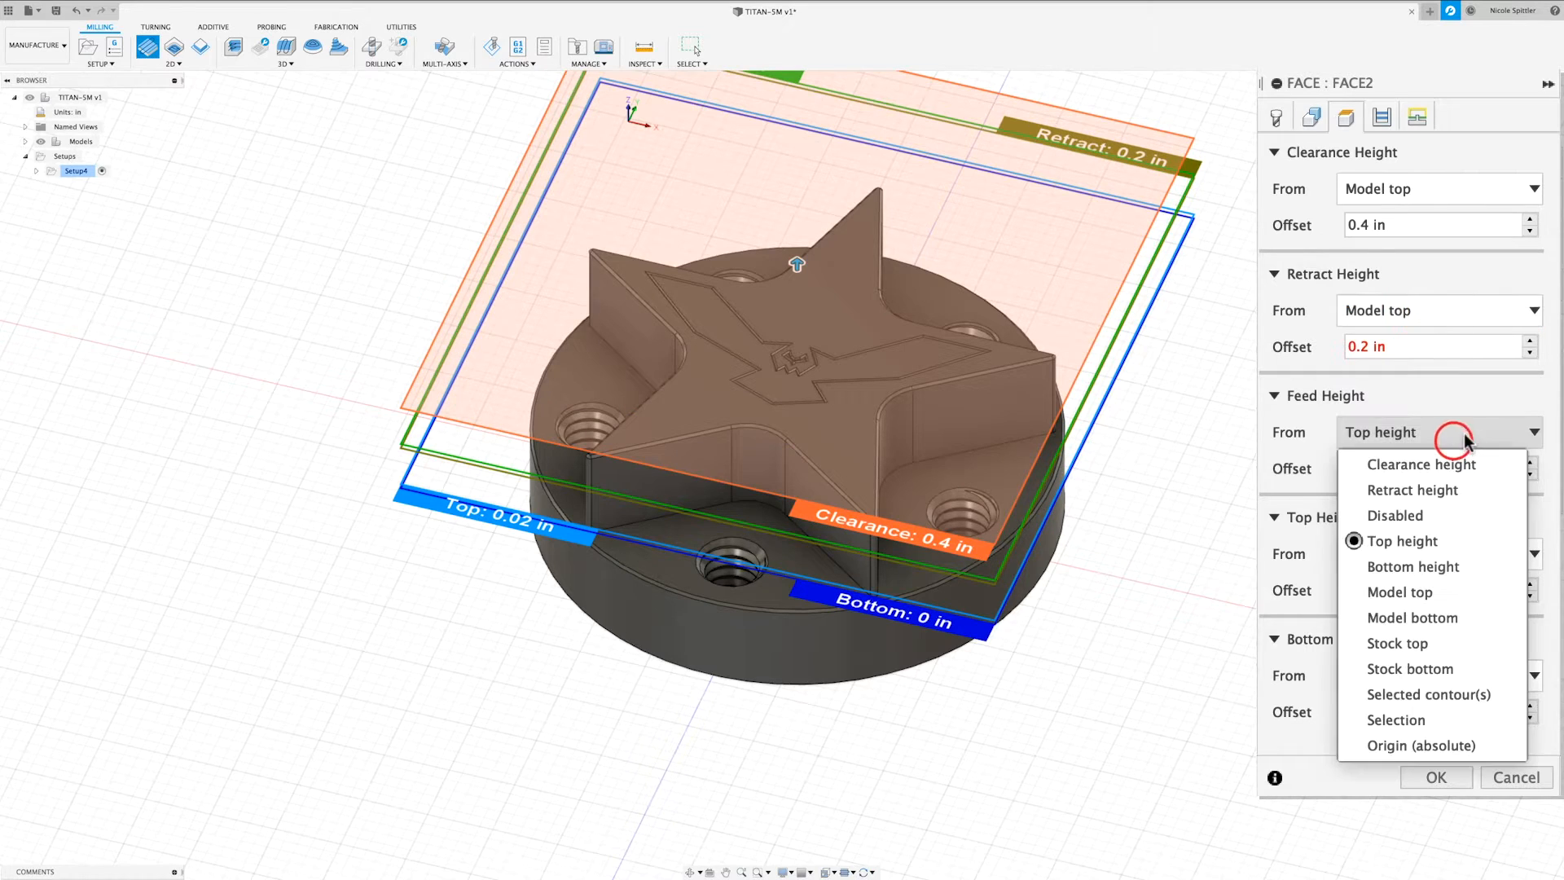
pyautogui.click(1442, 592)
pyautogui.click(1442, 554)
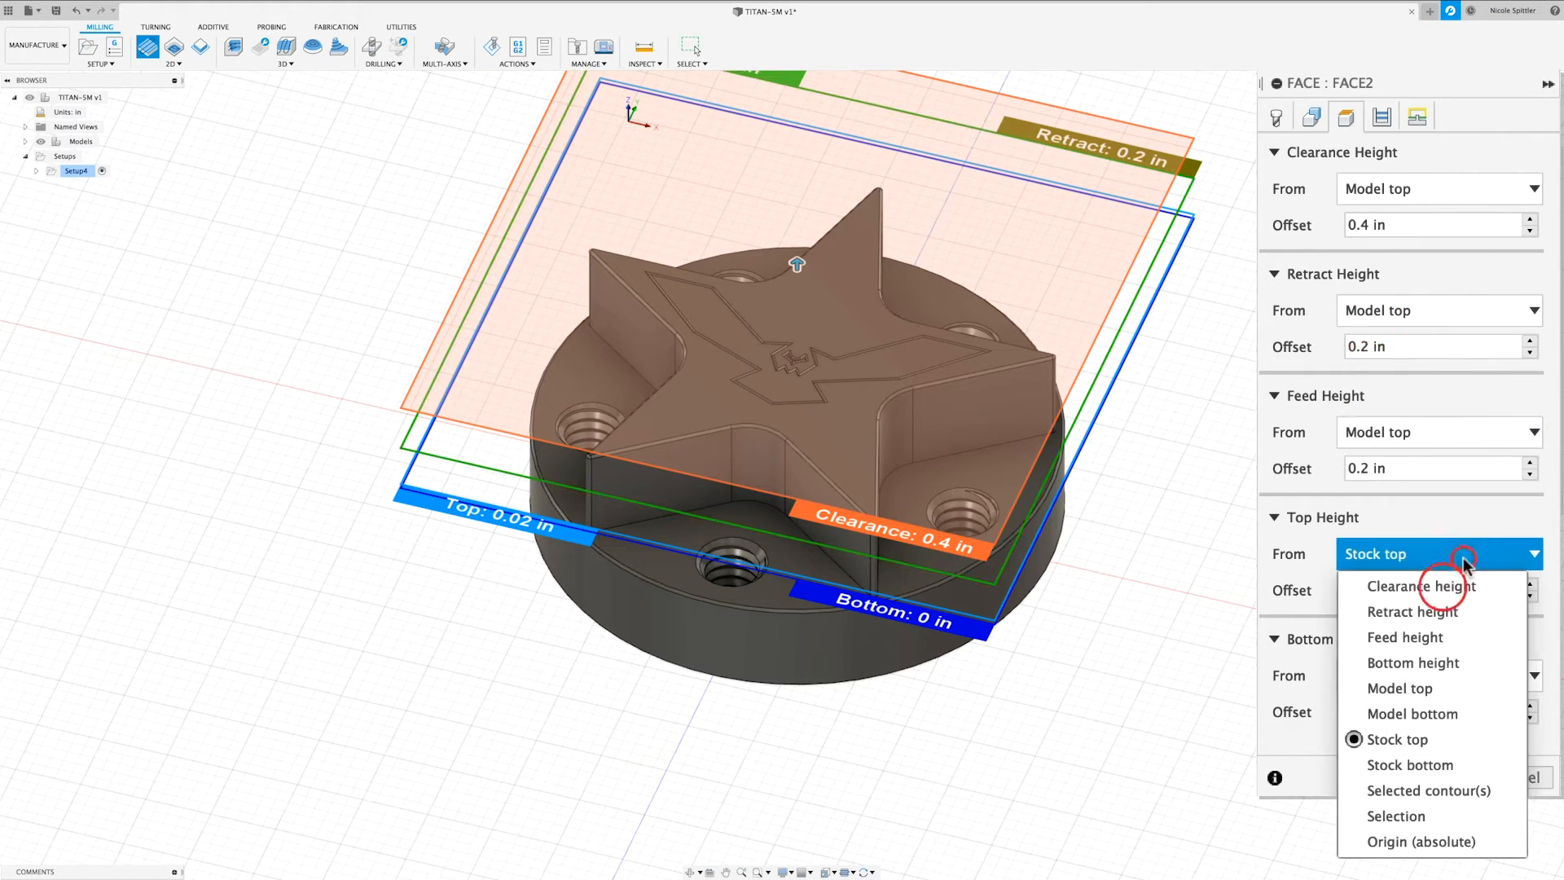
pyautogui.click(1442, 686)
# Set the pass direction of the facing operation to 180 deg.
pyautogui.click(1383, 117)
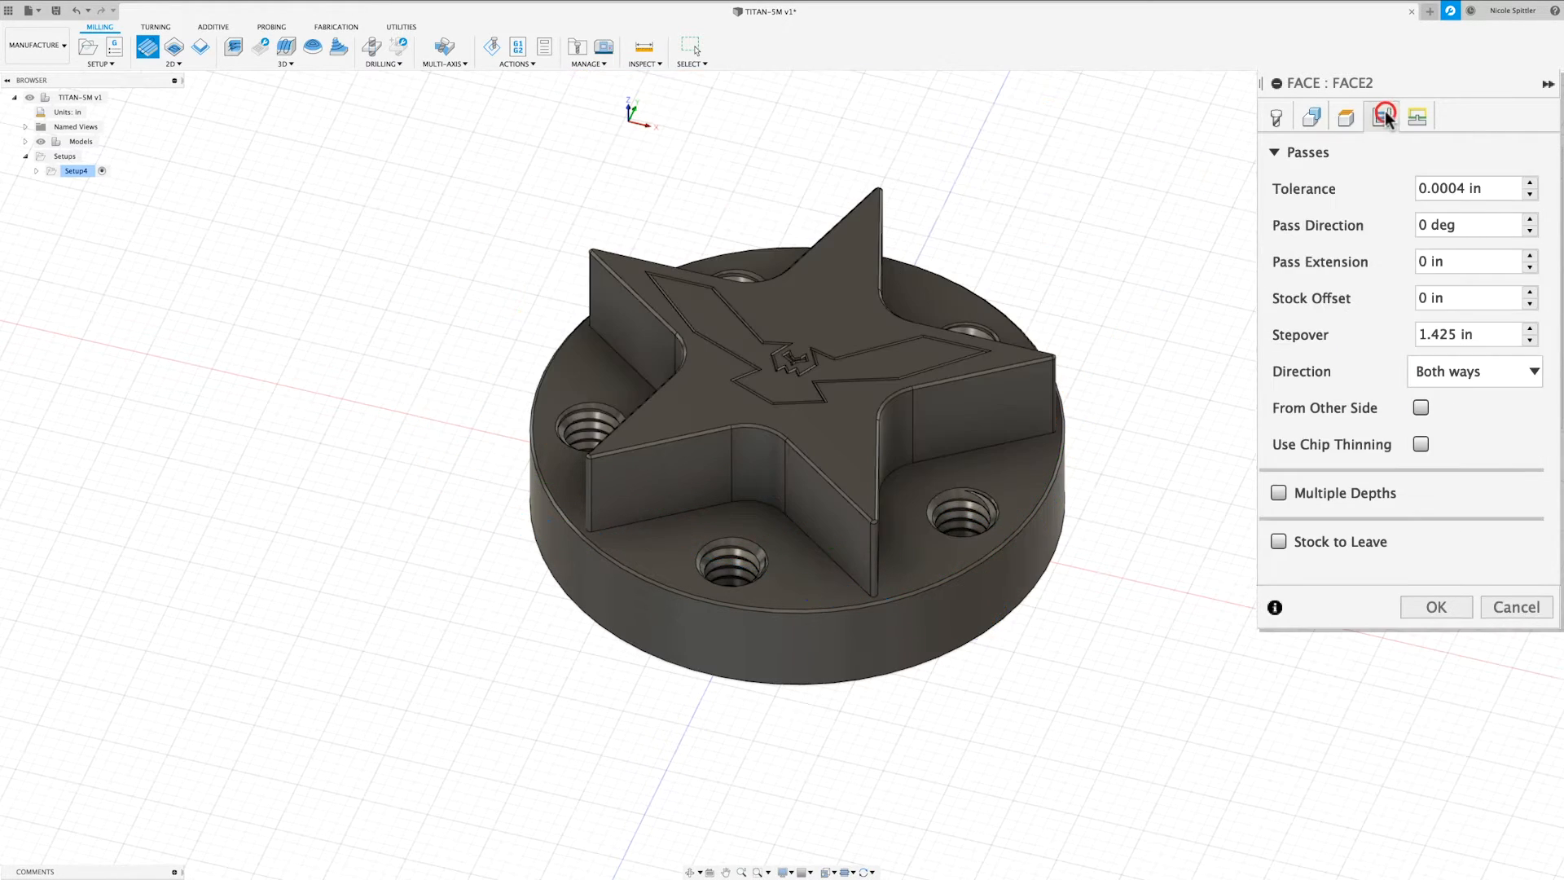
pyautogui.doubleClick(1422, 225)
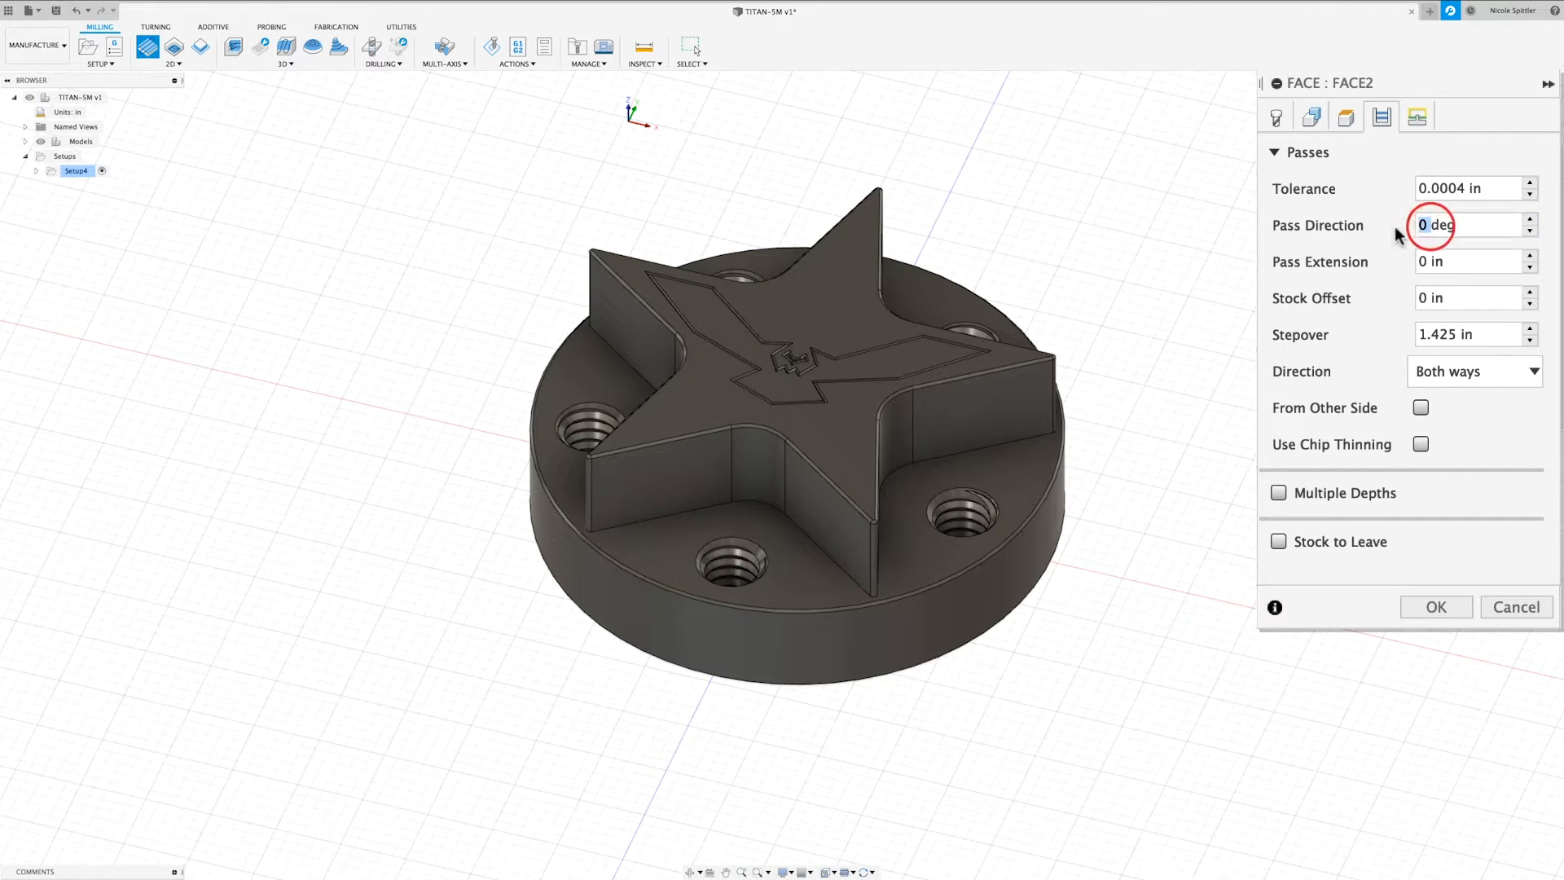
pyautogui.write('180')
pyautogui.press('Tab')
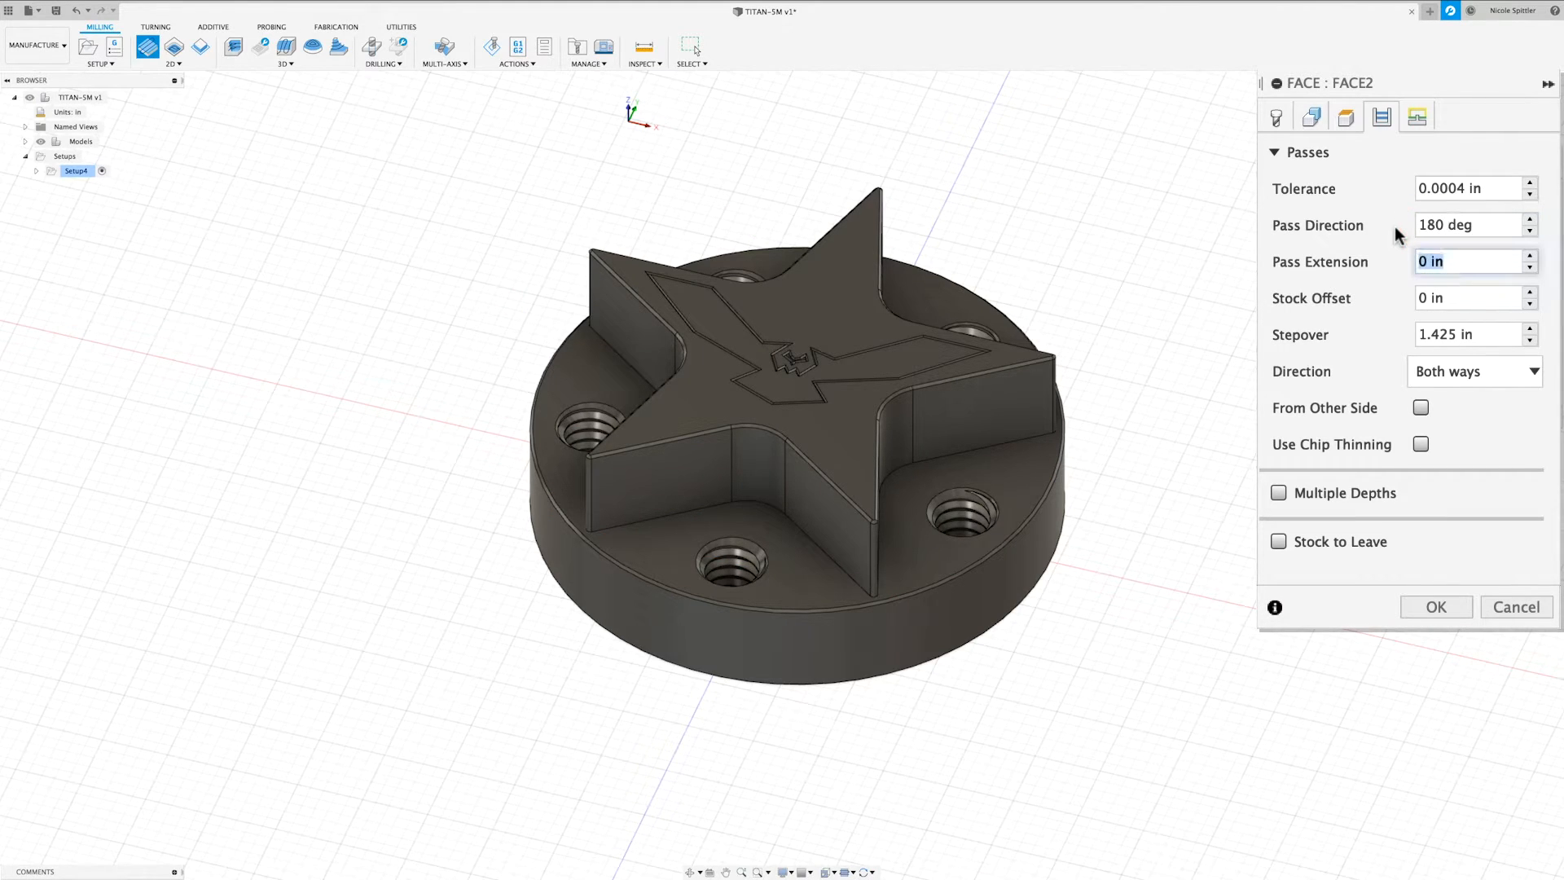
# Set the facing operation's pass extension to 0.76 in, stepover to 1.4 in and direction to Climb.
pyautogui.write('.7')
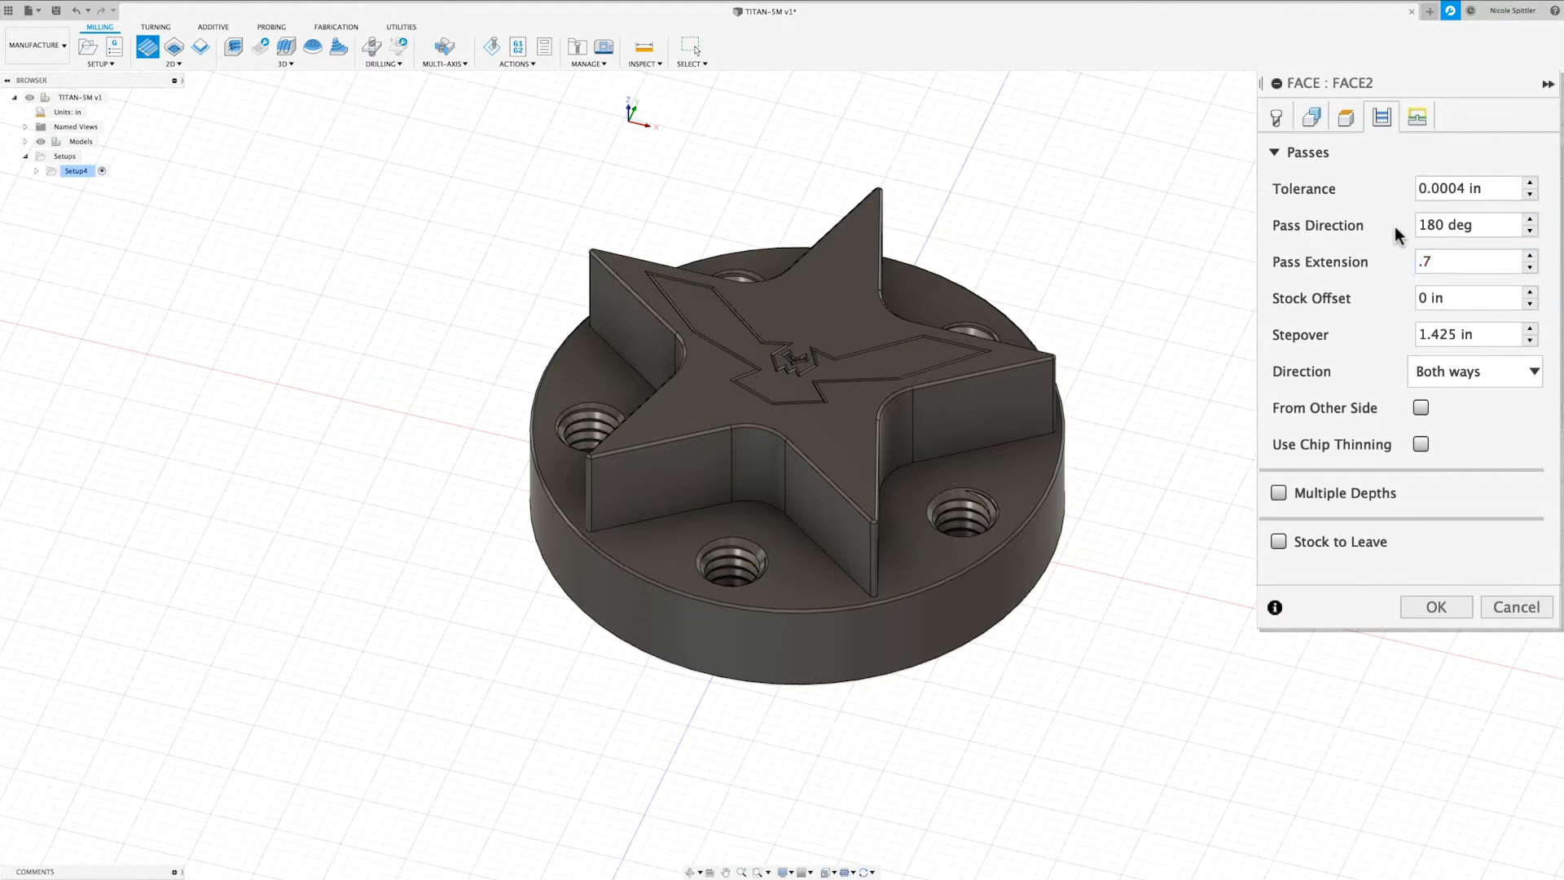
pyautogui.write('6')
pyautogui.press('Tab')
pyautogui.press('Tab')
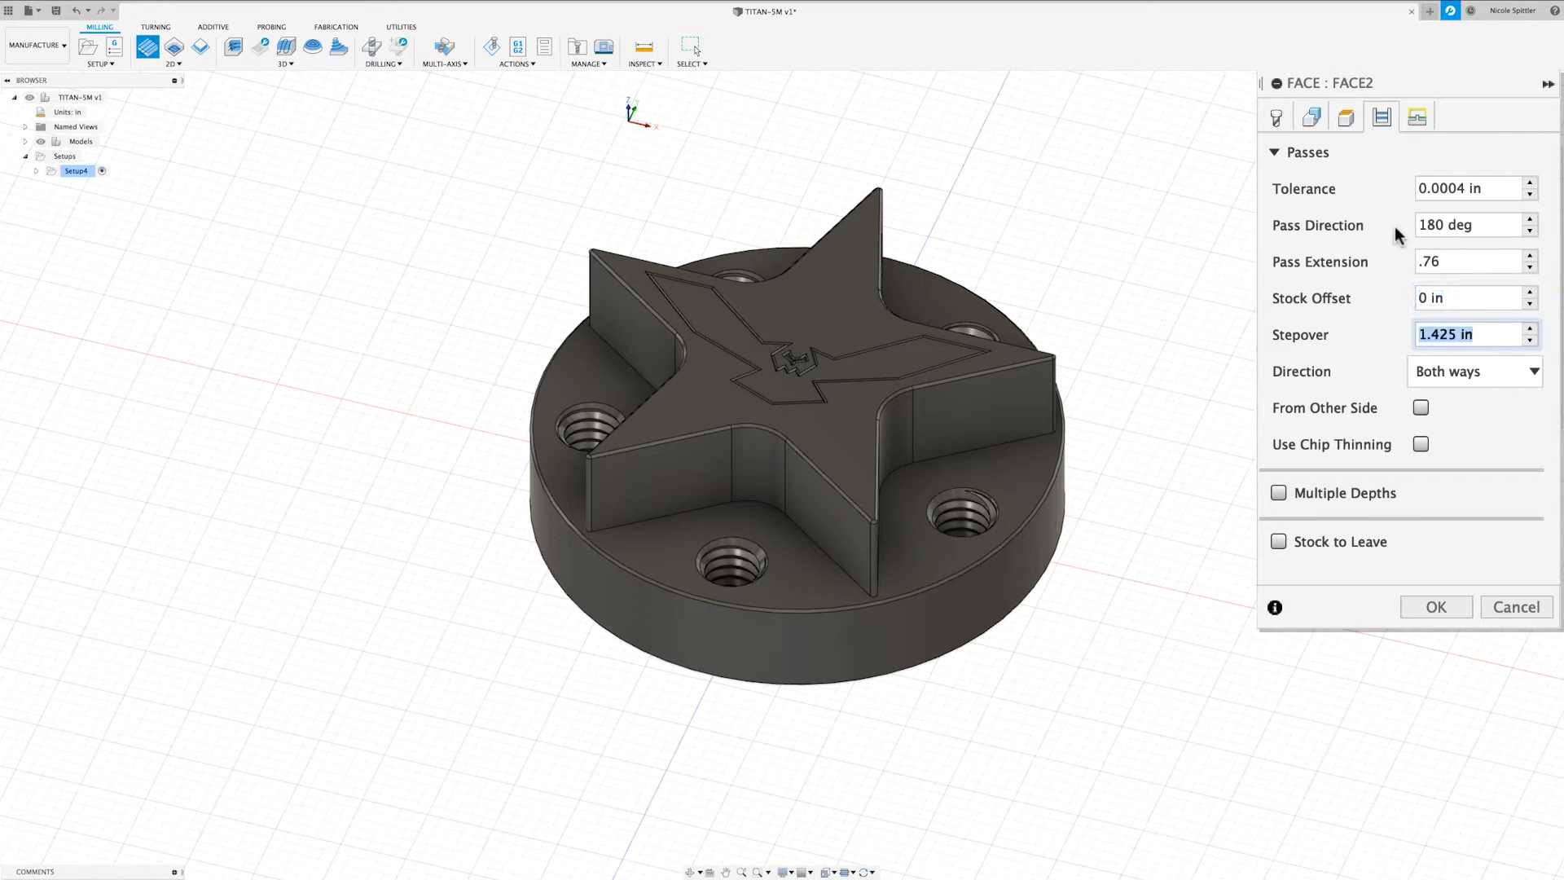
pyautogui.write('1.')
pyautogui.press('Tab')
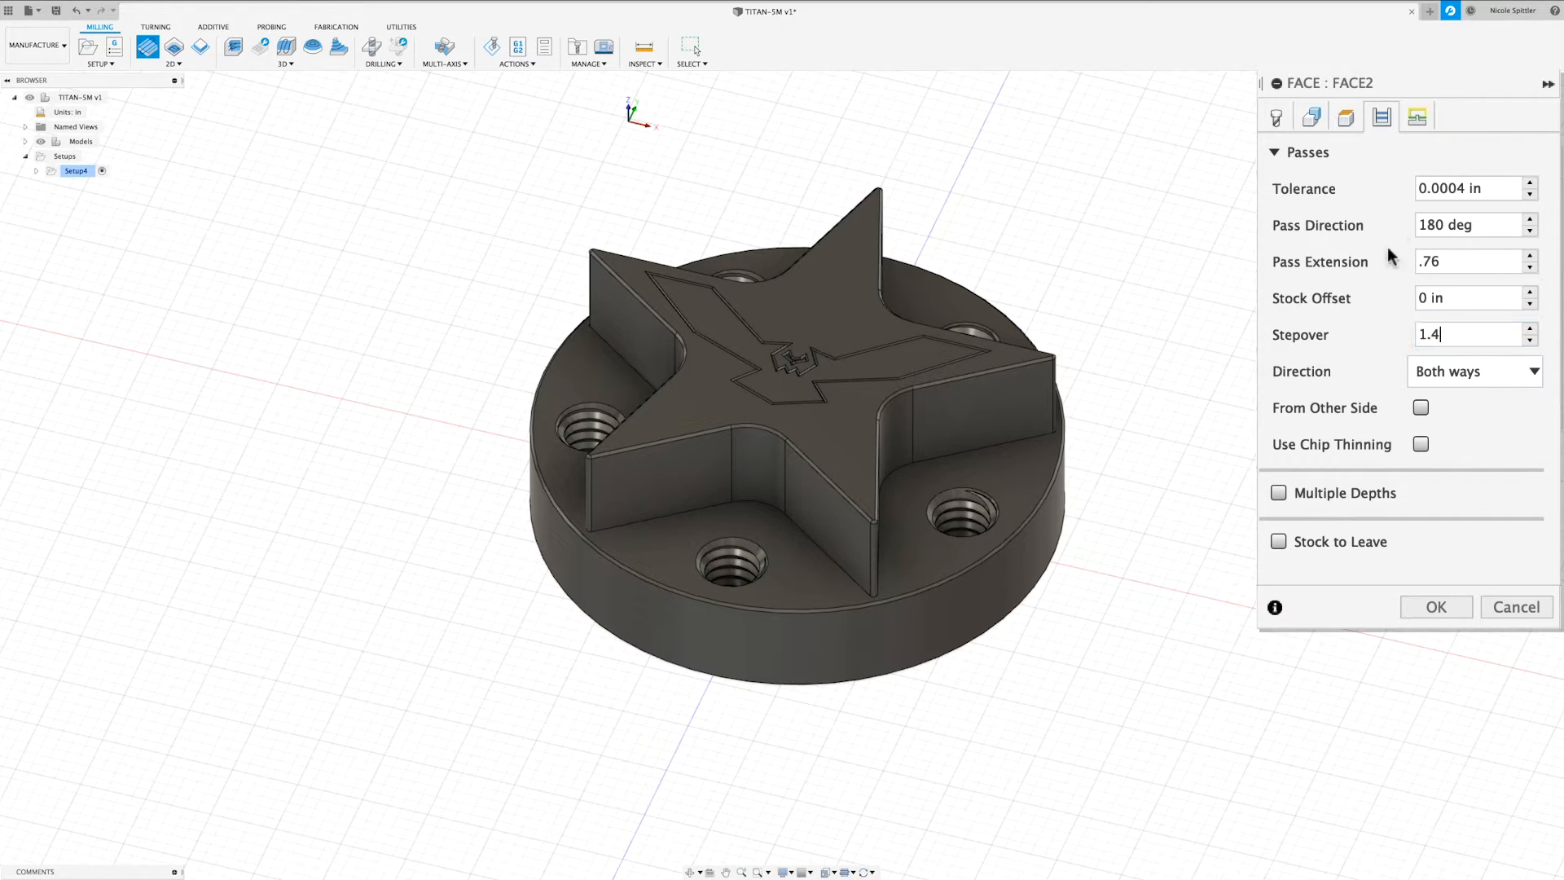
pyautogui.click(1456, 375)
pyautogui.click(1455, 404)
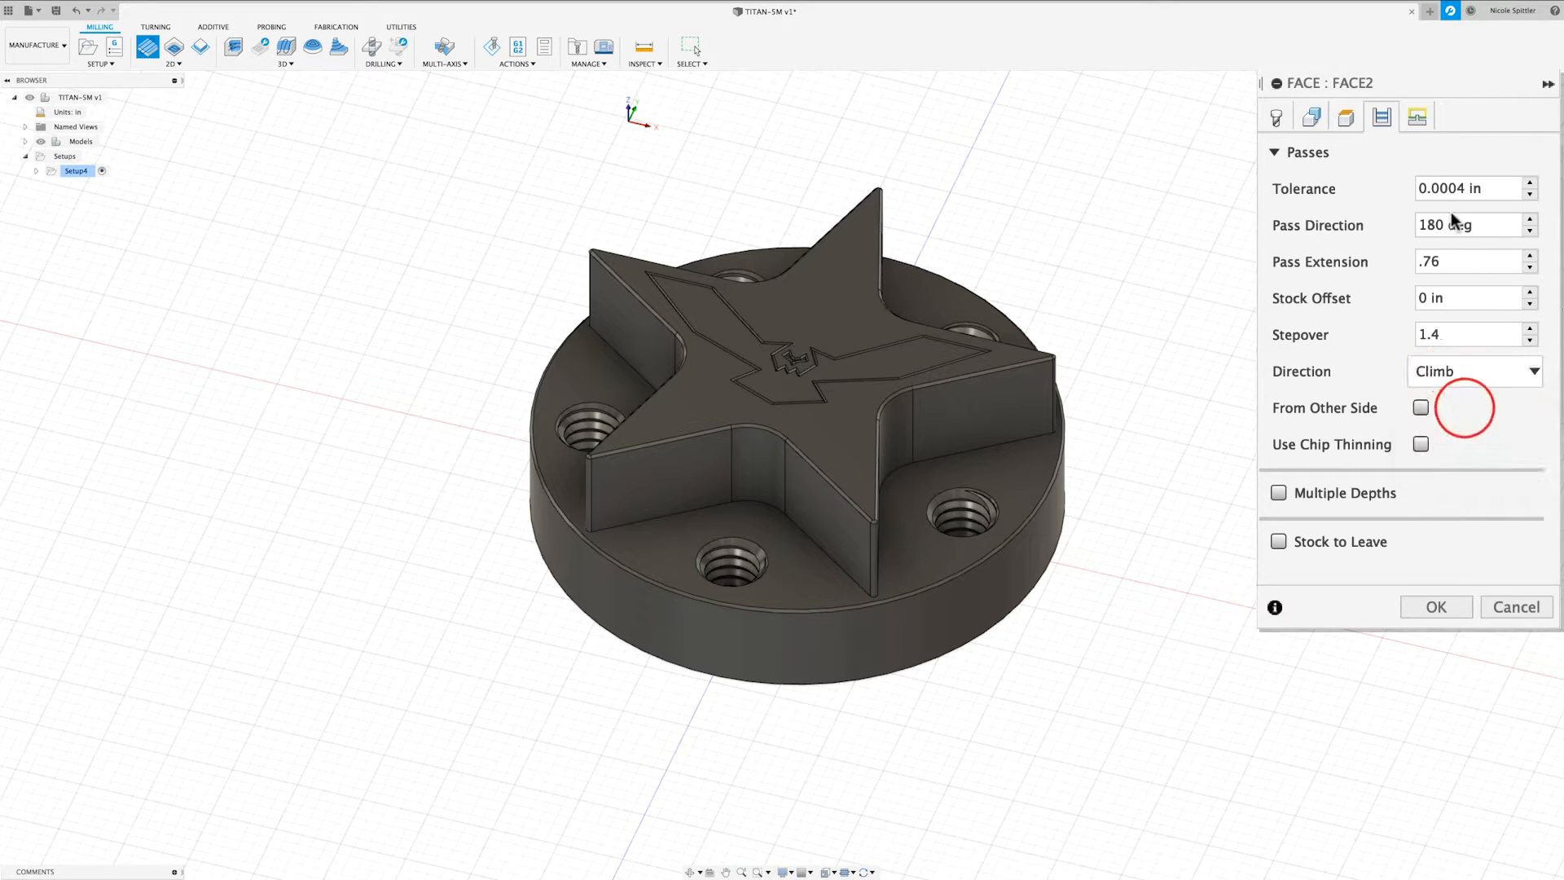
# Disable lead-in and lead-out for the facing operation and accept it.
pyautogui.click(1422, 122)
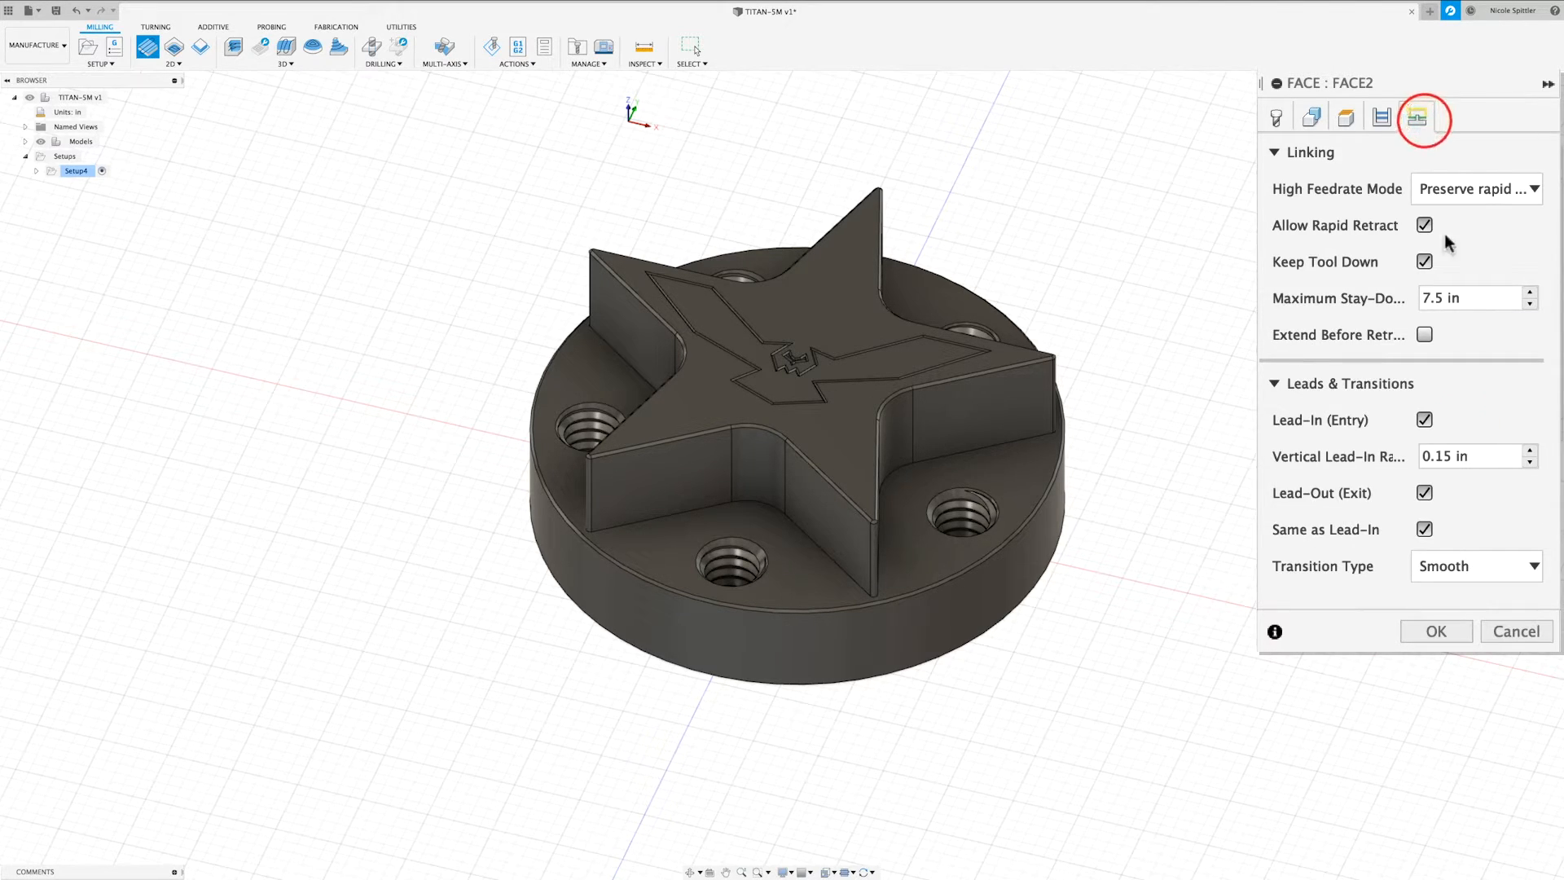
pyautogui.click(1424, 420)
pyautogui.click(1424, 457)
pyautogui.click(1436, 559)
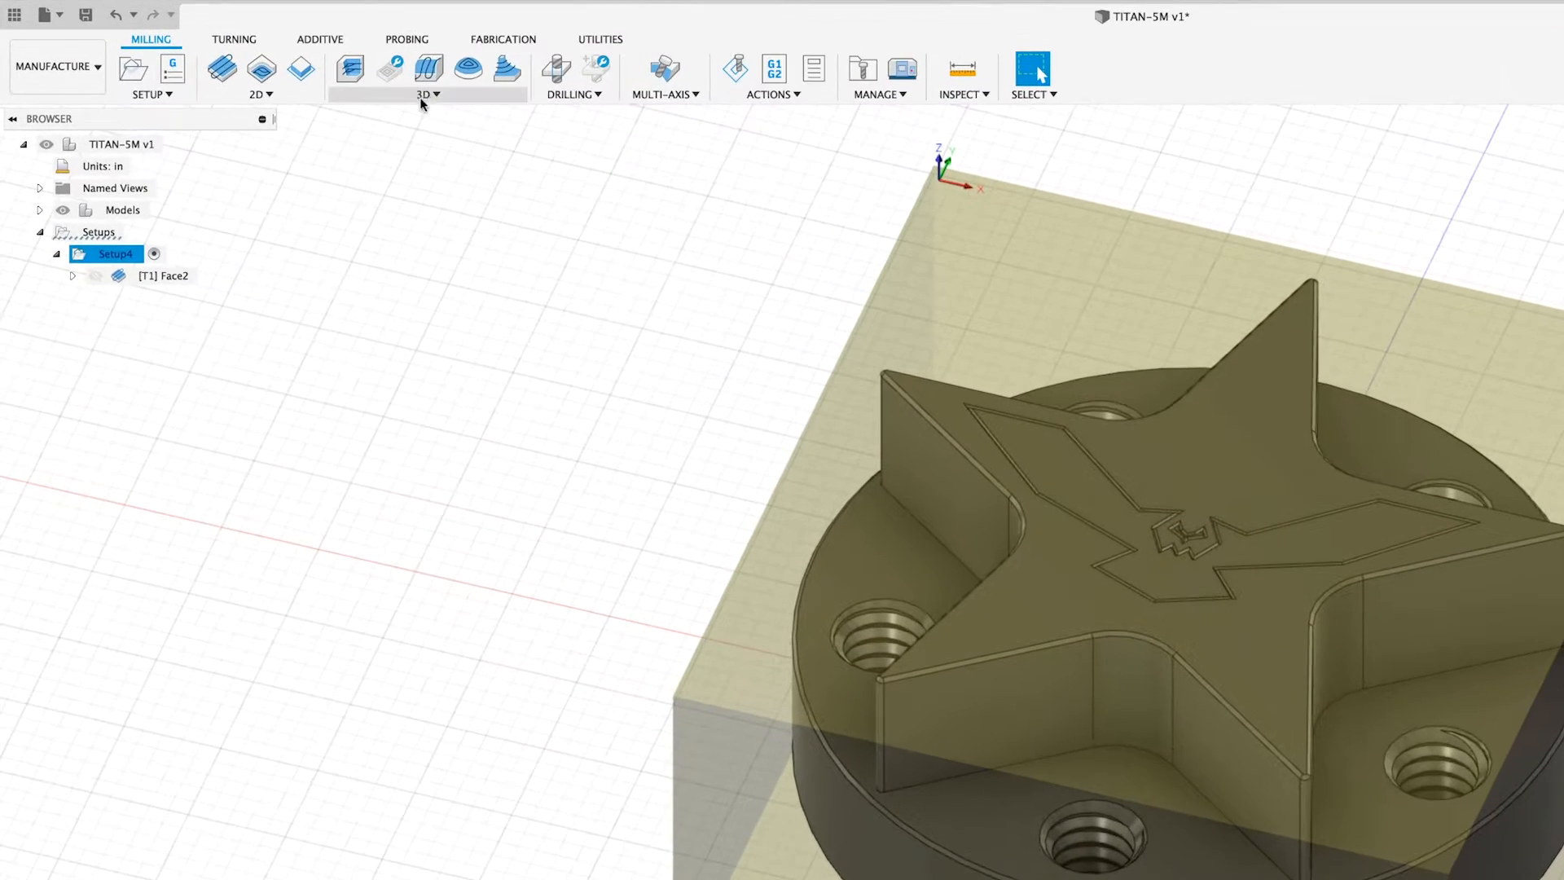
# Start a 3D Adaptive Clearing operation with tool 3, the 3/8" flat end mill from the Titan Building Blocks library.
pyautogui.click(285, 65)
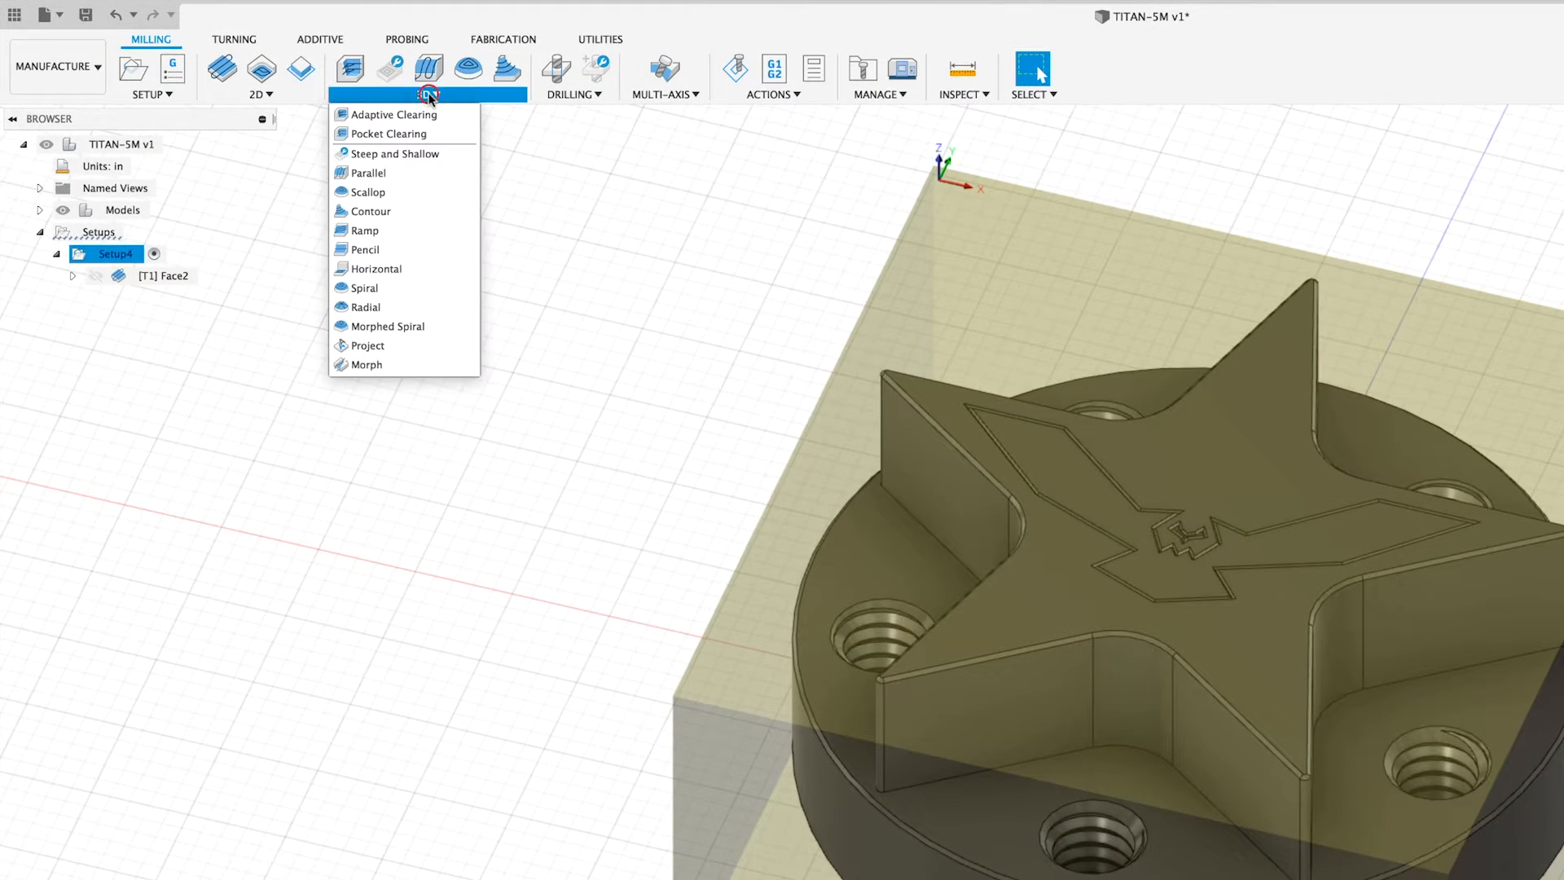
pyautogui.click(374, 115)
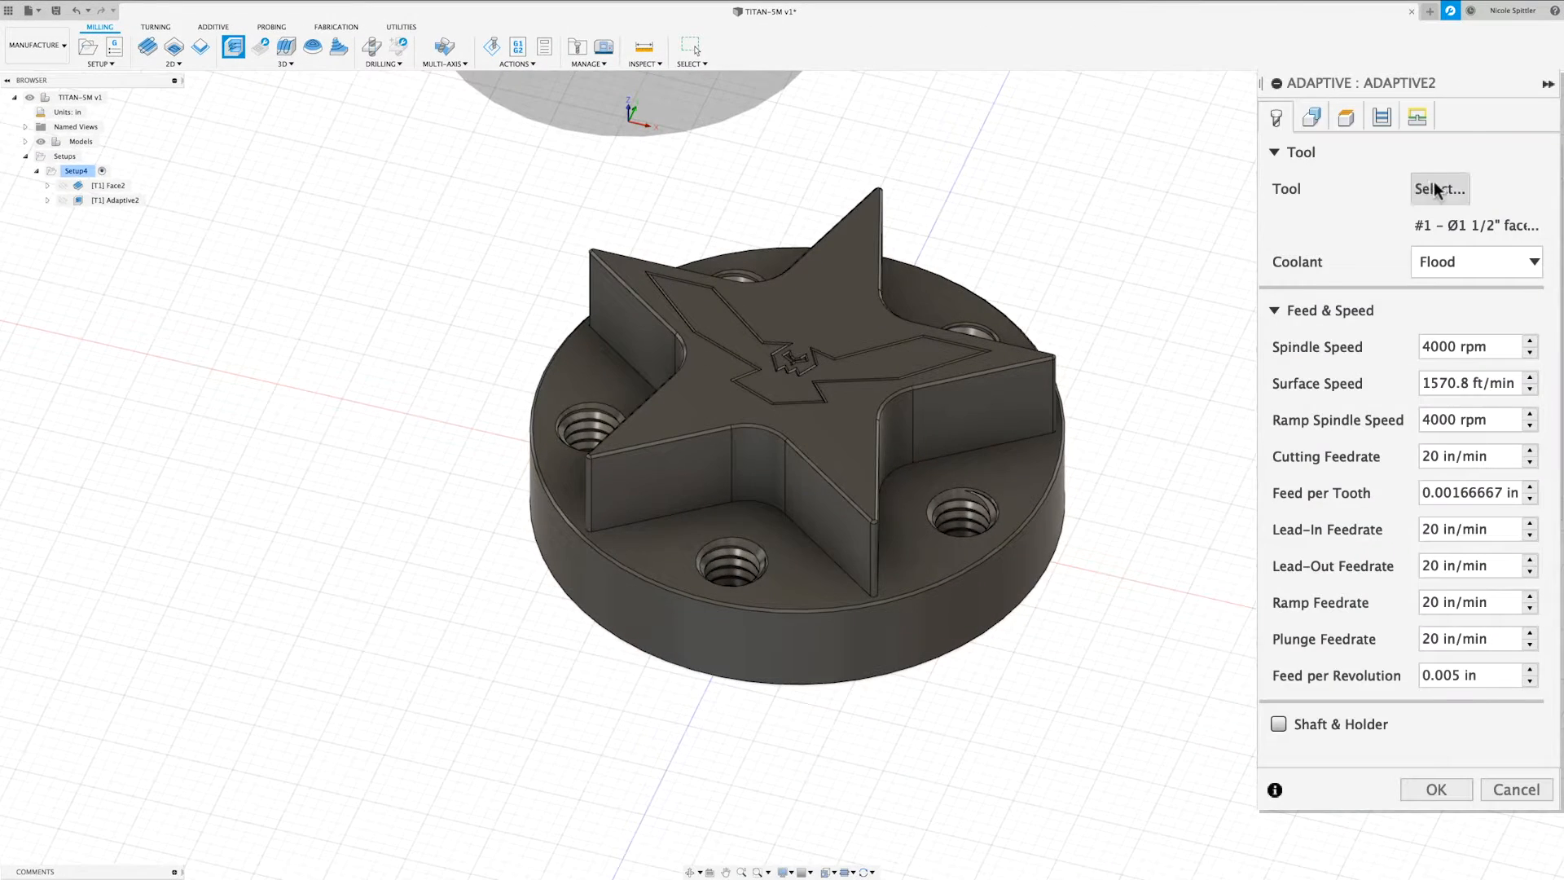
pyautogui.click(1438, 189)
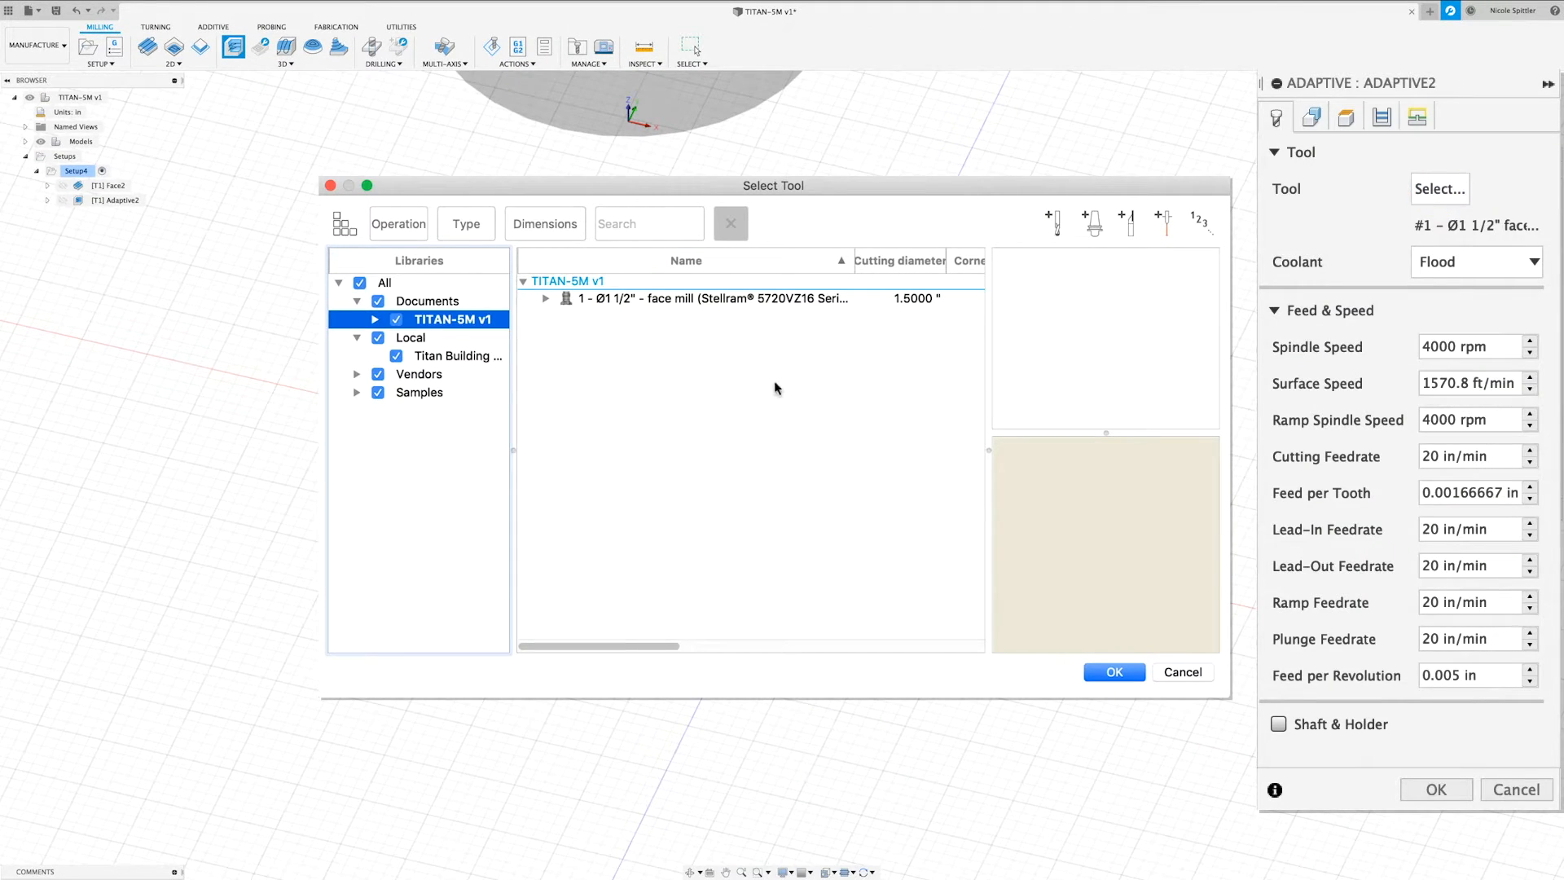
pyautogui.click(451, 356)
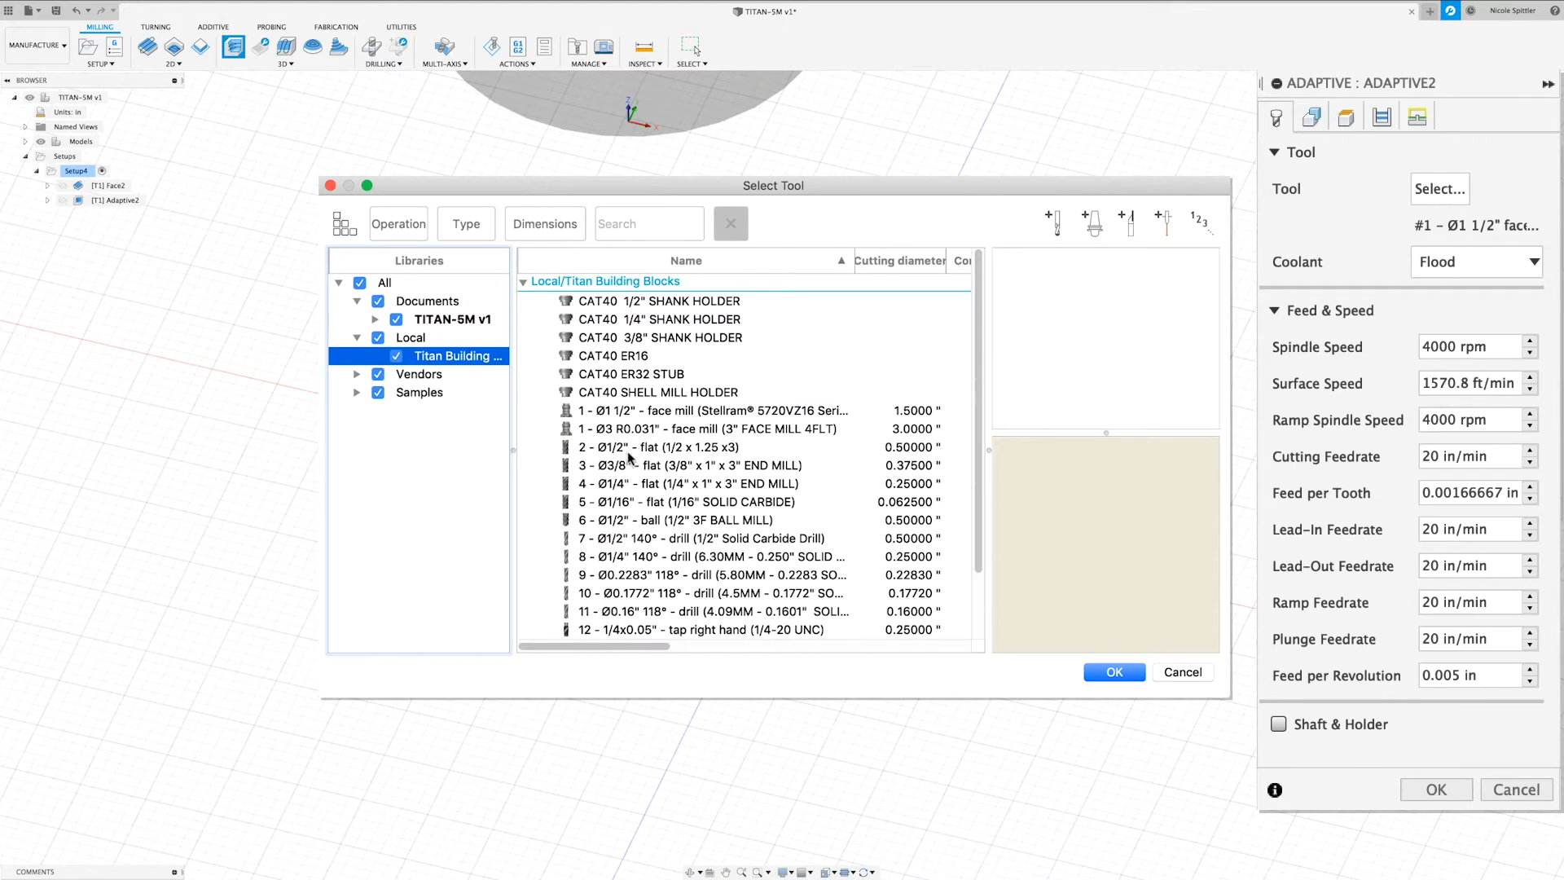
pyautogui.click(649, 467)
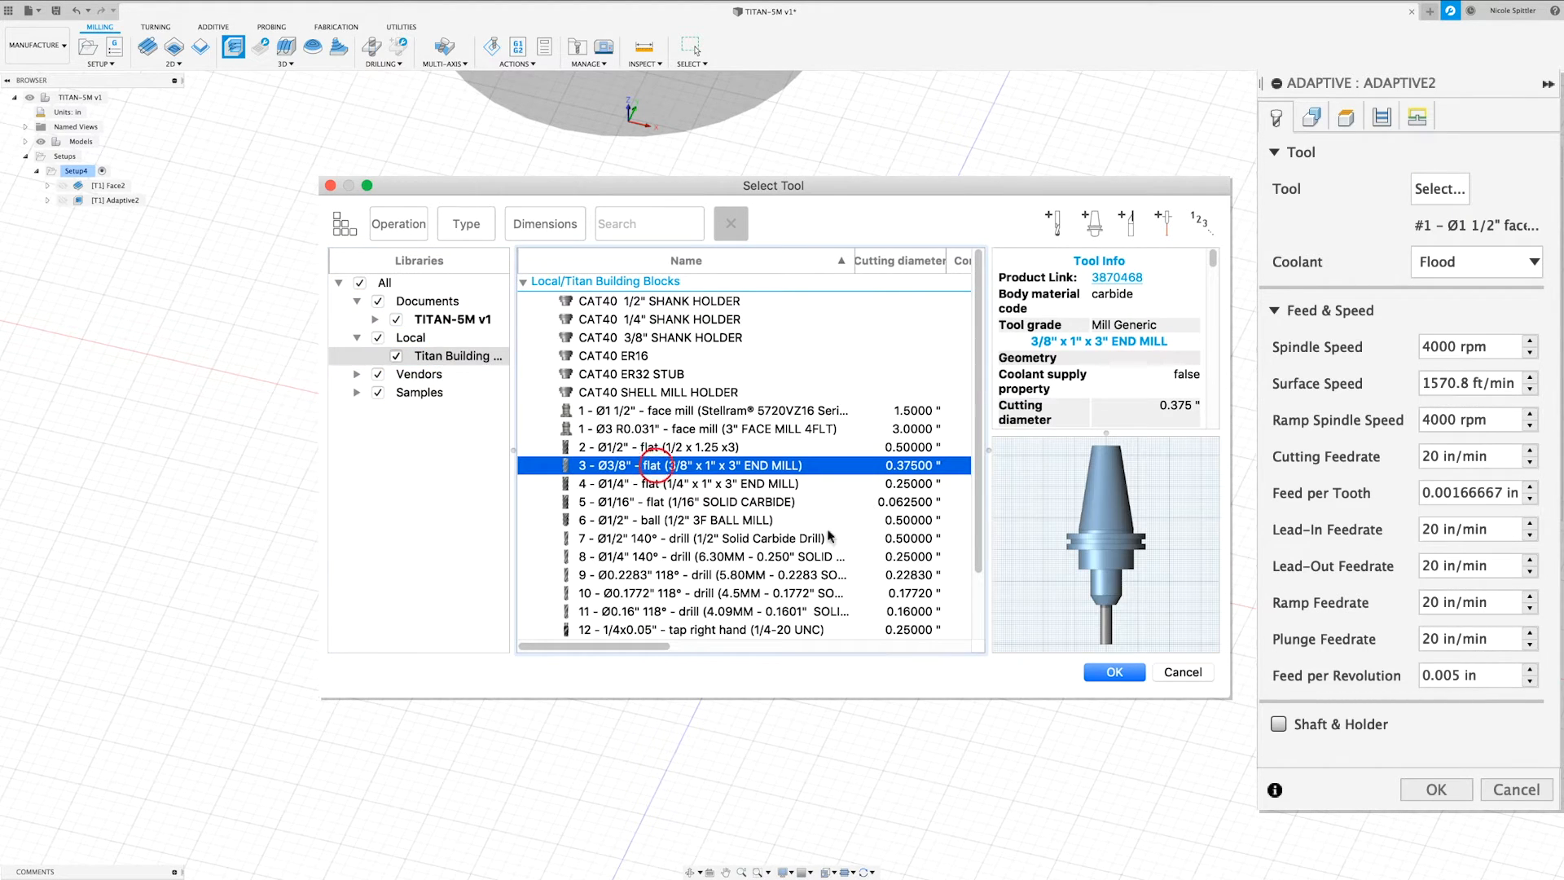
pyautogui.click(1114, 673)
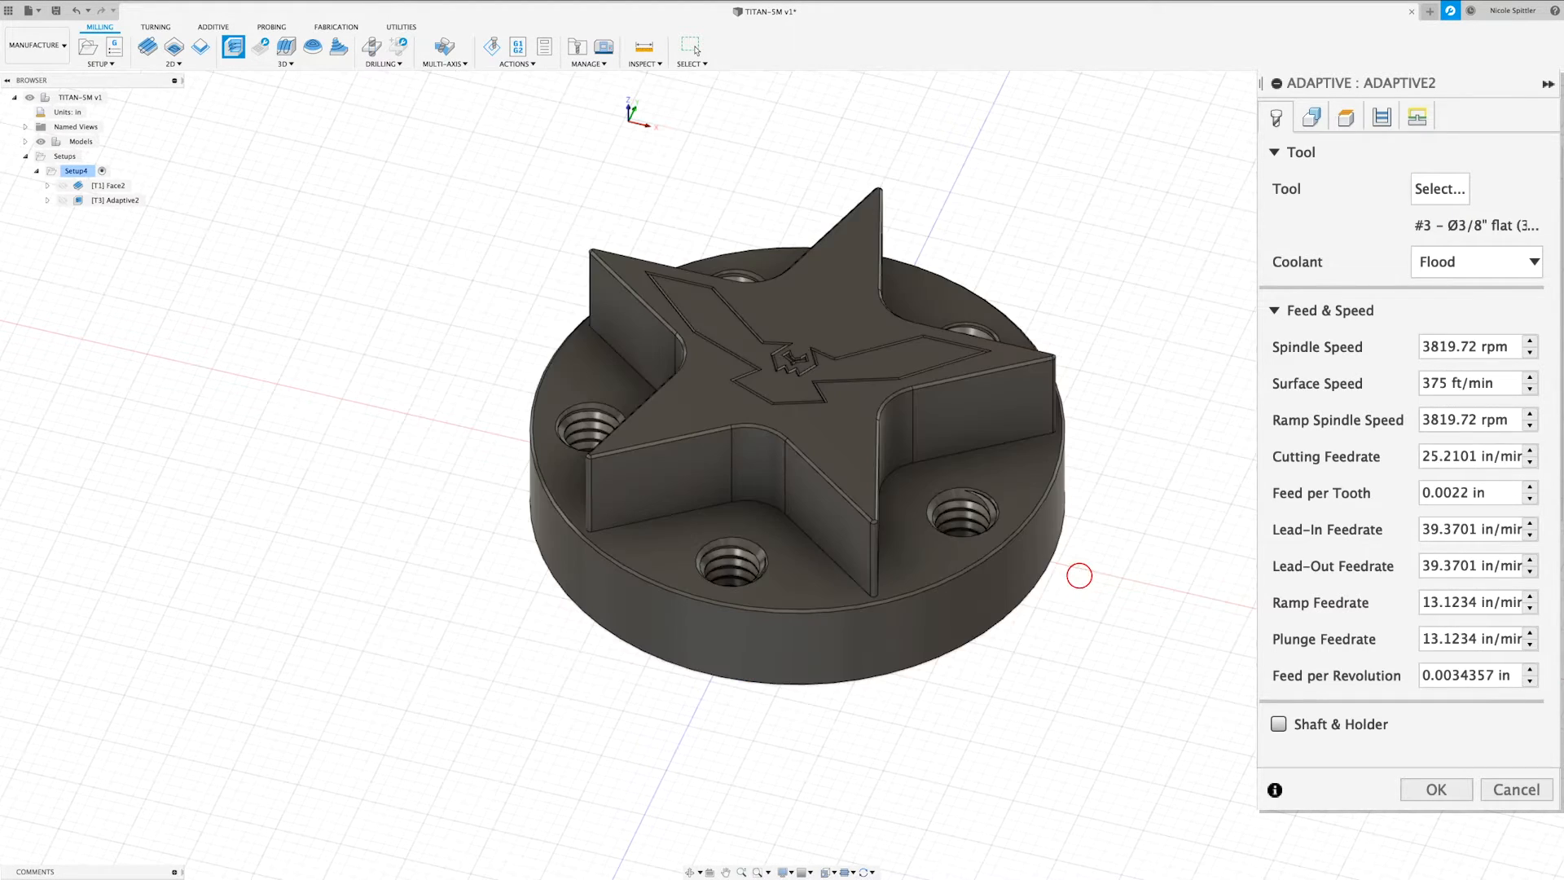
# Set the adaptive operation's spindle speed and ramp spindle speed to 4000 rpm.
pyautogui.doubleClick(1477, 346)
pyautogui.write('4000')
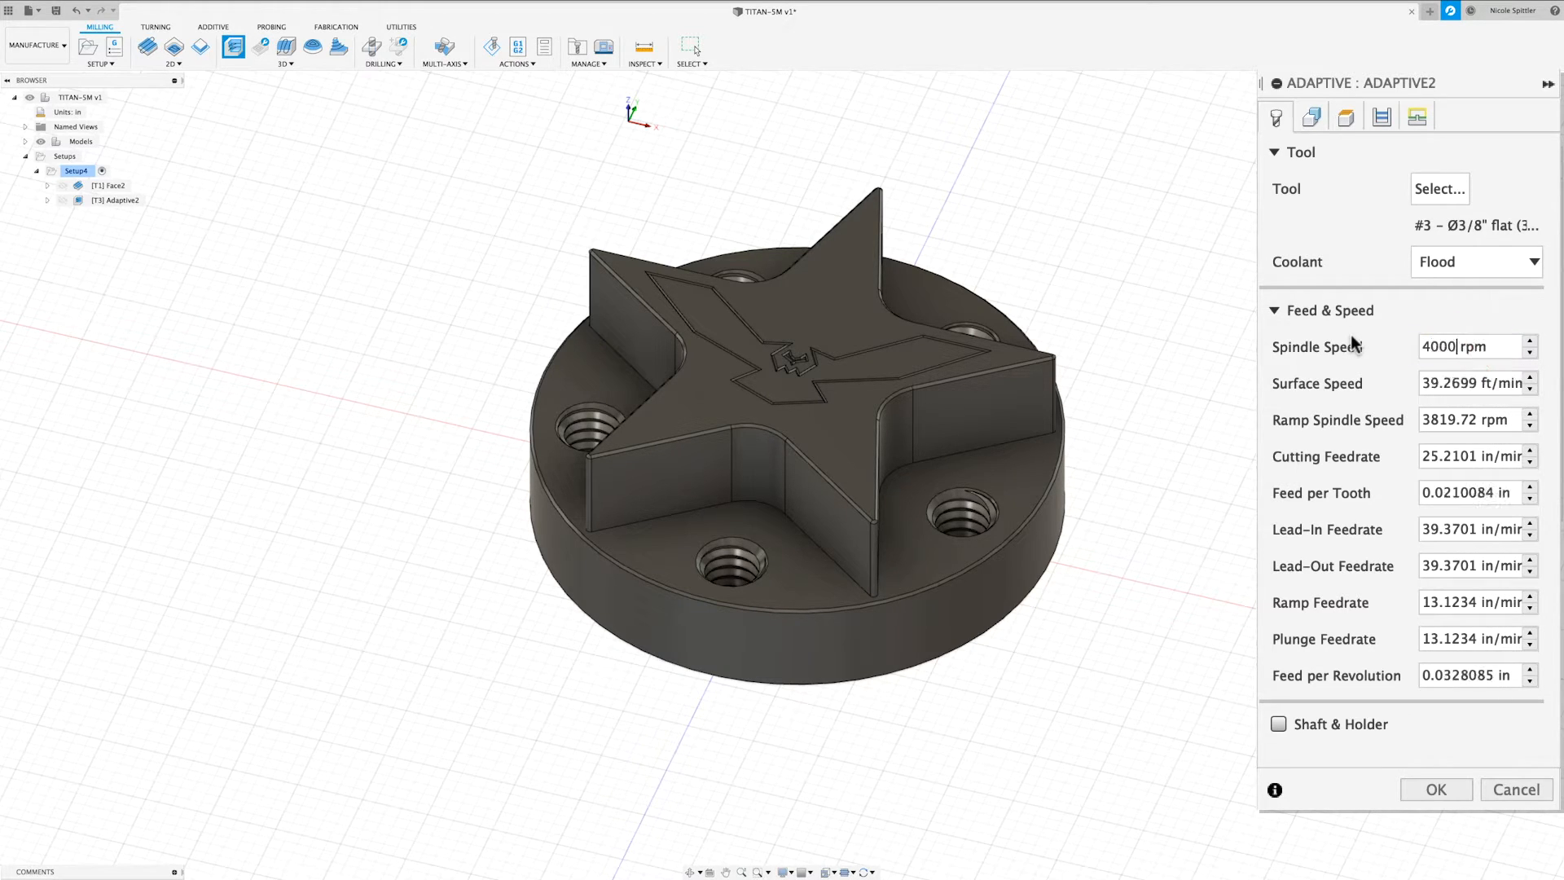
pyautogui.press('Tab')
pyautogui.press('Tab')
pyautogui.write('4000')
pyautogui.press('Tab')
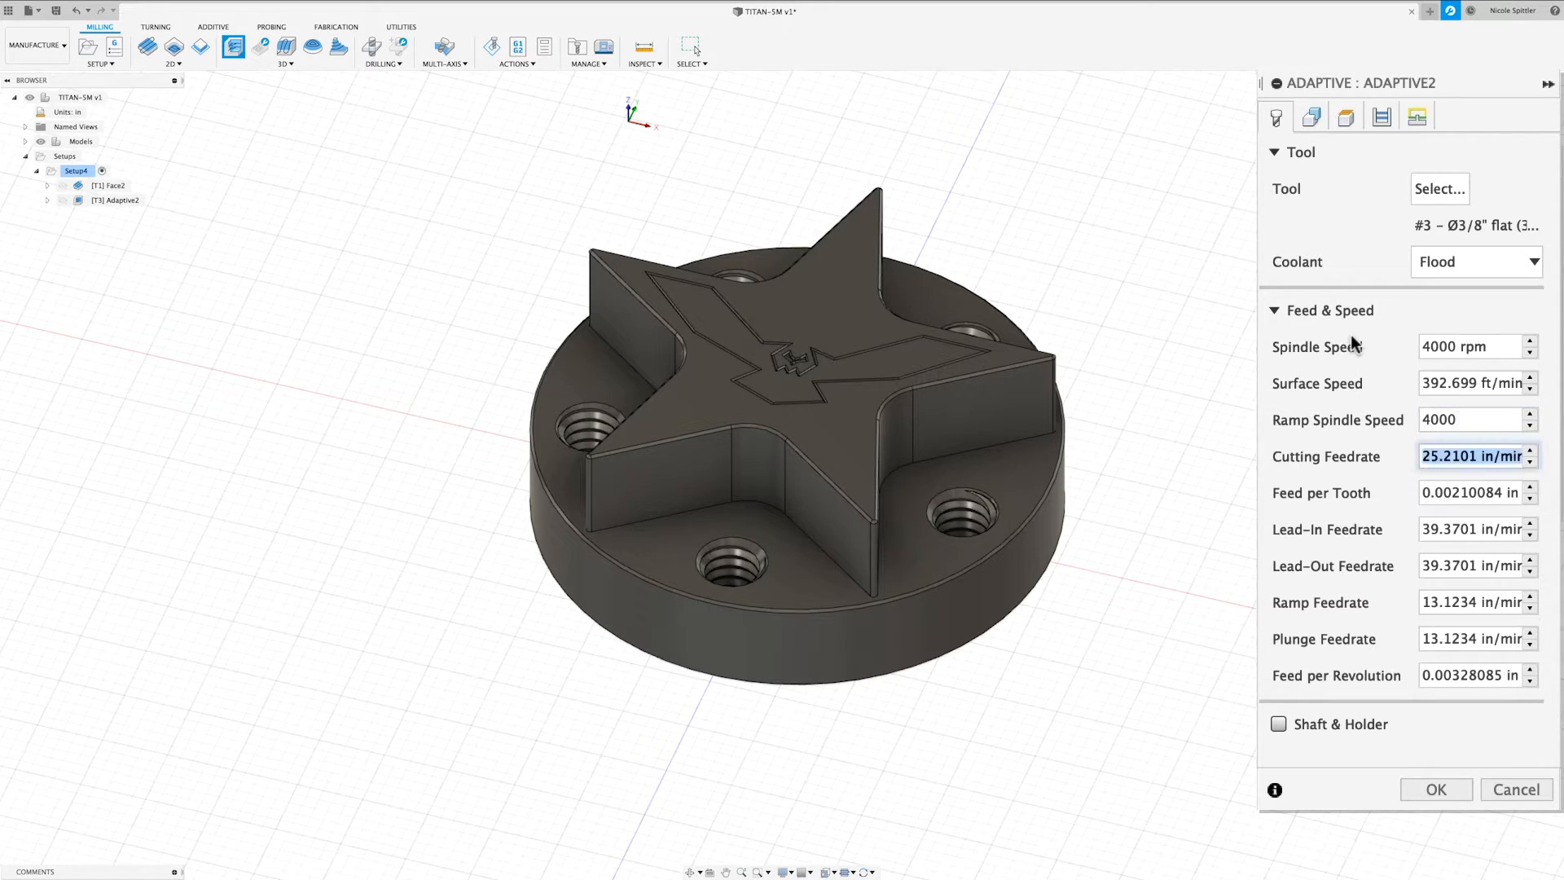
# Set the adaptive operation's cutting, lead-in, lead-out, ramp and plunge feedrates to 20 in/min.
pyautogui.write('20')
pyautogui.press('Tab')
pyautogui.press('Tab')
pyautogui.write('20')
pyautogui.press('Tab')
pyautogui.write('20')
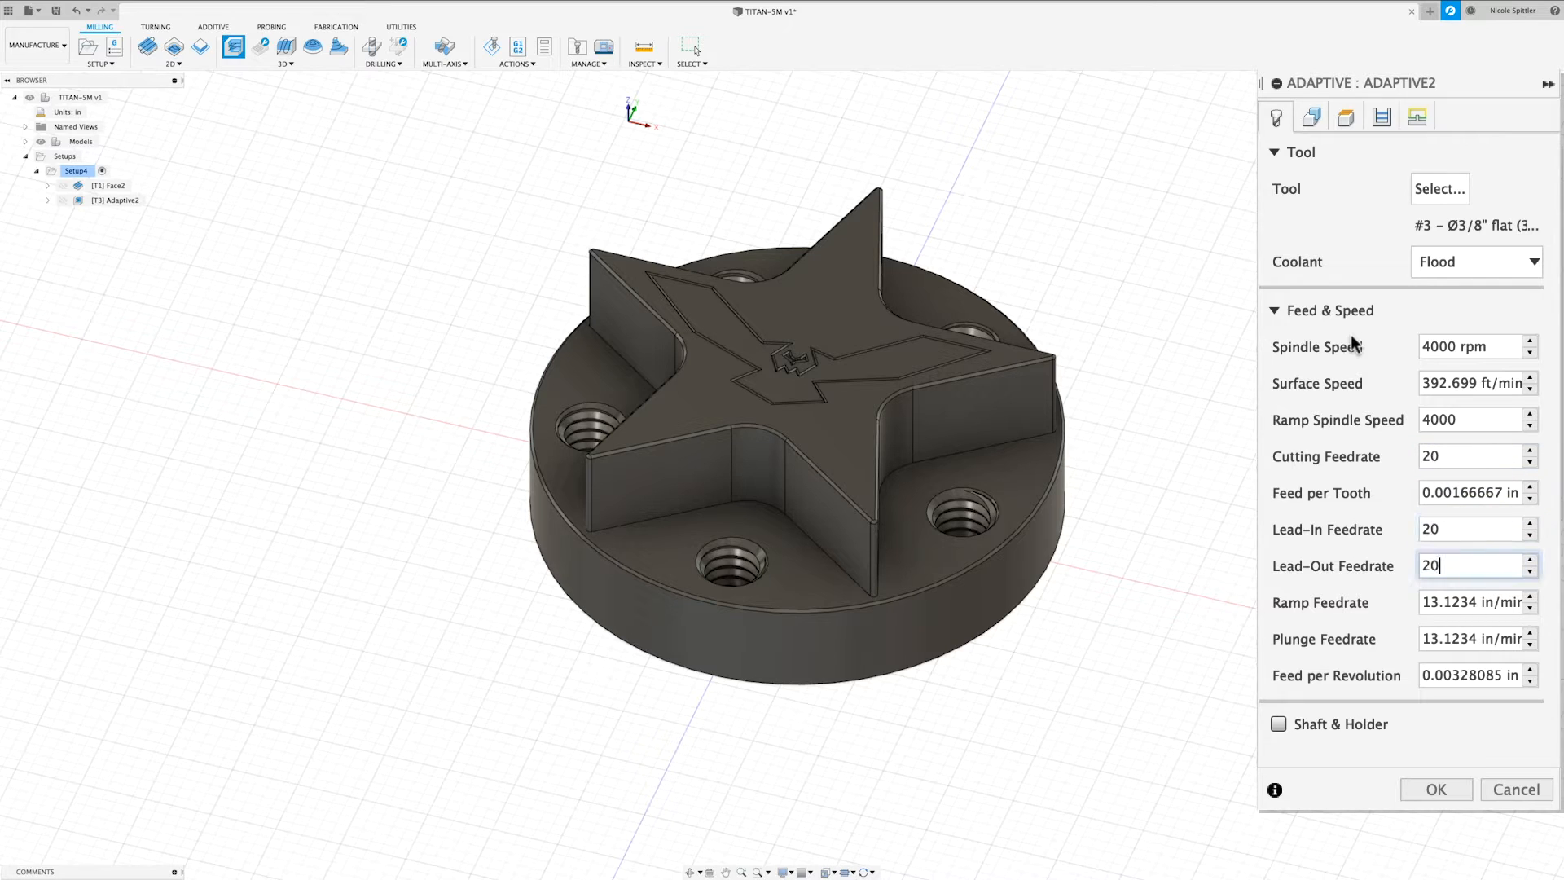
pyautogui.press('Tab')
pyautogui.write('20')
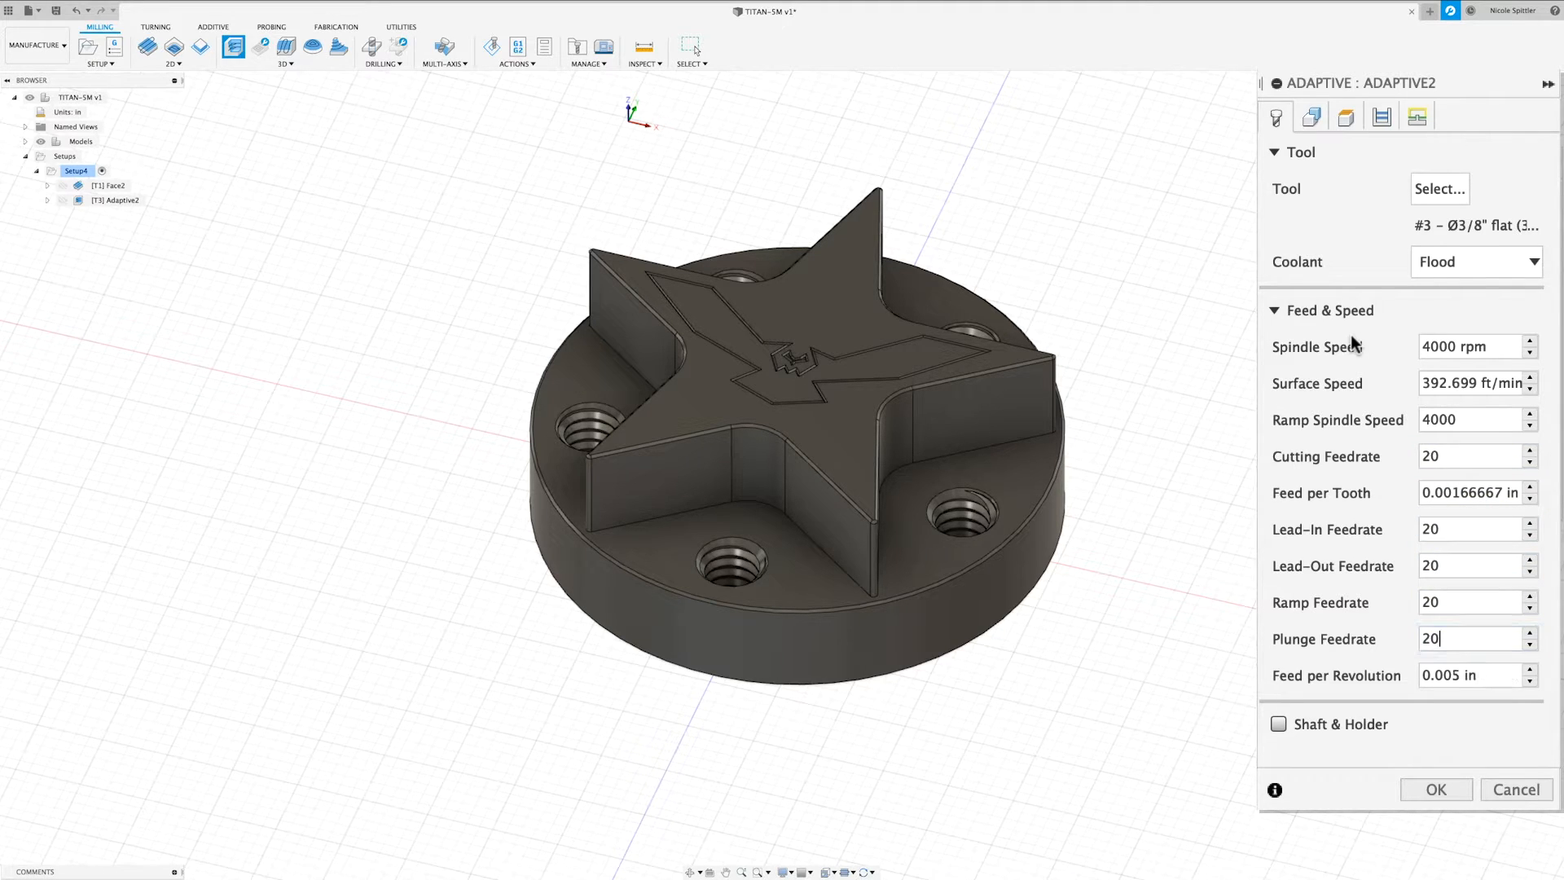
# Reference the adaptive operation's clearance, retract and top heights from the model top.
pyautogui.click(1311, 118)
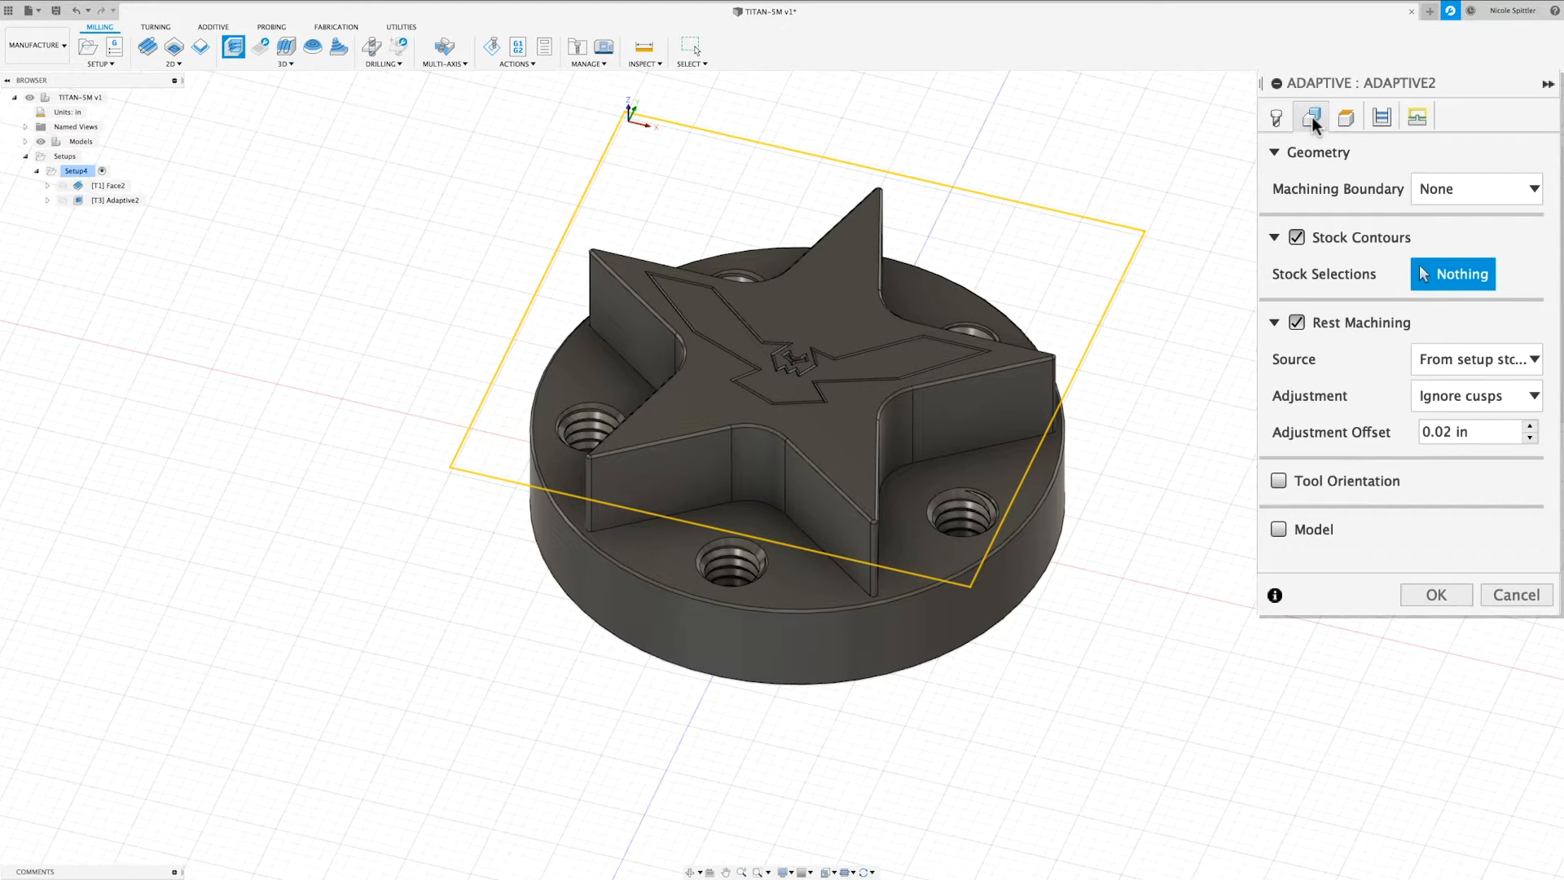
pyautogui.click(1346, 118)
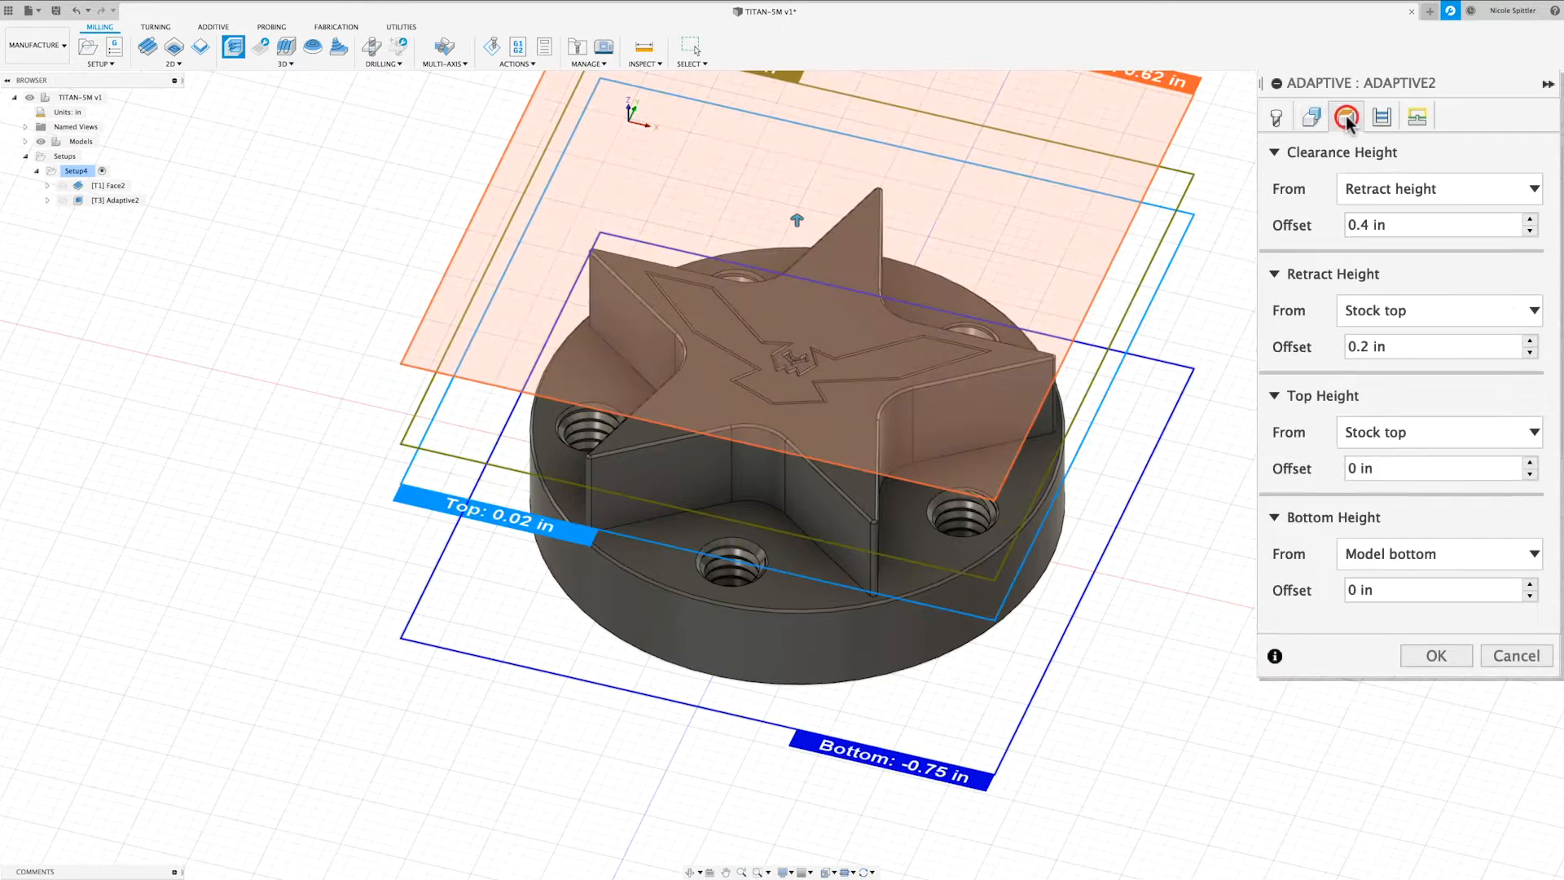
pyautogui.click(1382, 184)
pyautogui.click(1415, 299)
pyautogui.click(1446, 310)
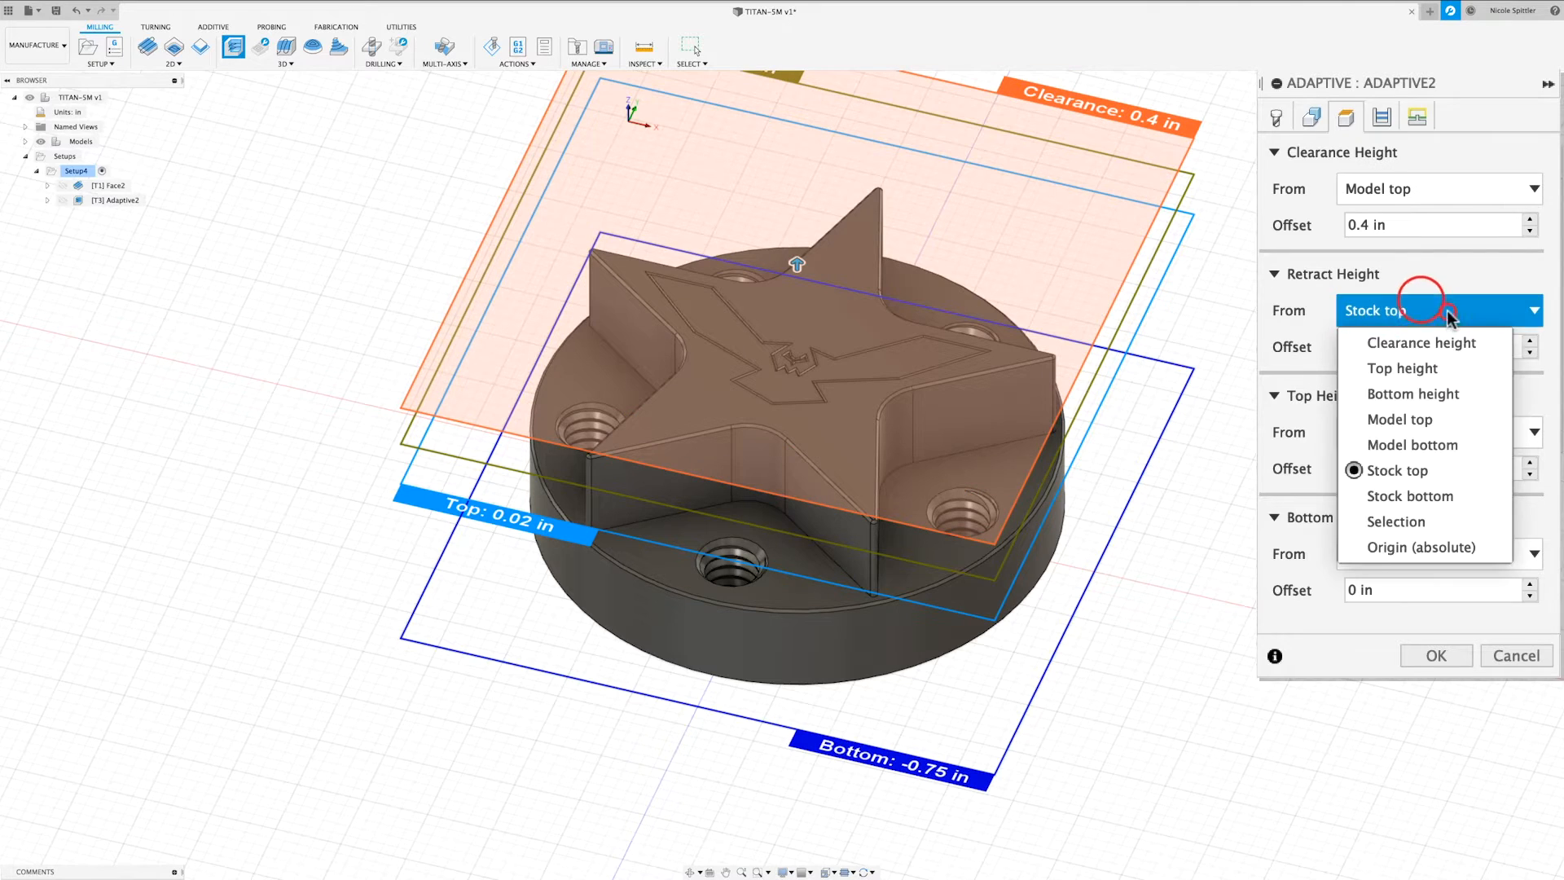
pyautogui.click(1434, 421)
pyautogui.click(1447, 432)
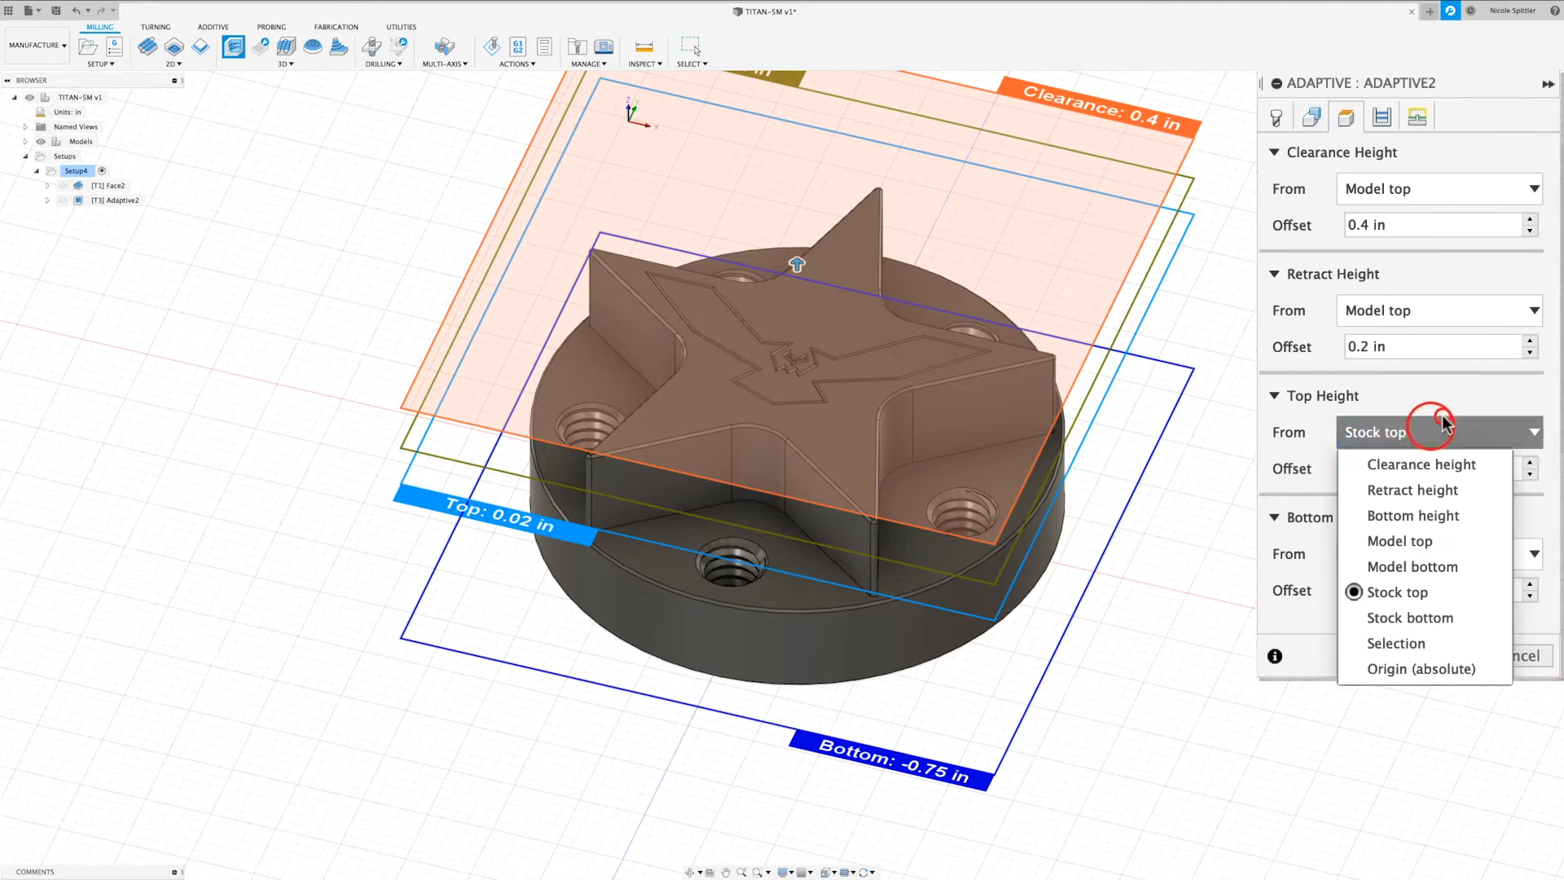
pyautogui.click(1448, 543)
# Reference the adaptive operation's bottom height from the model top with an offset of -0.77 in.
pyautogui.click(1447, 544)
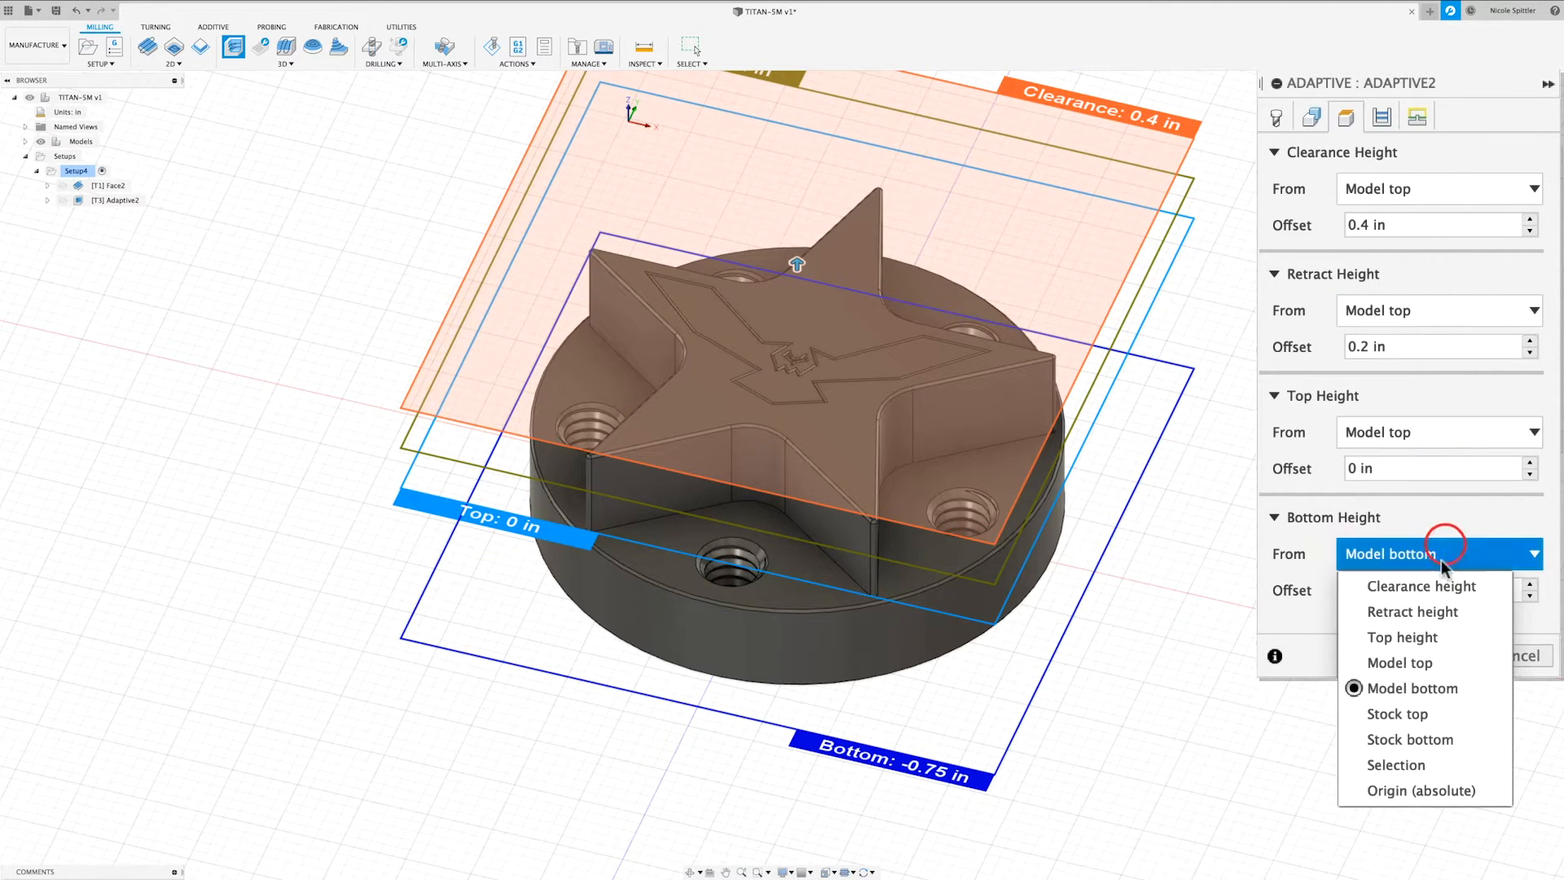
pyautogui.click(1421, 662)
pyautogui.click(1415, 589)
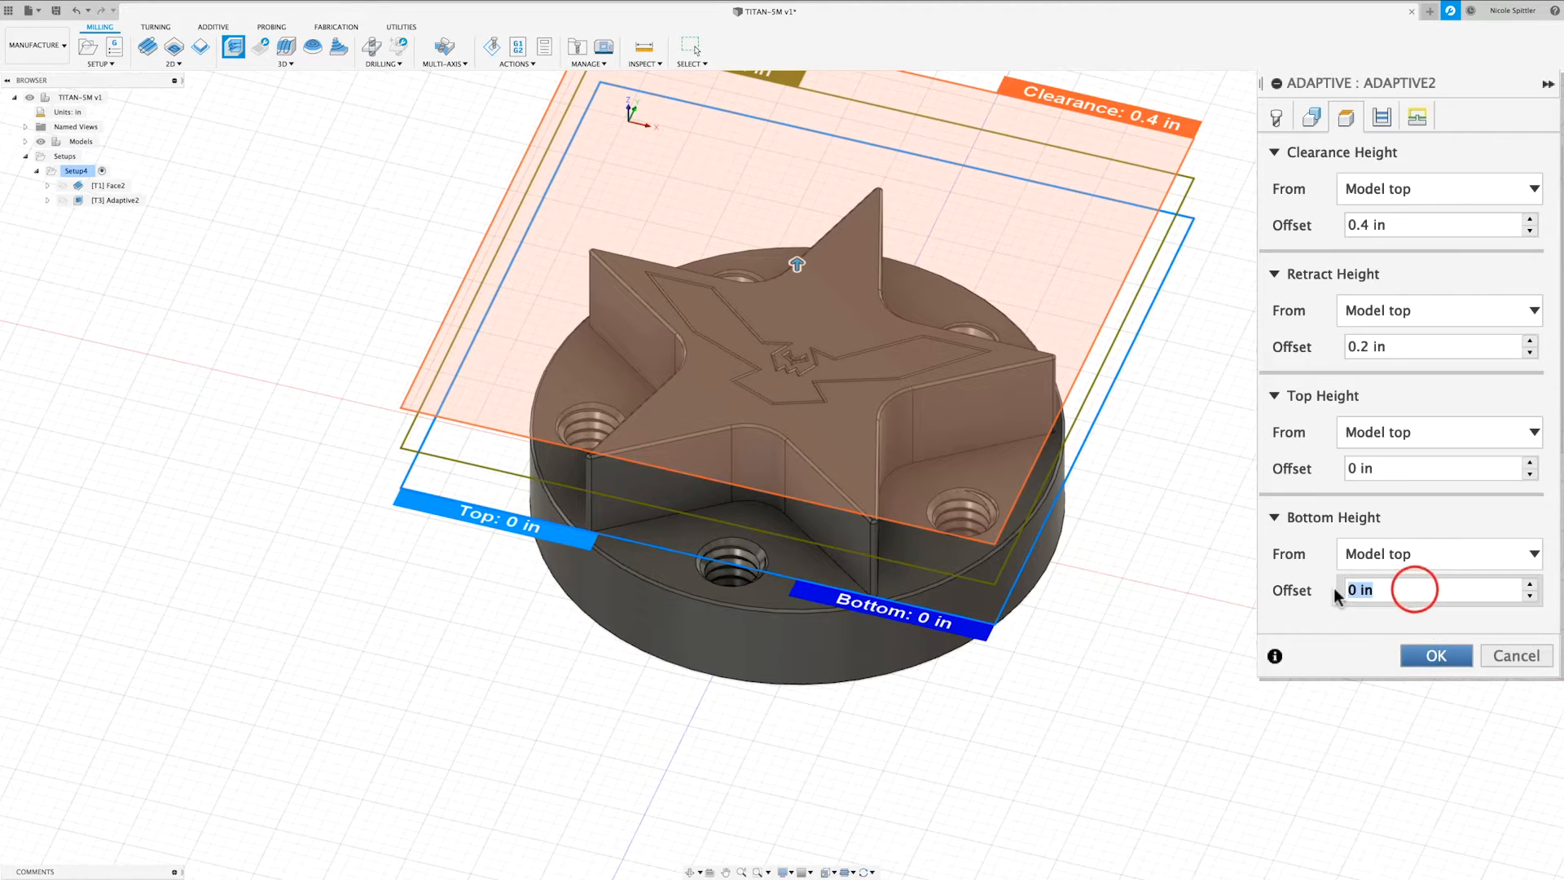
pyautogui.write('-.77')
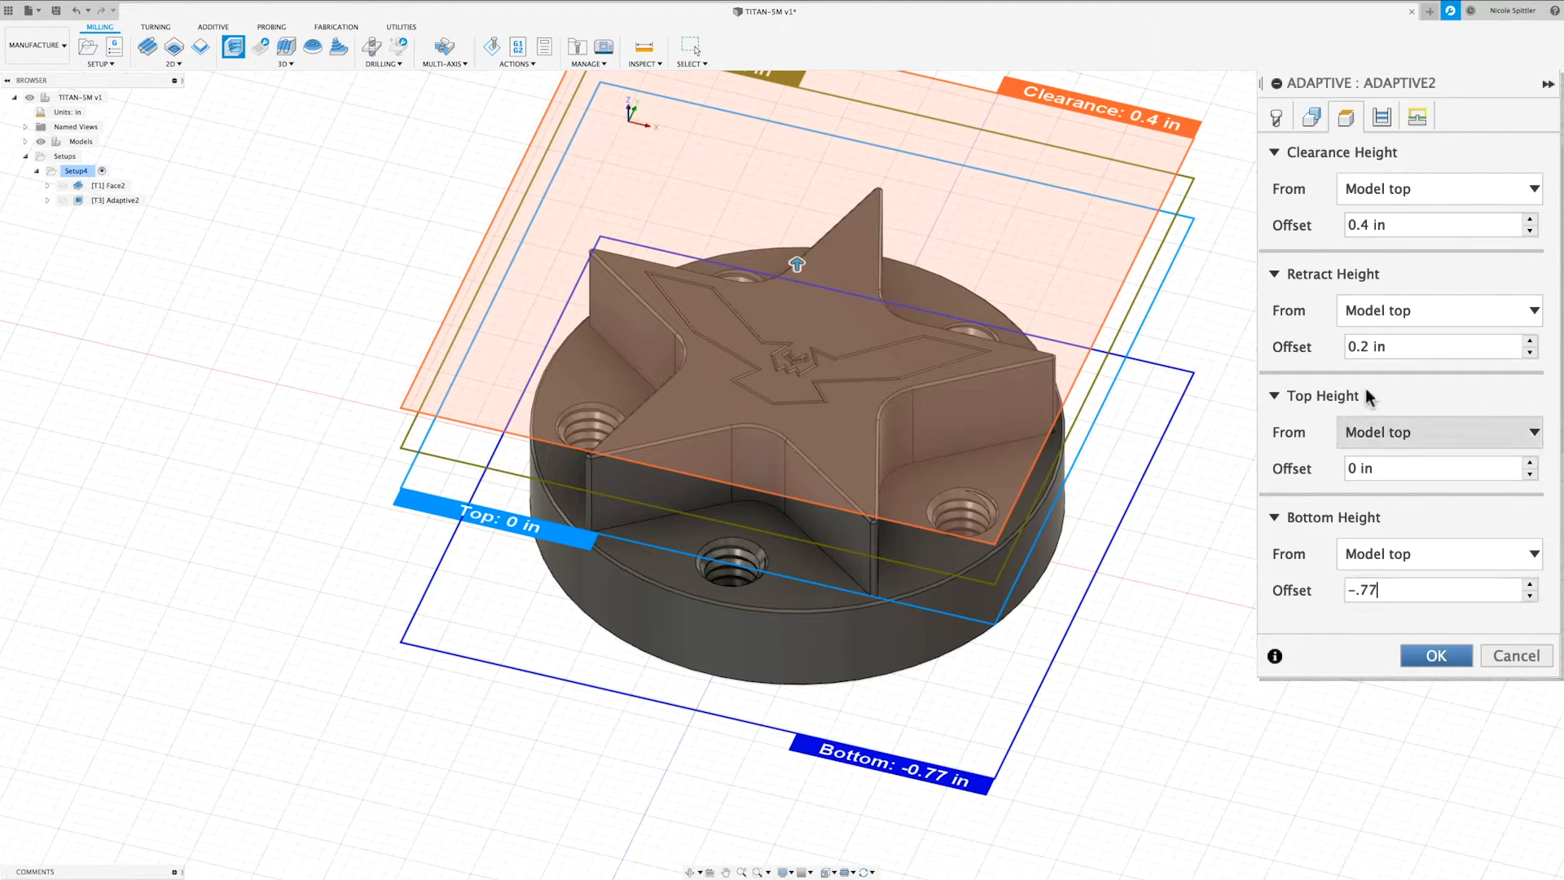
# Set the adaptive passes' optimal load and minimum cutting radius to 0.015 in each.
pyautogui.click(1383, 119)
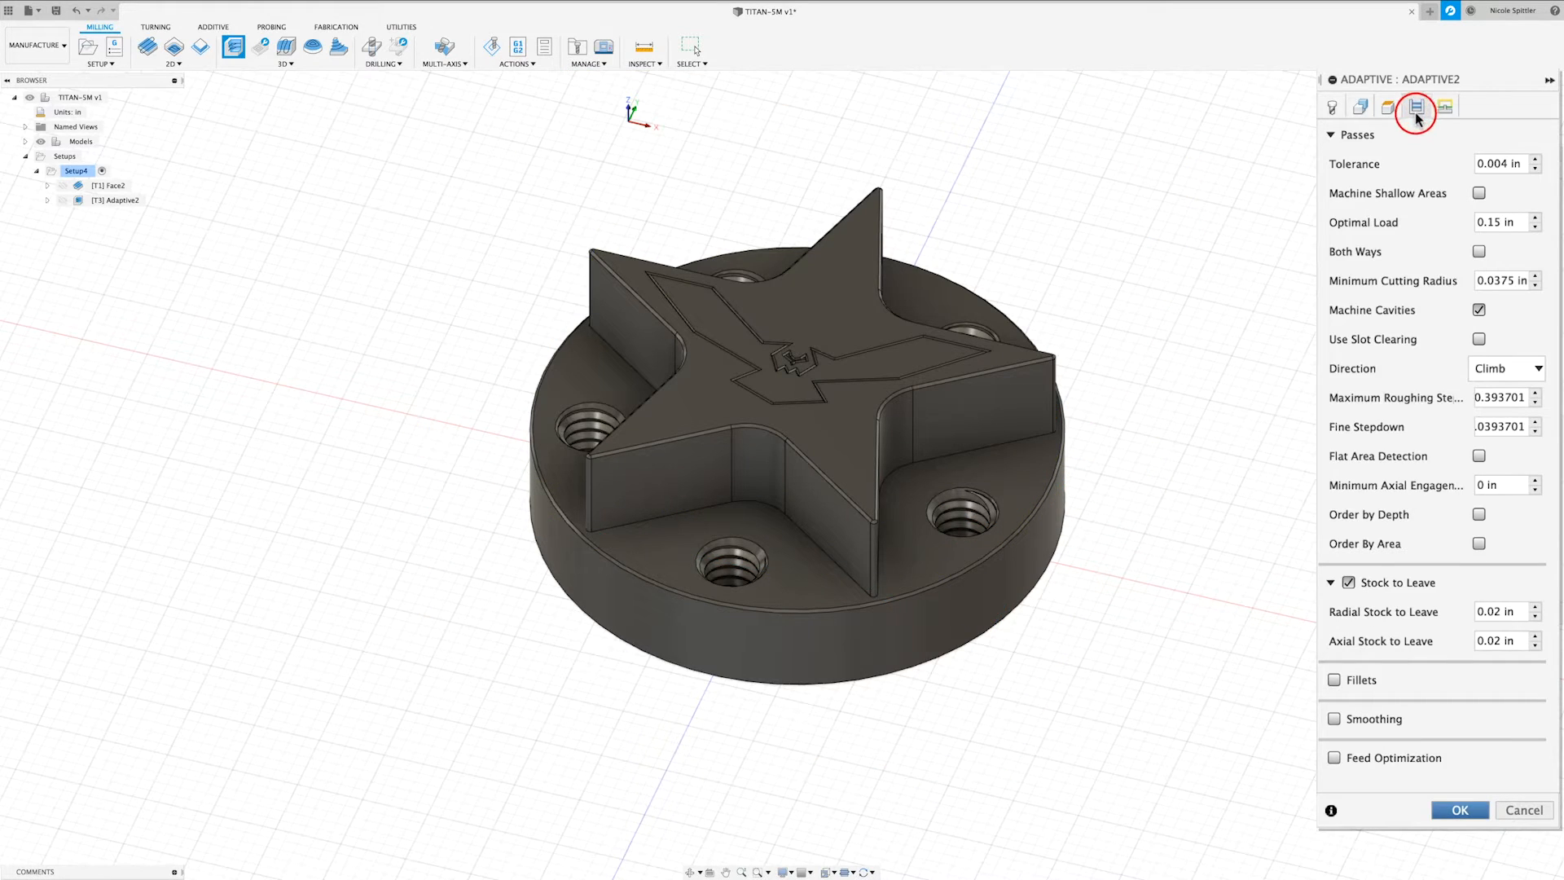
pyautogui.click(1493, 228)
pyautogui.click(1491, 227)
pyautogui.write('0')
pyautogui.click(1509, 278)
pyautogui.click(1508, 280)
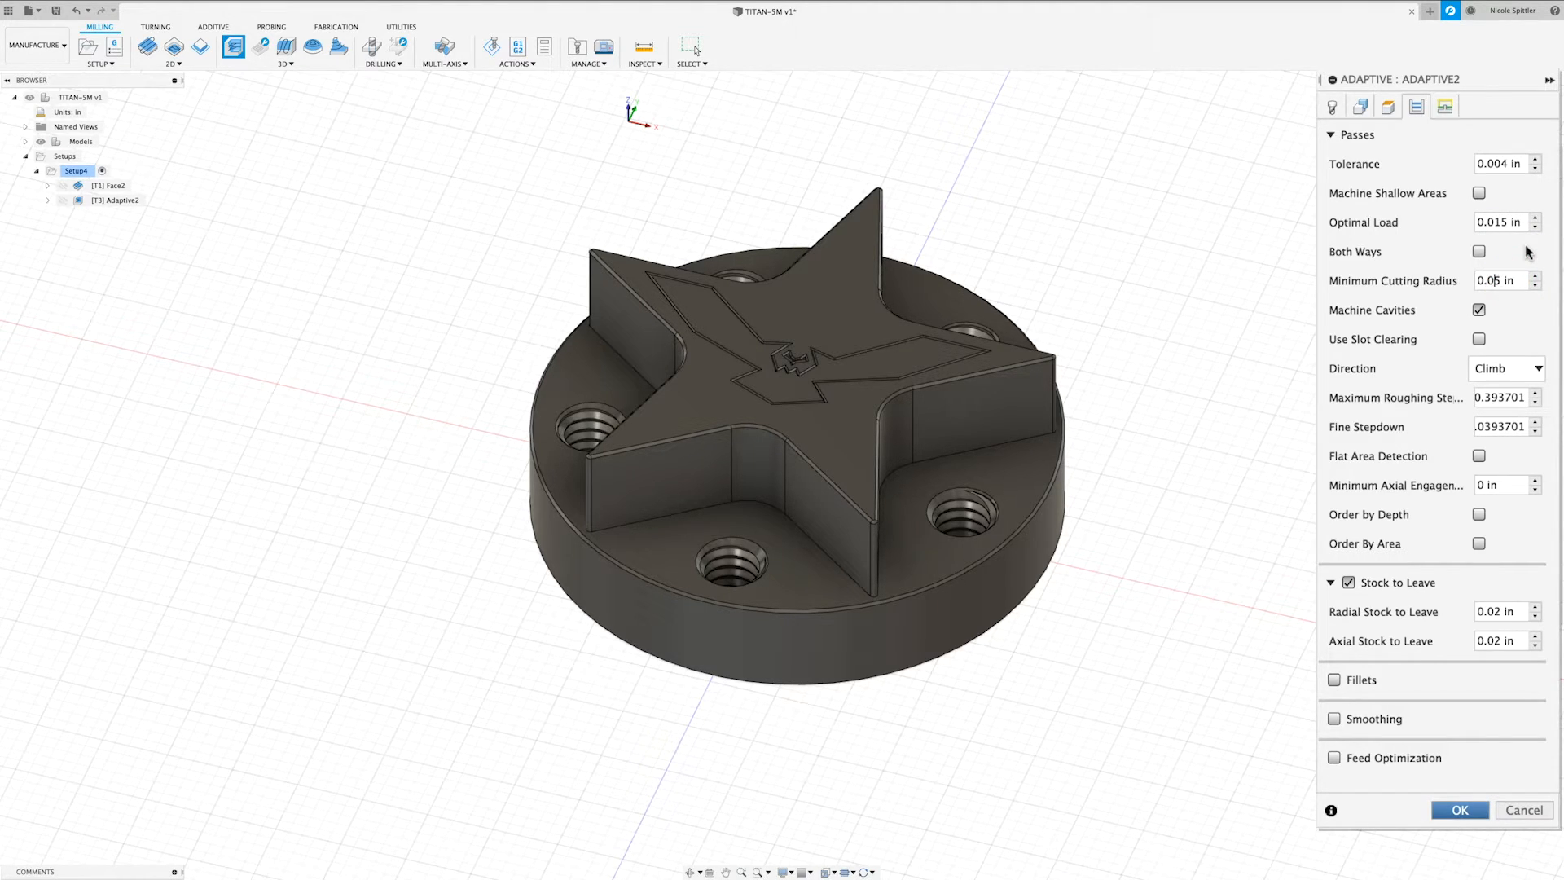
# Set maximum roughing stepdown to 0.8 in and fine stepdown to 0.08 in, with flat area detection, leaving 0.005 in radial and 0 in axial stock.
pyautogui.doubleClick(1487, 397)
pyautogui.click(1479, 457)
pyautogui.click(1497, 639)
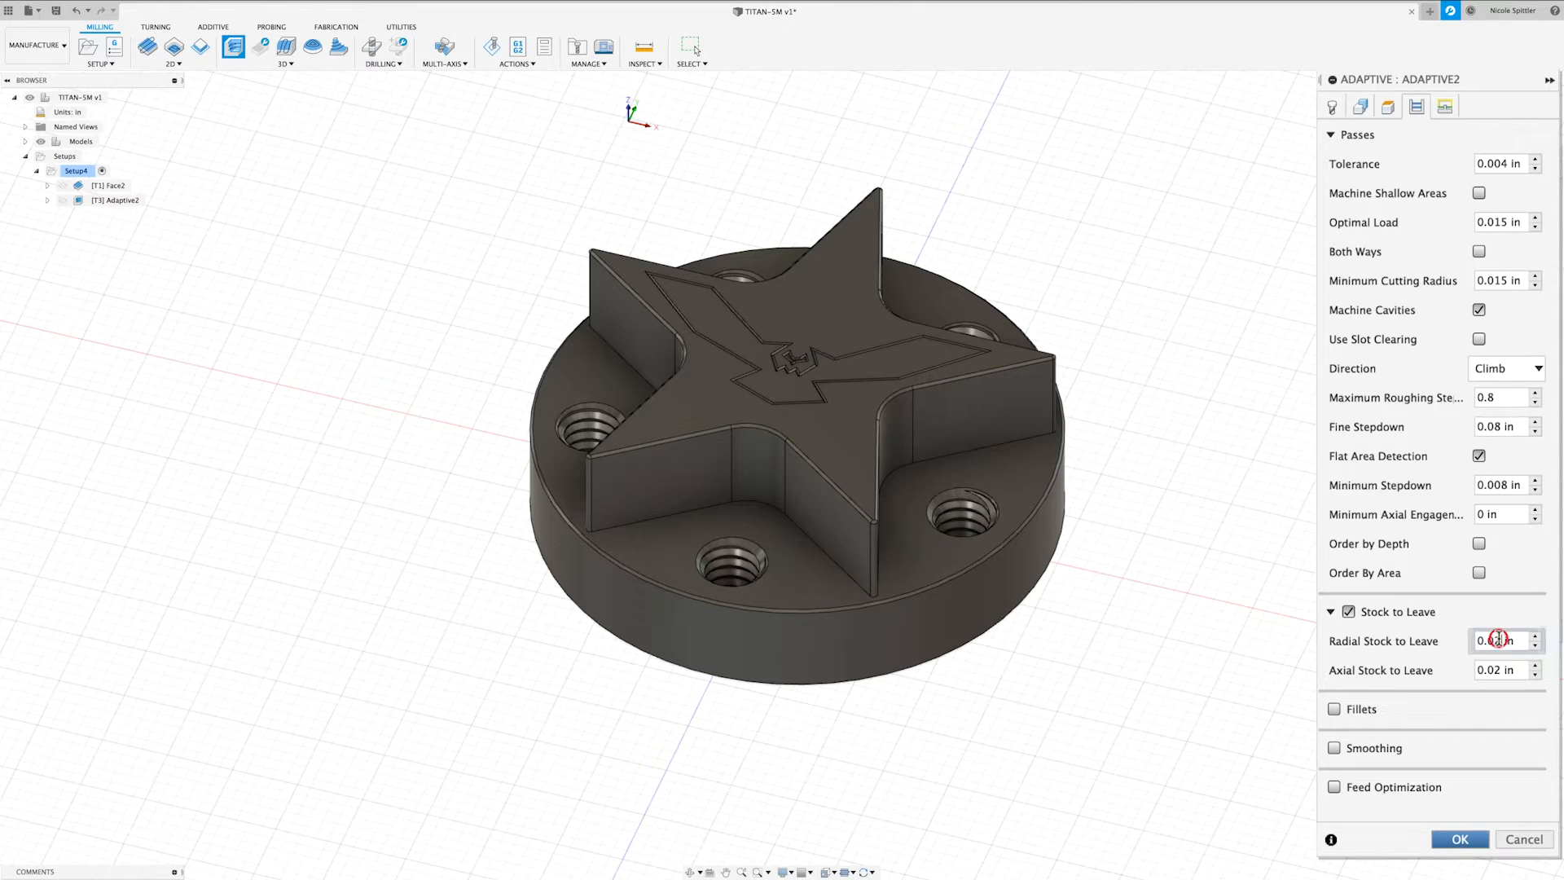
pyautogui.press('BackSpace')
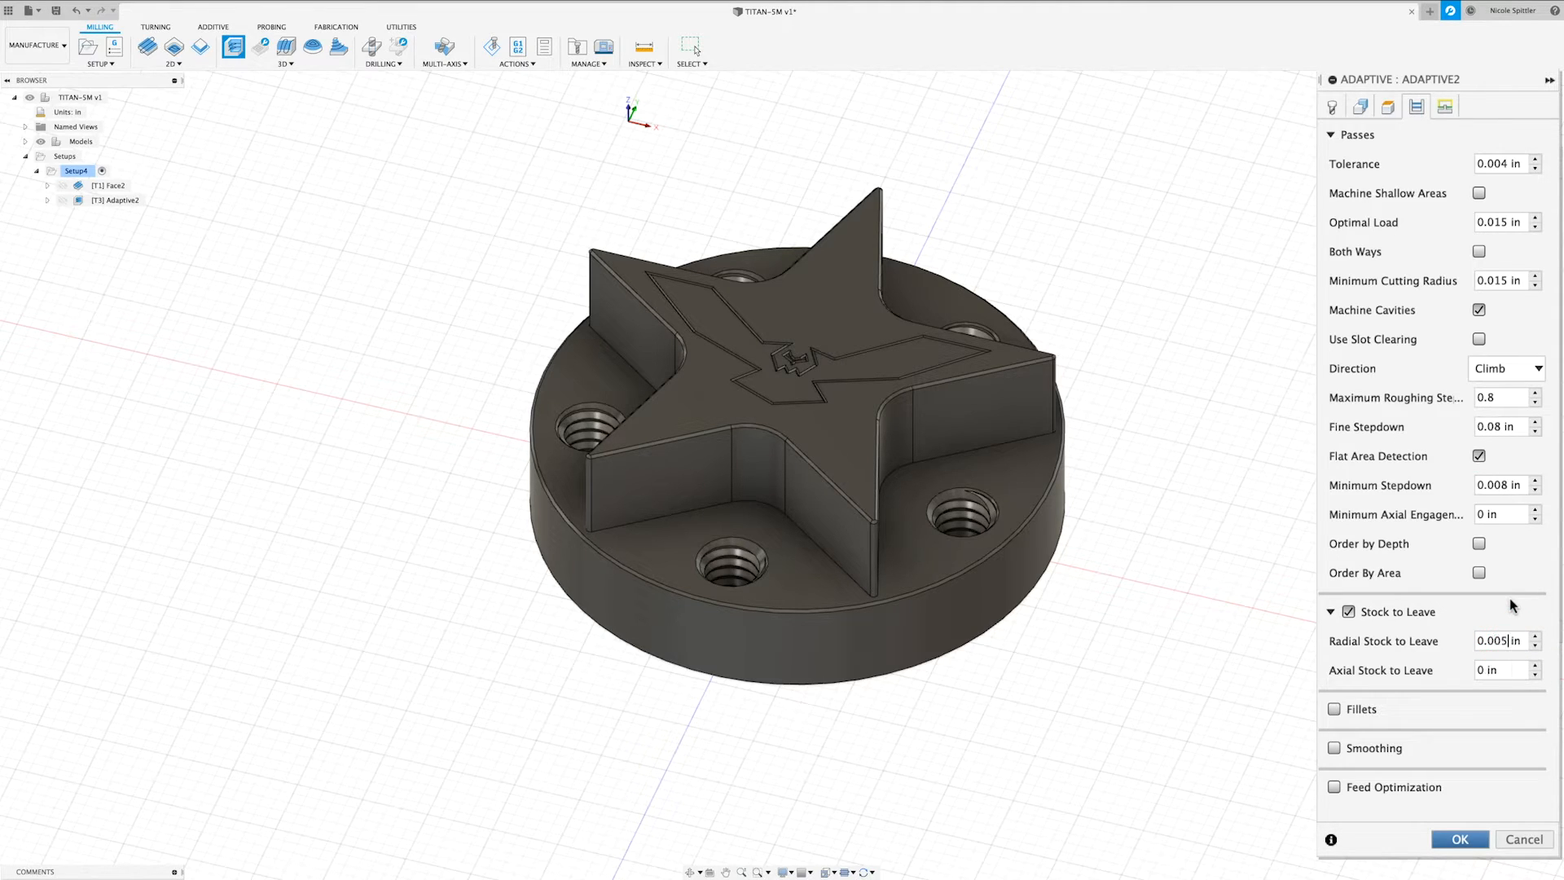
# Set the adaptive linking's minimum stay-down clearance to 0.1 in, stay-down level to 70% and no-engagement feedrate to 90 in/min.
pyautogui.click(1446, 113)
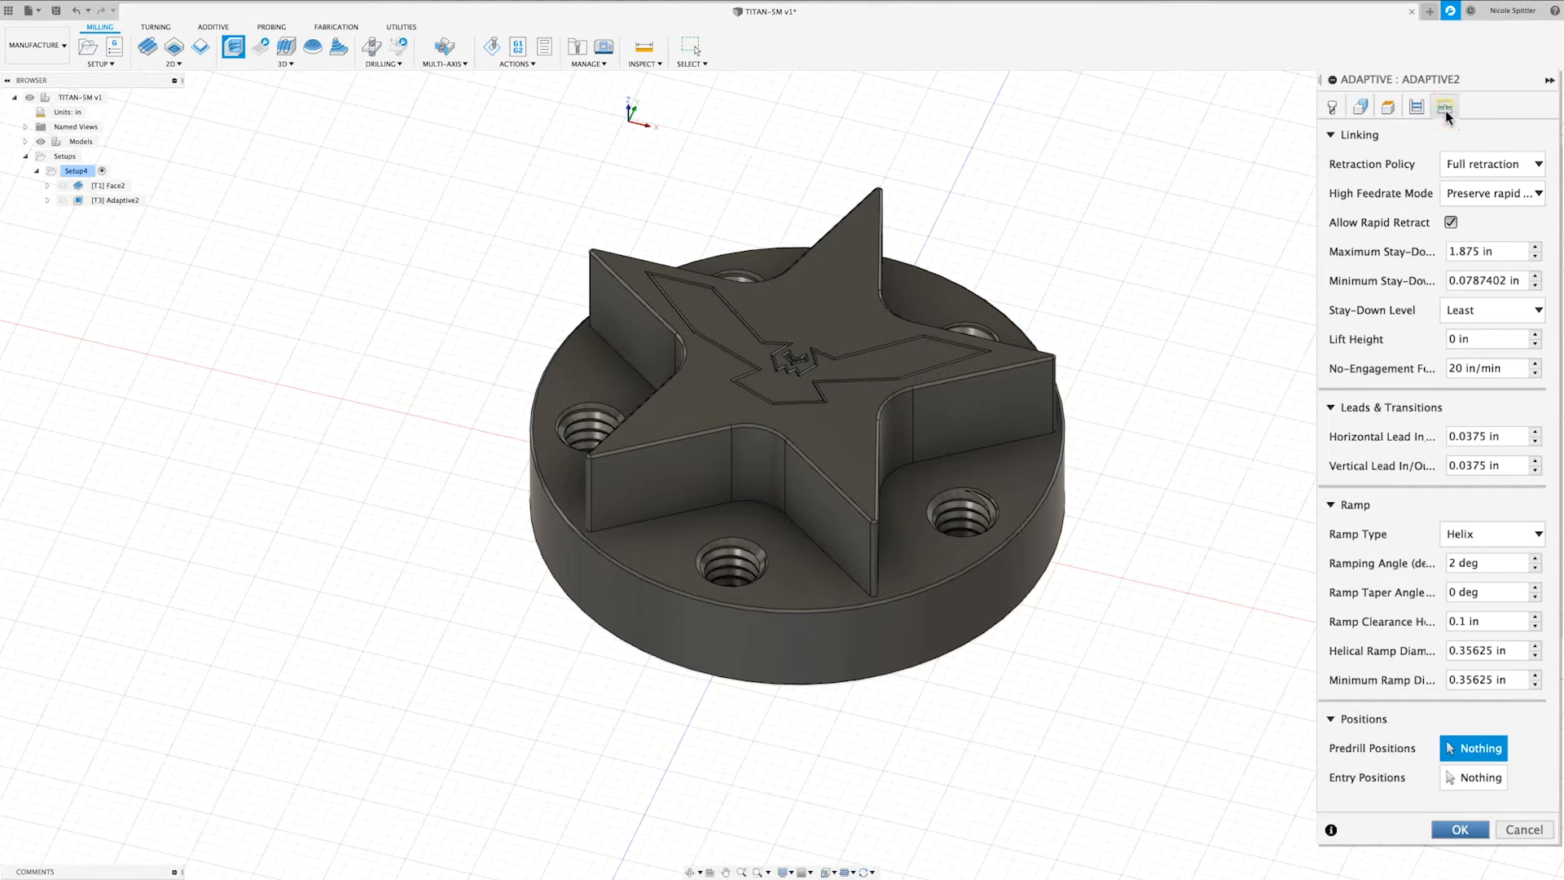
pyautogui.click(1525, 280)
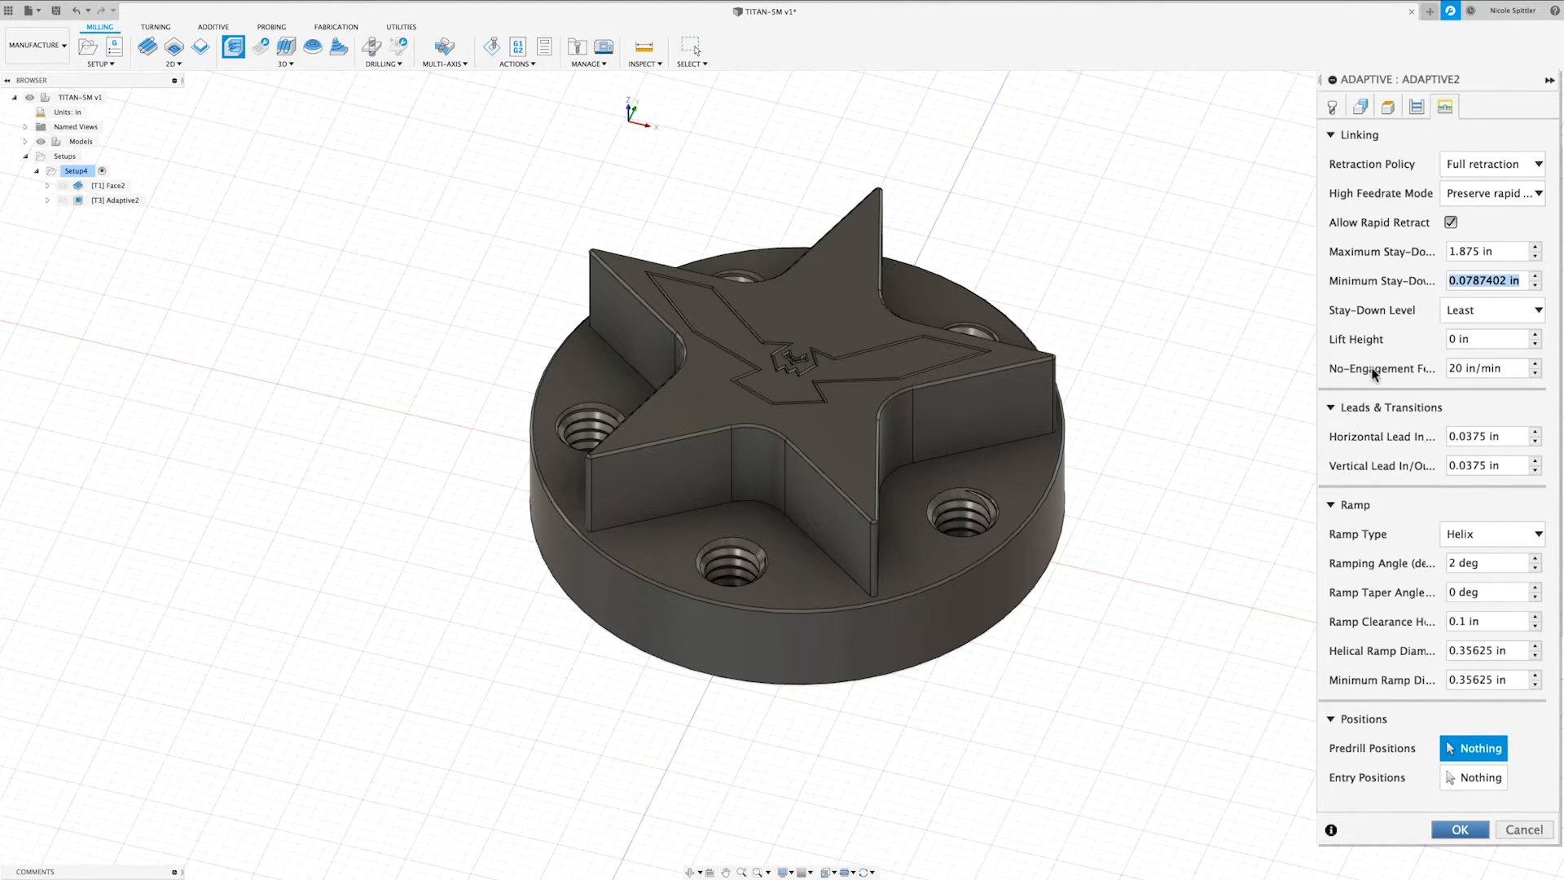
pyautogui.write('.1')
pyautogui.click(1467, 311)
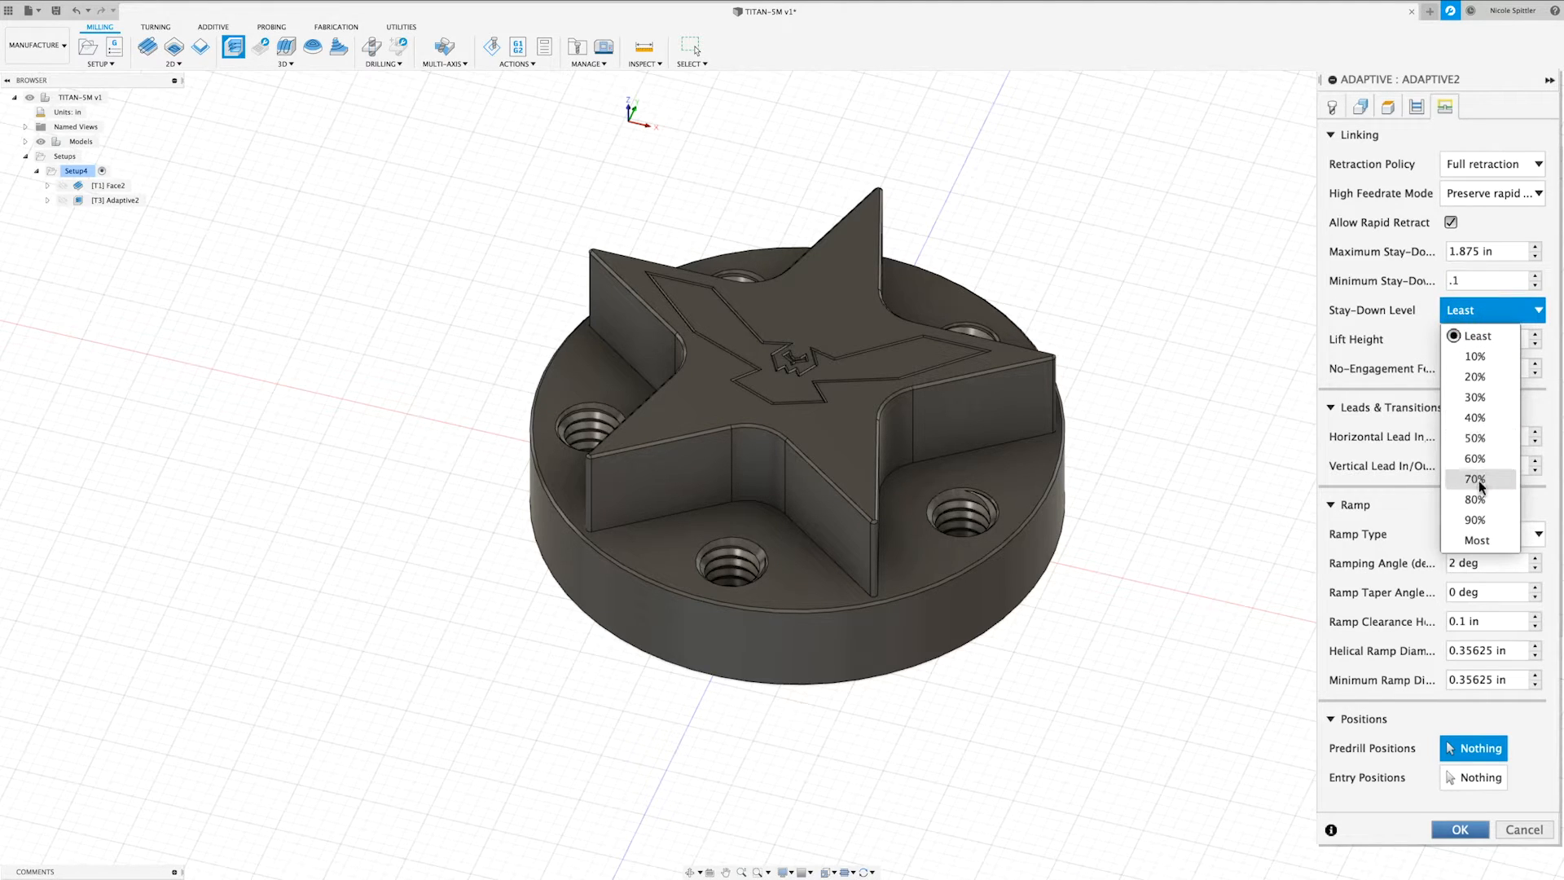
pyautogui.click(1475, 479)
pyautogui.doubleClick(1463, 368)
pyautogui.write('90')
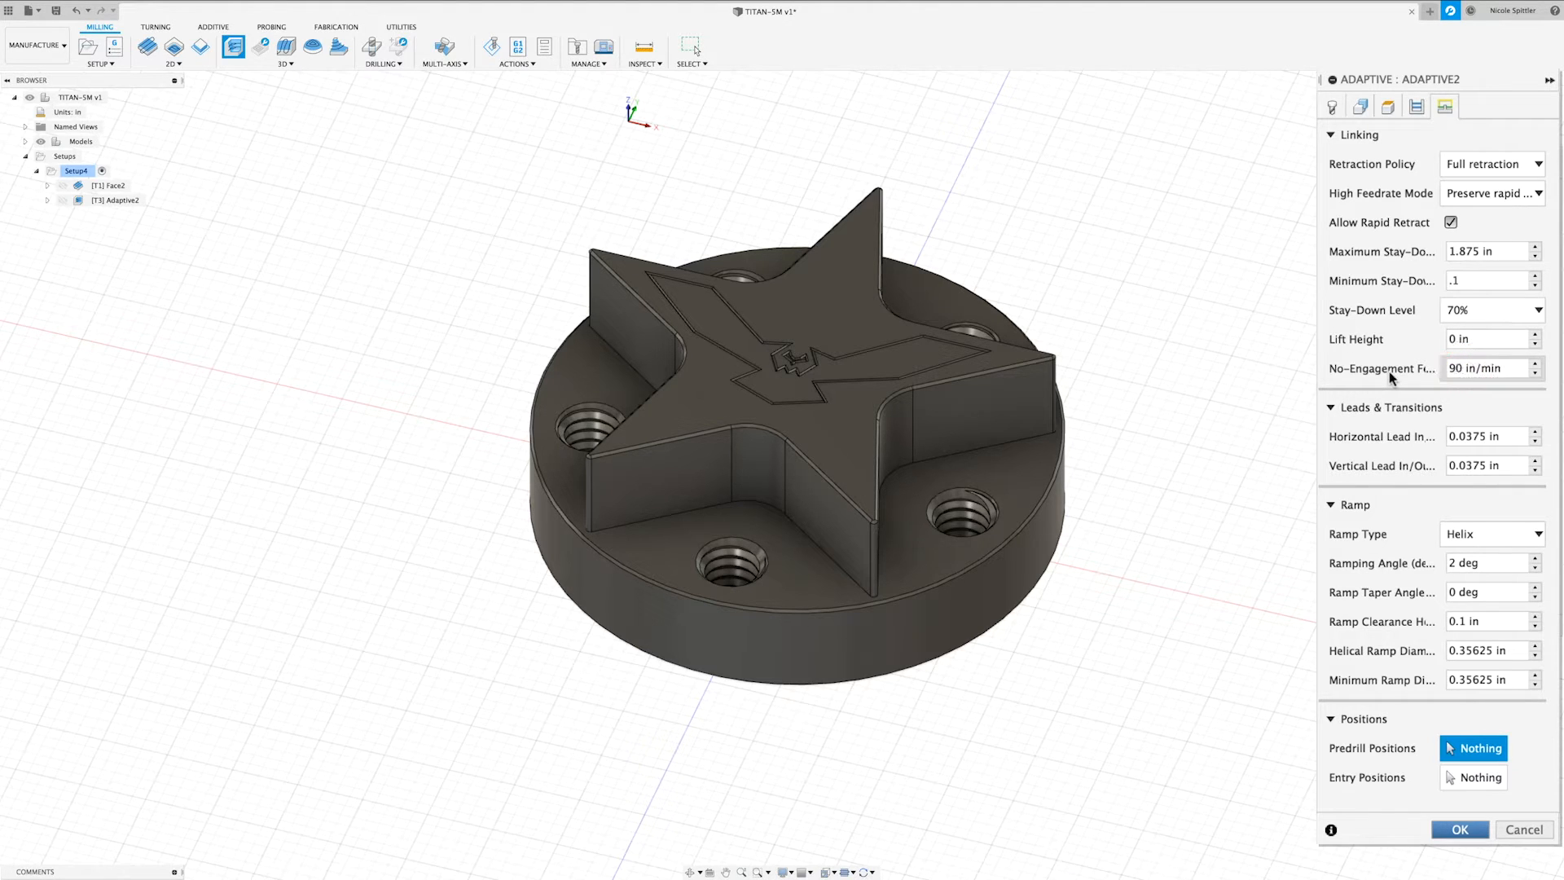
# Set the adaptive operation's horizontal and vertical lead-in/out radii to 0.15 in.
pyautogui.click(1479, 437)
pyautogui.click(1478, 434)
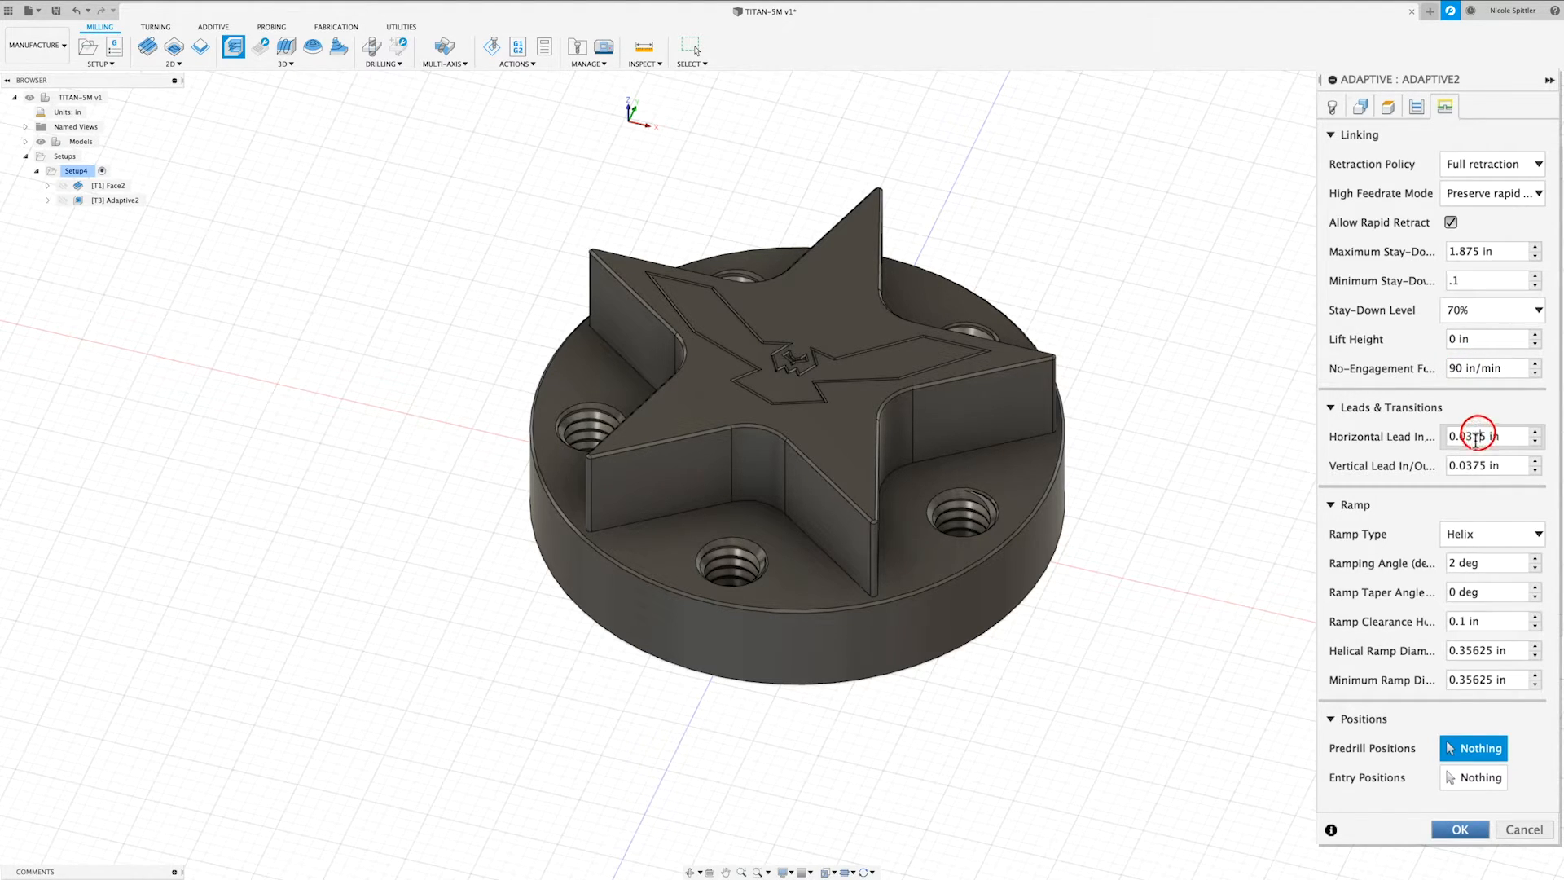
pyautogui.press('BackSpace')
pyautogui.click(1448, 466)
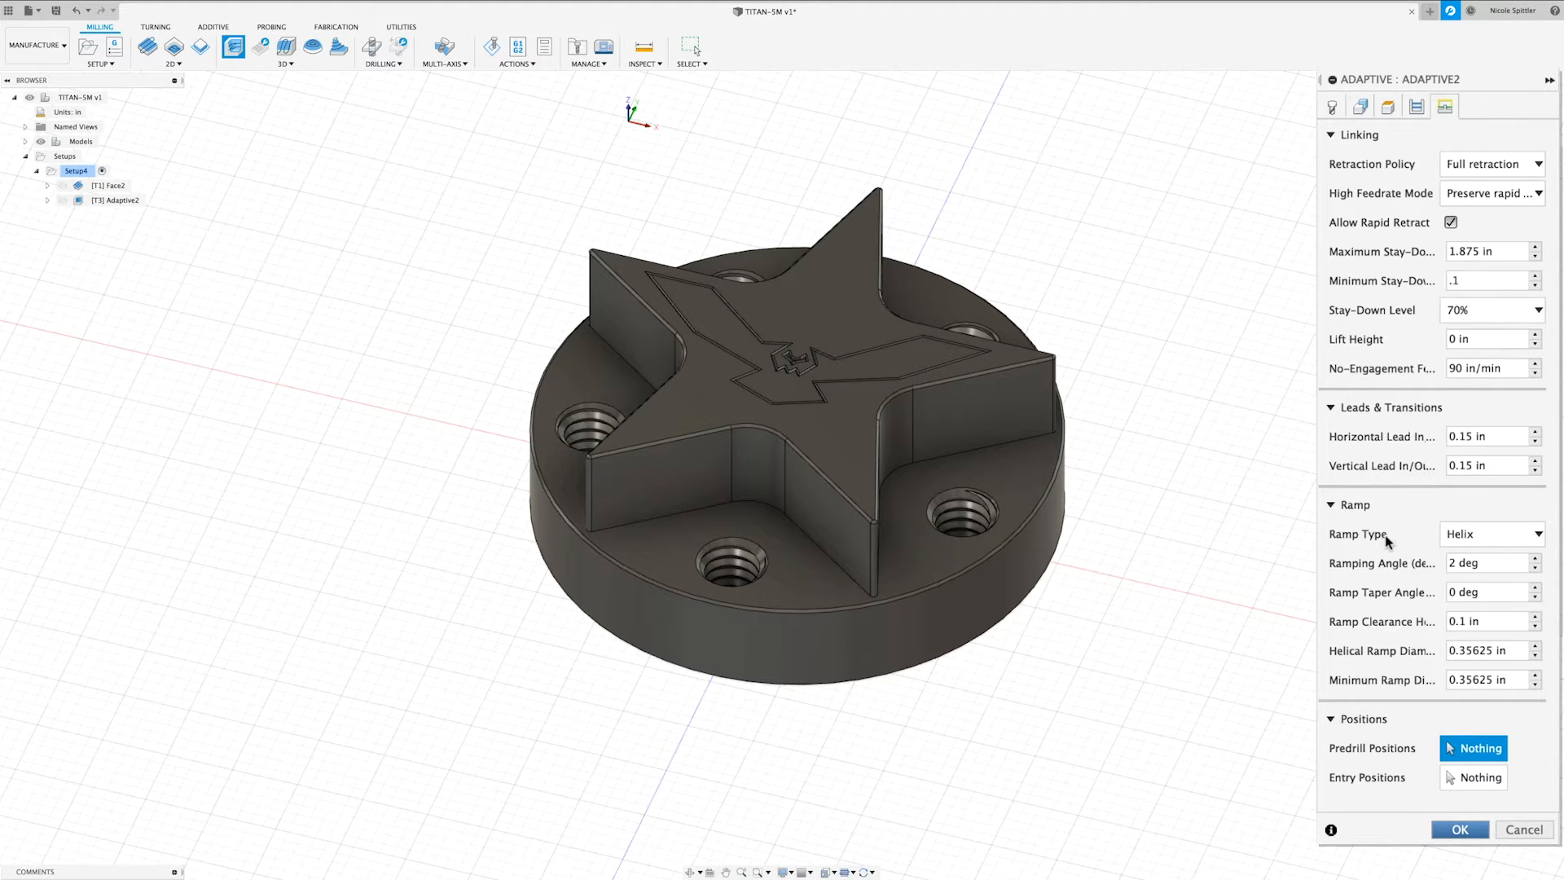
# Change the adaptive operation's ramp type and generate its toolpath around the star part.
pyautogui.click(1442, 534)
pyautogui.click(1470, 579)
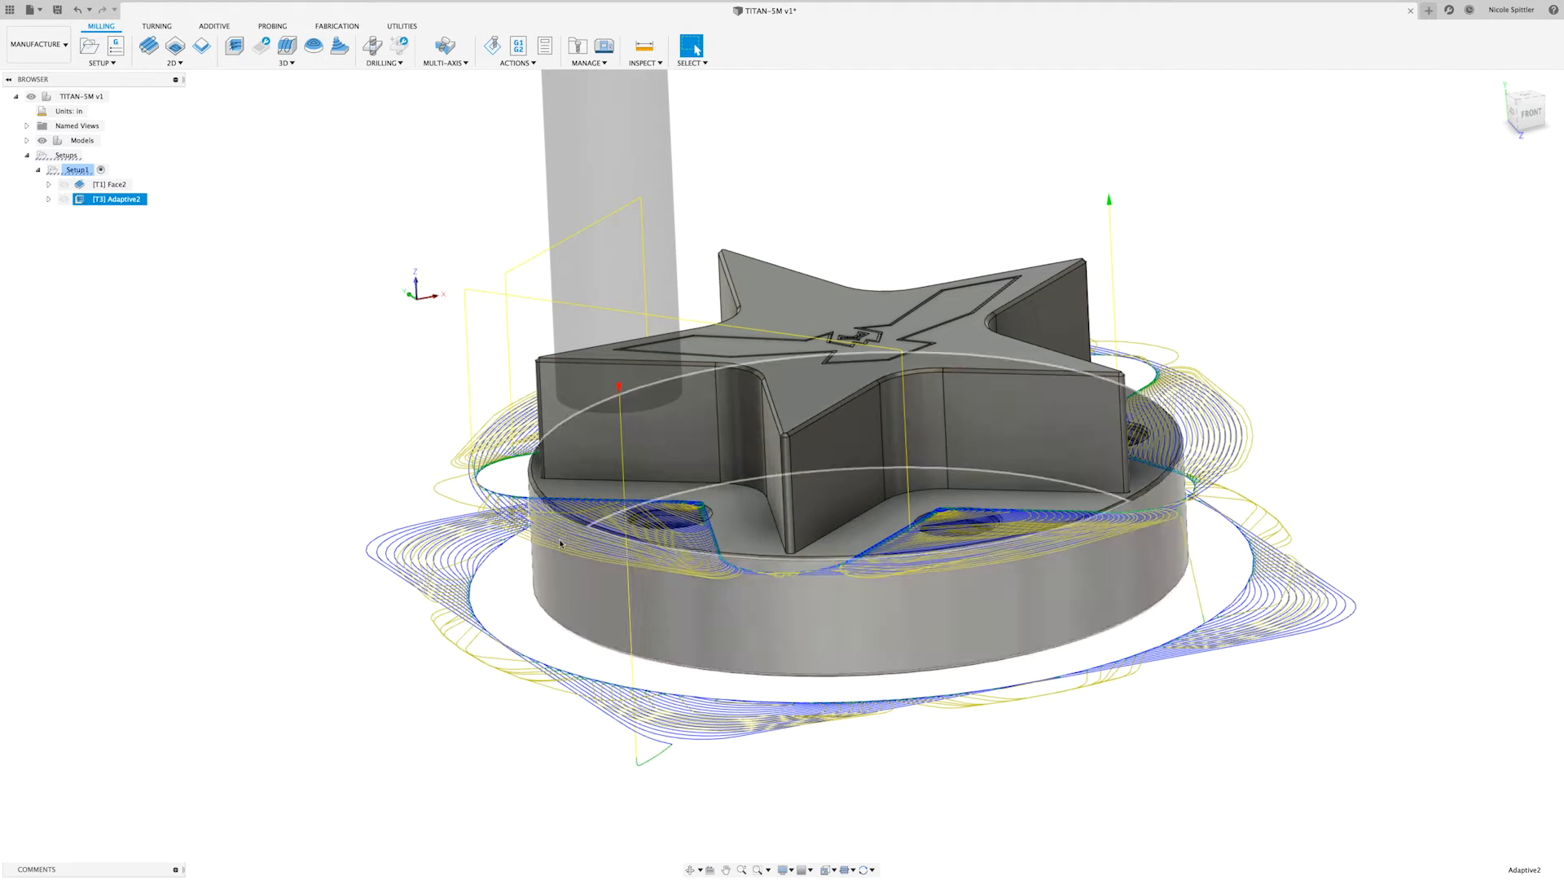
pyautogui.keyDown('shift'); pyautogui.moveTo(1072, 621); pyautogui.dragTo(1045, 669, button='middle'); pyautogui.keyUp('shift')
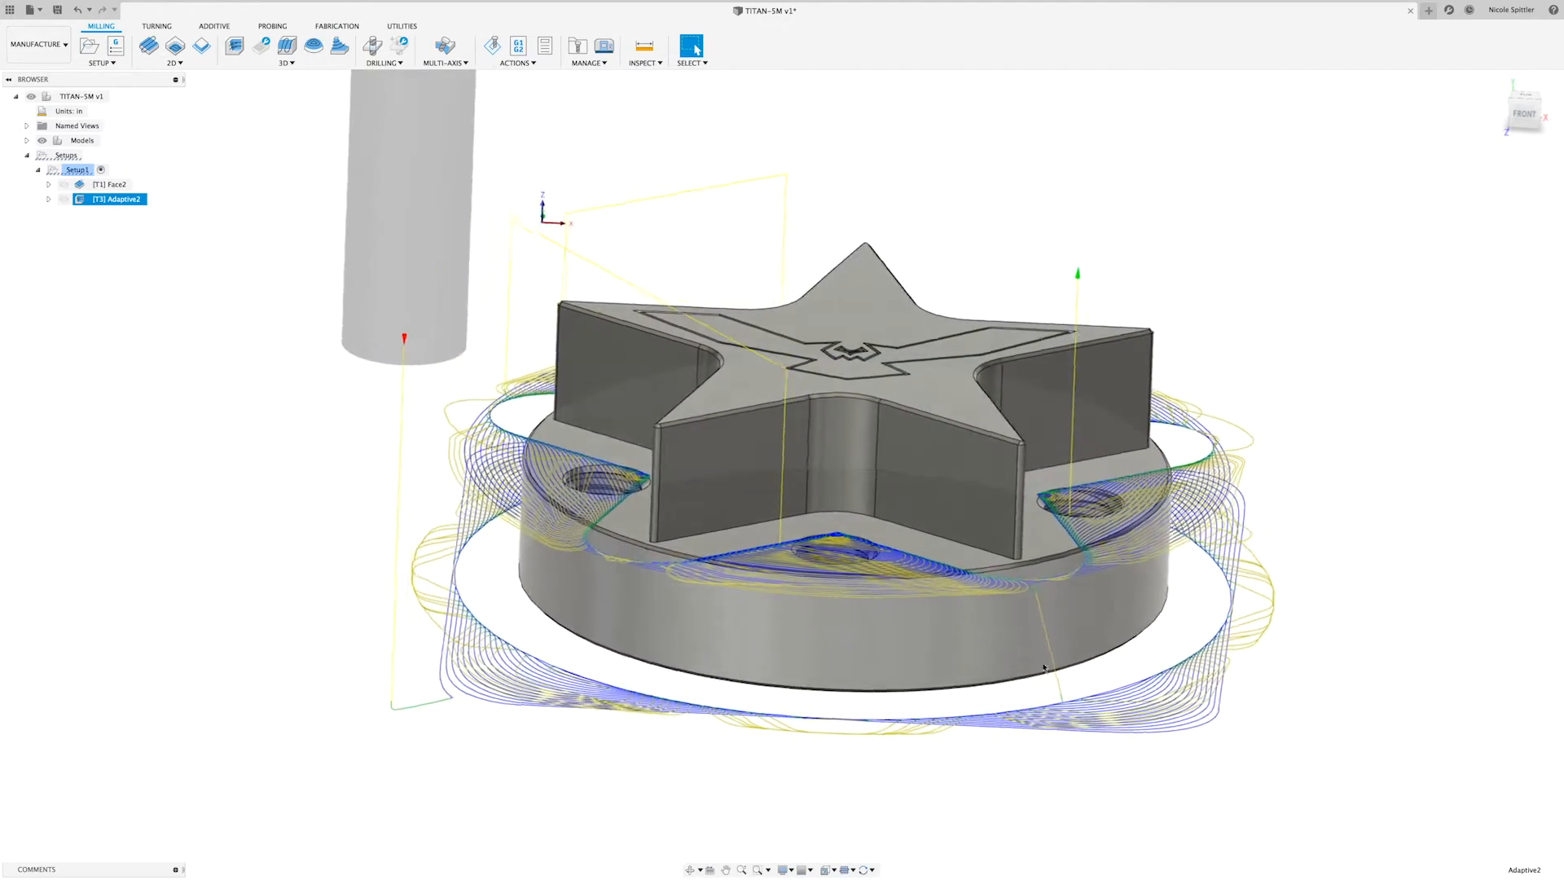
pyautogui.scroll(5, 888, 582)
pyautogui.keyDown('shift'); pyautogui.moveTo(881, 578); pyautogui.dragTo(878, 541, button='middle'); pyautogui.keyUp('shift')
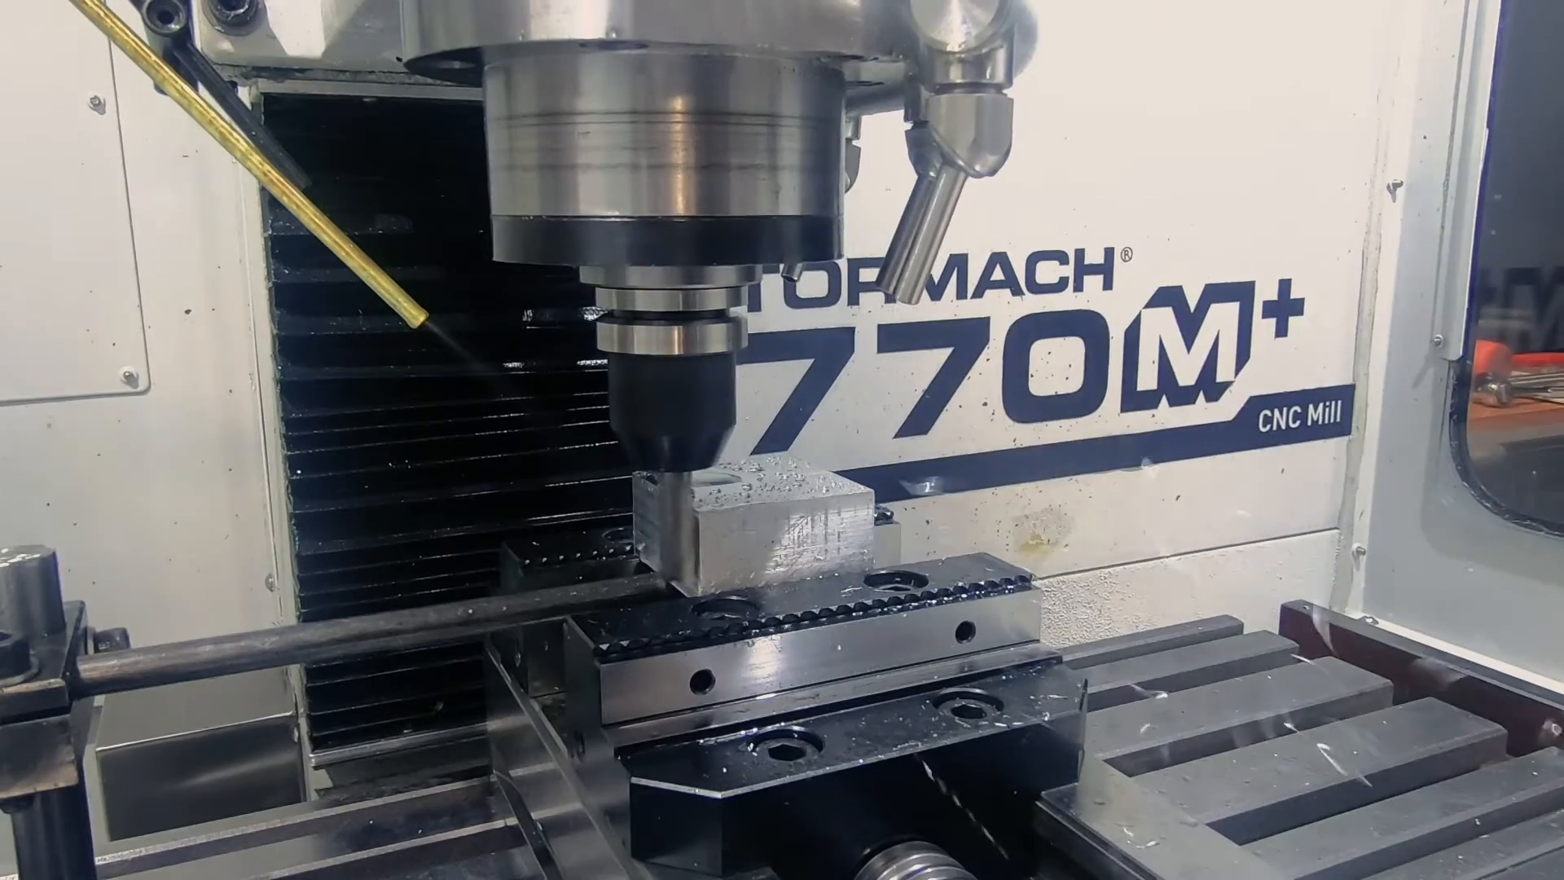
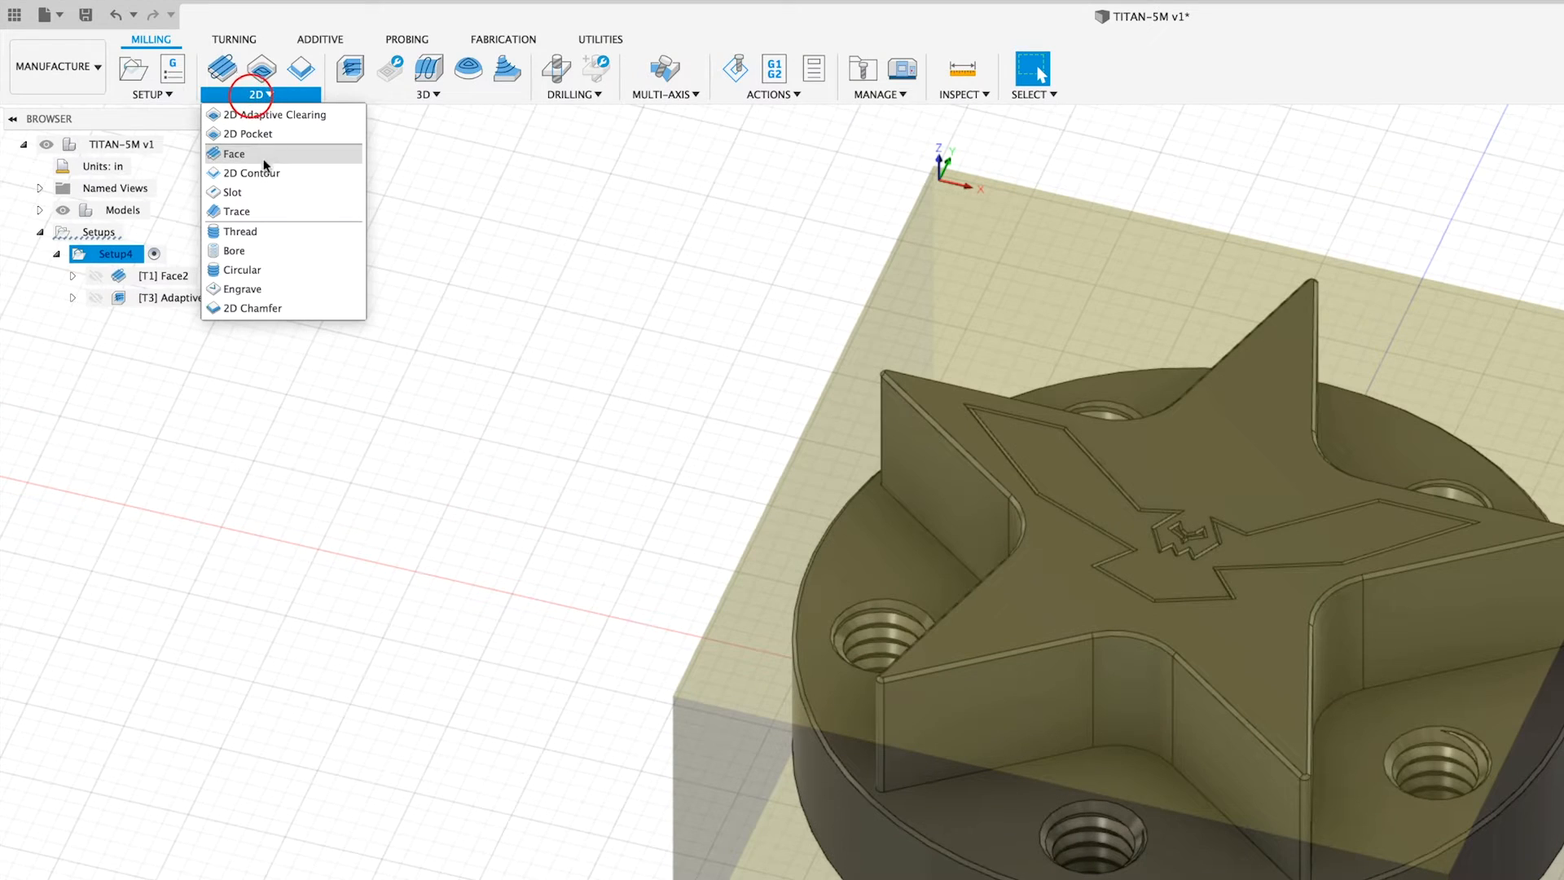
# Create a 2D Contour operation with the 3/8" flat end mill, setting cutting, lead-in, lead-out, ramp and plunge feedrates to 15 in/min.
pyautogui.click(261, 175)
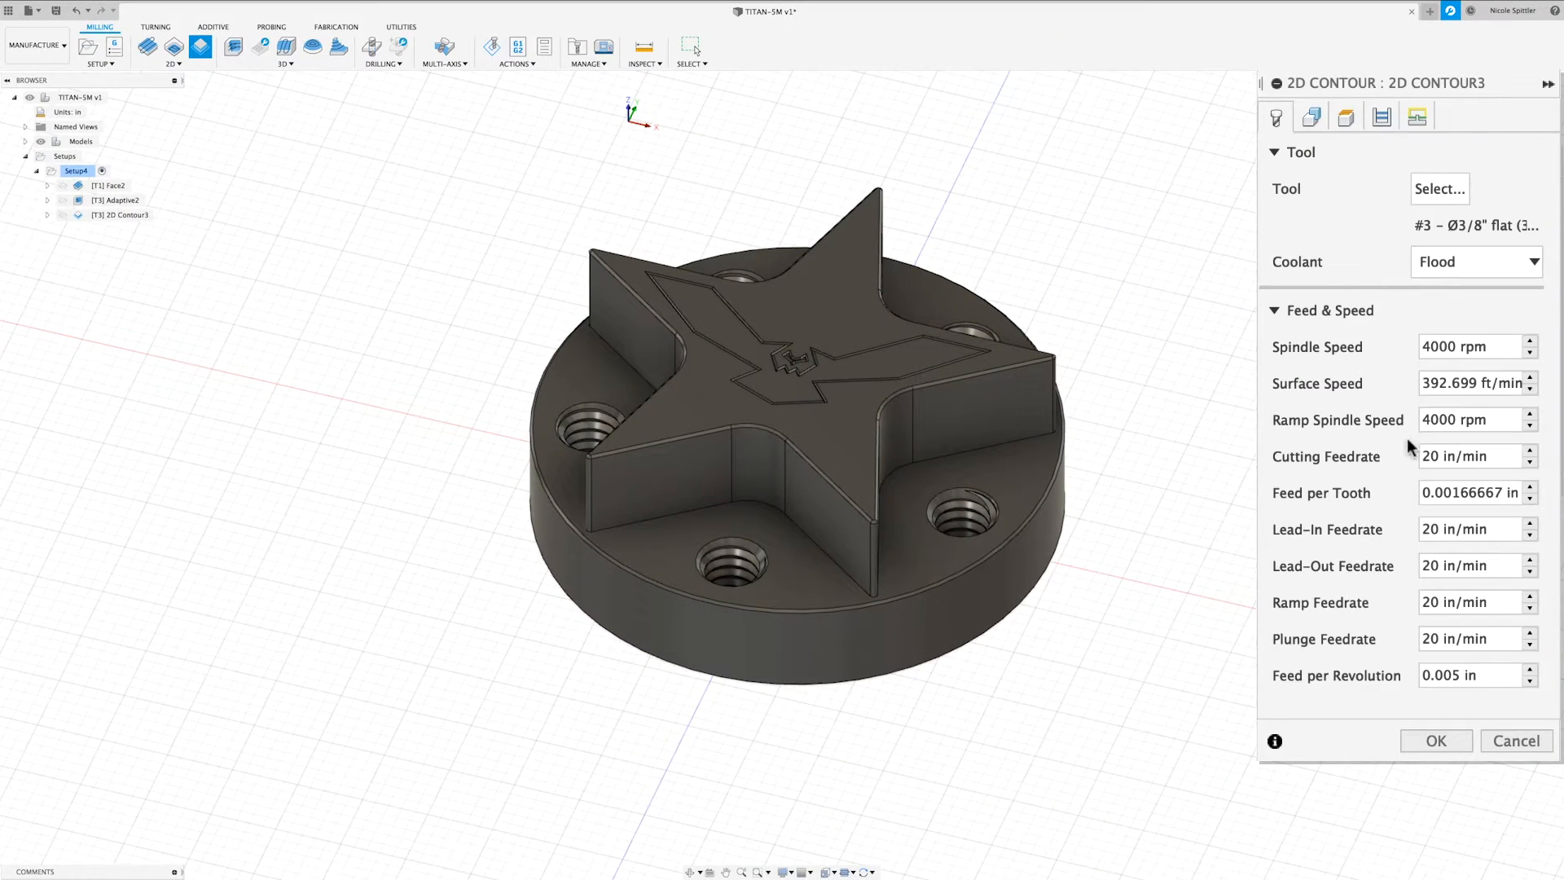
pyautogui.doubleClick(1437, 456)
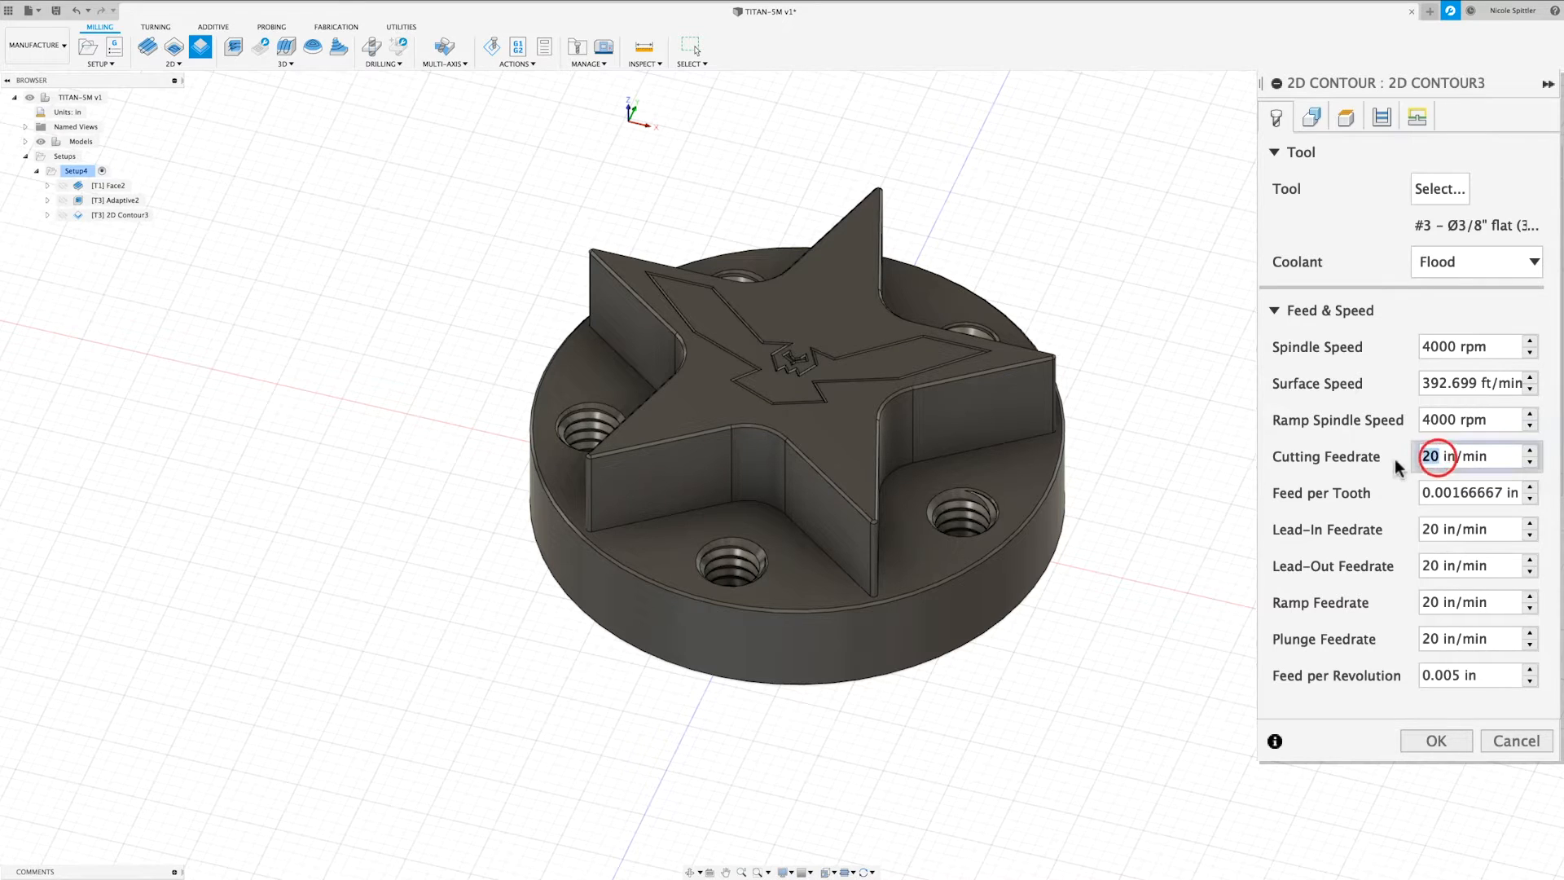
pyautogui.write('15')
pyautogui.press('Tab')
pyautogui.press('Tab')
pyautogui.write('15')
pyautogui.press('Tab')
pyautogui.write('15')
pyautogui.press('Tab')
pyautogui.write('15')
pyautogui.press('Tab')
pyautogui.write('15')
pyautogui.press('Tab')
# Select the round base's lower outer edge as the contour and reference the clearance, retract, feed and top heights to the model top.
pyautogui.click(1312, 119)
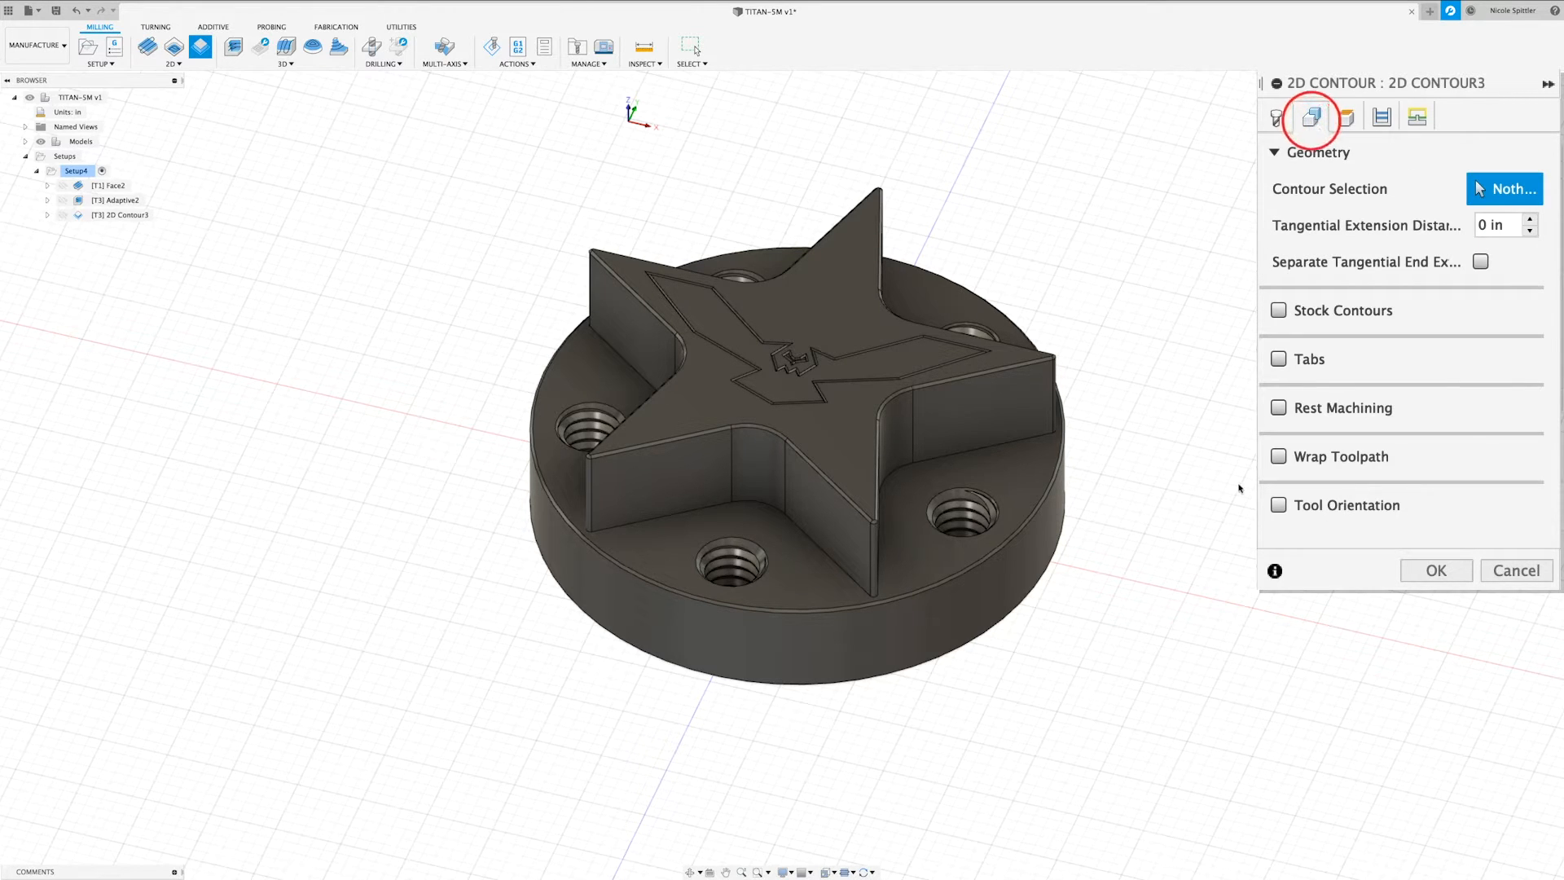
pyautogui.click(1051, 562)
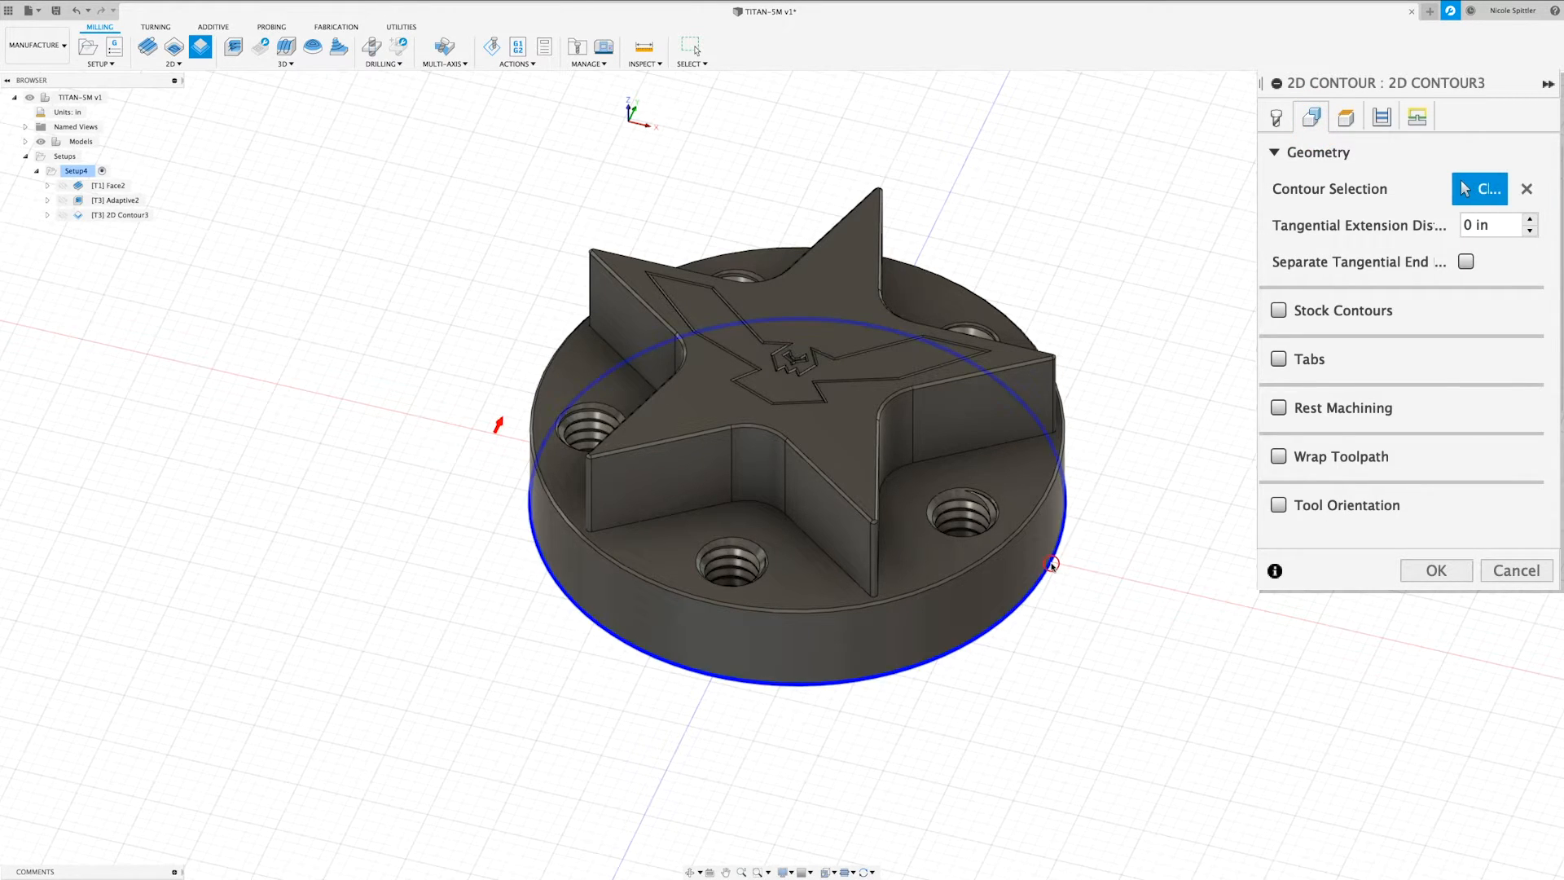
pyautogui.click(1346, 118)
pyautogui.click(1434, 189)
pyautogui.click(1394, 322)
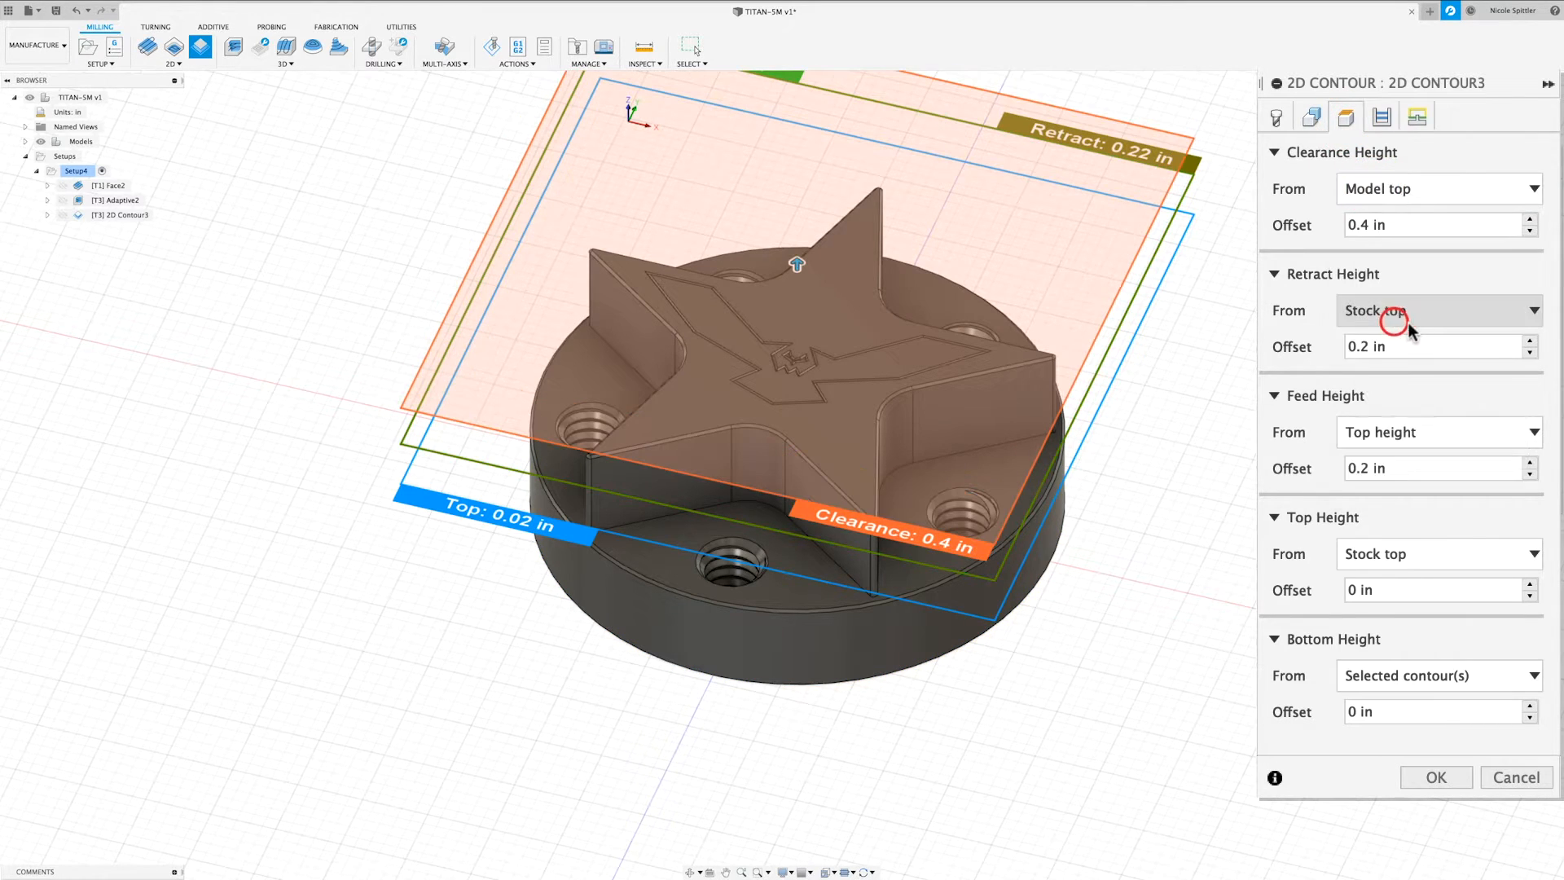
pyautogui.click(1427, 430)
pyautogui.click(1442, 430)
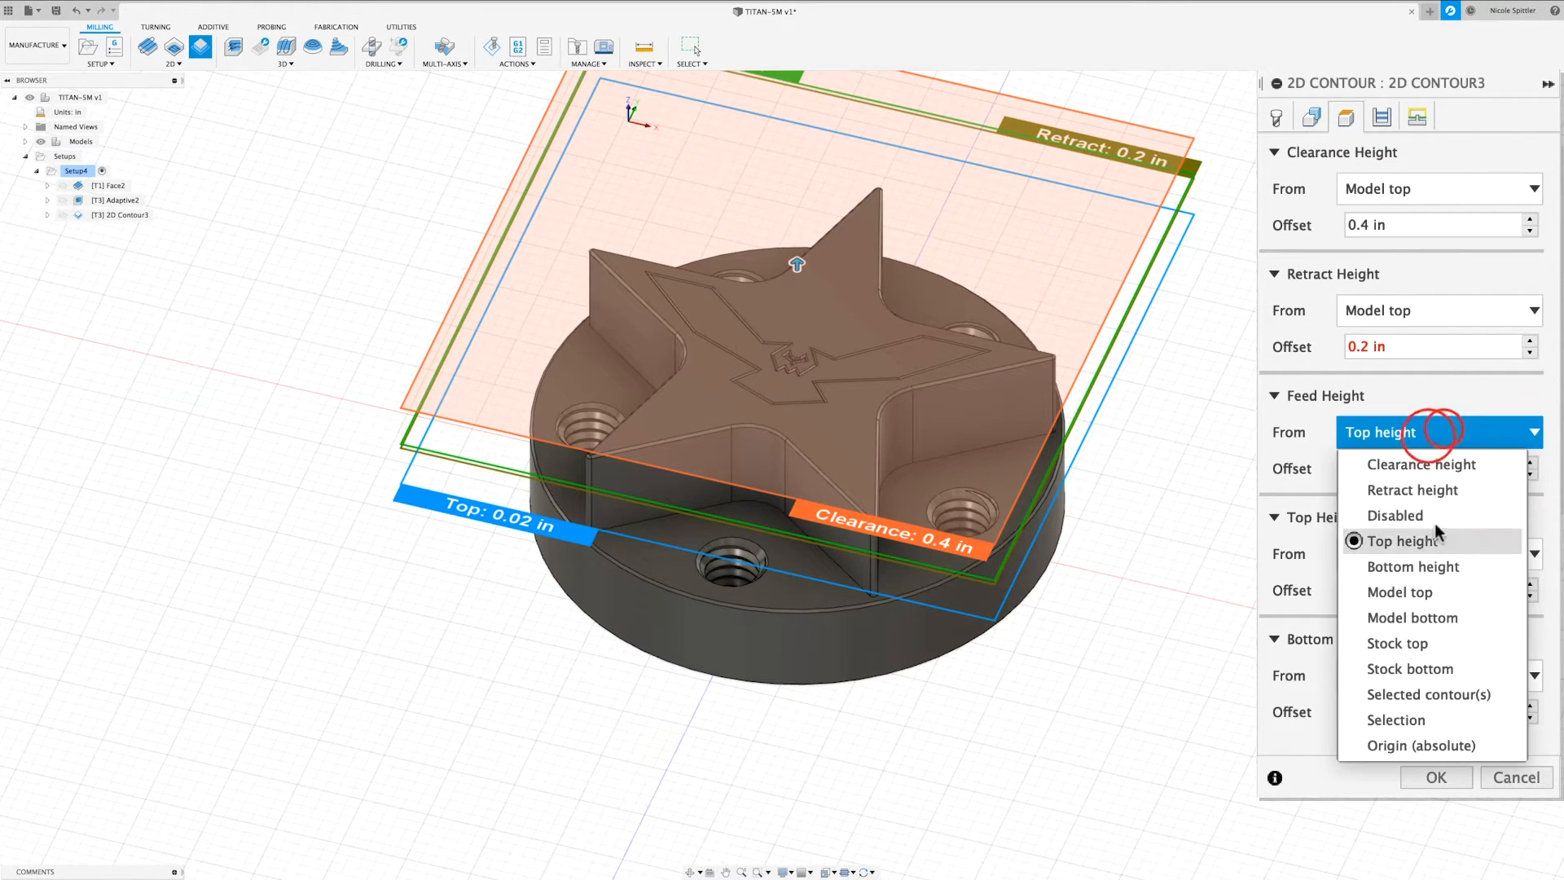
pyautogui.click(1420, 591)
pyautogui.click(1421, 554)
pyautogui.click(1419, 690)
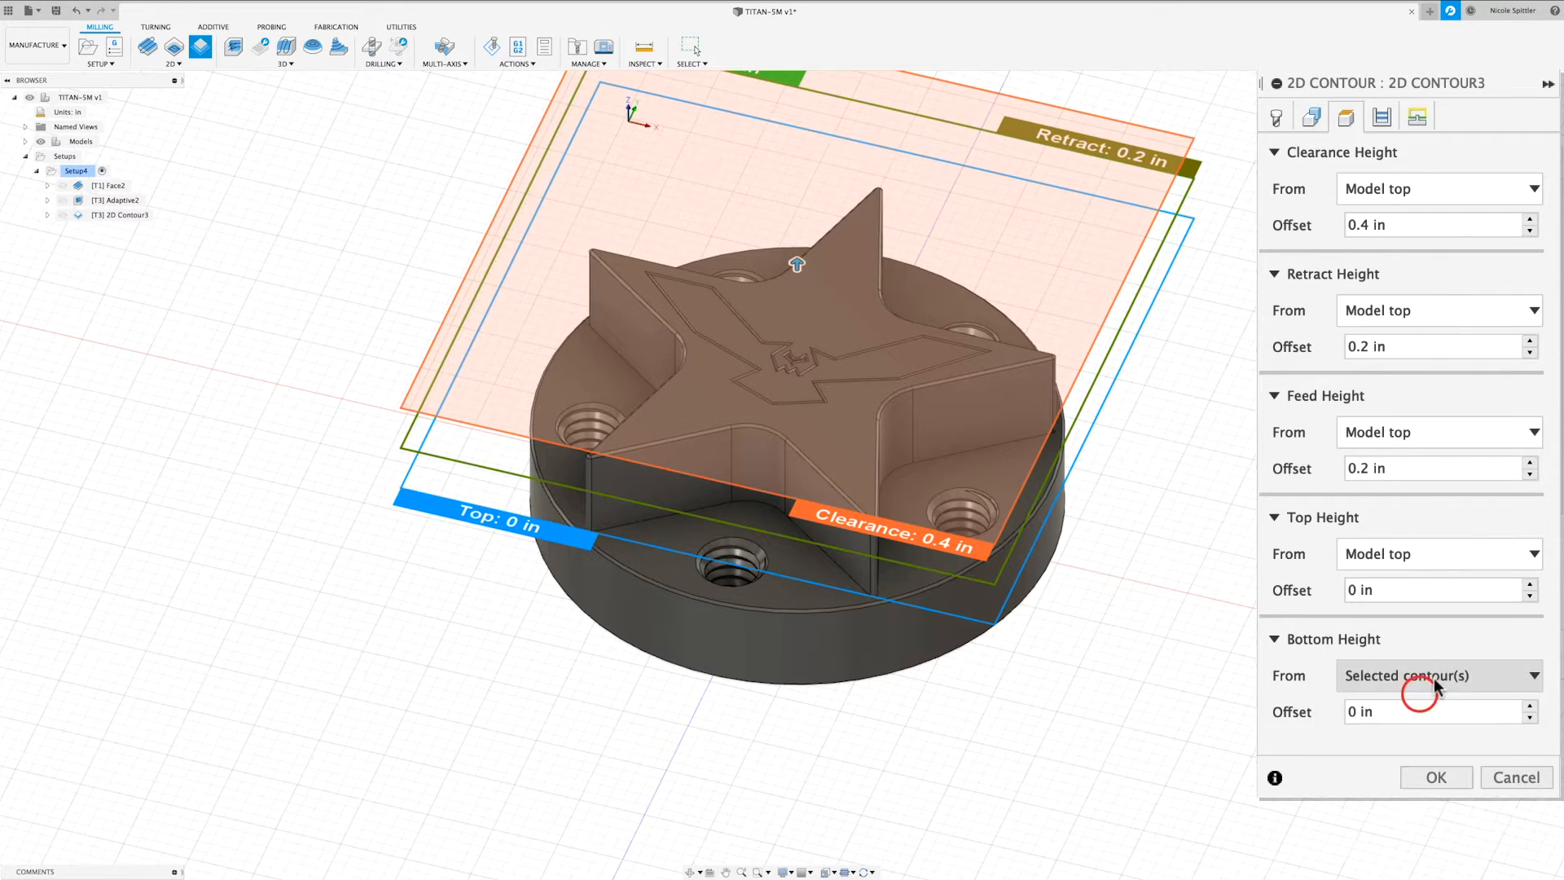
# Set the contour's bottom height to an offset of -0.77 in from the model top.
pyautogui.click(1413, 808)
pyautogui.click(1410, 717)
pyautogui.tripleClick(1407, 714)
pyautogui.write('-.77')
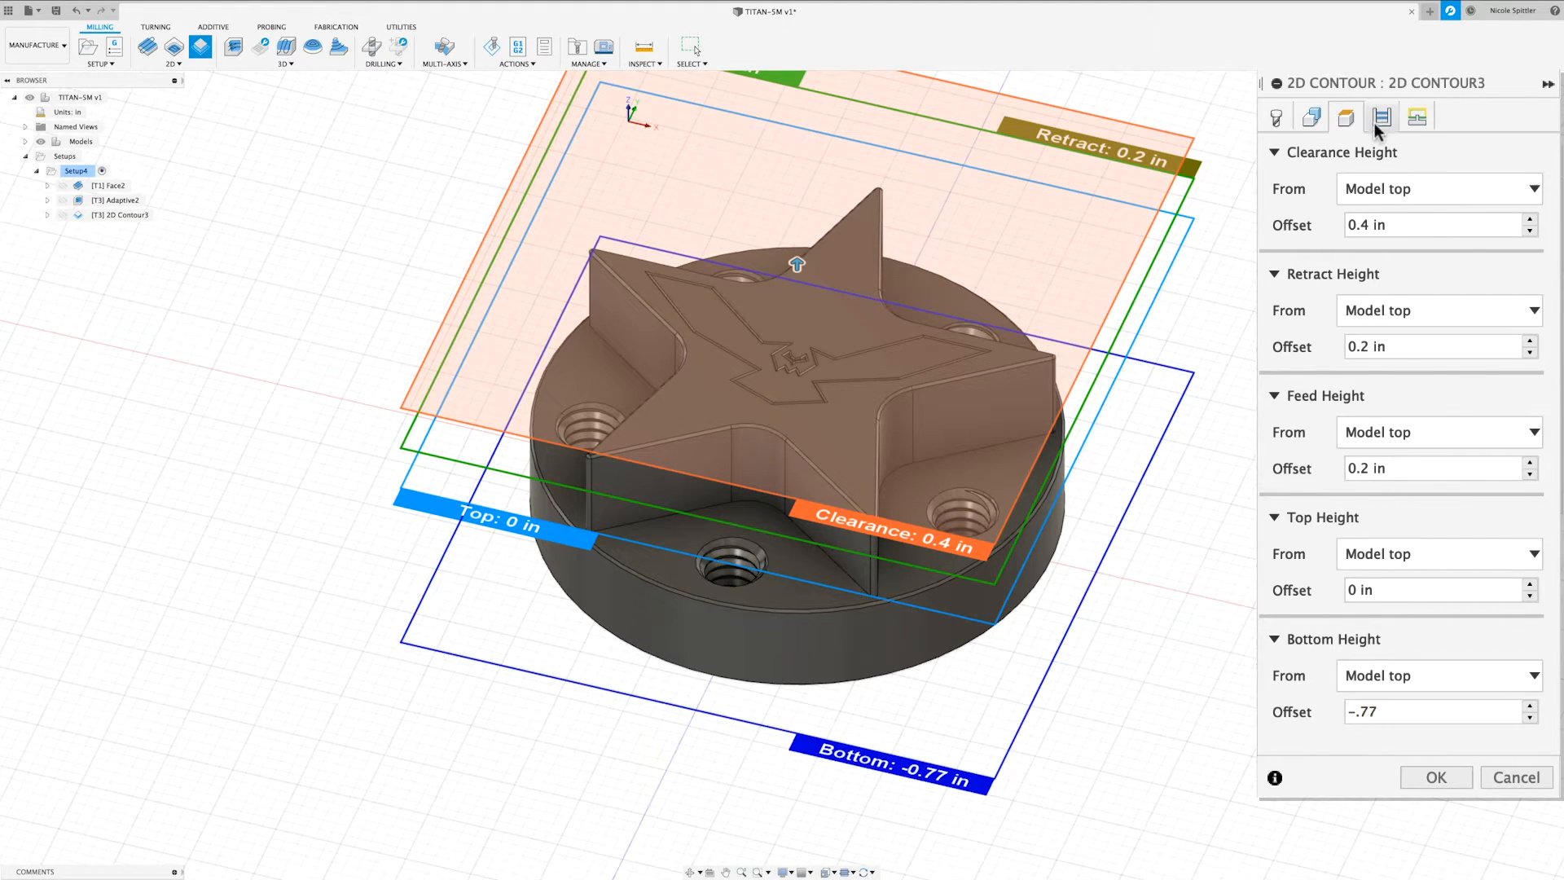
# Set the contour's compensation type to Wear with a 0.01 in finishing overlap and create the operation with the default linking.
pyautogui.click(1379, 120)
pyautogui.click(1488, 225)
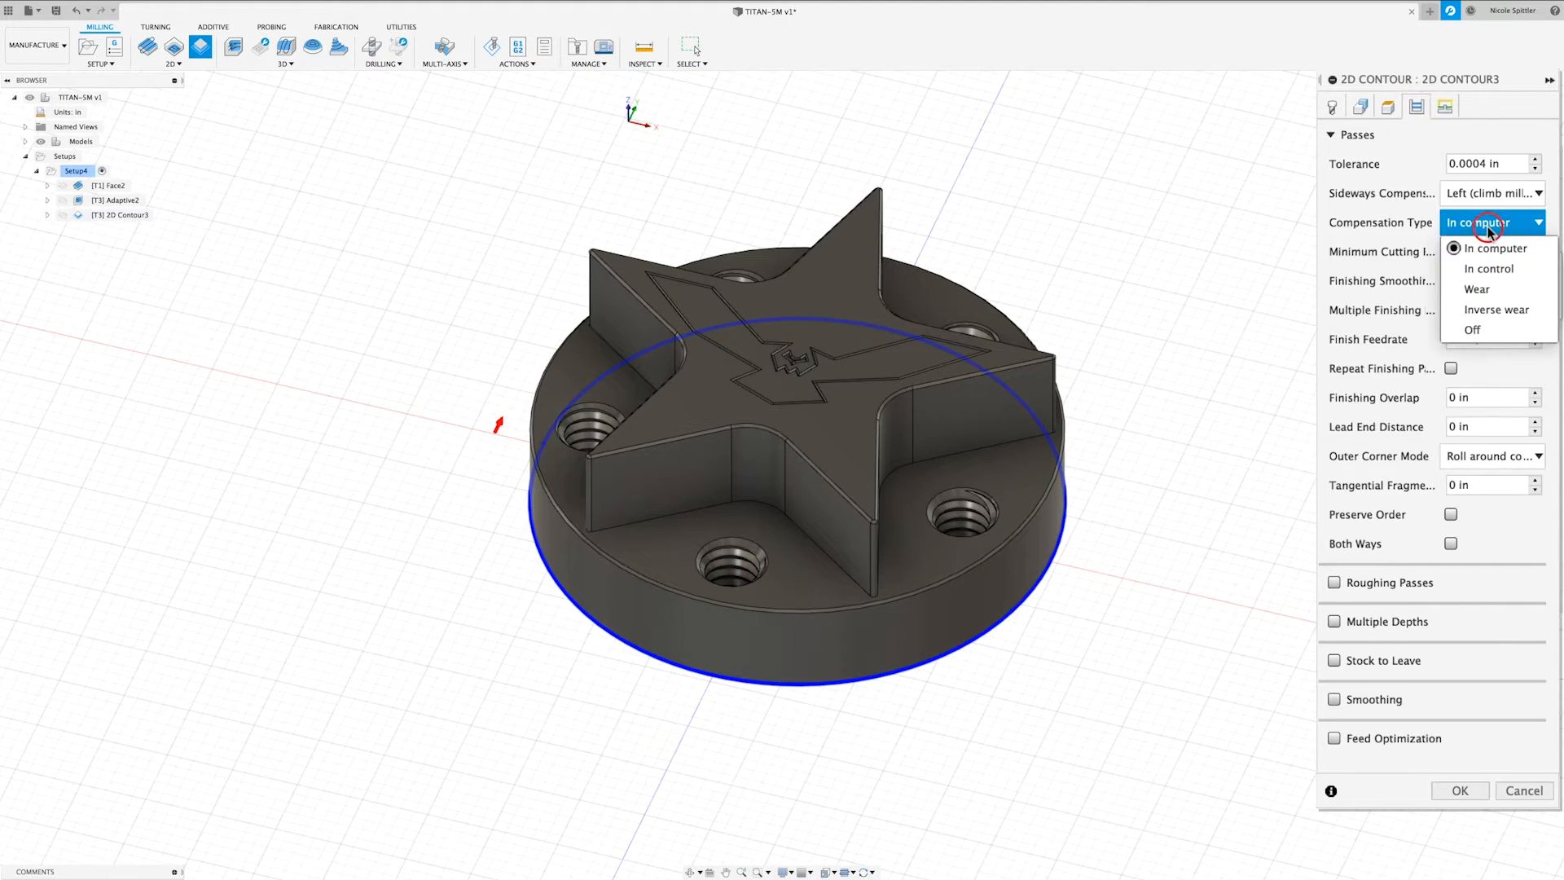
pyautogui.click(1479, 289)
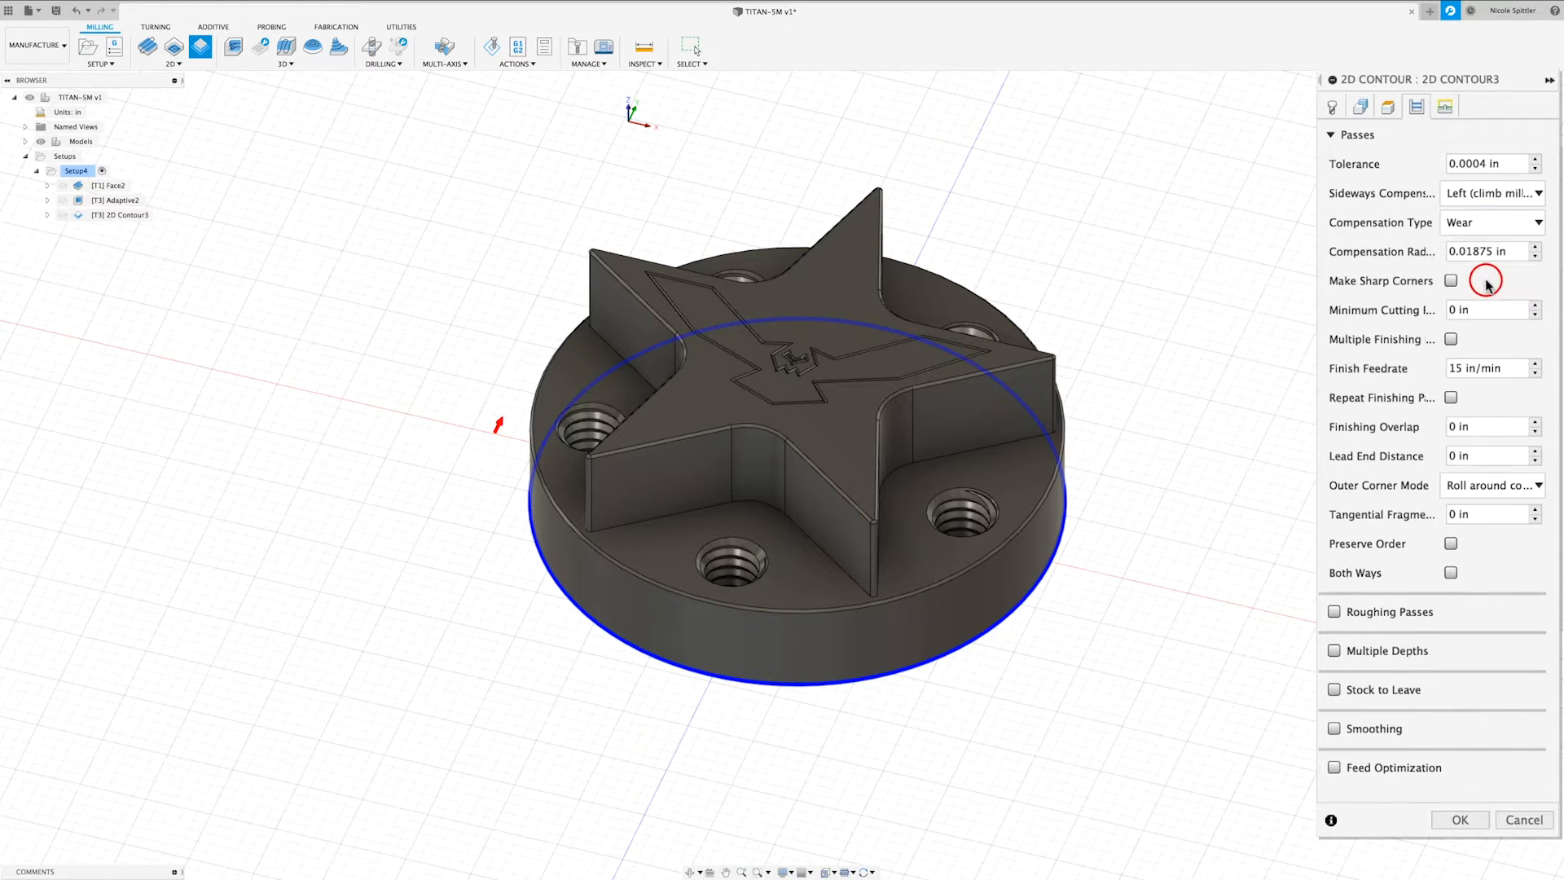
pyautogui.doubleClick(1484, 428)
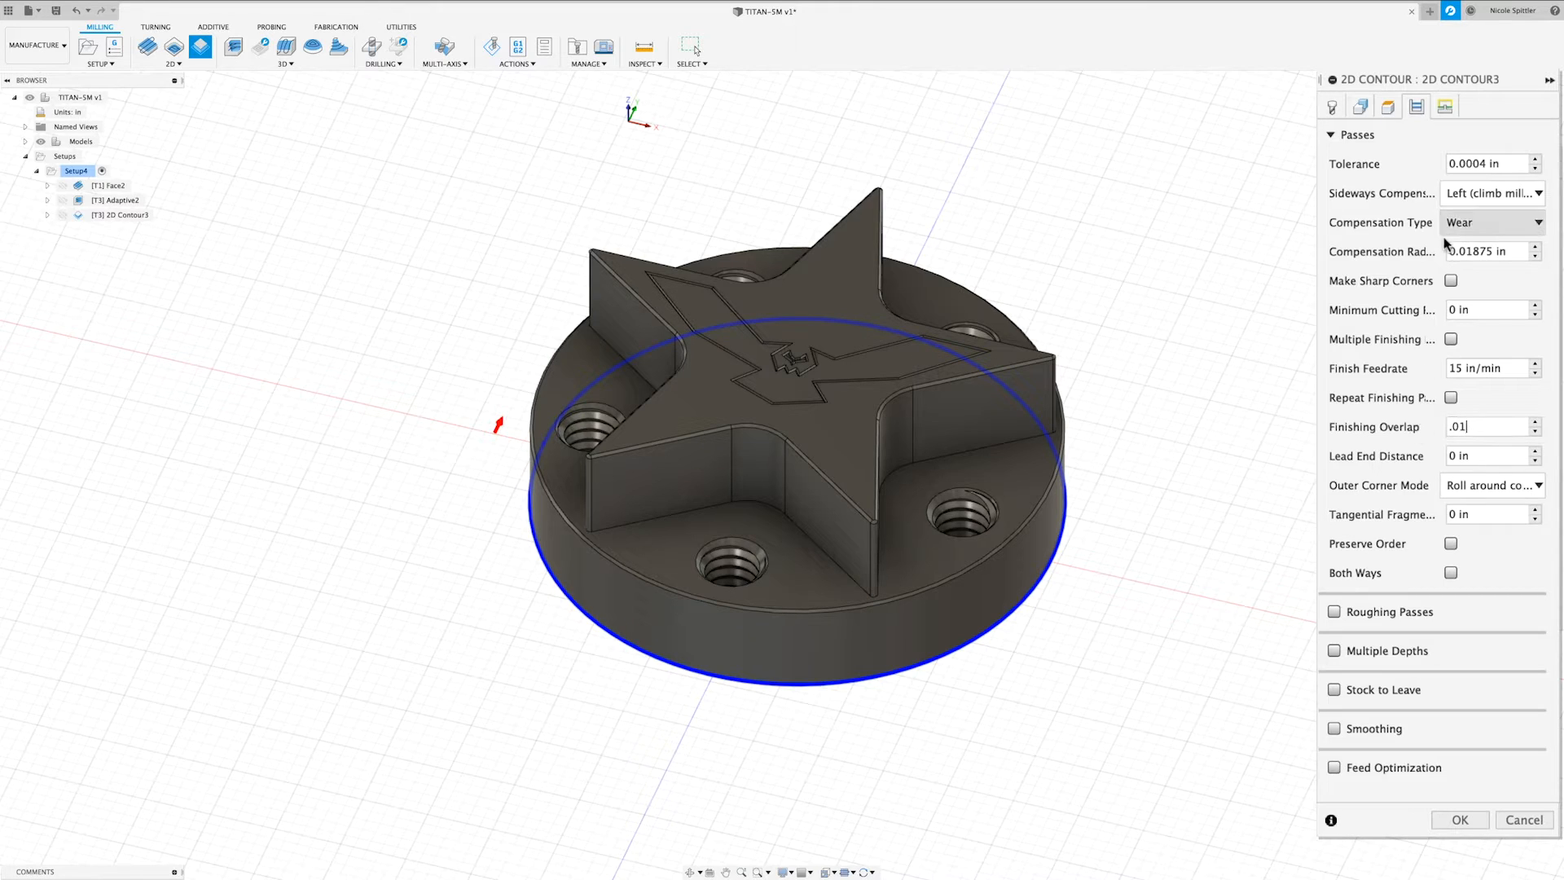
pyautogui.click(1447, 108)
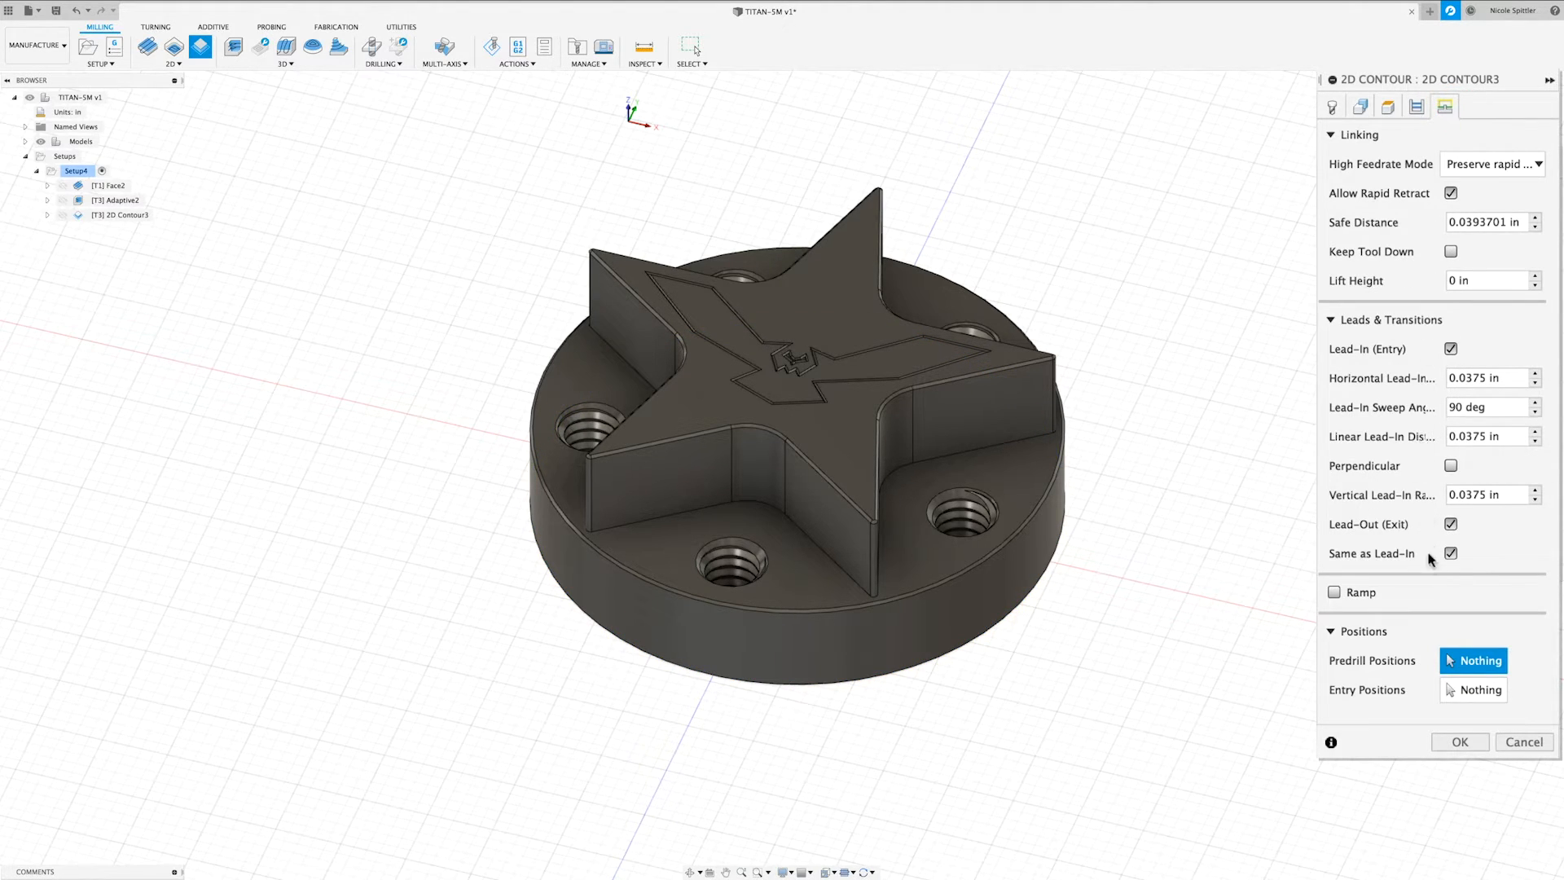
pyautogui.click(1458, 742)
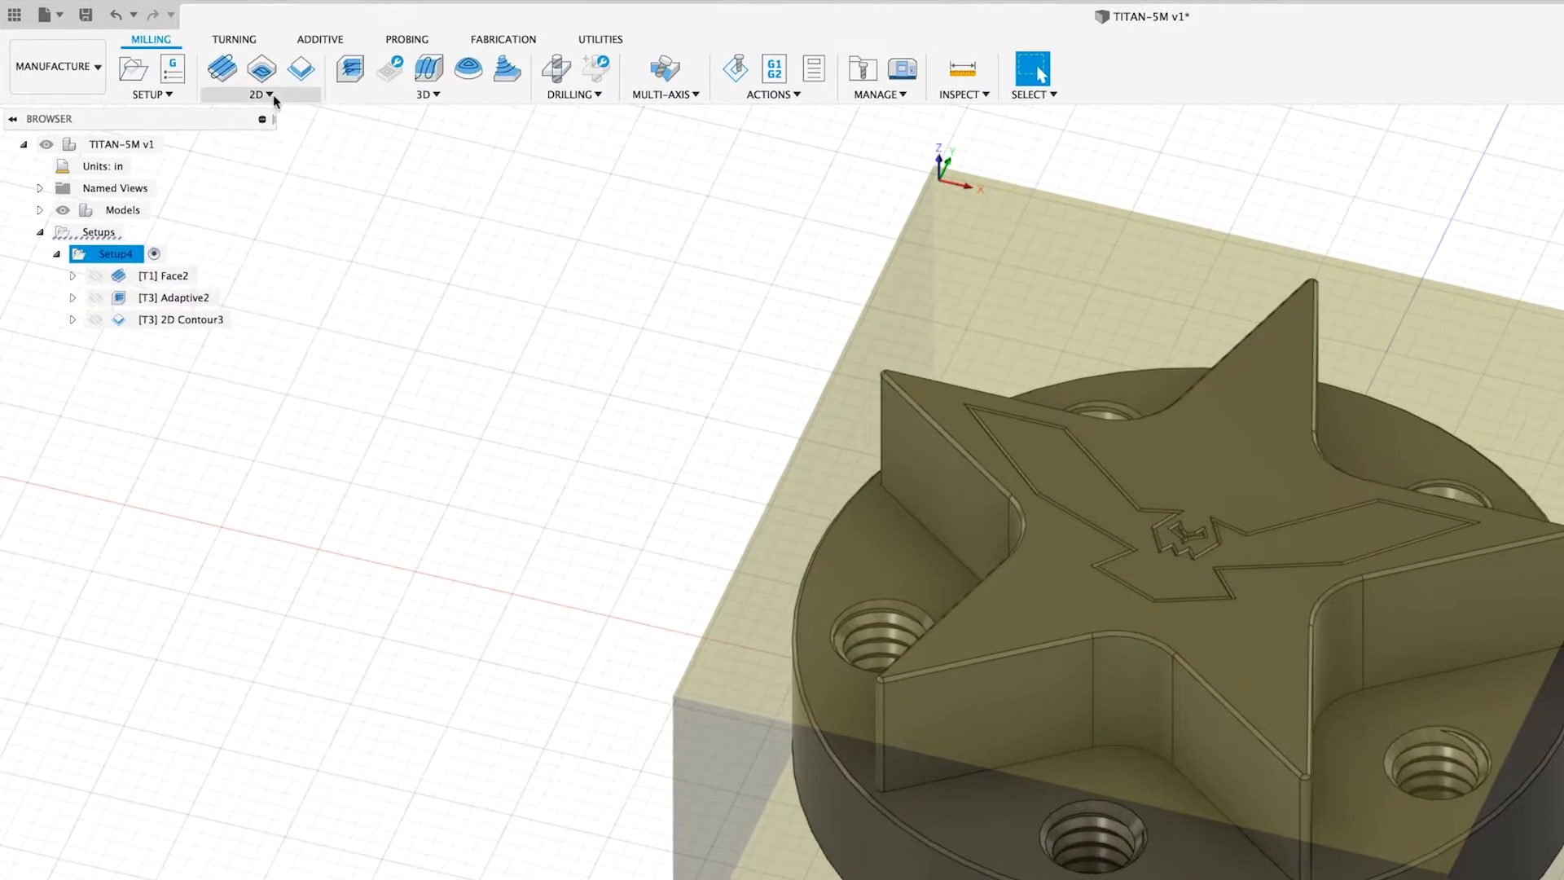
# Create another 2D Contour operation using tool 4, the 1/4" flat end mill from the Titan Building Blocks library.
pyautogui.click(173, 63)
pyautogui.click(278, 173)
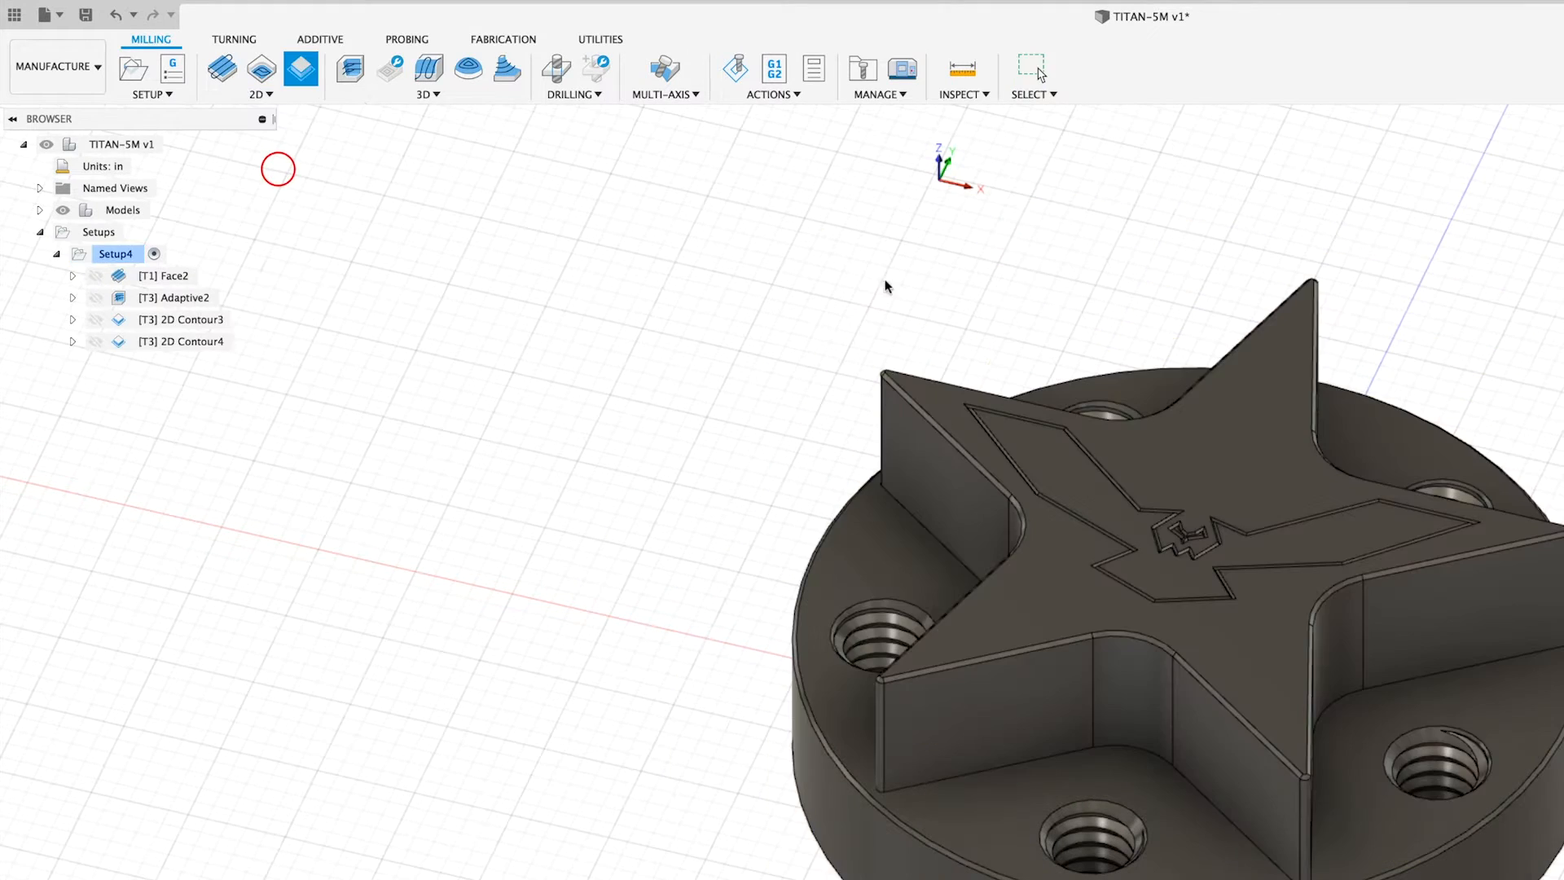
pyautogui.click(1433, 189)
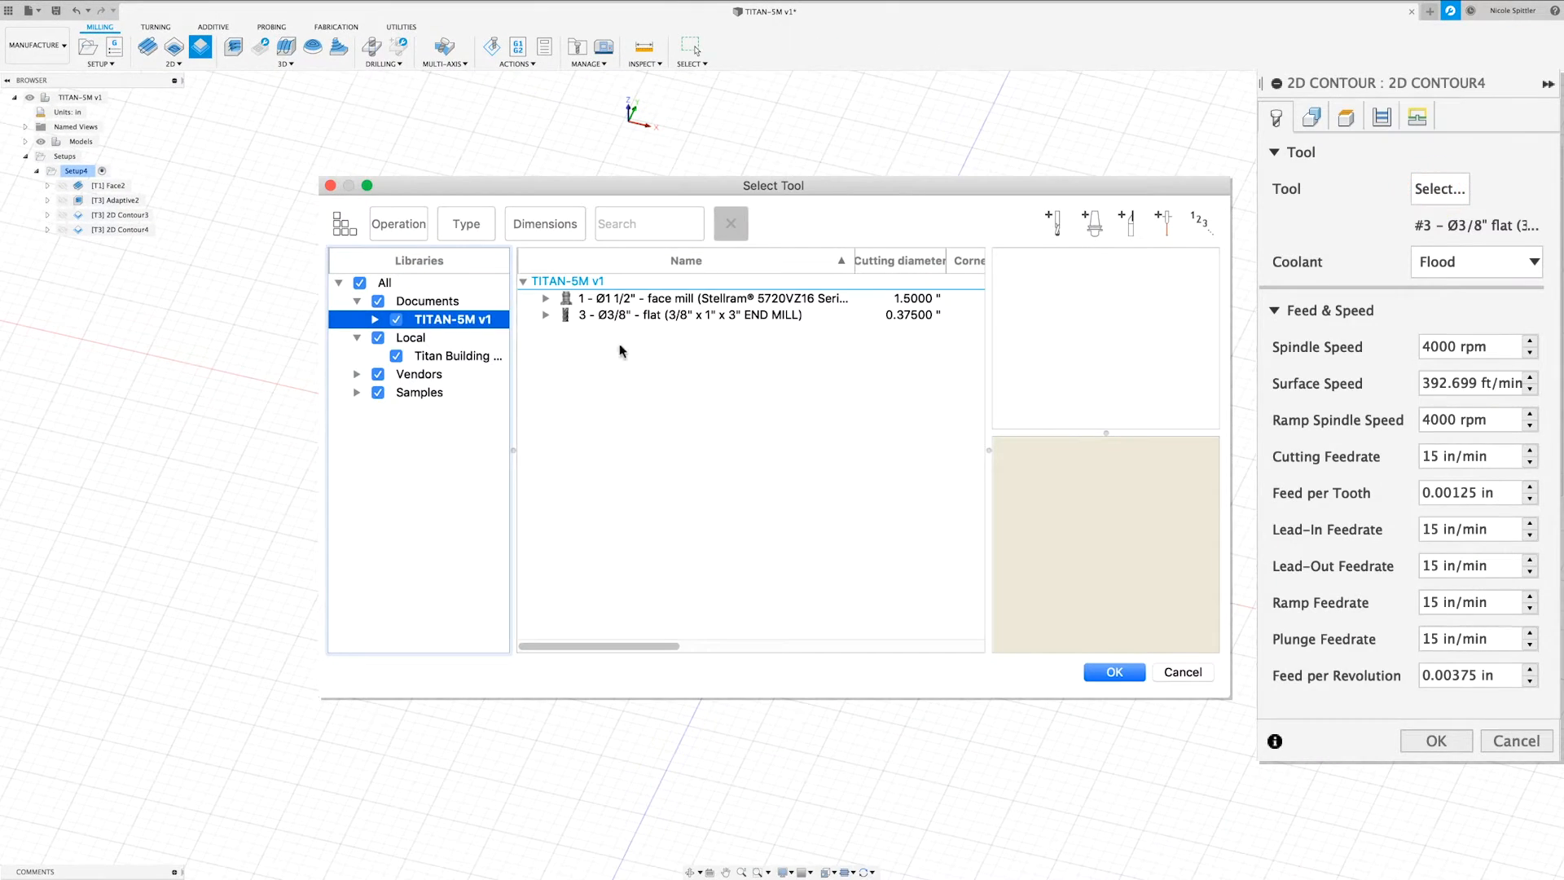
pyautogui.click(470, 357)
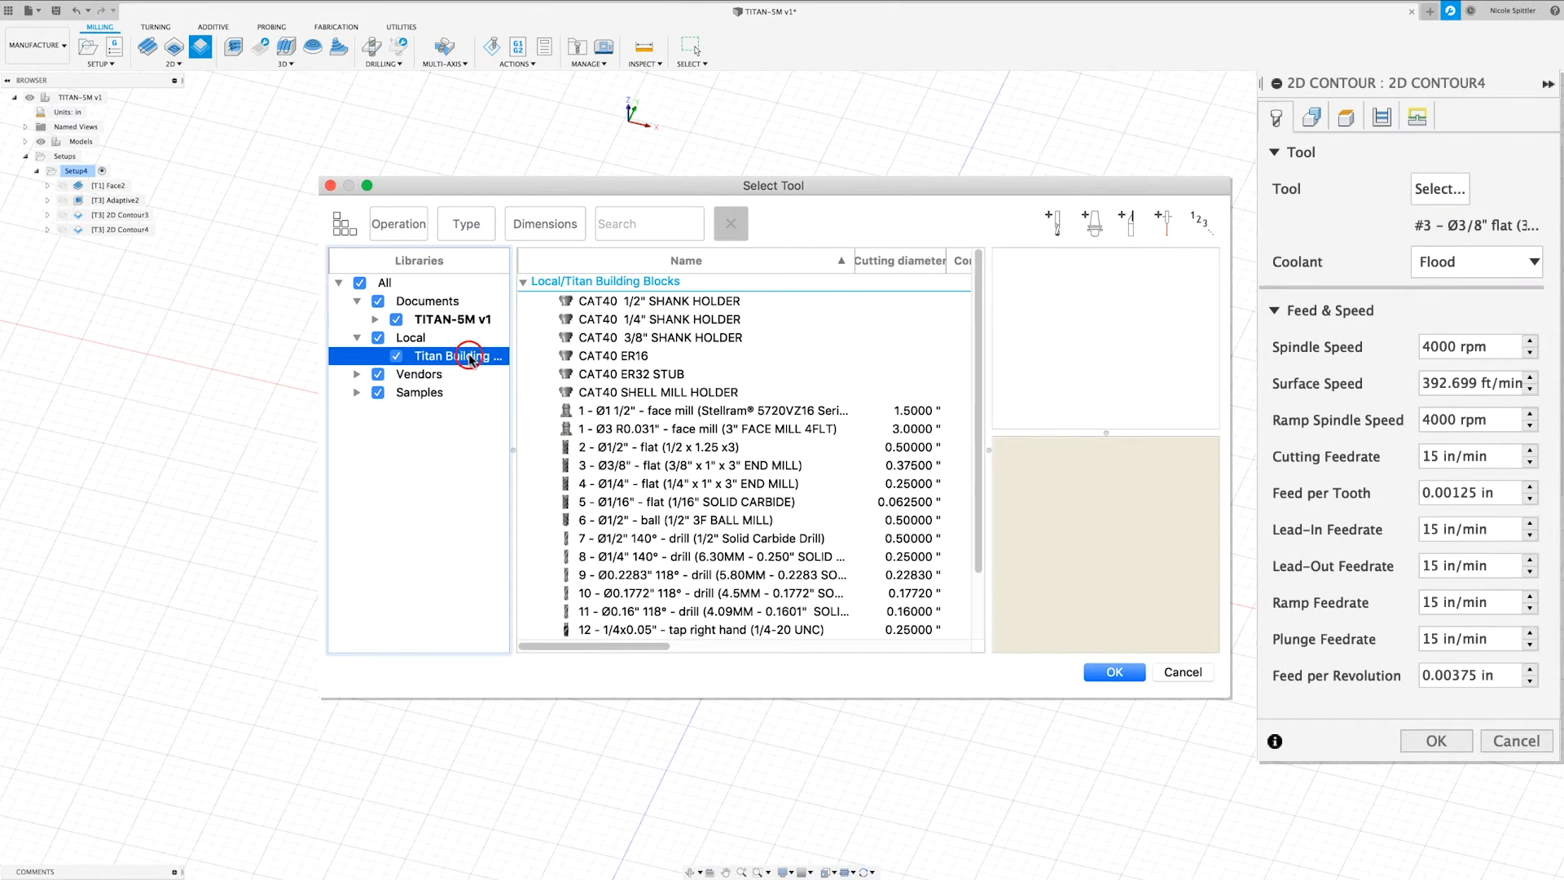
pyautogui.click(650, 486)
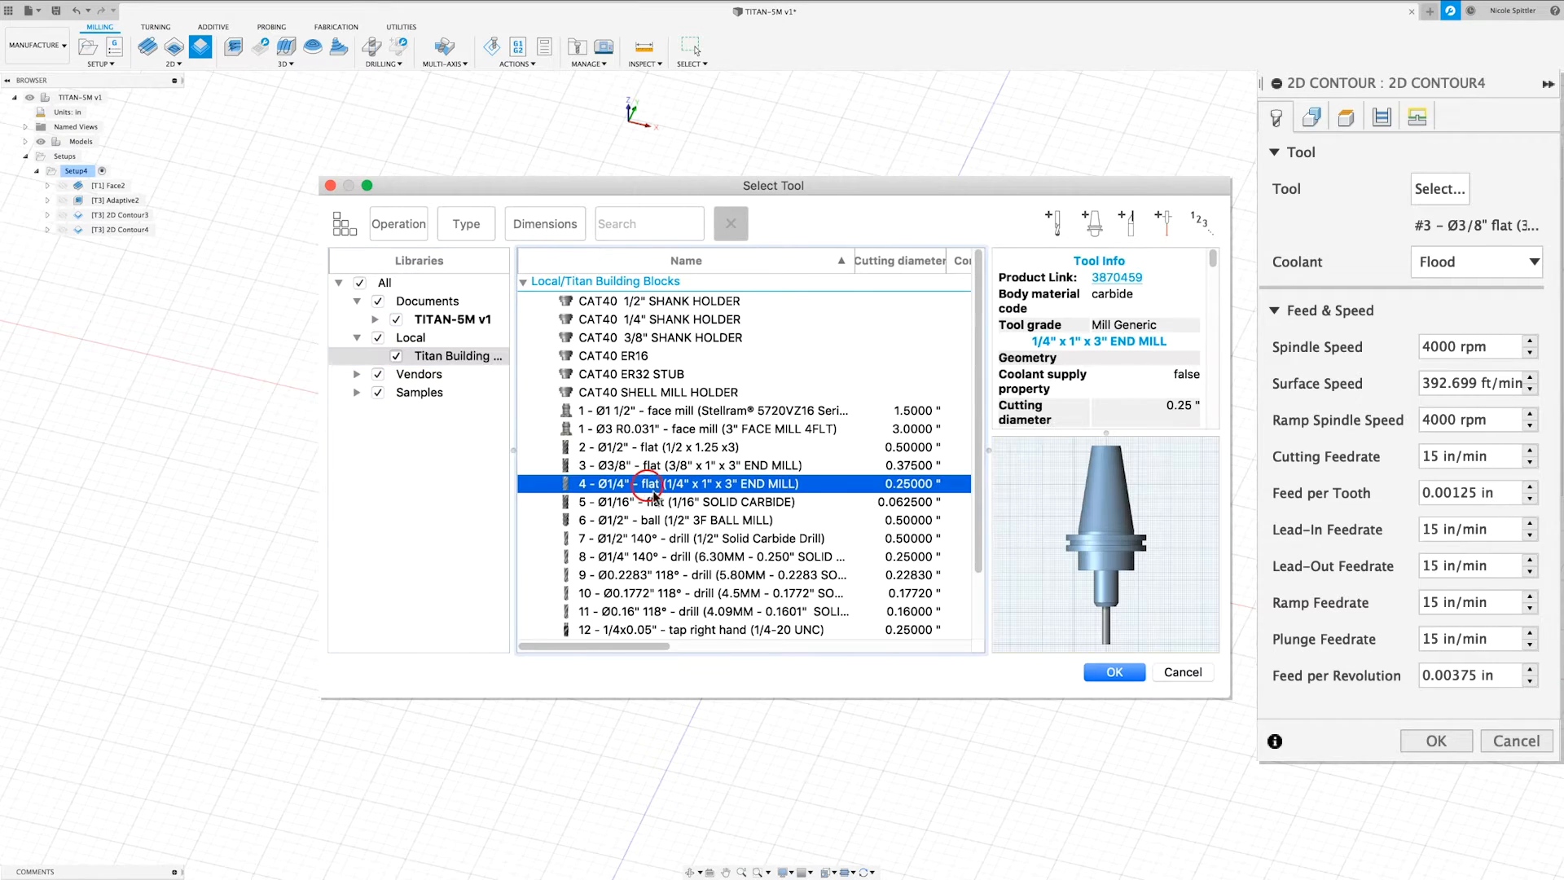
pyautogui.click(1112, 673)
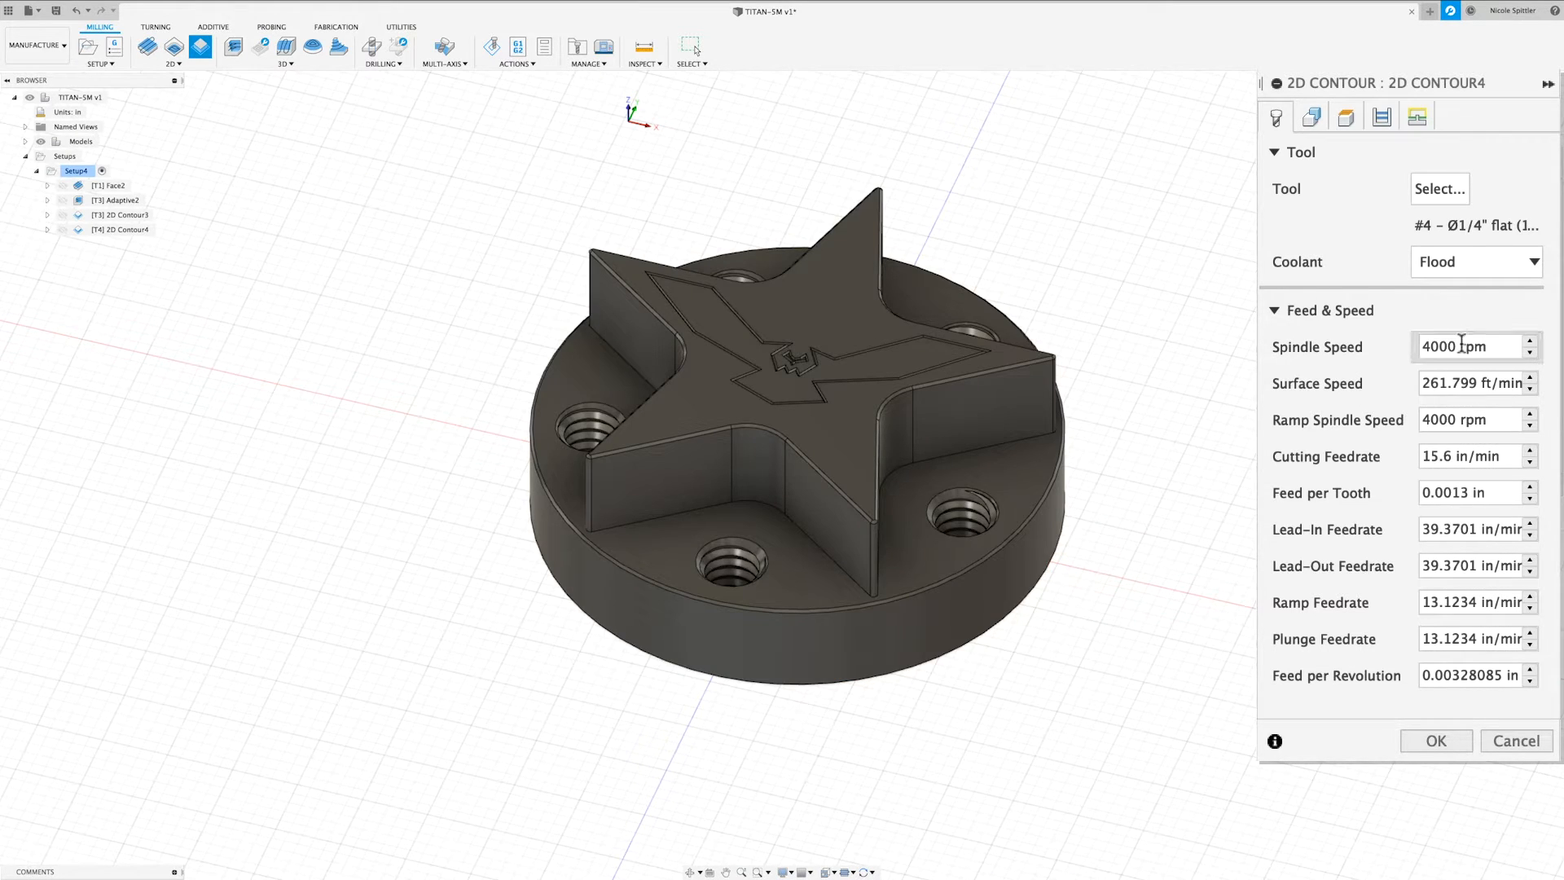
# Set the 1/4" end mill contour's cutting, lead-in, lead-out, ramp and plunge feedrates to 15 in/min.
pyautogui.doubleClick(1438, 456)
pyautogui.write('15')
pyautogui.press('Tab')
pyautogui.press('Tab')
pyautogui.write('15')
pyautogui.press('Tab')
pyautogui.write('15')
pyautogui.press('Tab')
pyautogui.write('15')
pyautogui.press('Tab')
pyautogui.write('15')
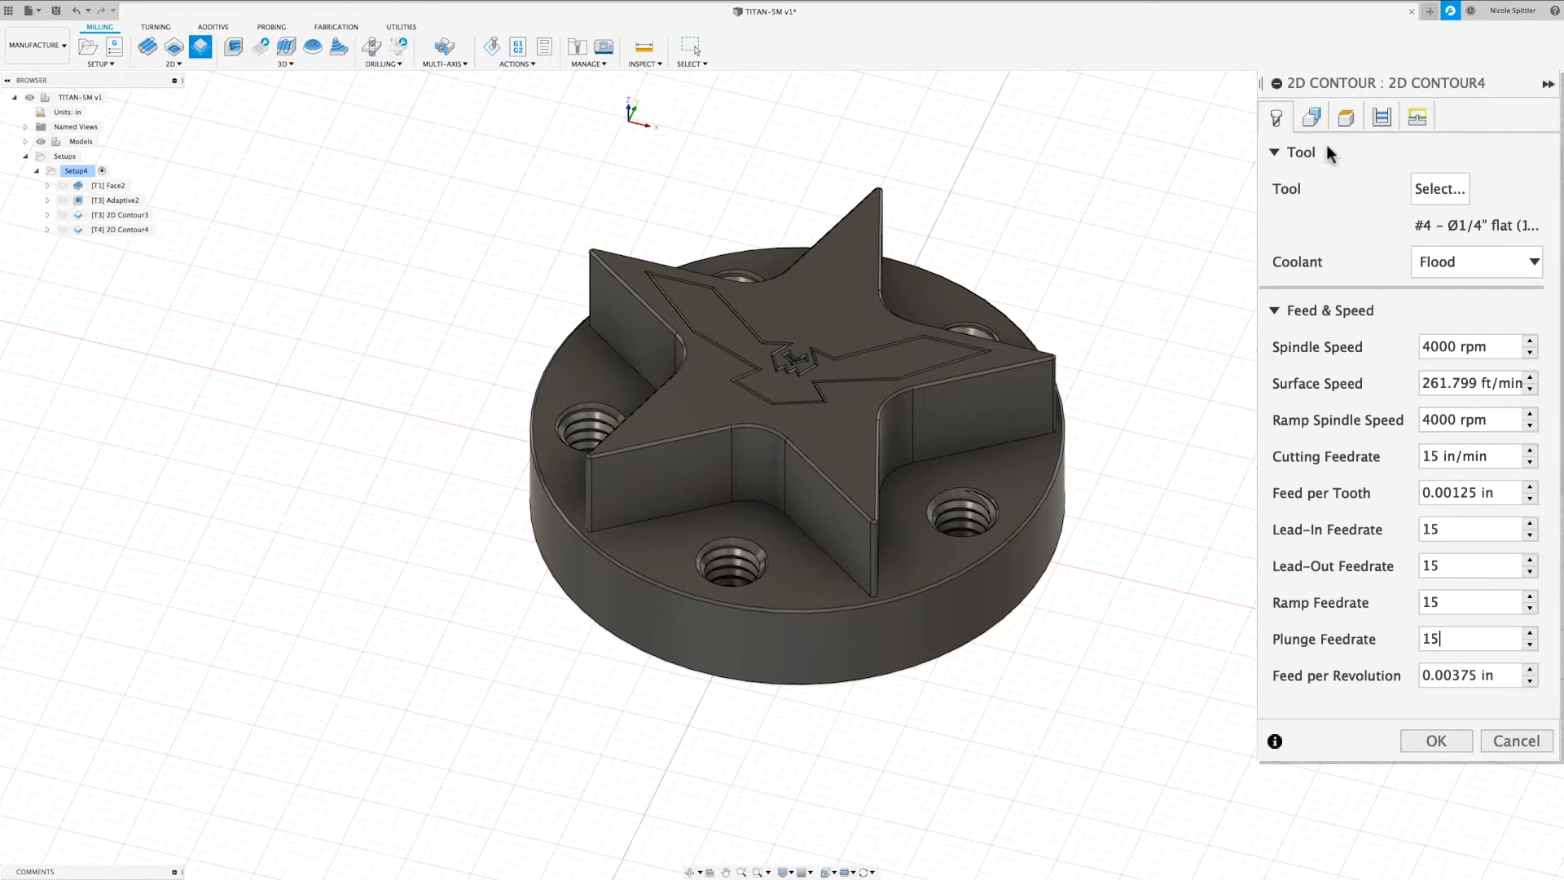
# Select the star's bottom outline as the contour and the round base's upper outer edge as the stock contour.
pyautogui.click(1313, 119)
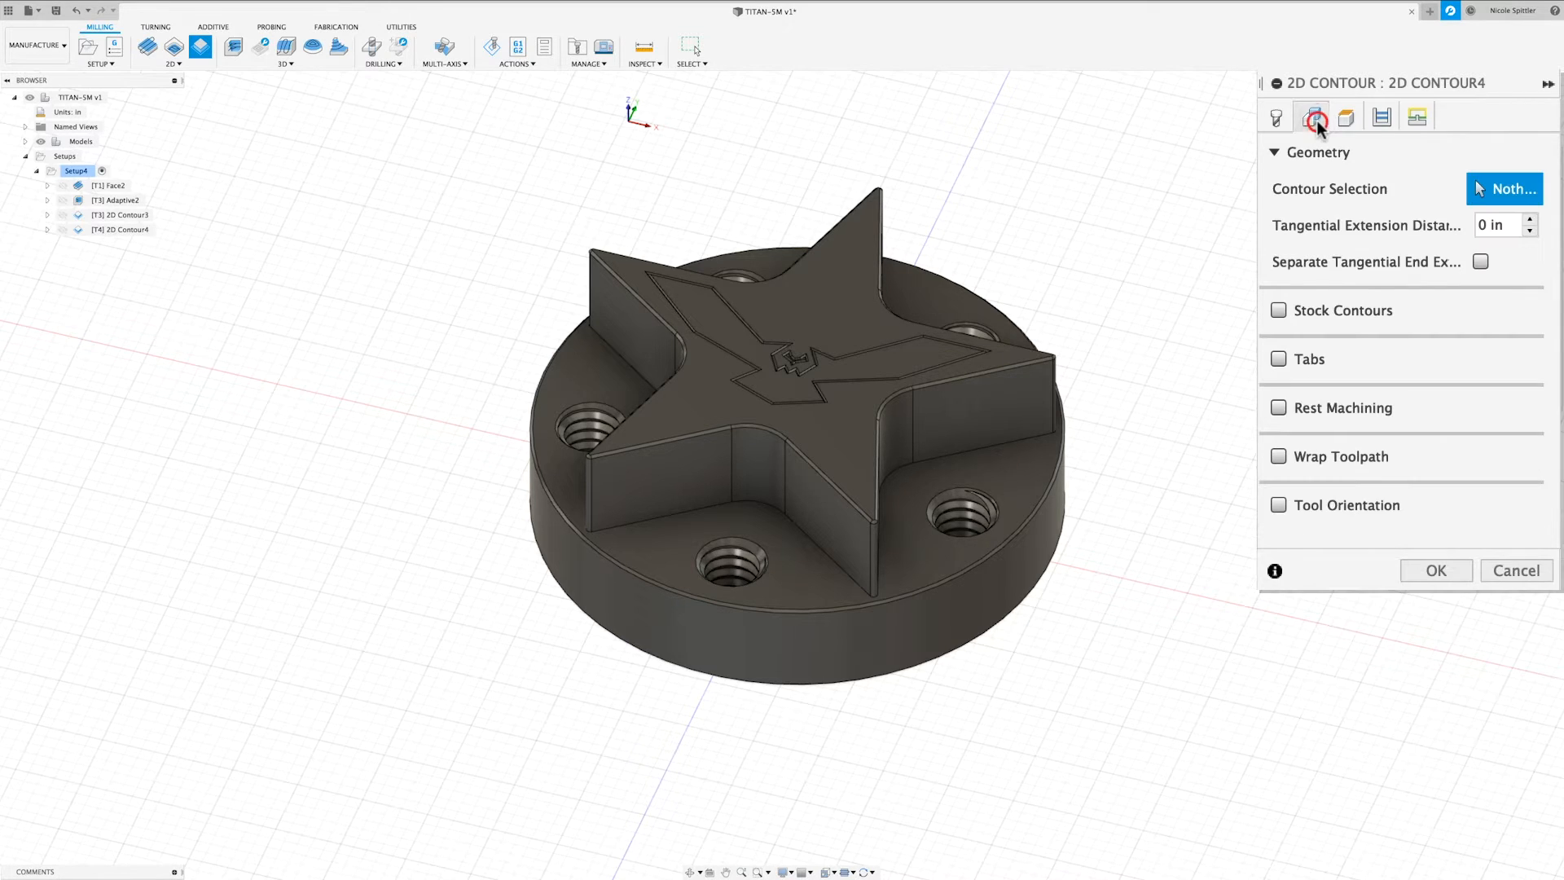
pyautogui.click(1000, 449)
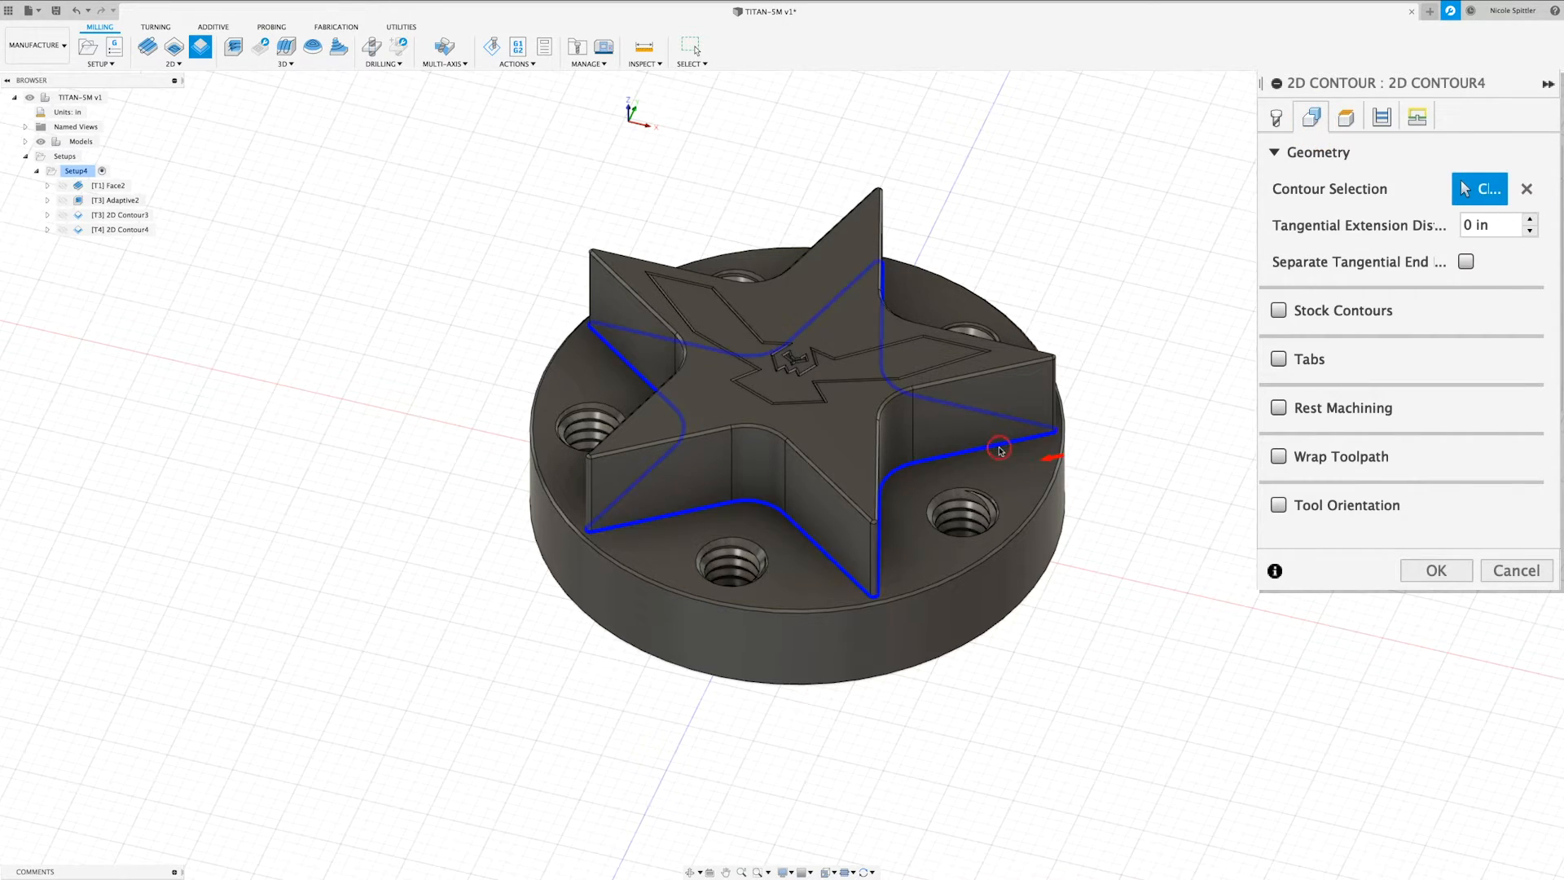
pyautogui.click(1279, 310)
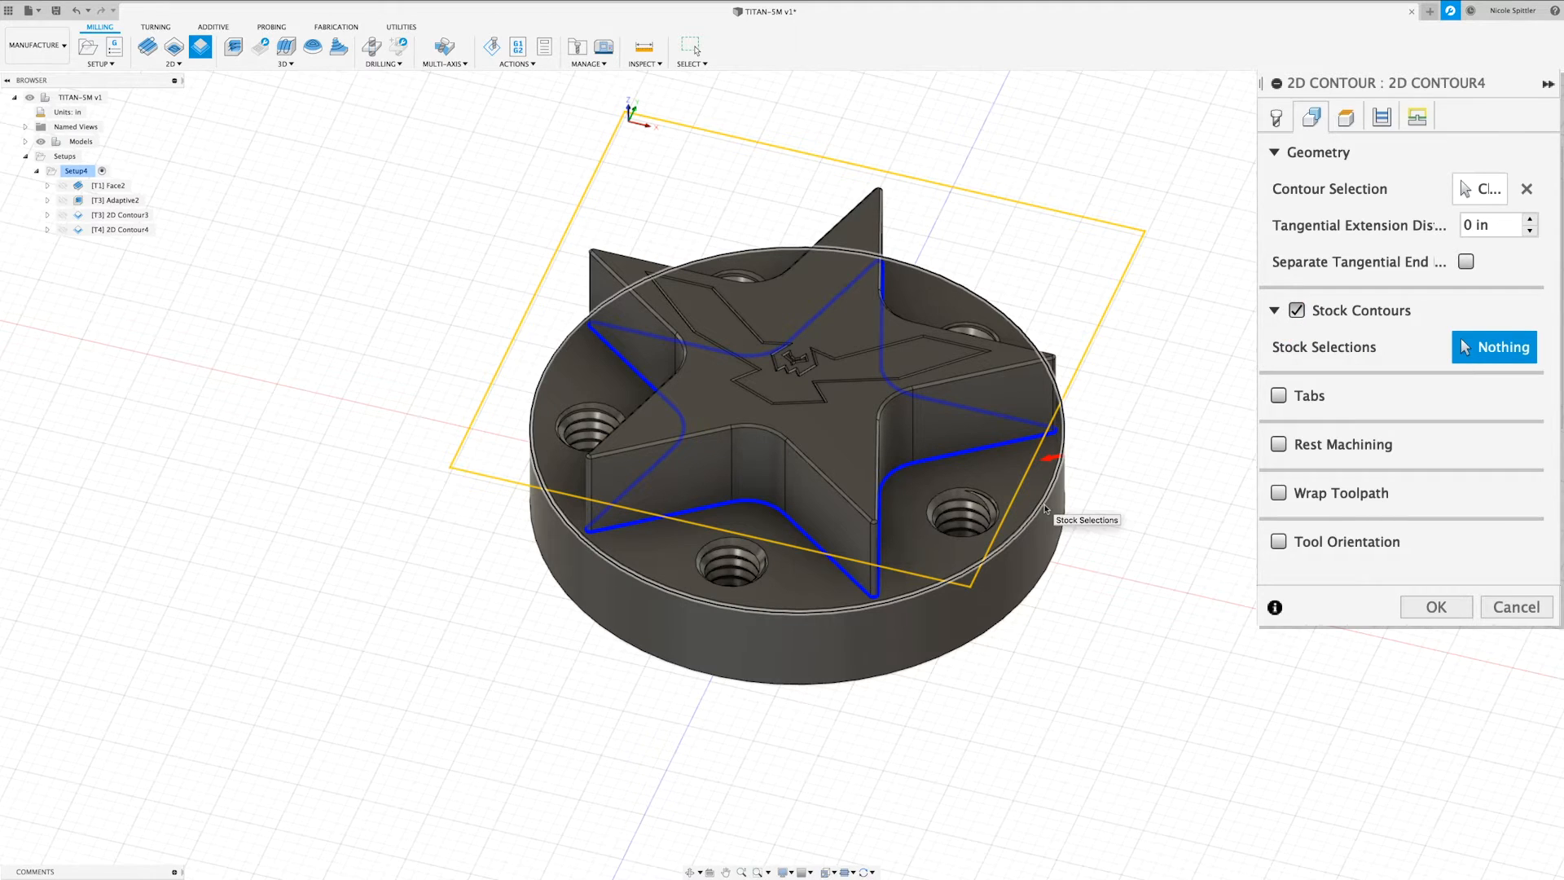
pyautogui.click(1045, 508)
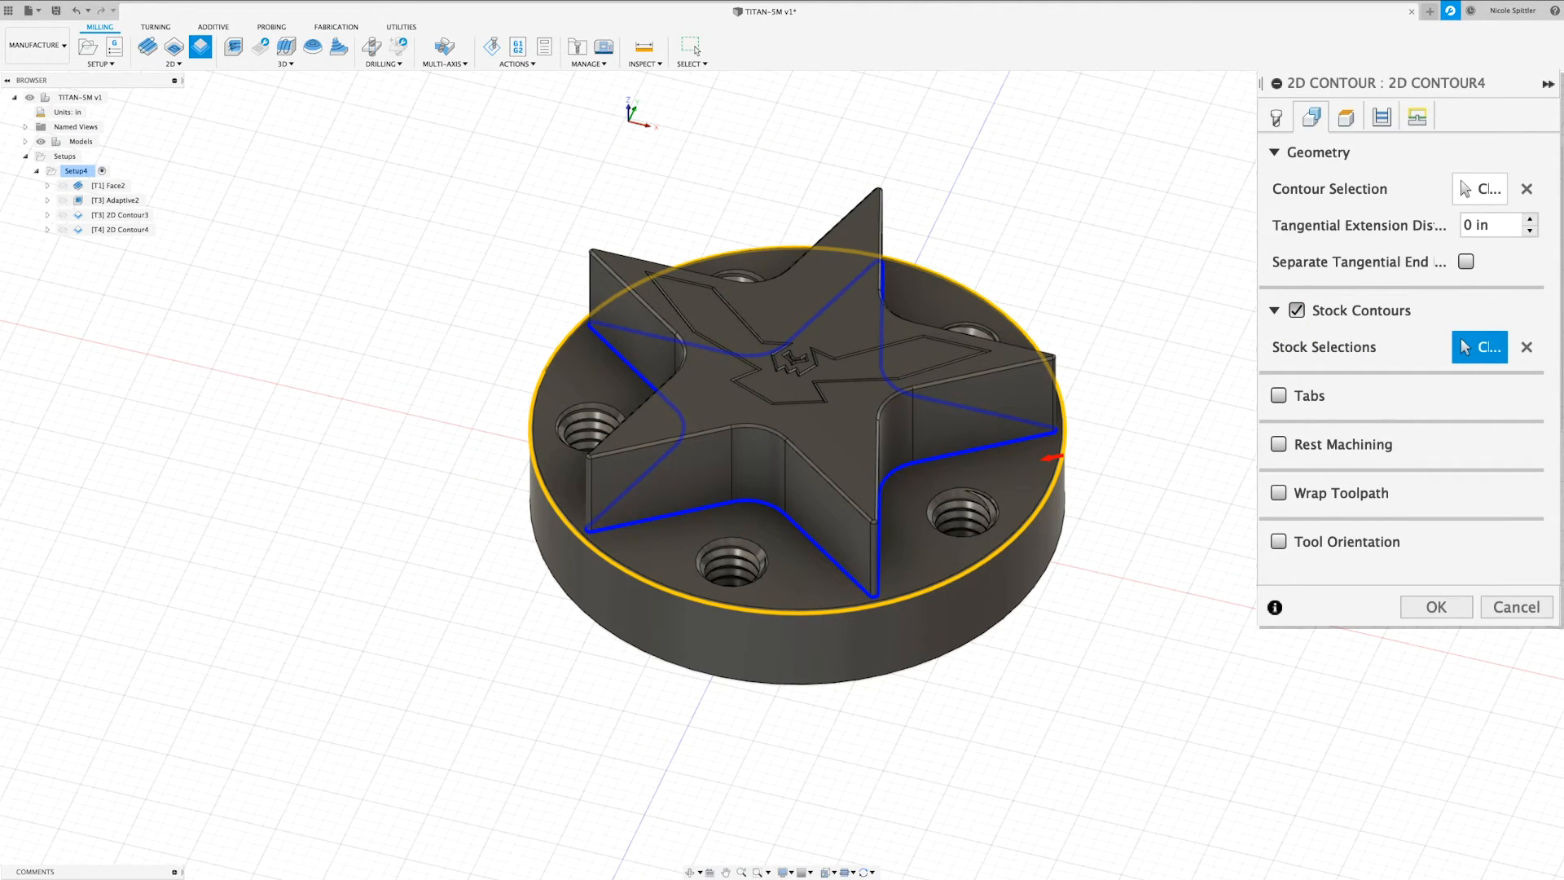
# Reference the star contour's clearance, retract, feed and top heights to the model top.
pyautogui.click(1346, 116)
pyautogui.click(1408, 172)
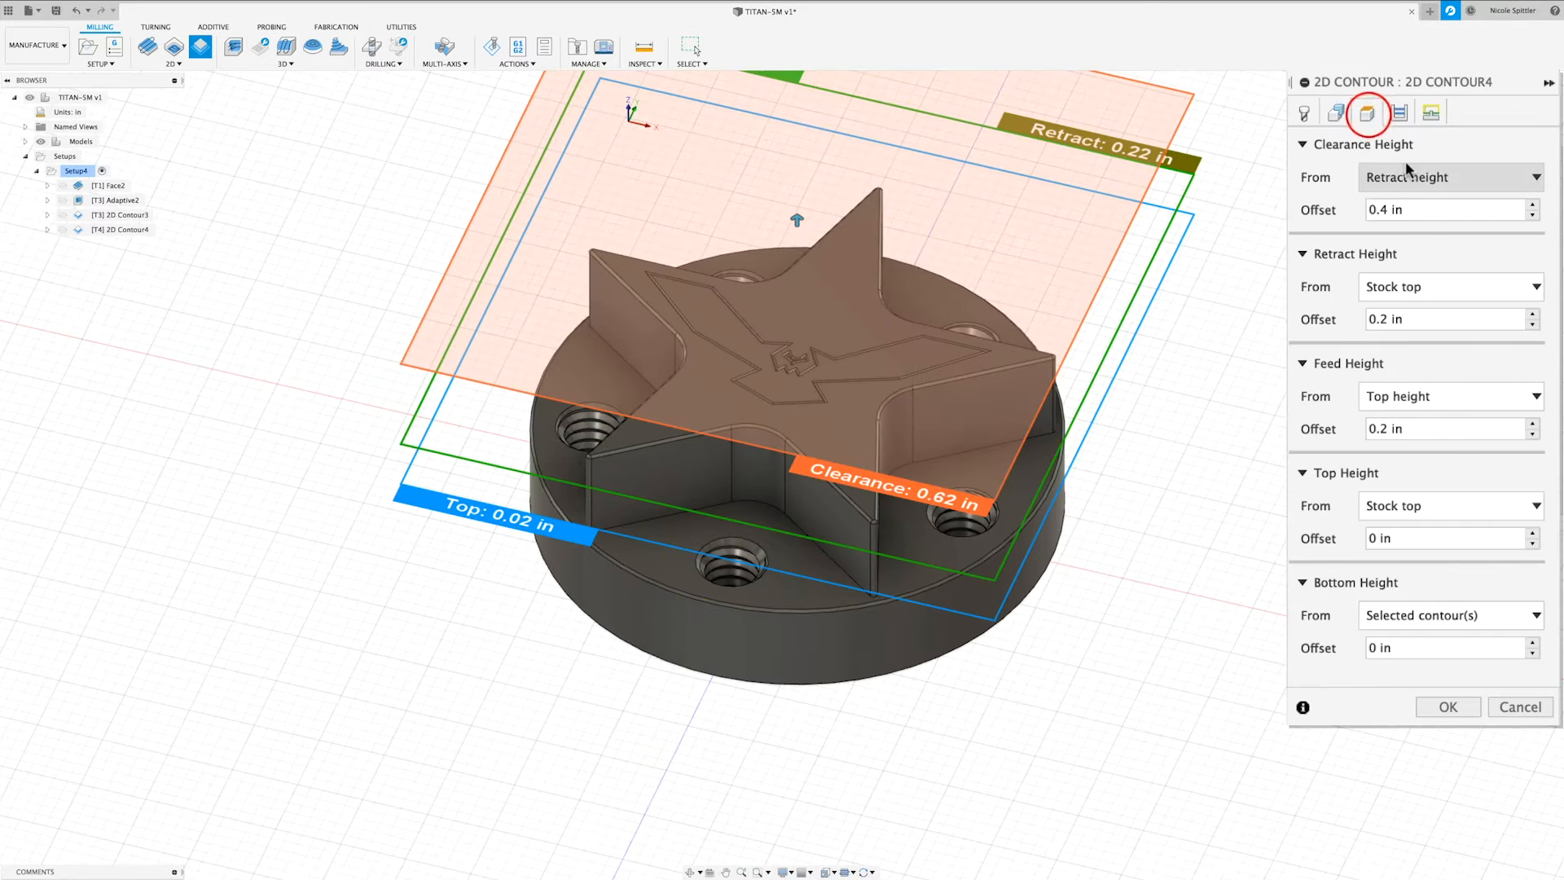
pyautogui.click(1410, 293)
pyautogui.click(1411, 288)
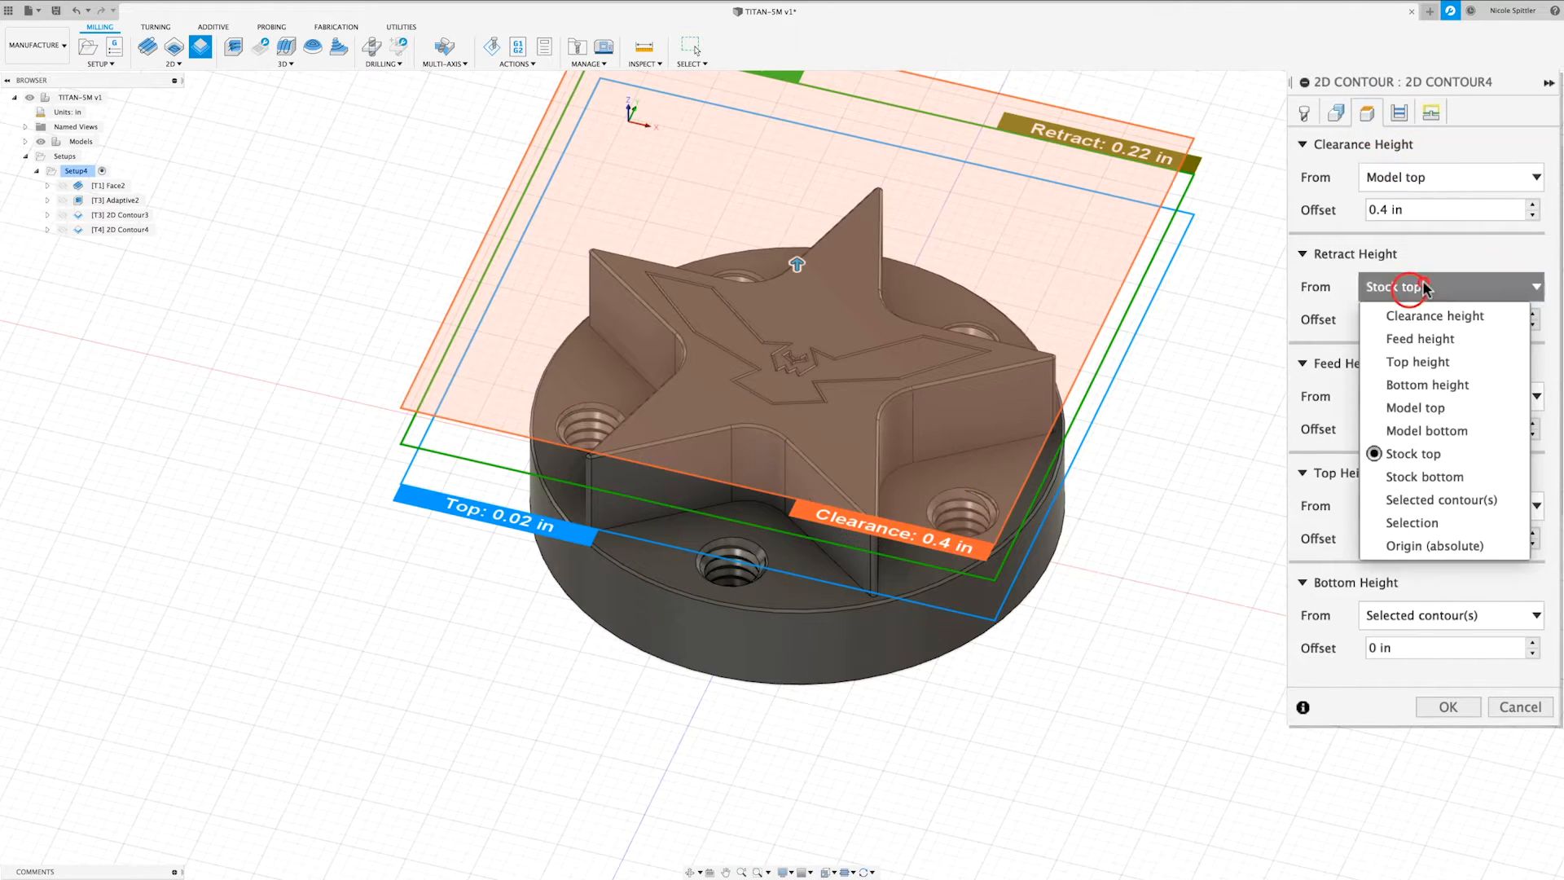
pyautogui.click(1438, 403)
pyautogui.click(1426, 540)
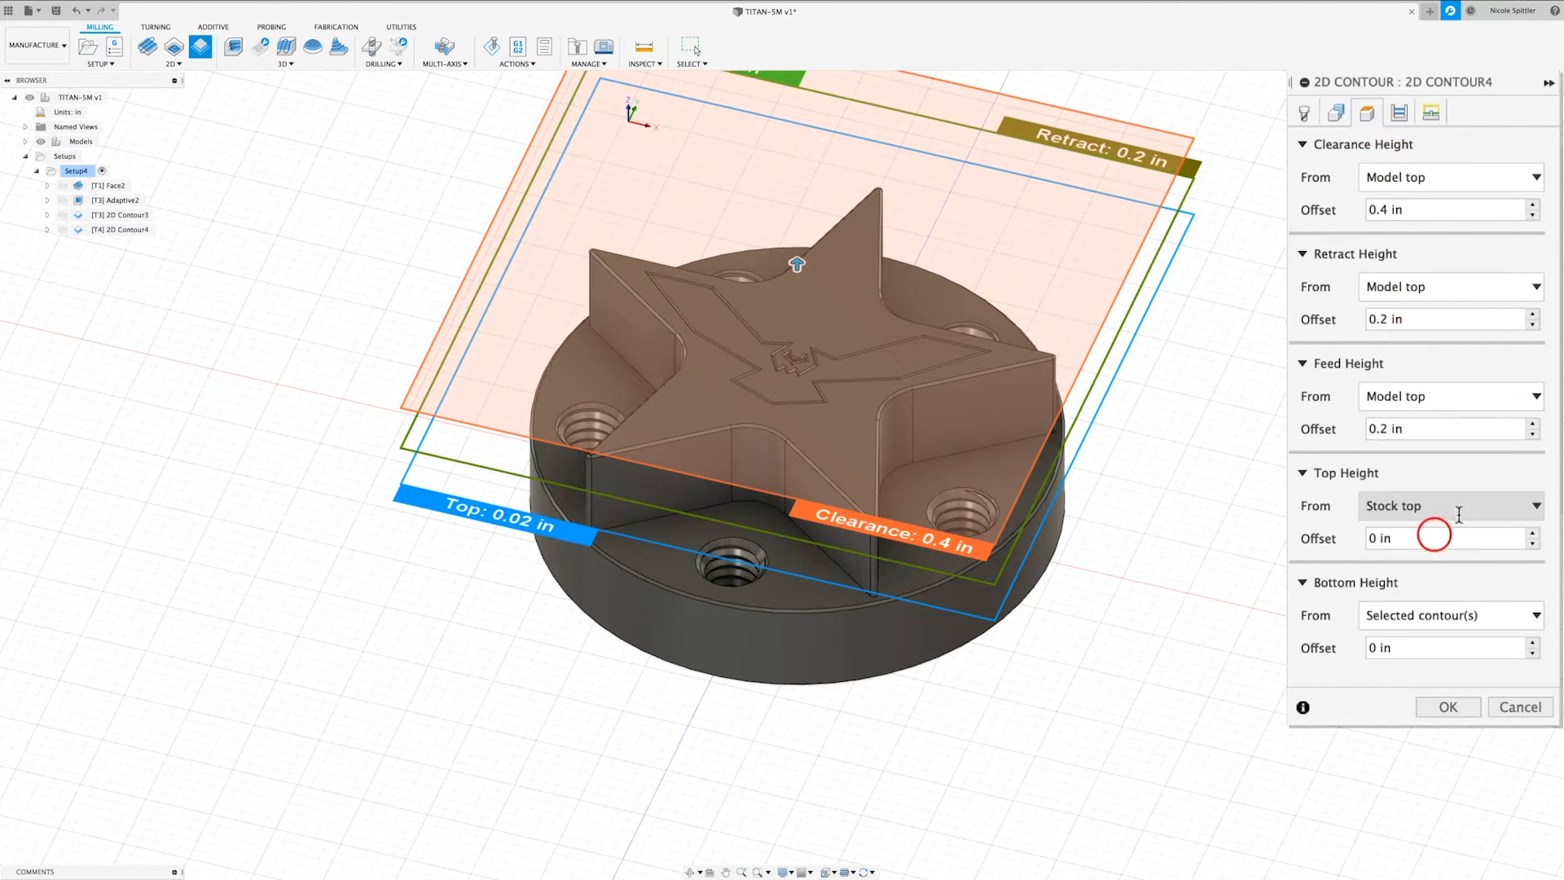
pyautogui.click(1460, 507)
pyautogui.click(1438, 627)
# Set the star contour's bottom height from a selection, using the flat base face around the star.
pyautogui.click(1457, 613)
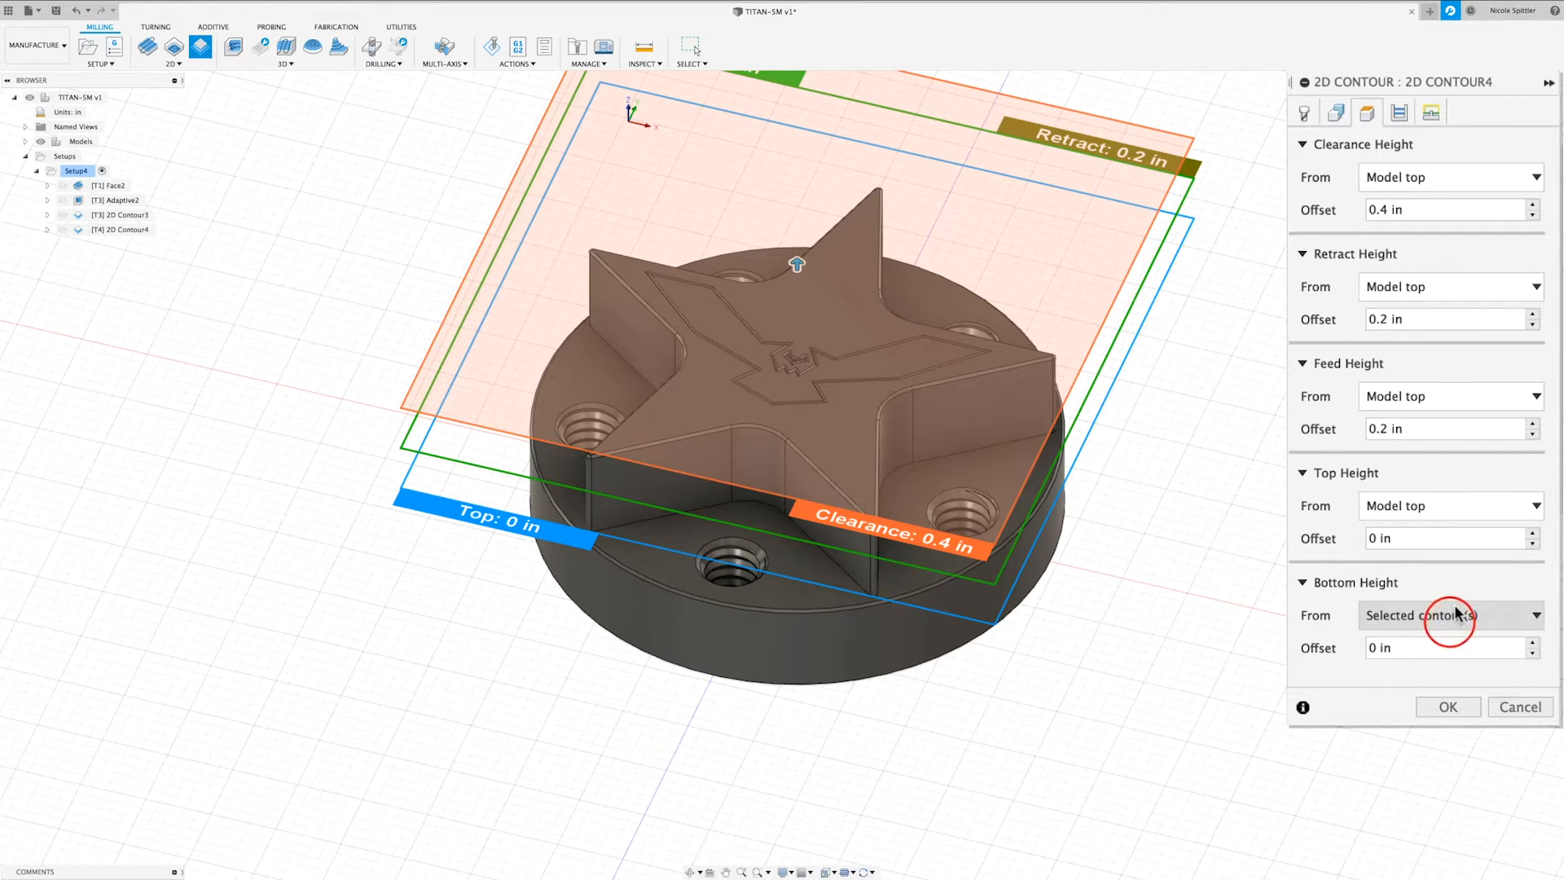
pyautogui.click(1435, 844)
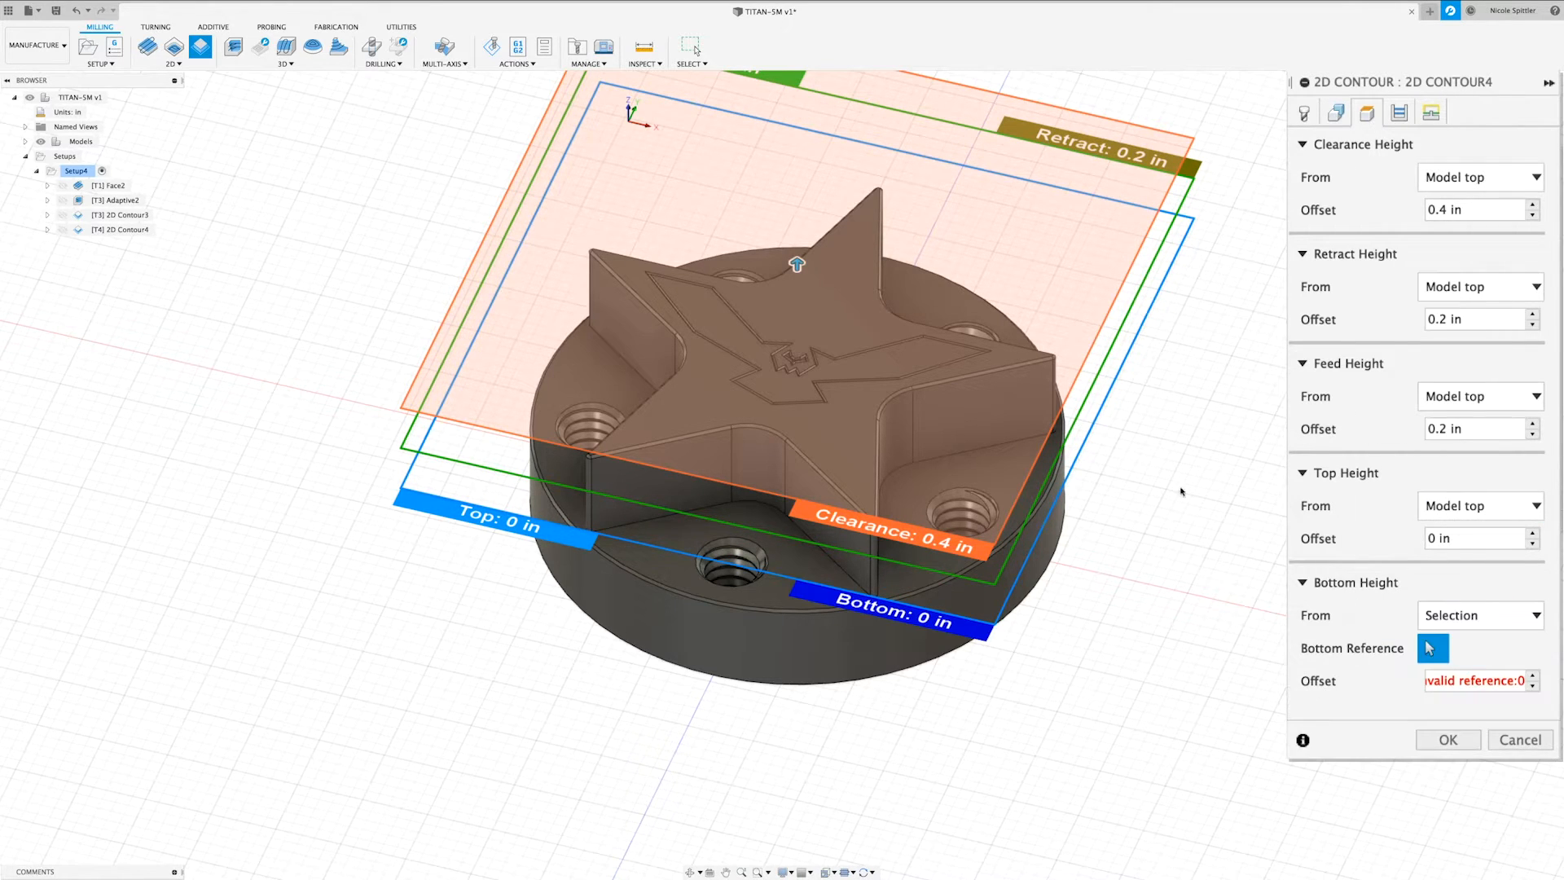
pyautogui.click(990, 471)
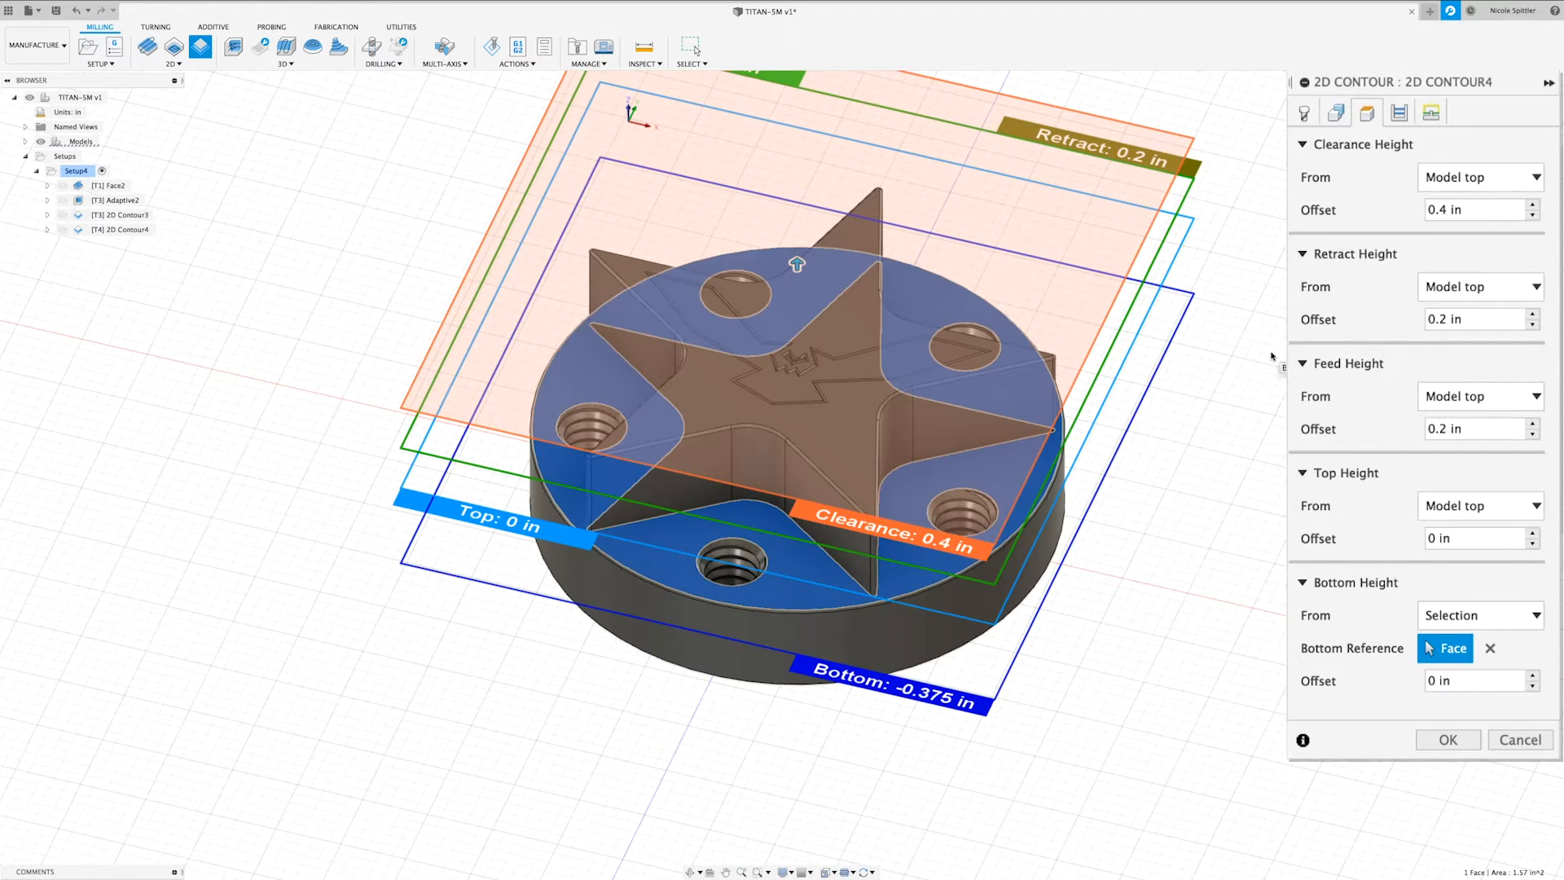
# Set the star contour's compensation type to Wear and enable multiple finishing passes, with 1 pass at a 0.005 in stepover.
pyautogui.click(1388, 113)
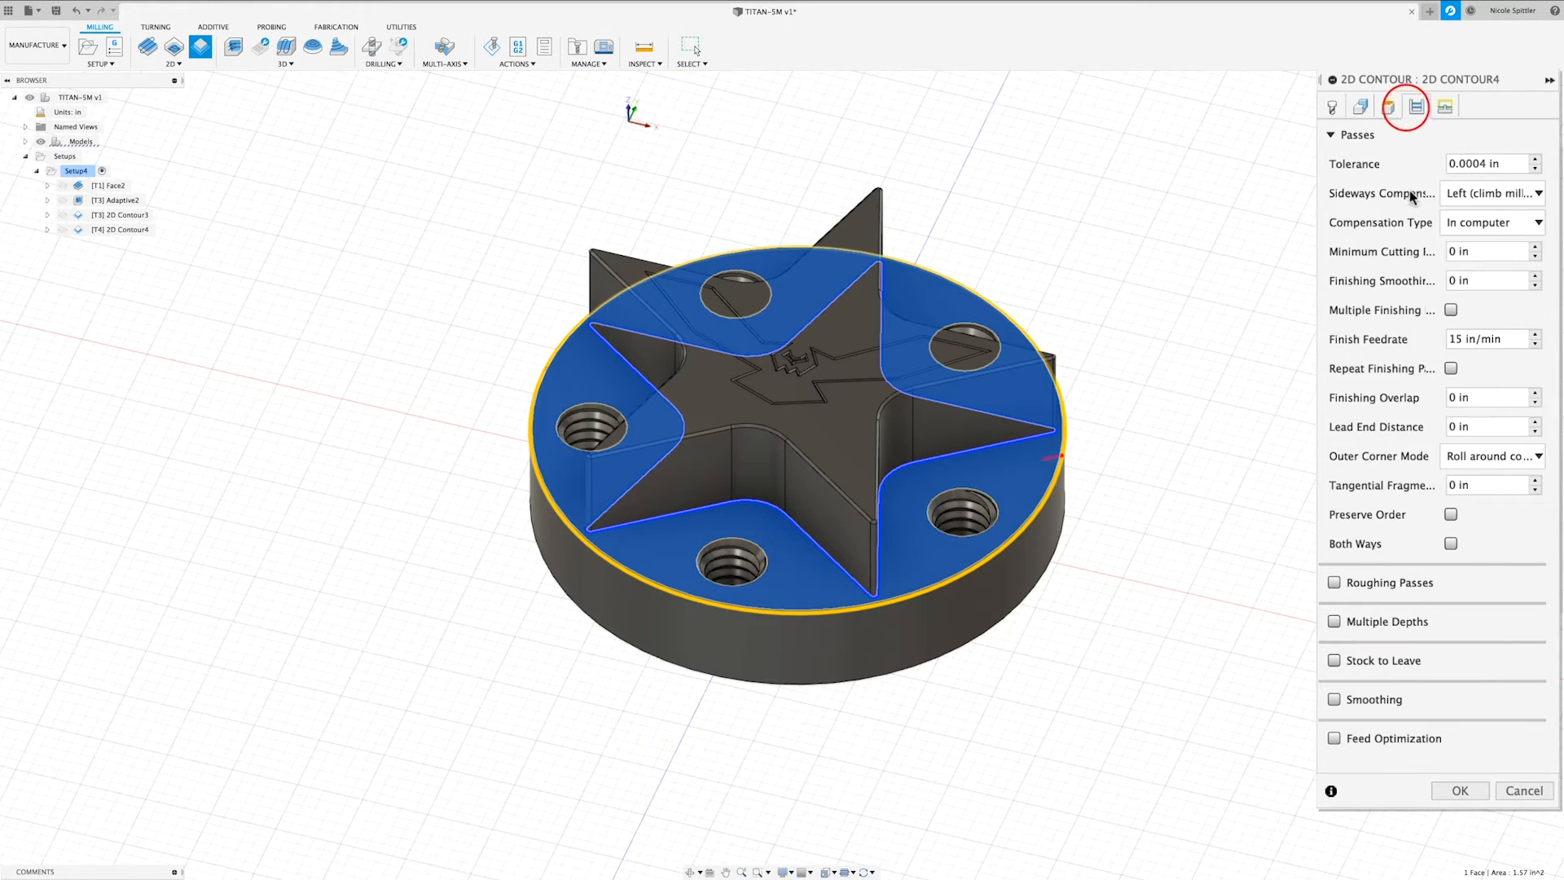
pyautogui.click(1467, 222)
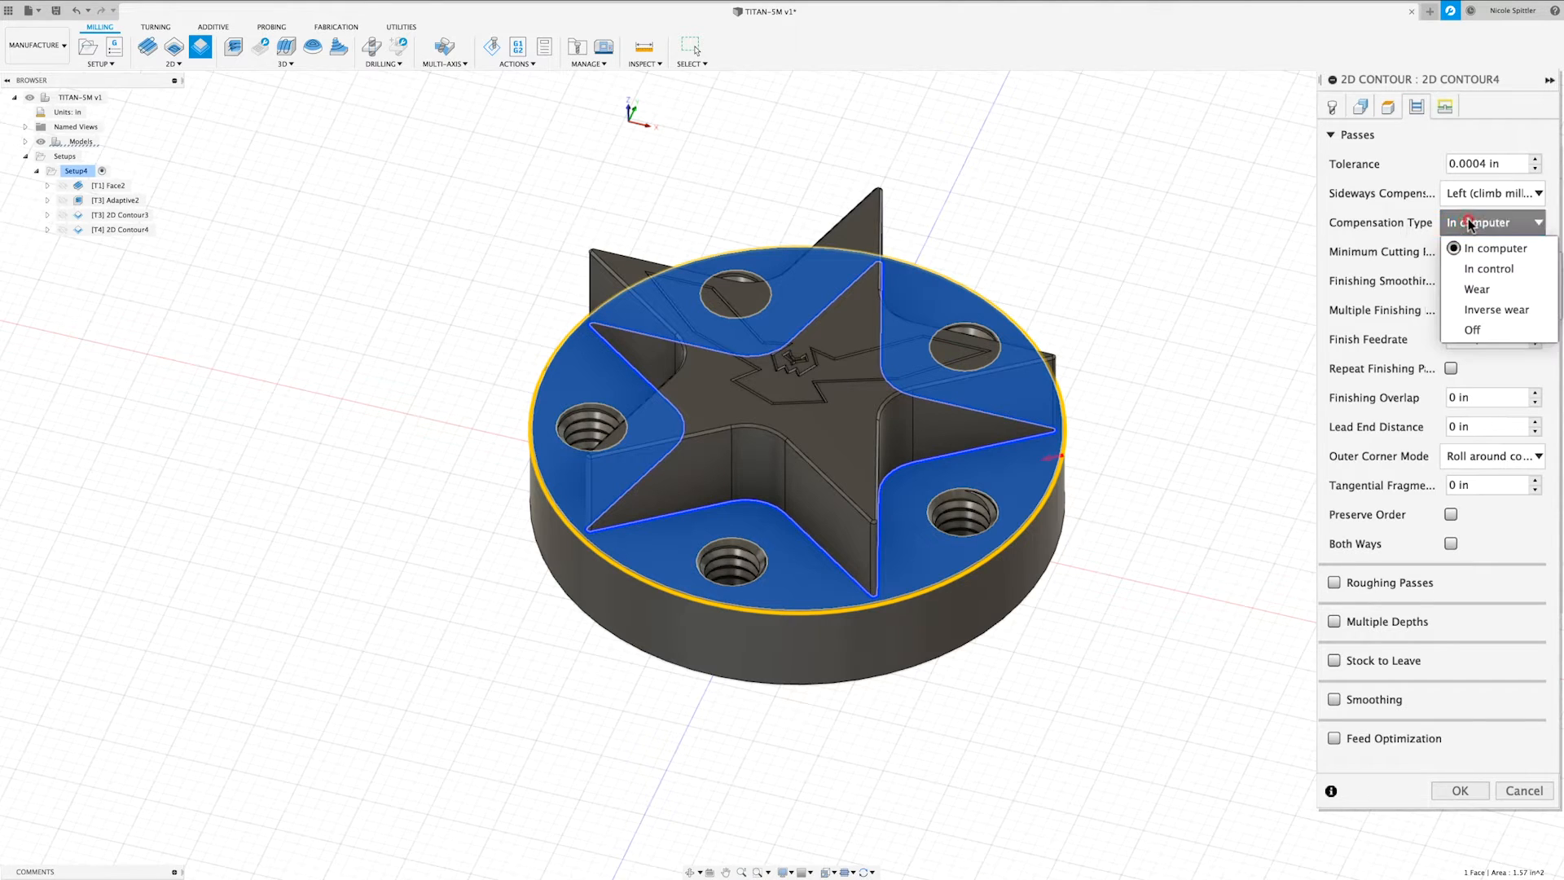
pyautogui.click(1479, 290)
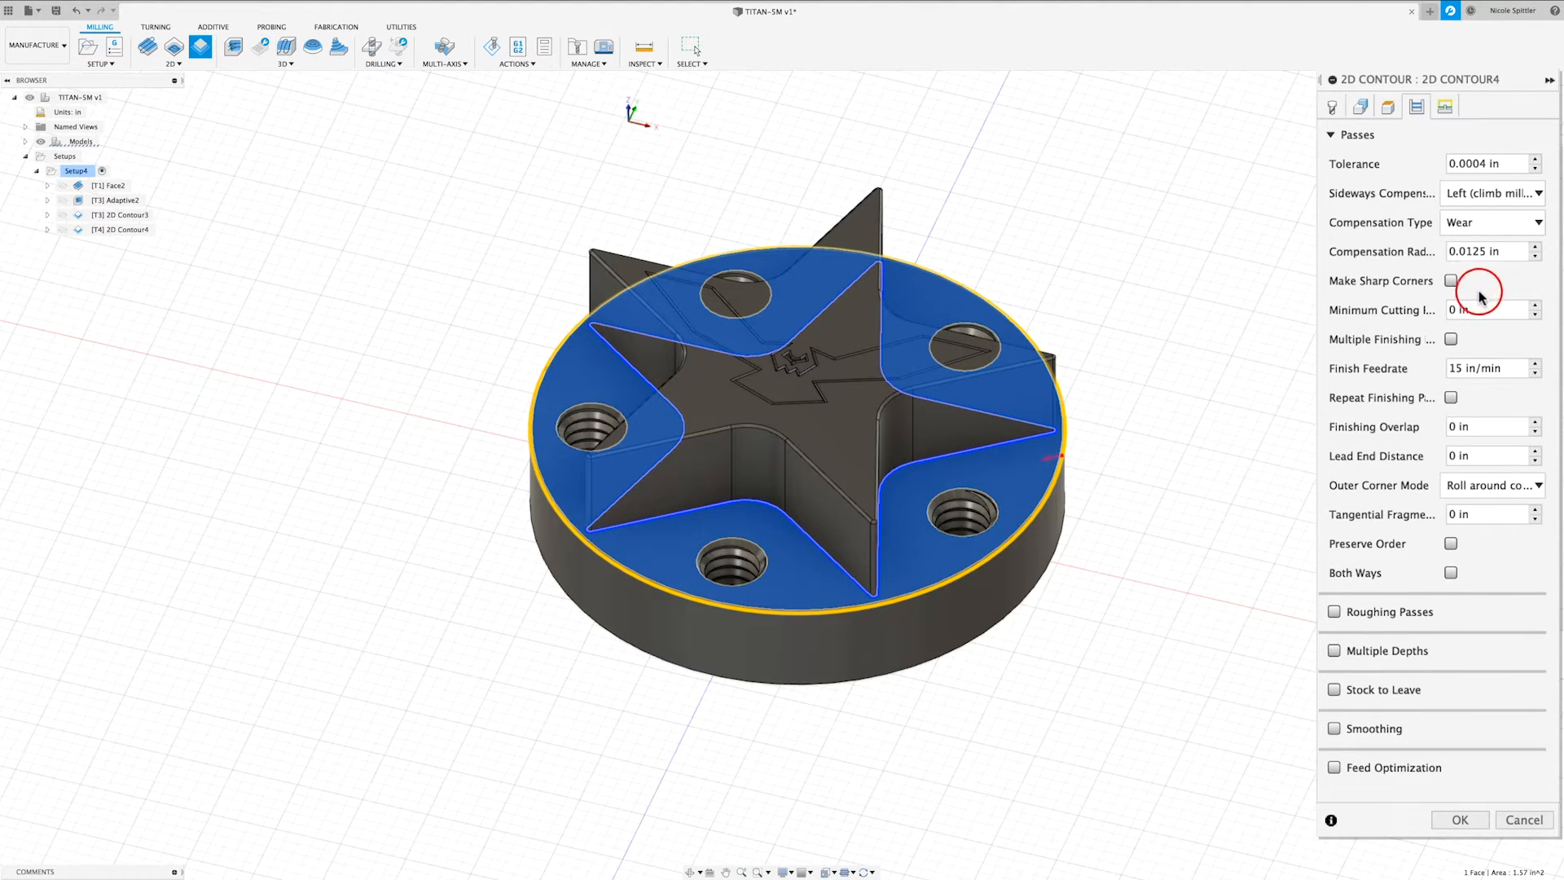
pyautogui.click(1451, 339)
pyautogui.click(1476, 348)
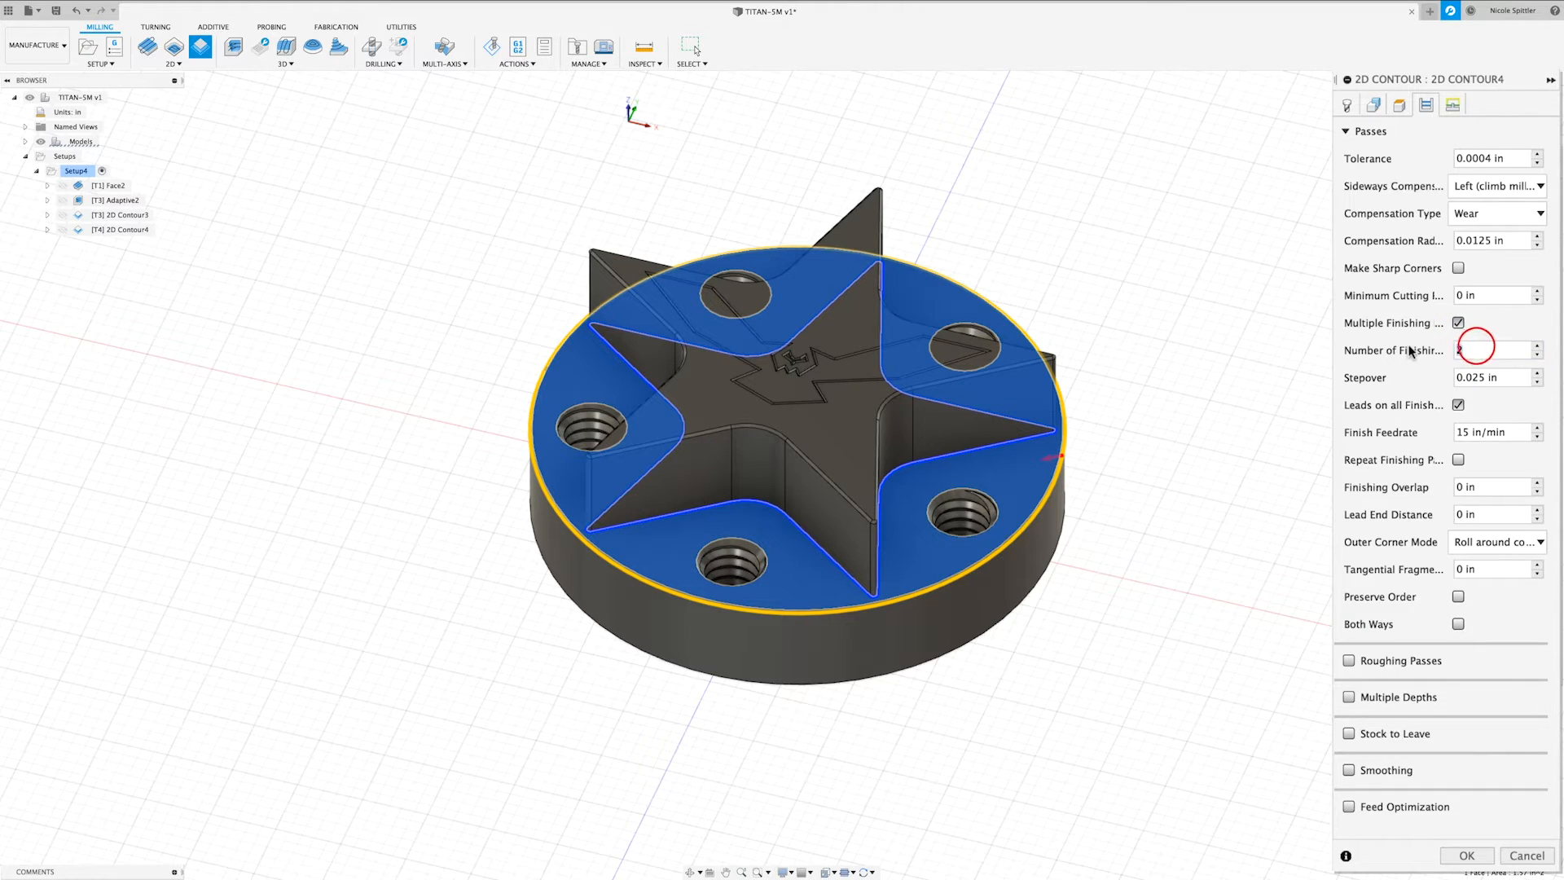
pyautogui.click(1479, 377)
# Enable roughing passes for the star contour with a maximum stepover of 0.15 in and 3 stepovers.
pyautogui.click(1349, 661)
pyautogui.moveTo(1496, 628); pyautogui.dragTo(1486, 628)
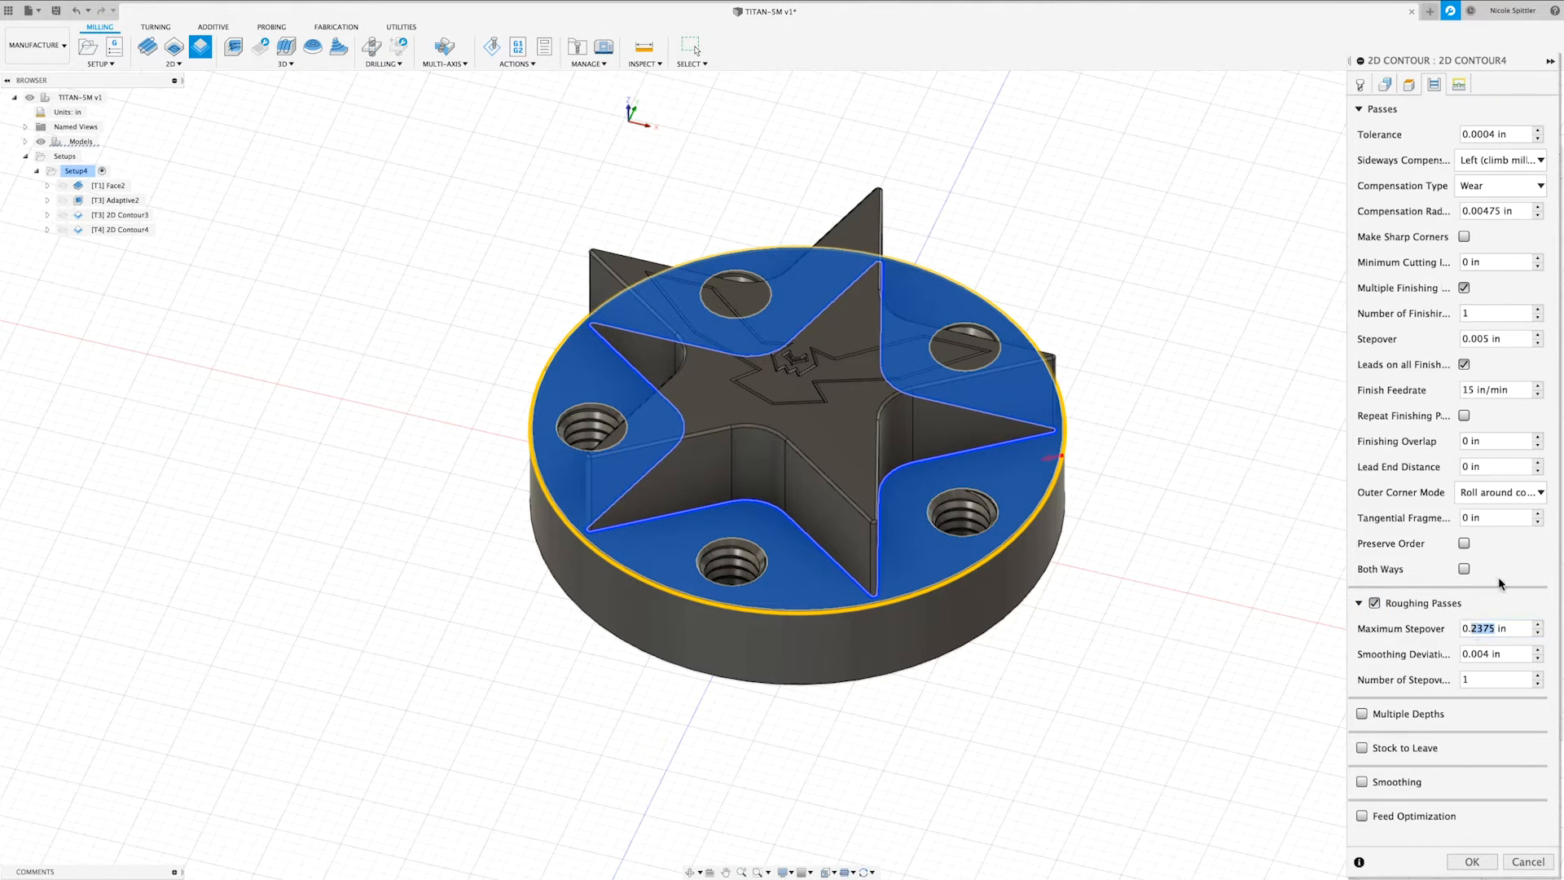
pyautogui.write('15')
pyautogui.click(1481, 673)
pyautogui.write('3')
# Adjust the star contour's lead-in sweep angle and generate its toolpath.
pyautogui.click(1459, 85)
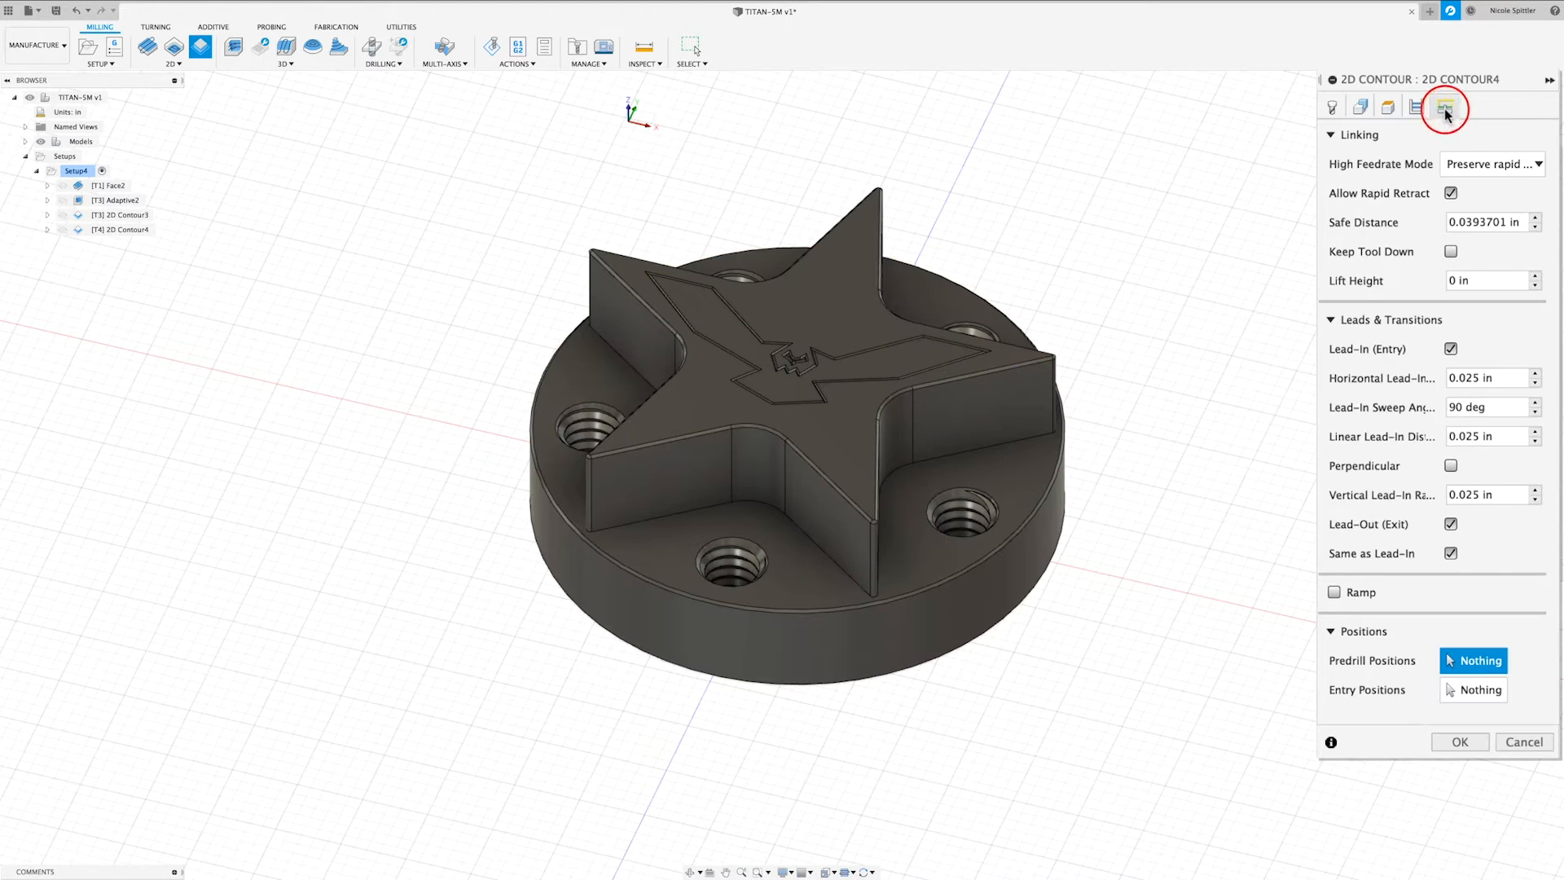
pyautogui.doubleClick(1466, 407)
pyautogui.click(1455, 741)
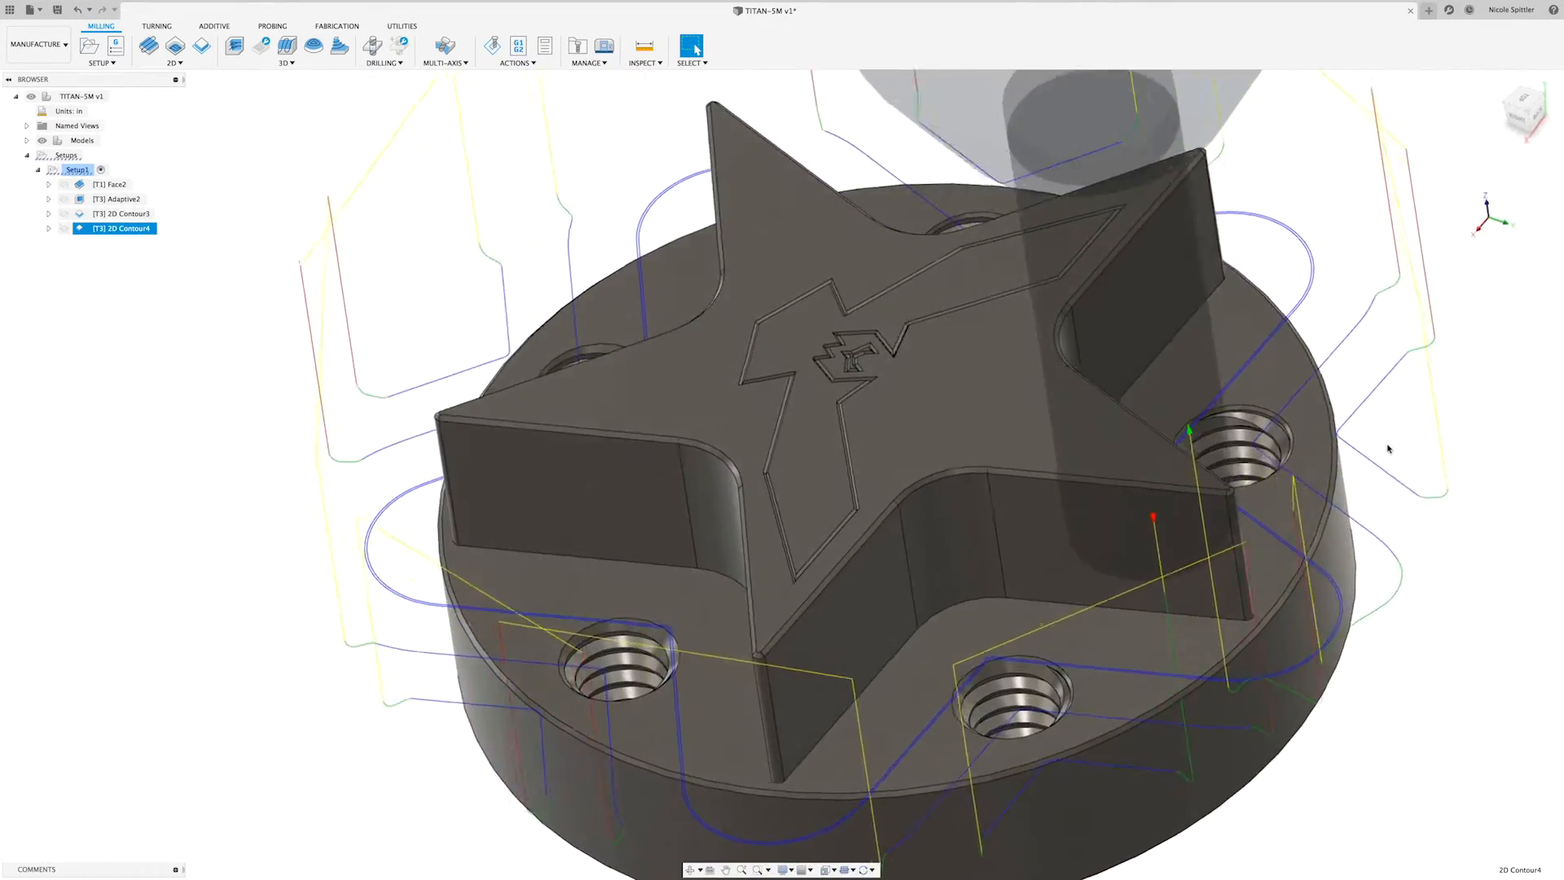
pyautogui.keyDown('shift'); pyautogui.hscroll(-10, 1389, 449); pyautogui.keyUp('shift')
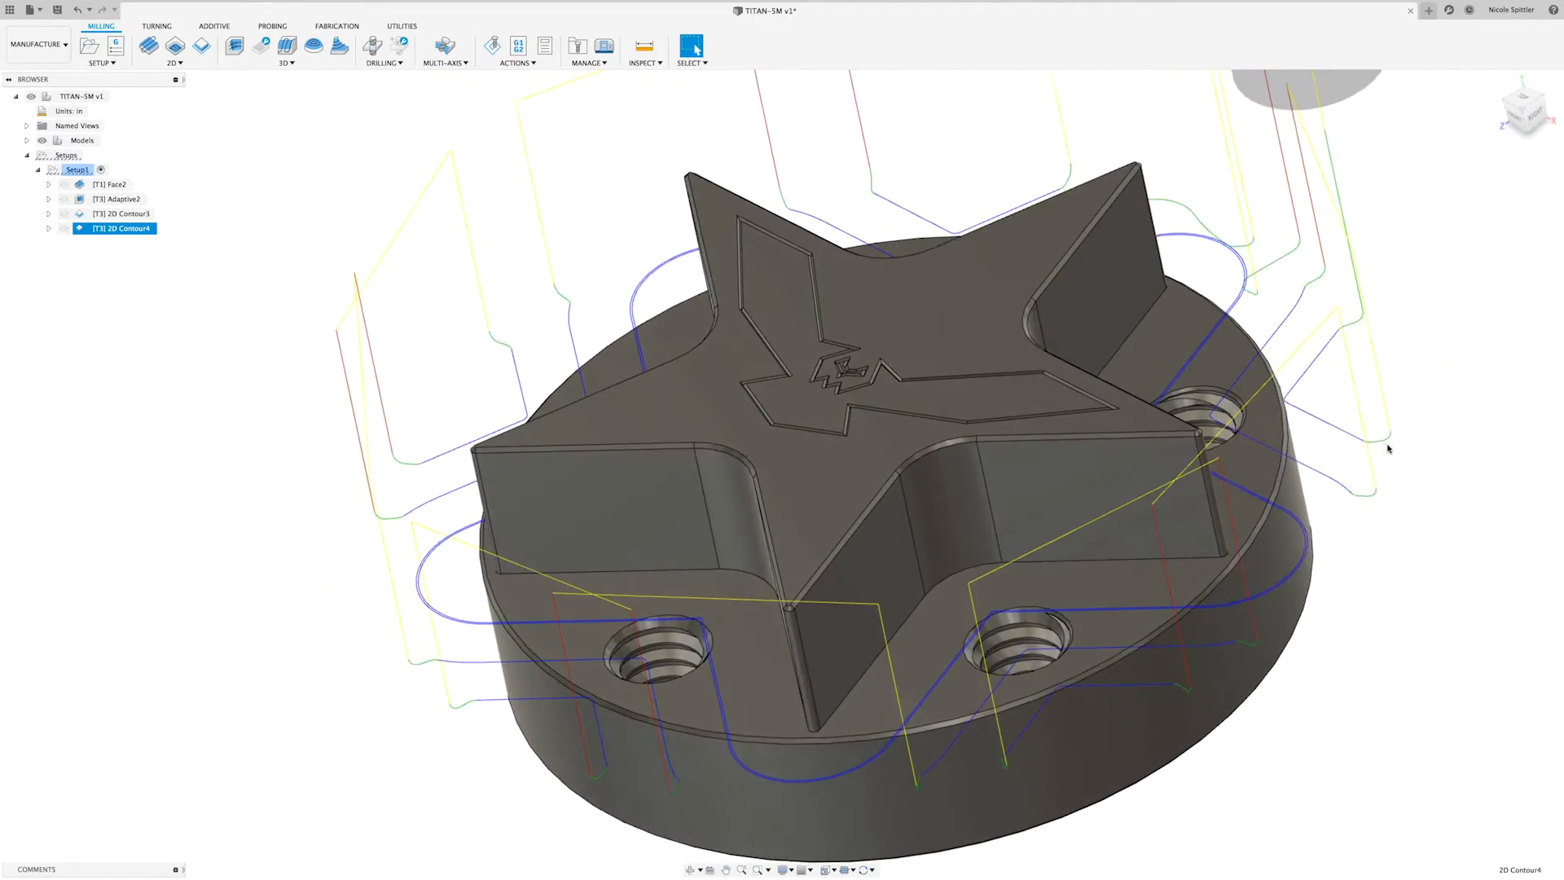
pyautogui.keyDown('shift'); pyautogui.scroll(3, 1389, 449); pyautogui.keyUp('shift')
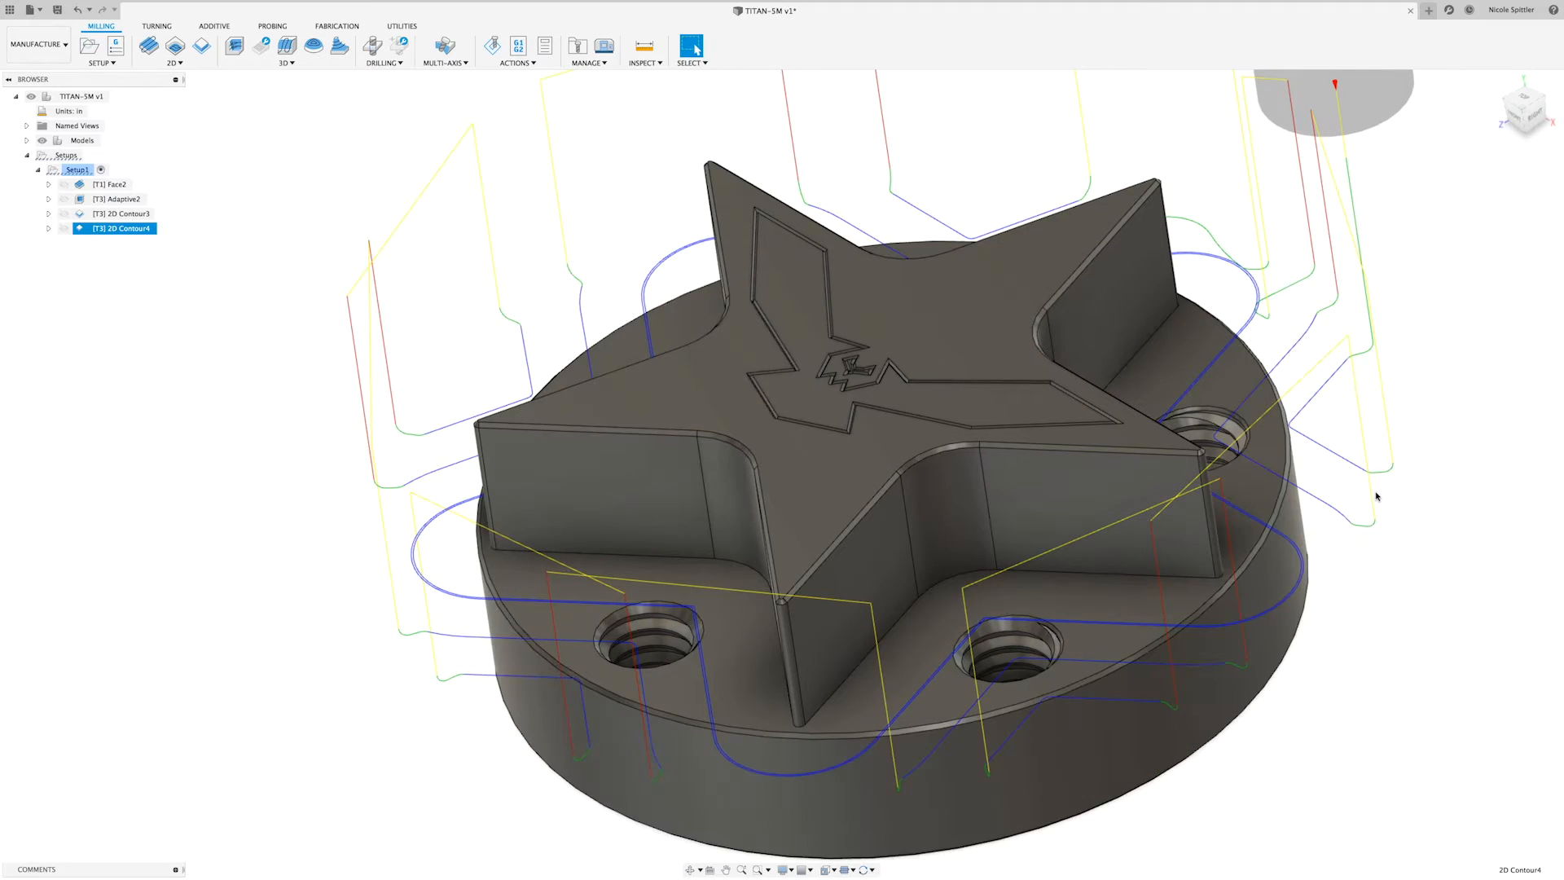
pyautogui.keyDown('shift'); pyautogui.hscroll(8, 1376, 496); pyautogui.keyUp('shift')
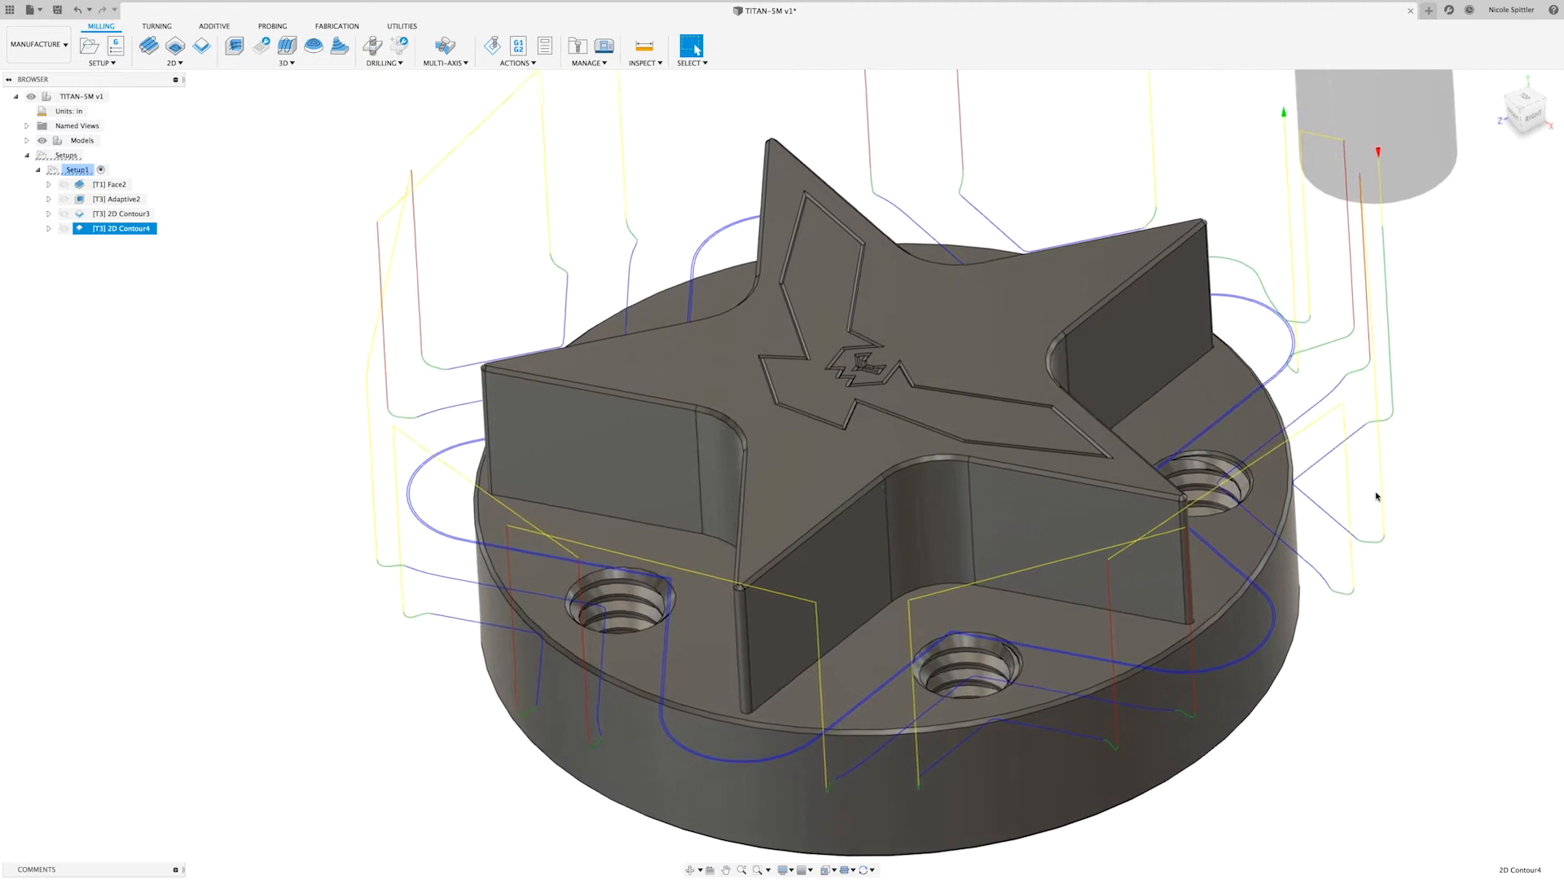
pyautogui.keyDown('shift'); pyautogui.hscroll(8, 1376, 496); pyautogui.keyUp('shift')
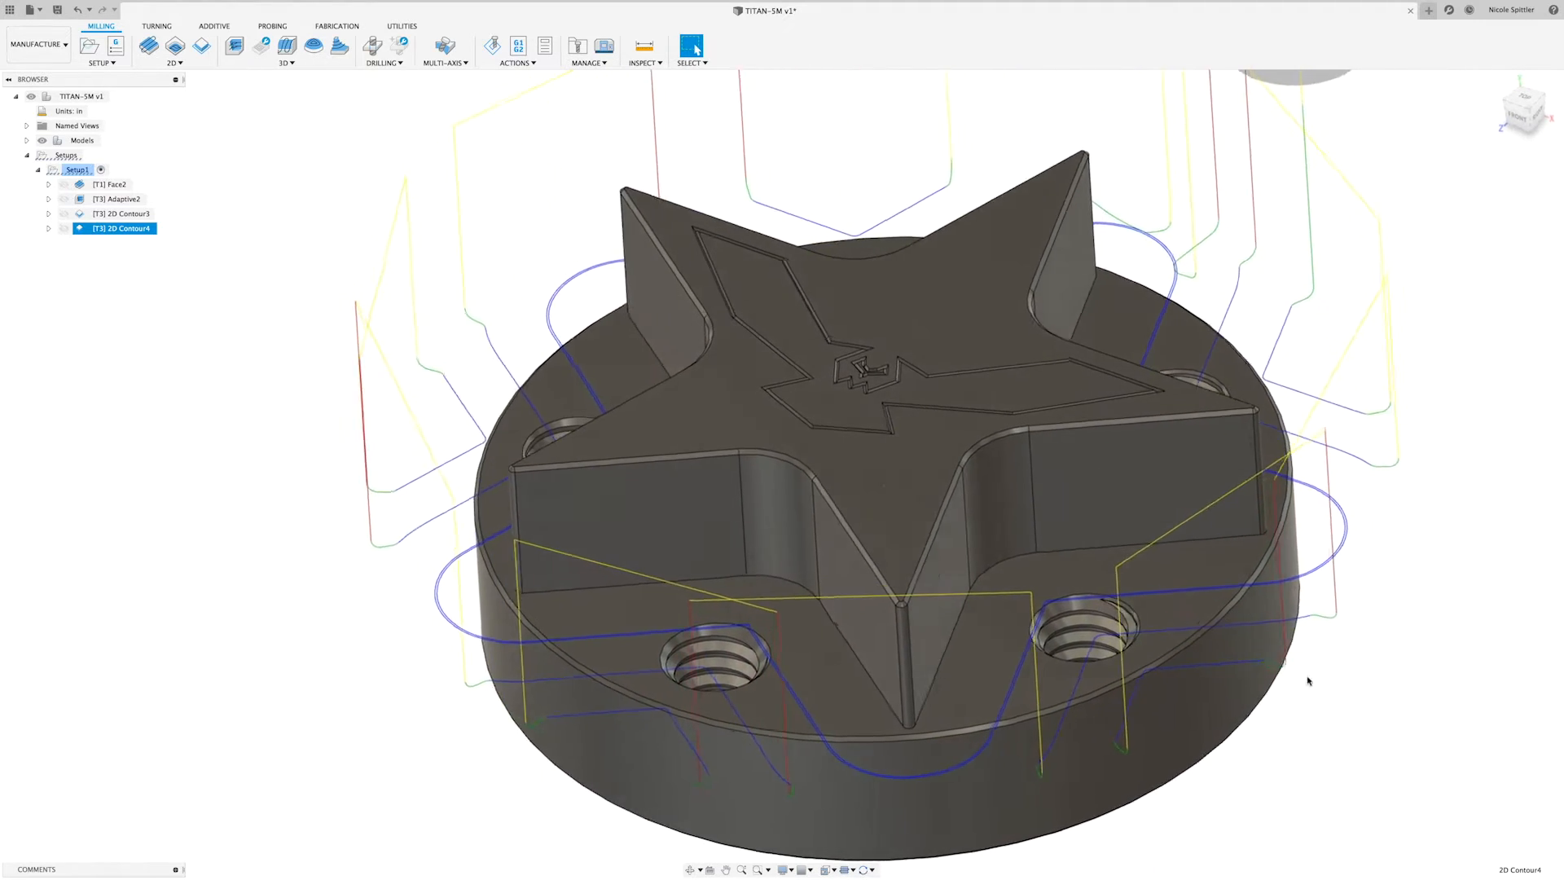
pyautogui.keyDown('shift'); pyautogui.hscroll(6, 1325, 676); pyautogui.keyUp('shift')
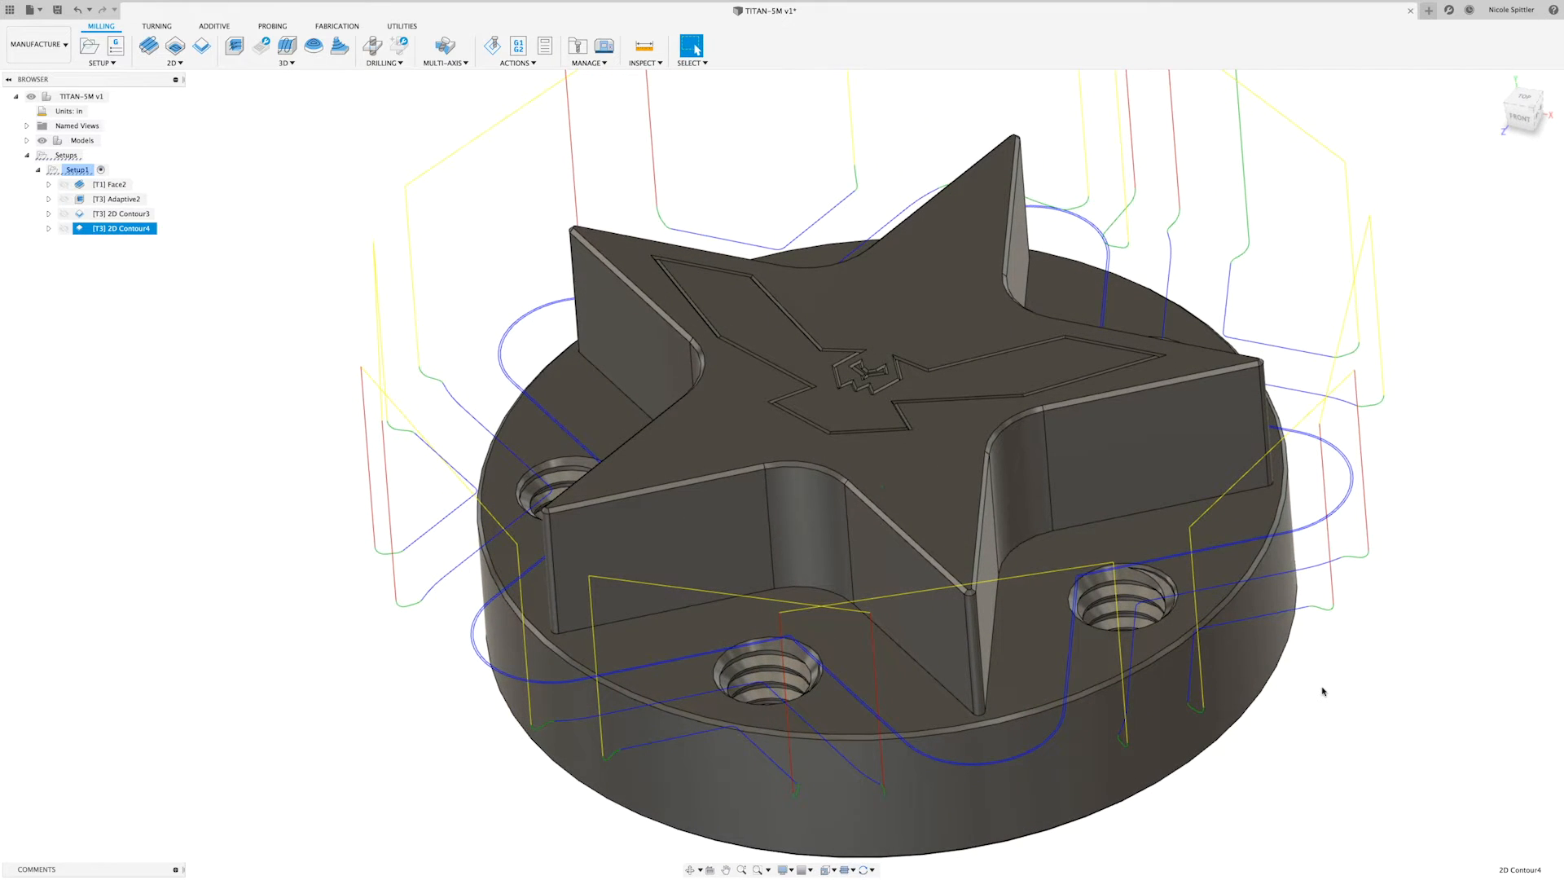
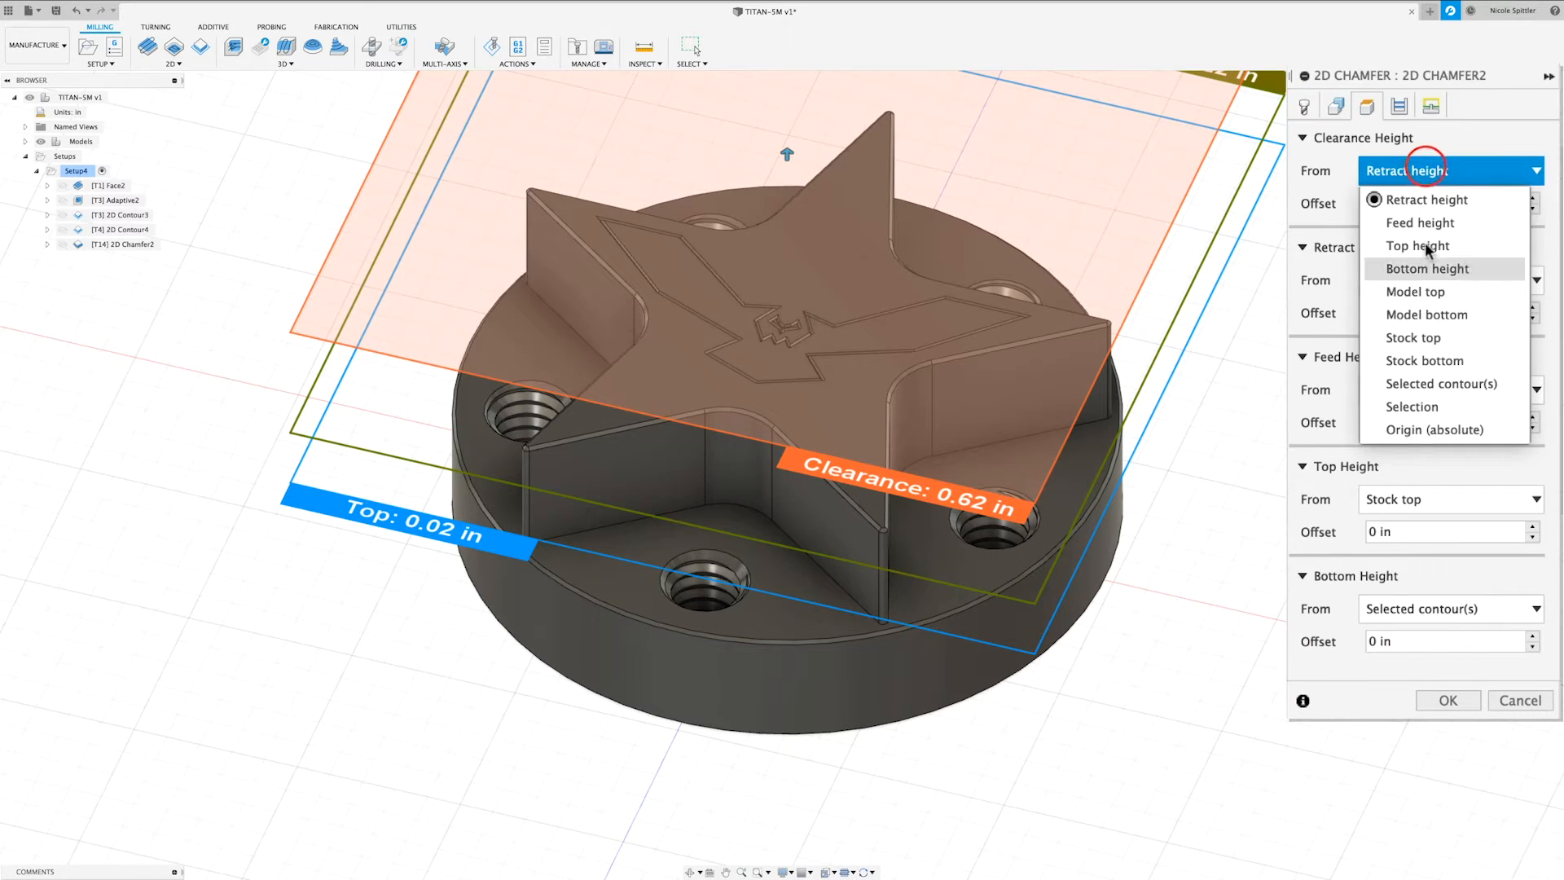
# Reference the chamfer's clearance, retract, feed and top heights to the model top, with 0.4, 0.2, 0.2 and 0 in offsets.
pyautogui.click(1442, 279)
pyautogui.click(1443, 404)
pyautogui.click(1448, 391)
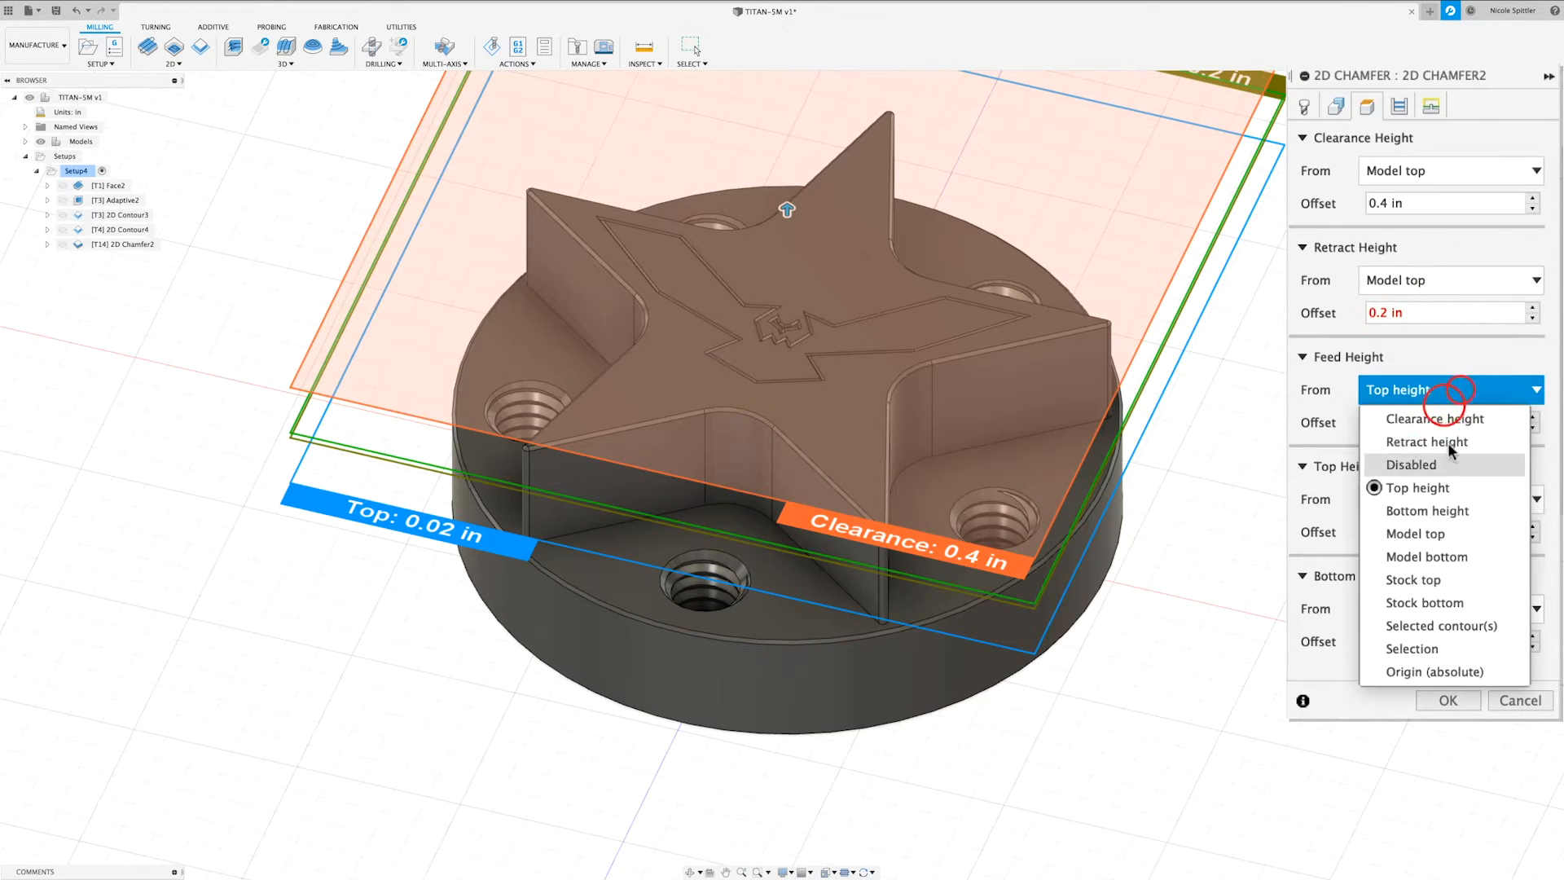
pyautogui.click(1437, 525)
pyautogui.click(1449, 503)
pyautogui.click(1429, 621)
# Set the chamfer's bottom height from a selection, using the flat base face around the star.
pyautogui.click(1444, 608)
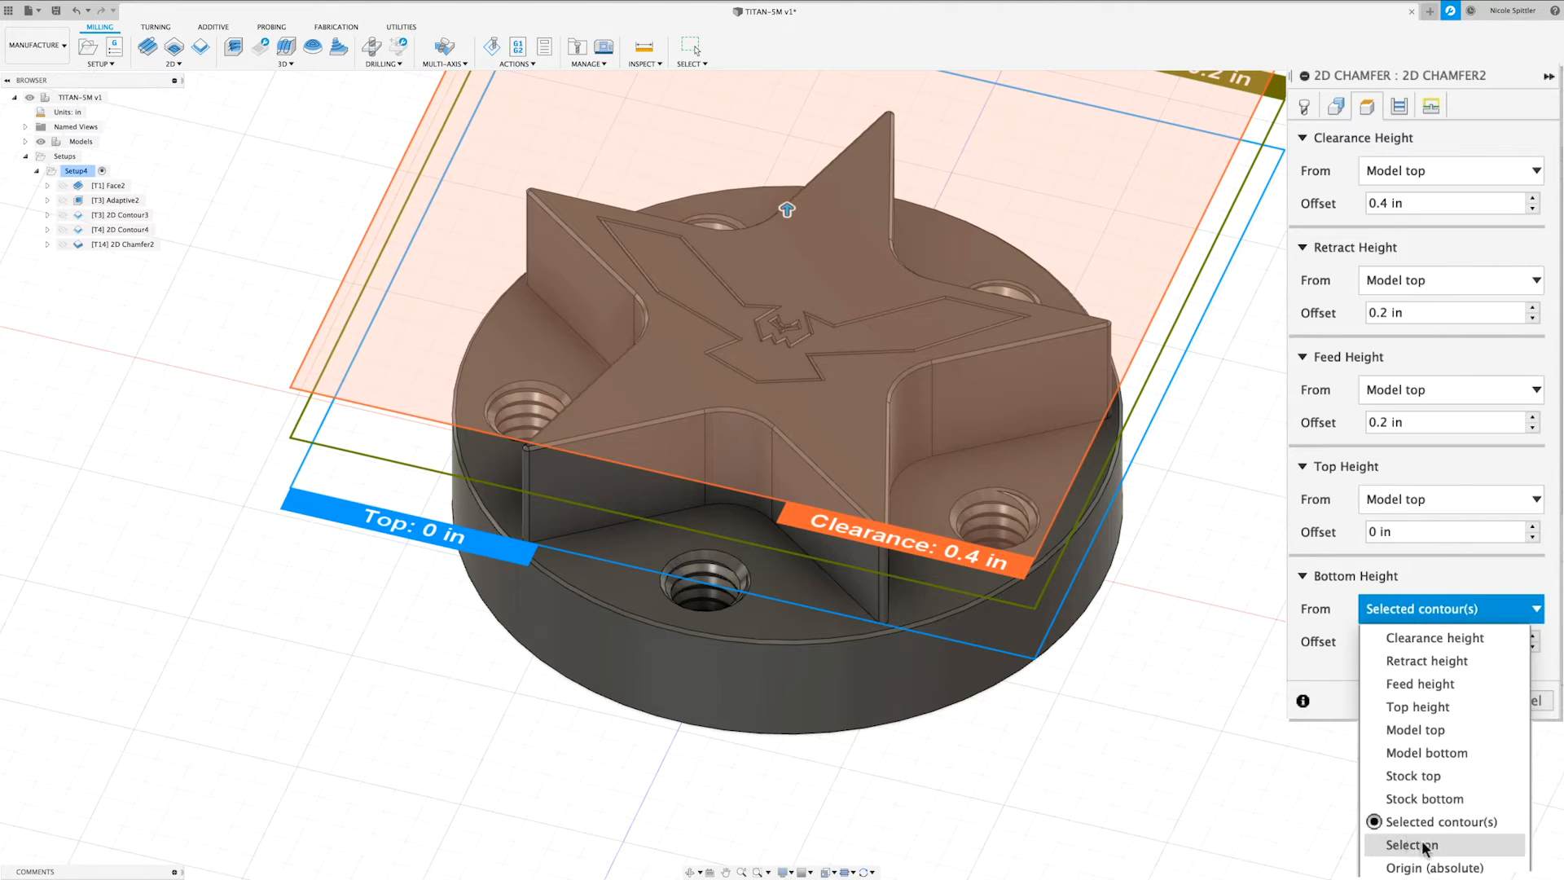
pyautogui.click(1424, 845)
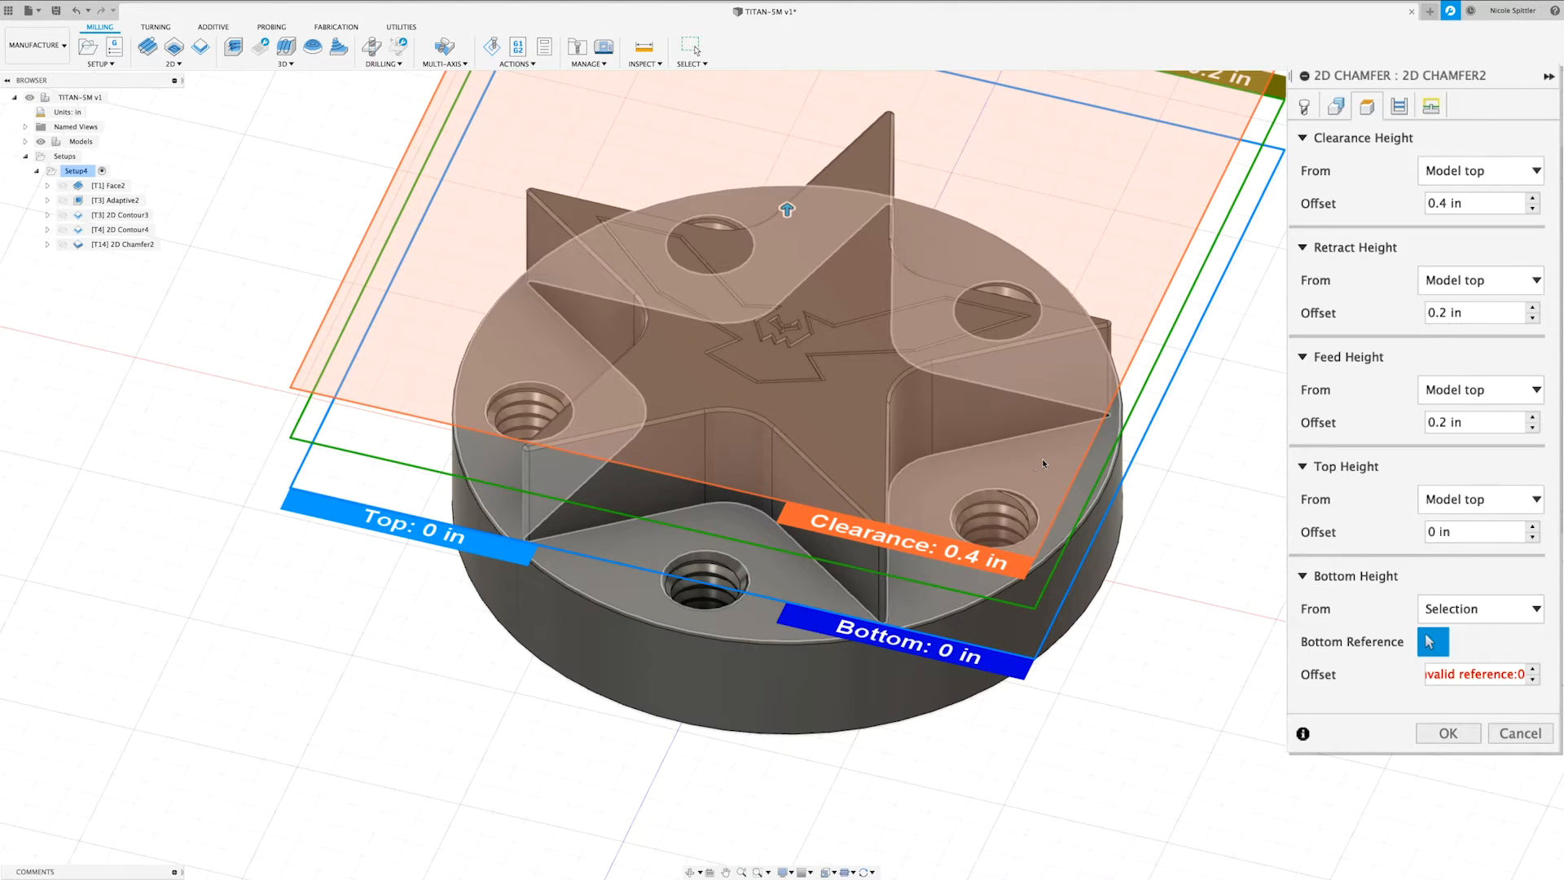
pyautogui.click(1033, 465)
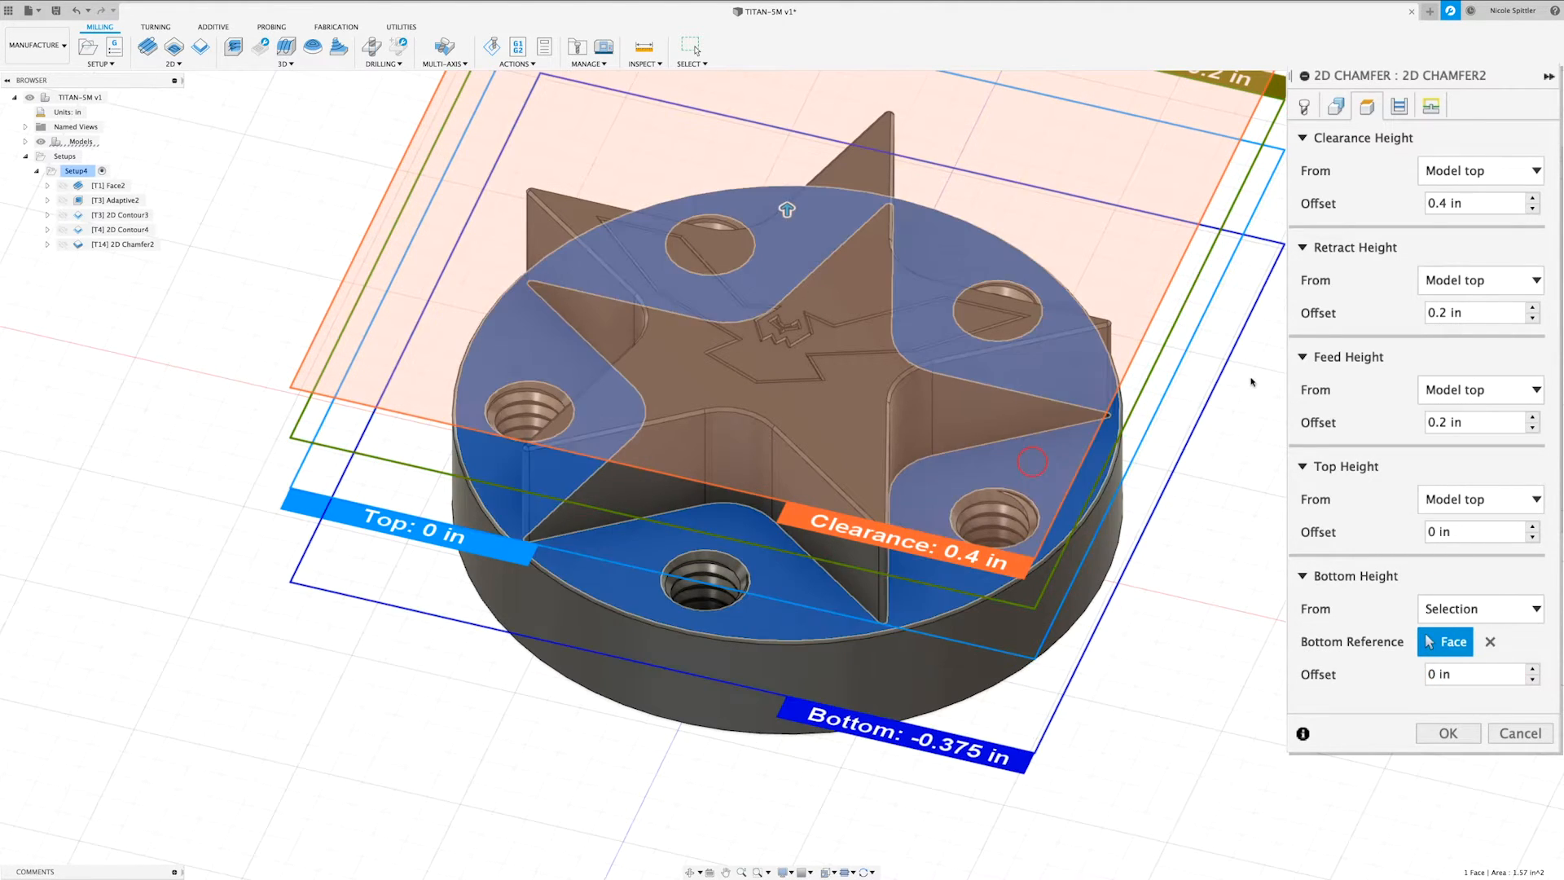
# Set the chamfer's compensation type to Wear, chamfer width to 0, tip offset to 0.1775 in and chamfer clearance to 0.005 in.
pyautogui.click(1379, 120)
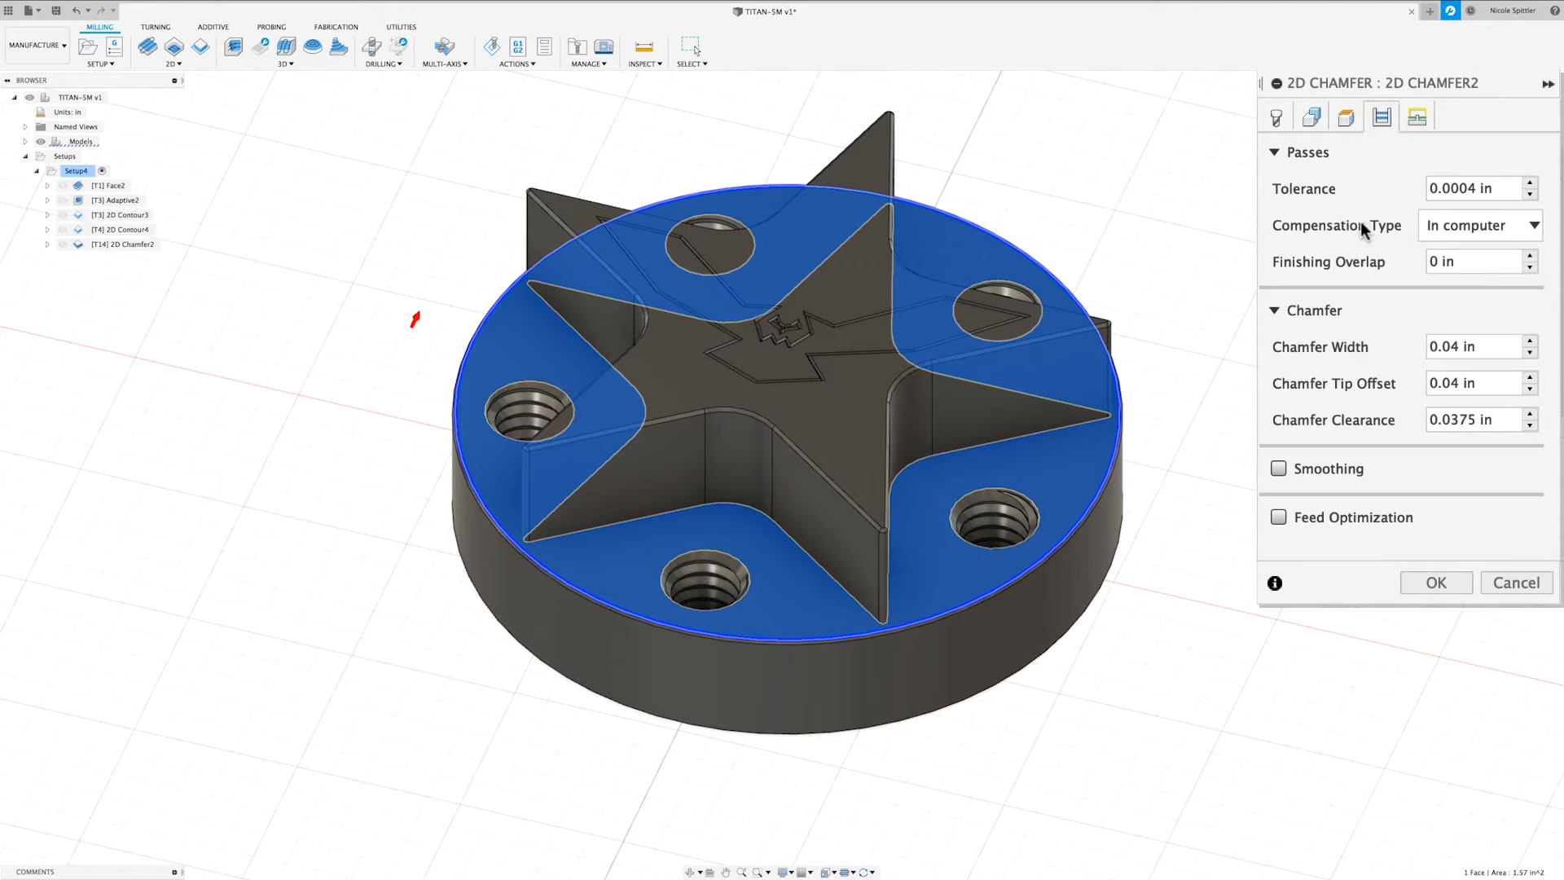
pyautogui.click(1517, 225)
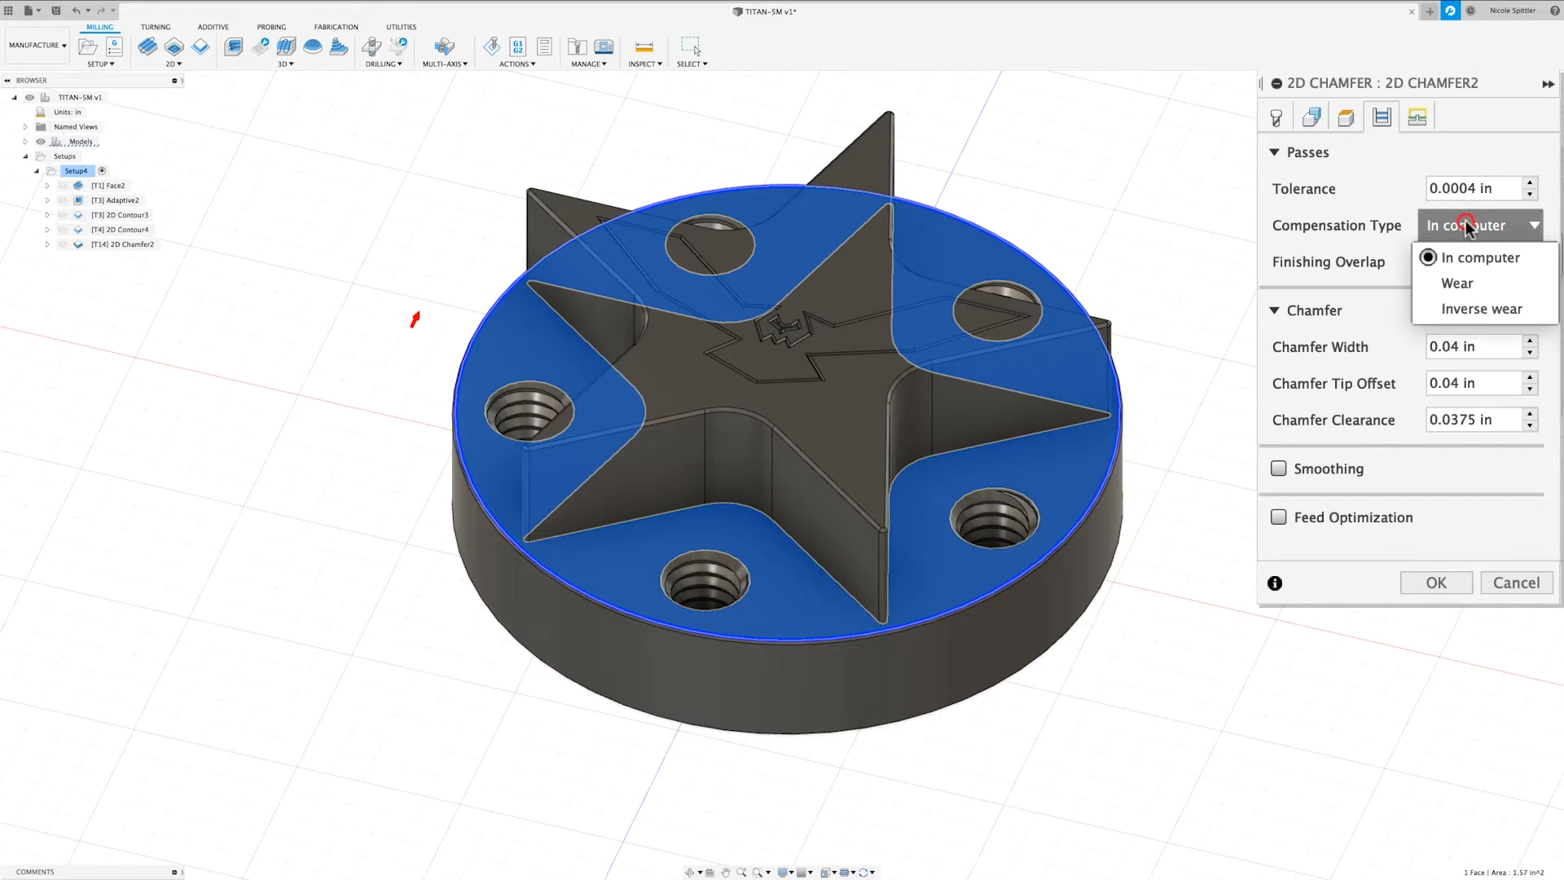
pyautogui.click(1468, 282)
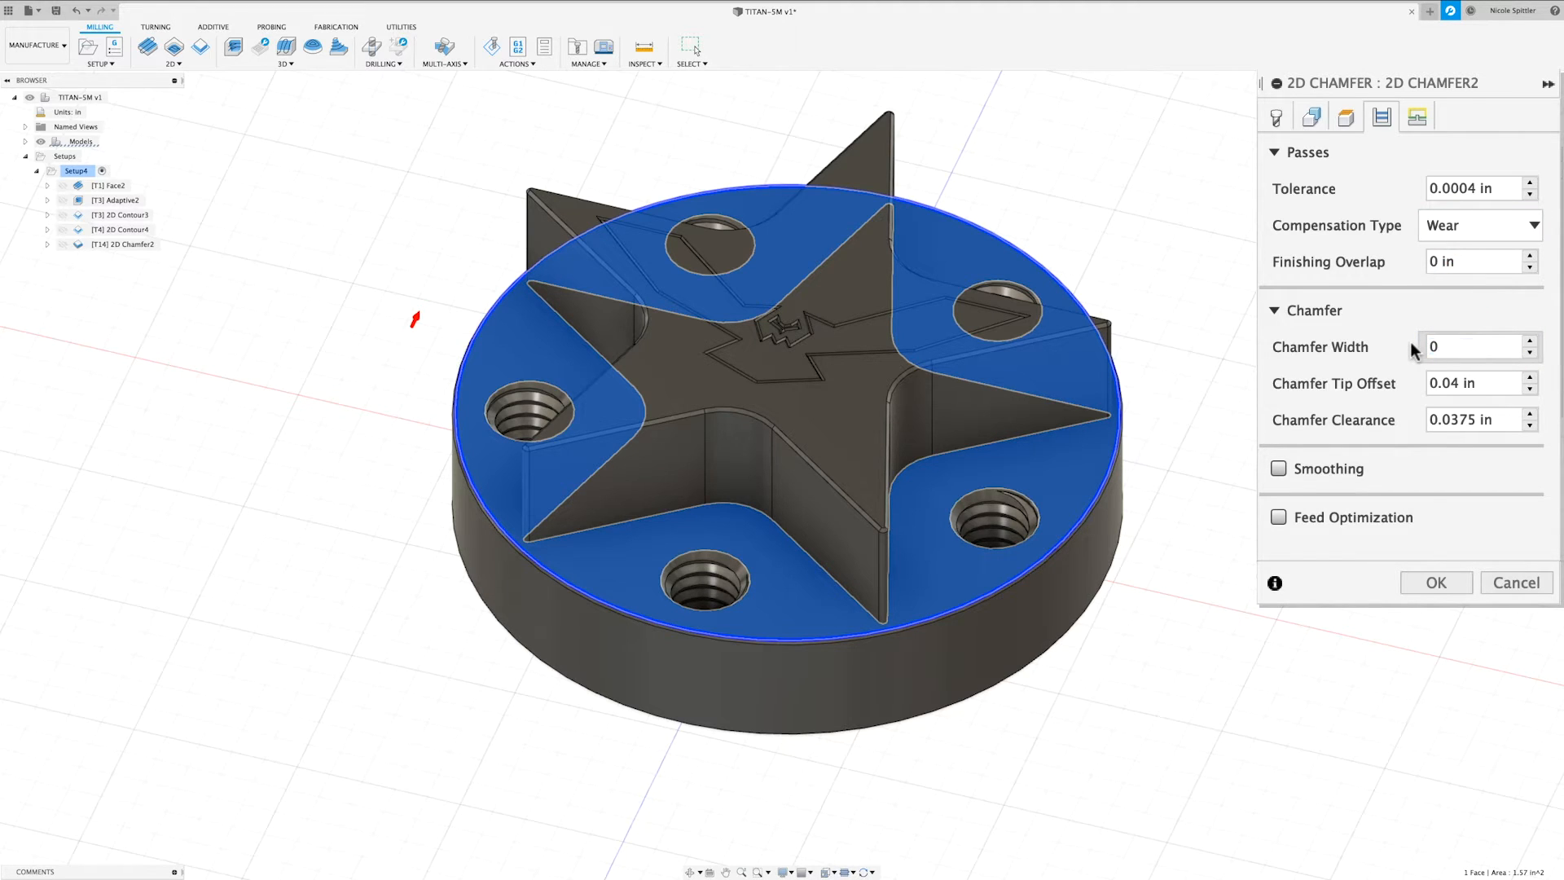
pyautogui.press('Tab')
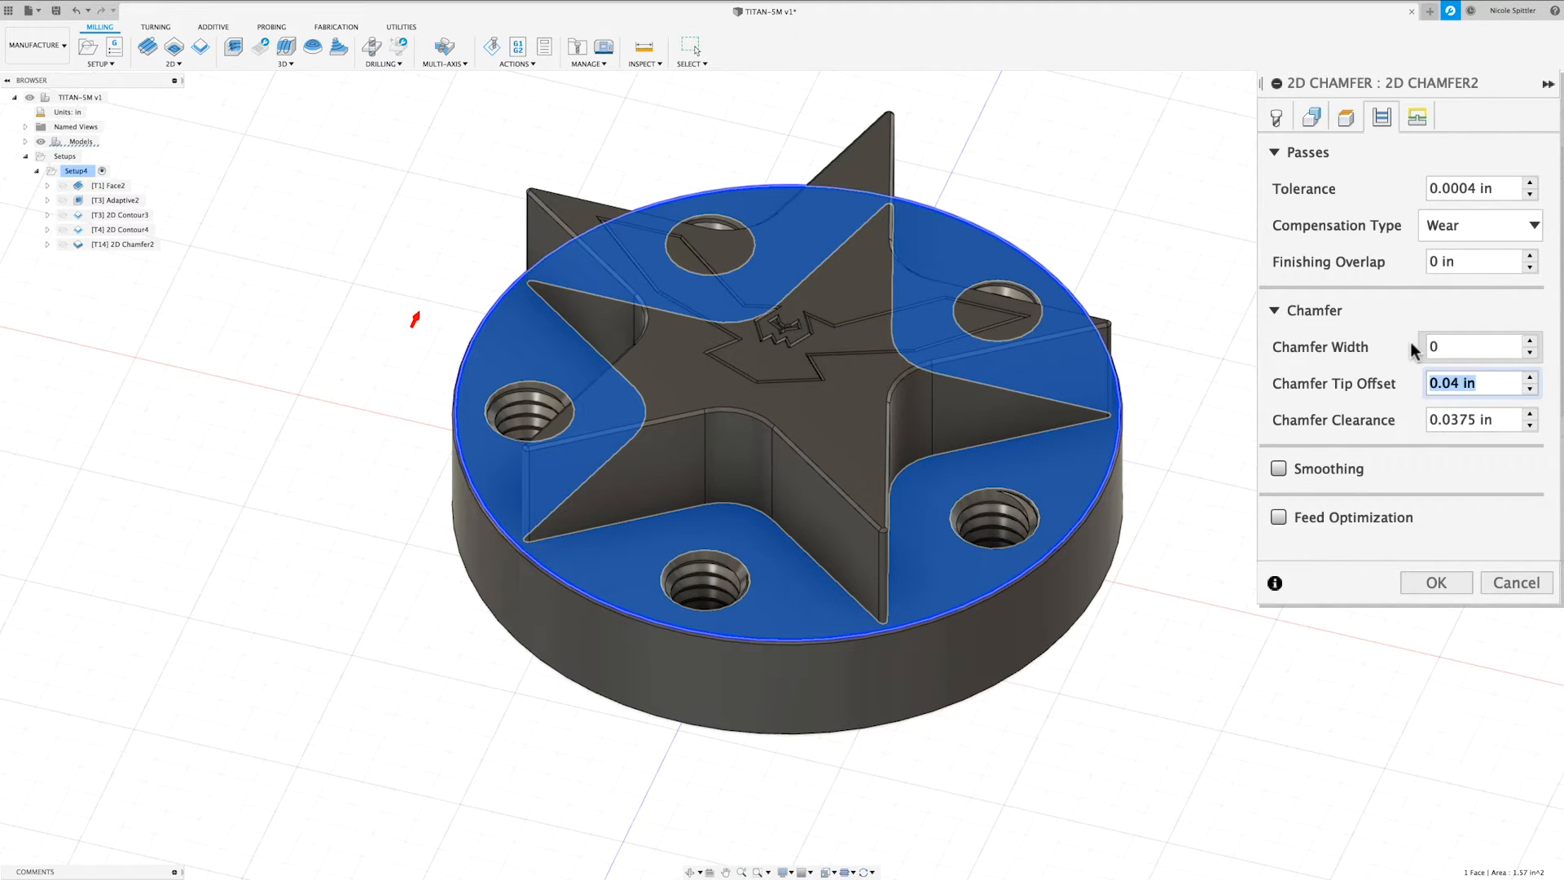
pyautogui.write('.1775')
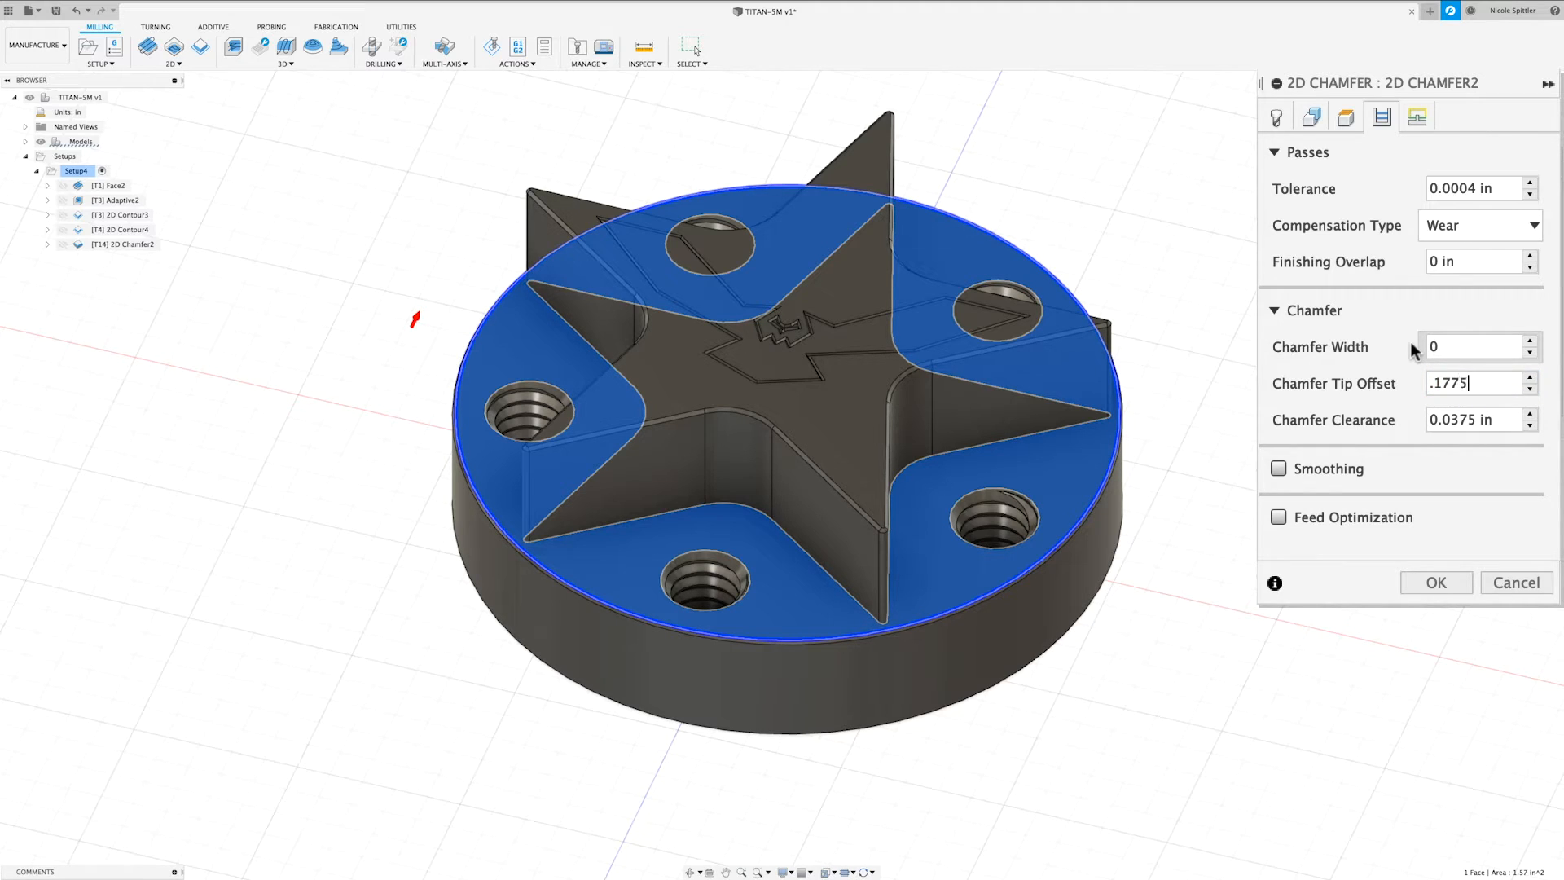
pyautogui.moveTo(1484, 419); pyautogui.dragTo(1375, 417)
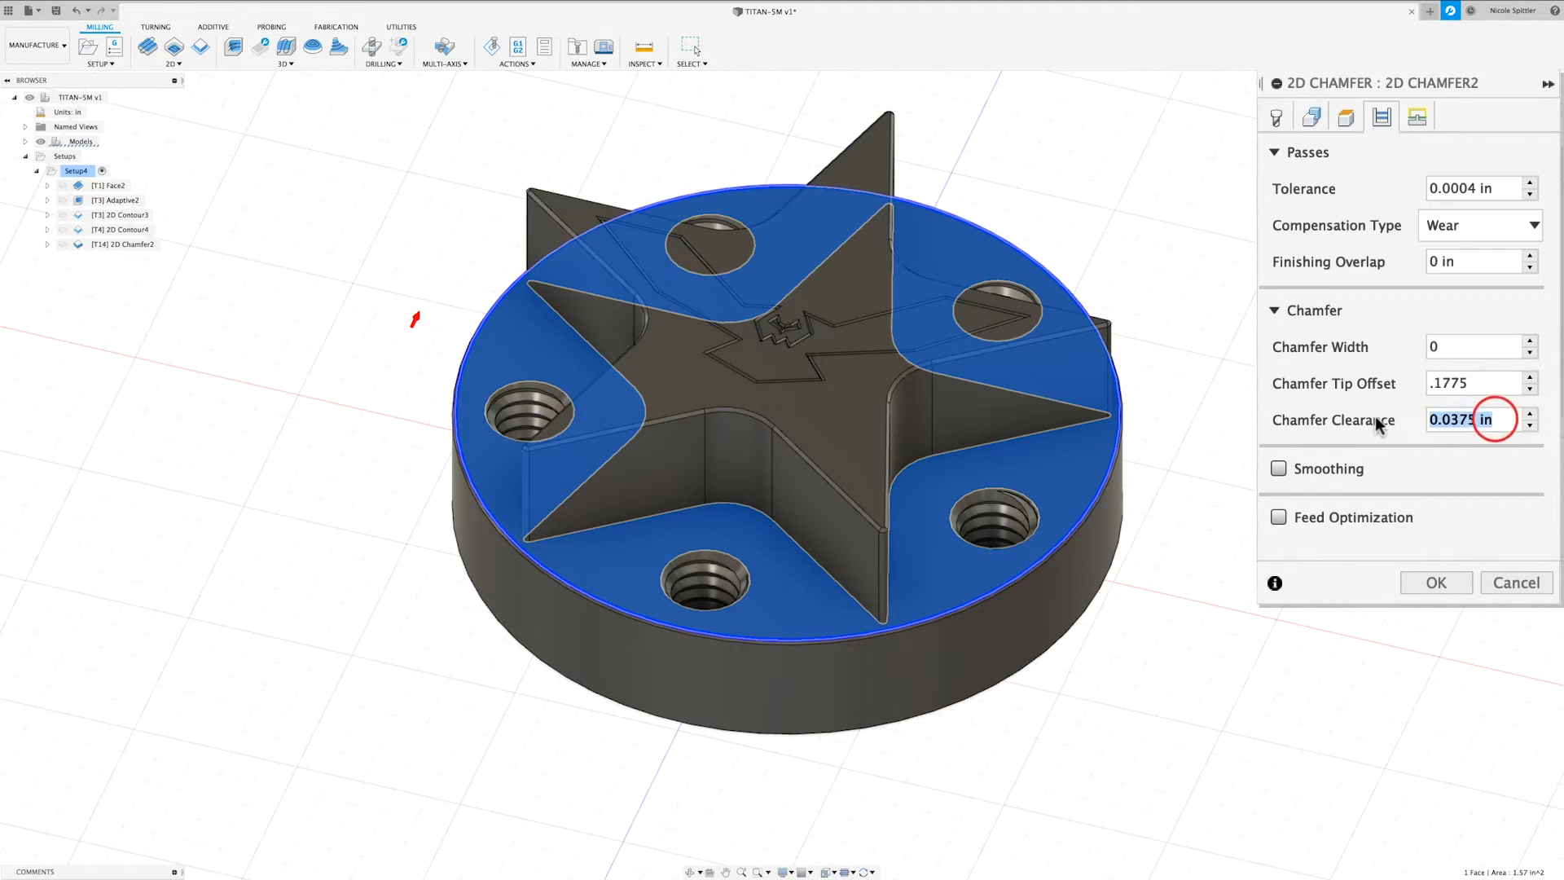
pyautogui.write('.005')
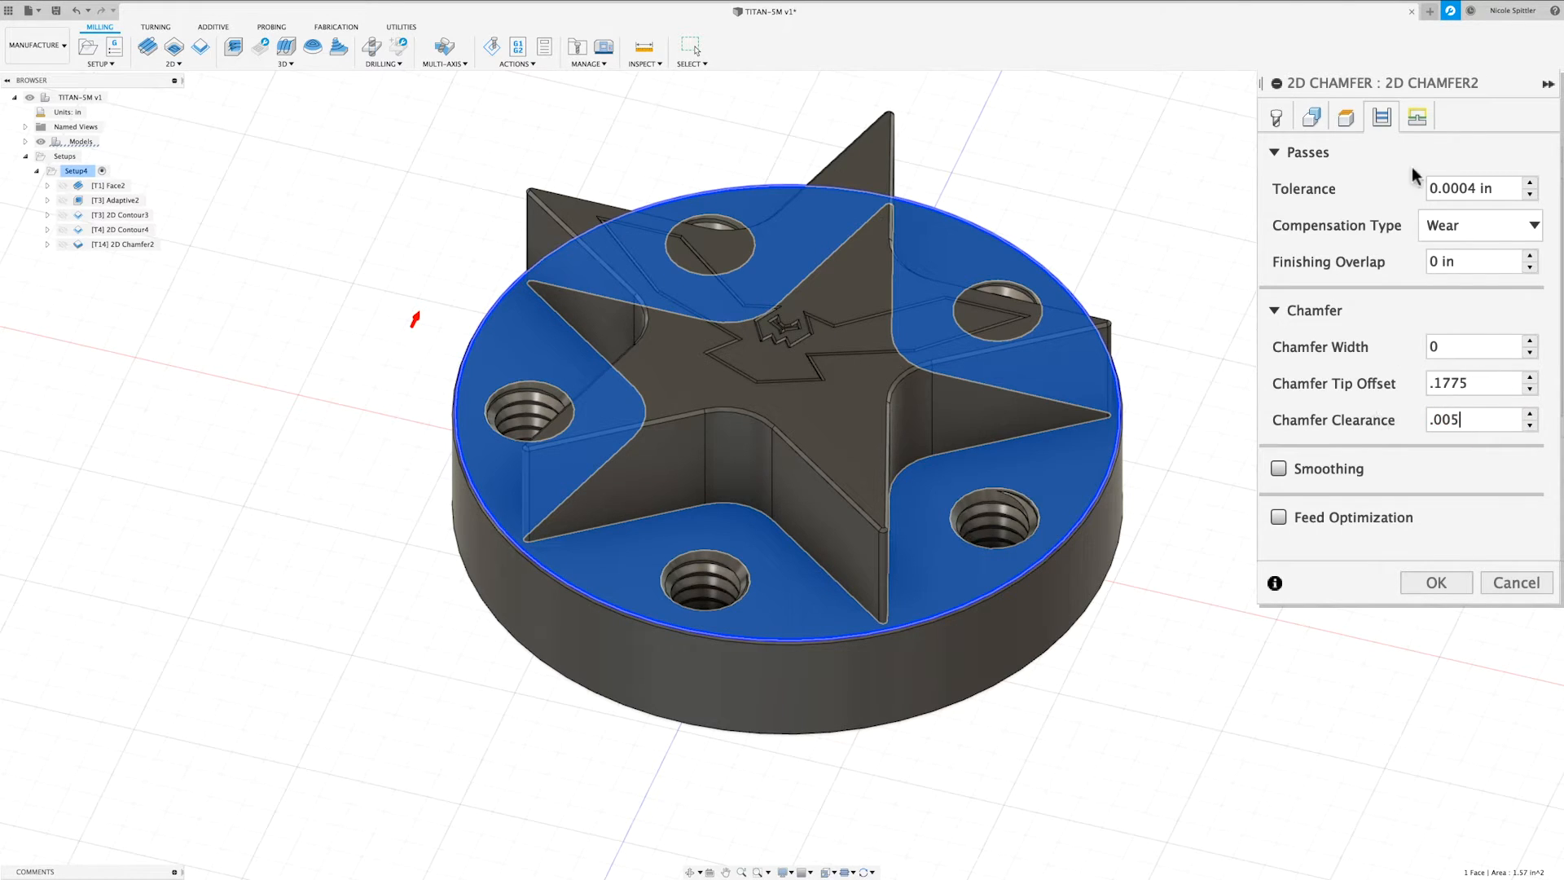
# Set the chamfer's lead-in sweep angle to 45 degrees and linear lead-in distance to 0.1 in, and generate the toolpath.
pyautogui.click(1415, 117)
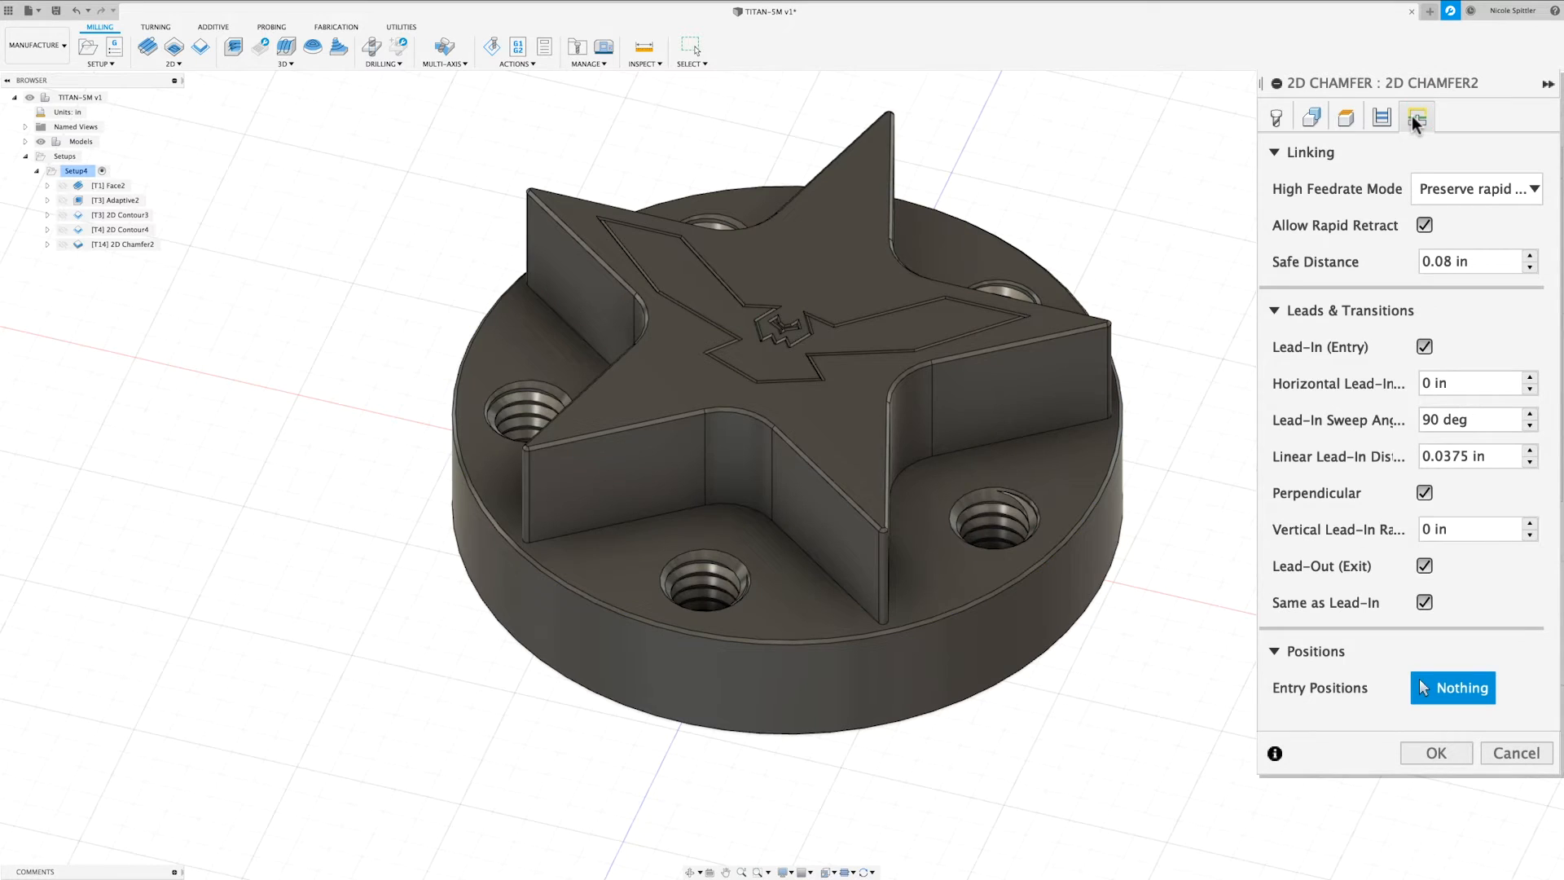
pyautogui.doubleClick(1432, 420)
pyautogui.write('45')
pyautogui.click(1473, 458)
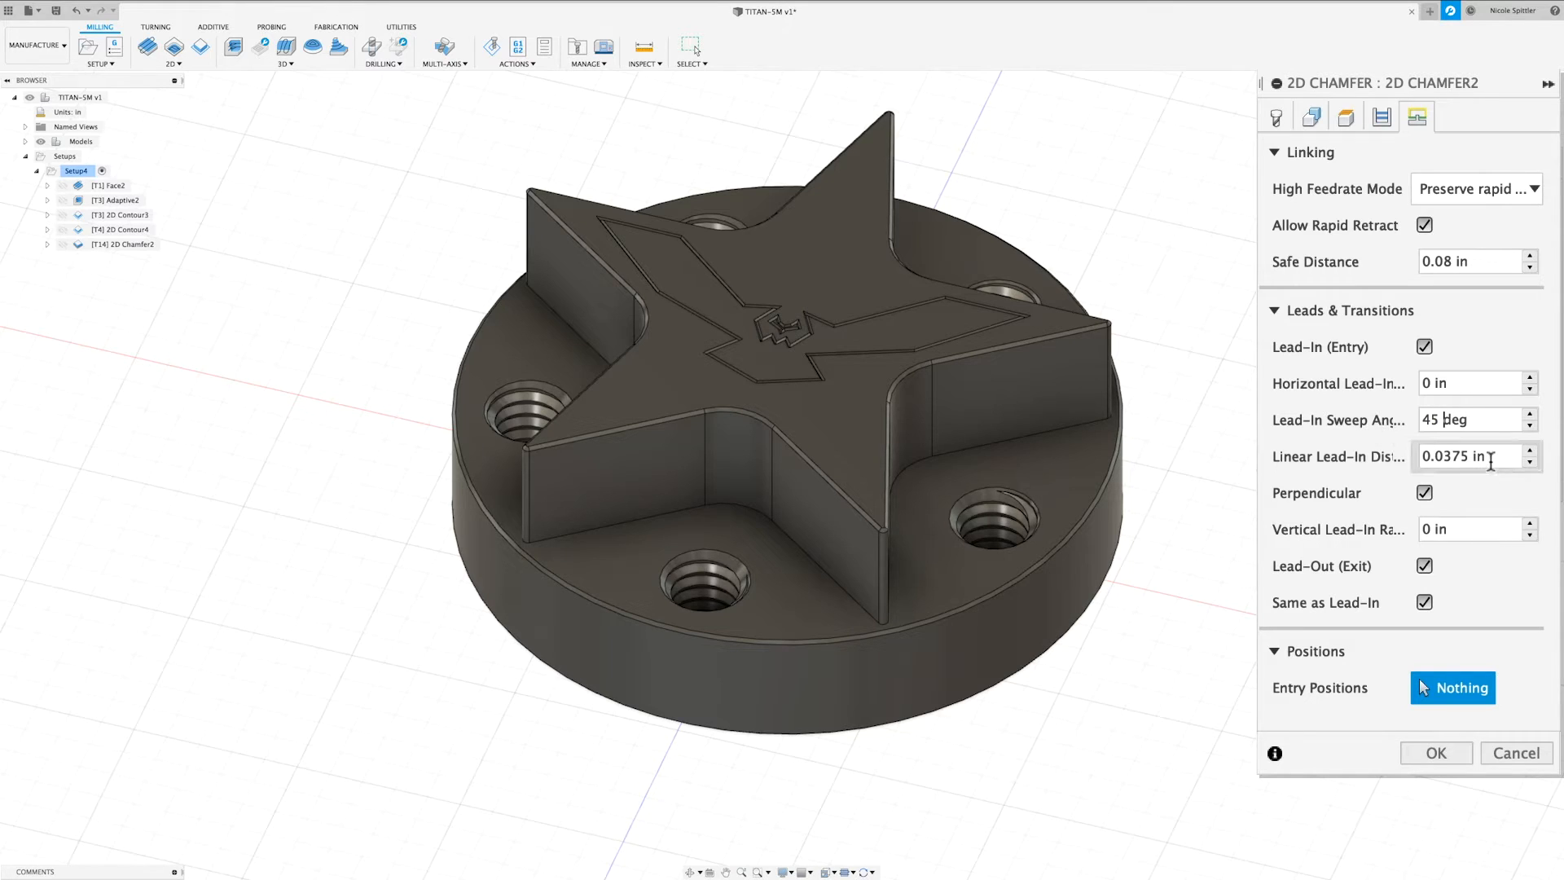
pyautogui.doubleClick(1491, 460)
pyautogui.write('.1')
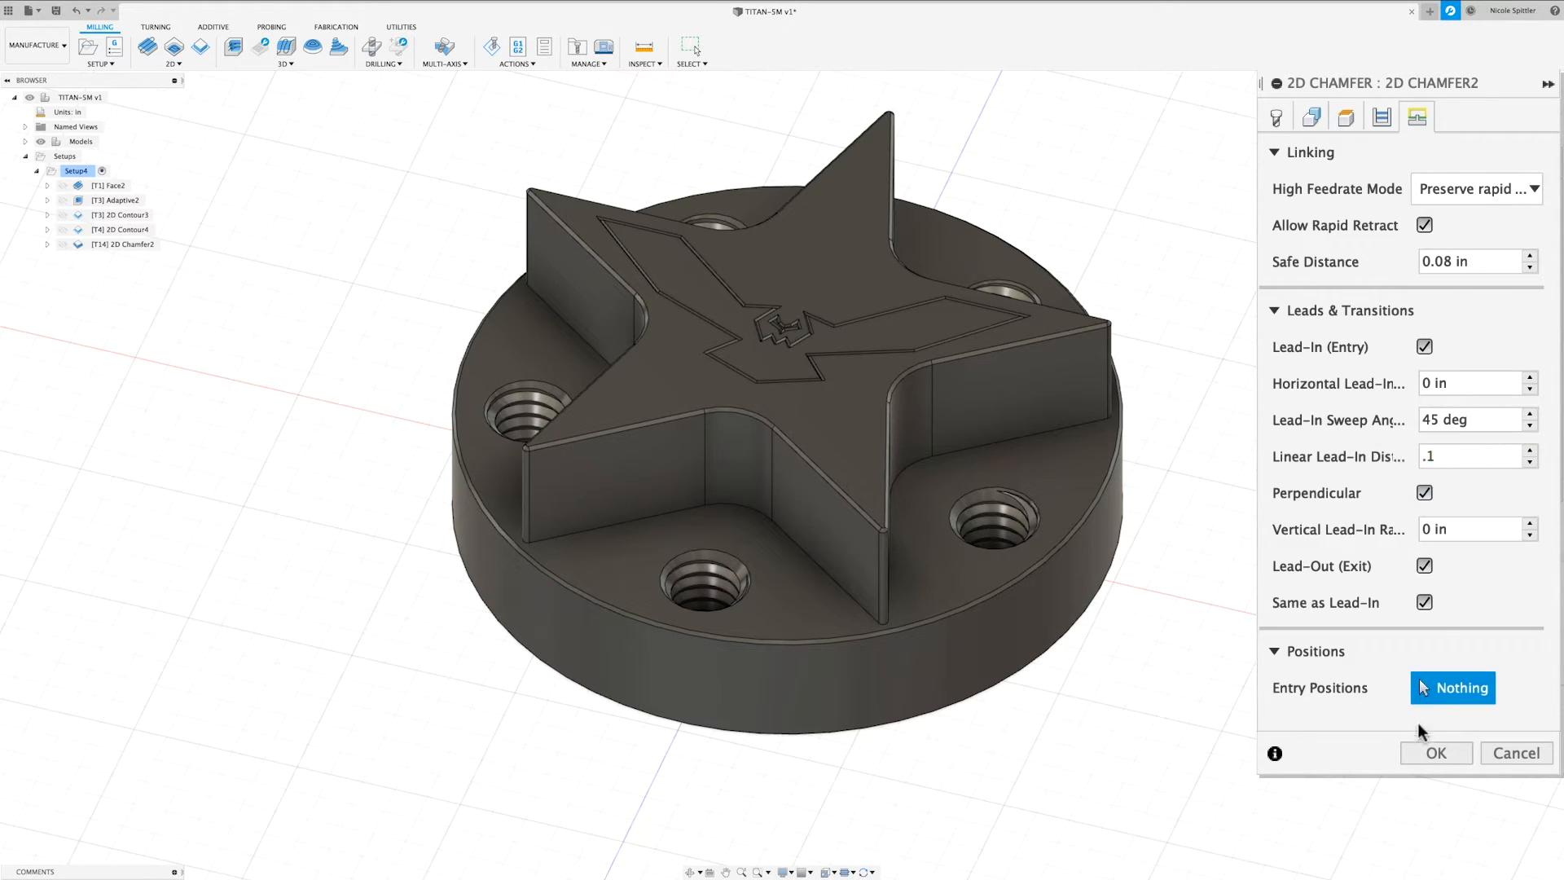
pyautogui.click(1426, 748)
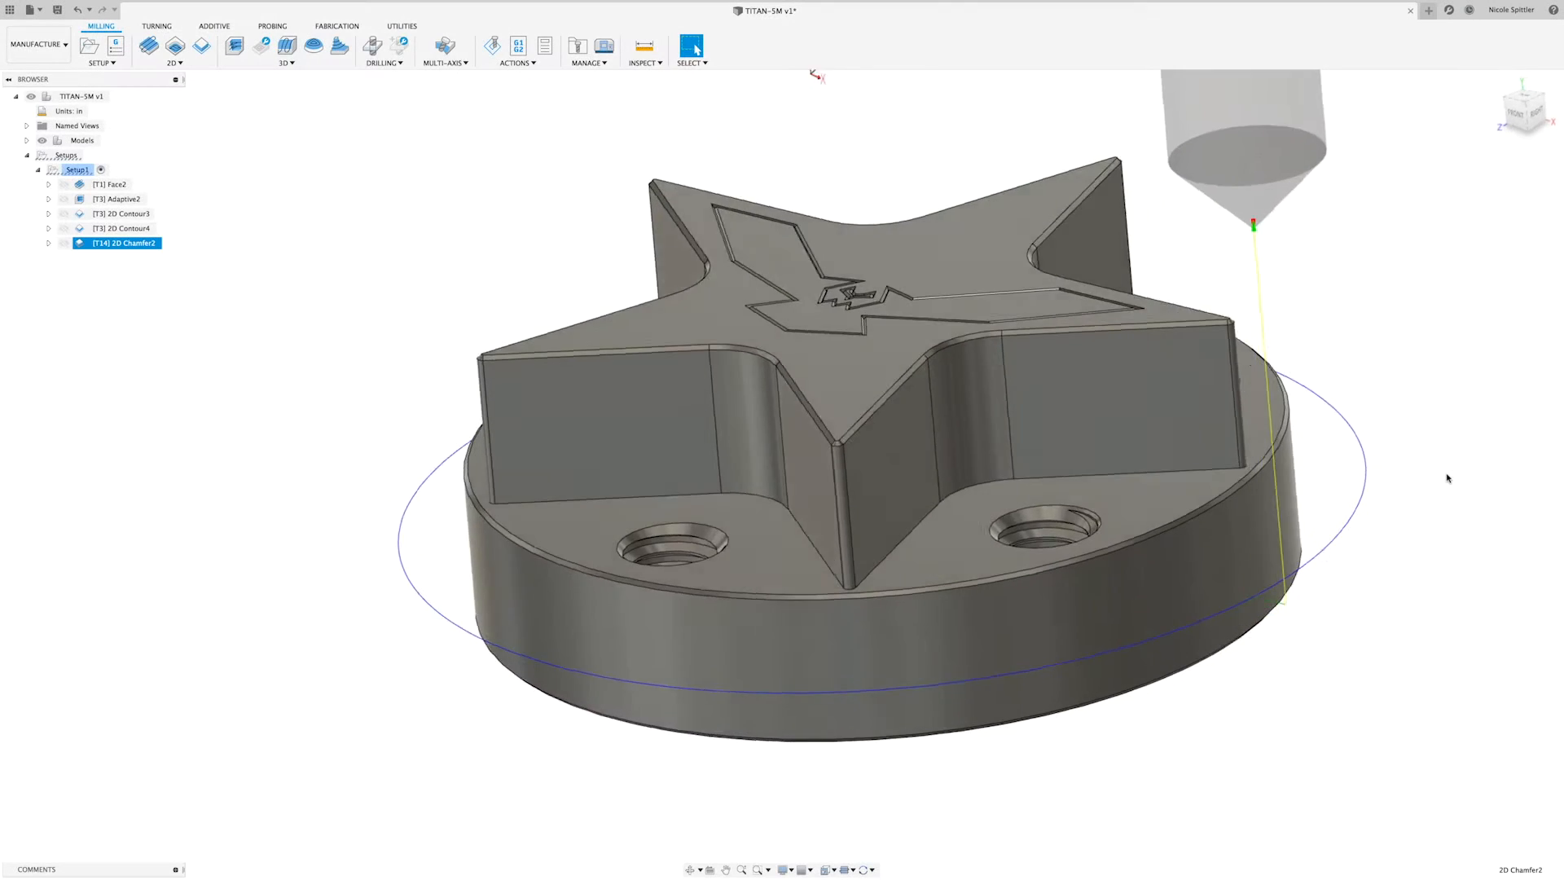
# Duplicate the 2D chamfer operation of the round base's upper outer edge.
pyautogui.keyDown('shift'); pyautogui.moveTo(1447, 478); pyautogui.dragTo(1452, 402, button='middle'); pyautogui.keyUp('shift')
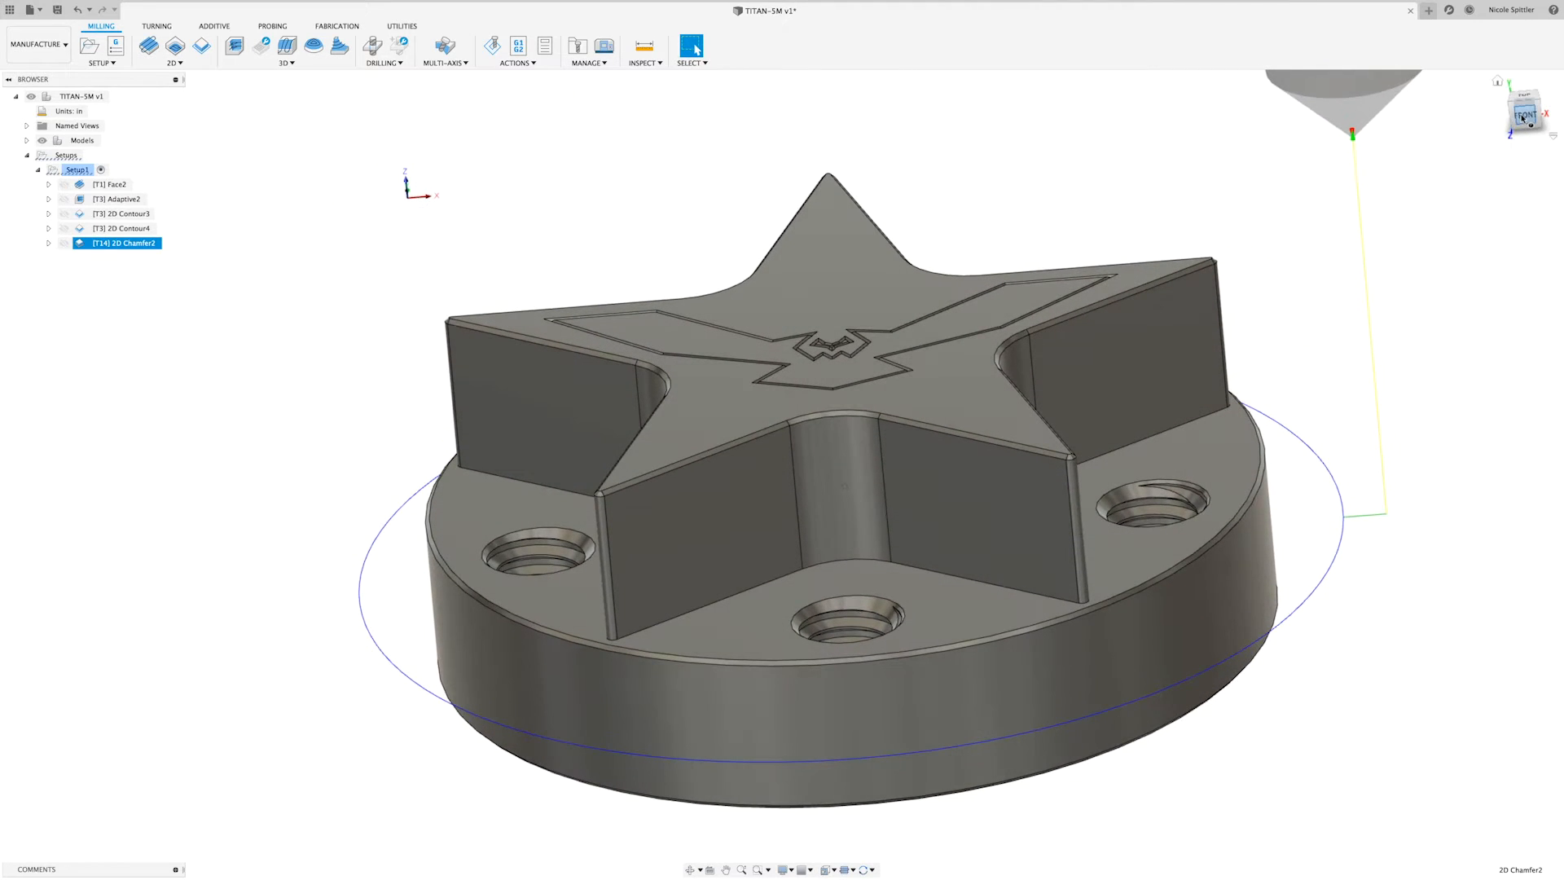
pyautogui.click(1523, 117)
pyautogui.keyDown('shift'); pyautogui.moveTo(1317, 468); pyautogui.dragTo(1275, 403, button='middle'); pyautogui.keyUp('shift')
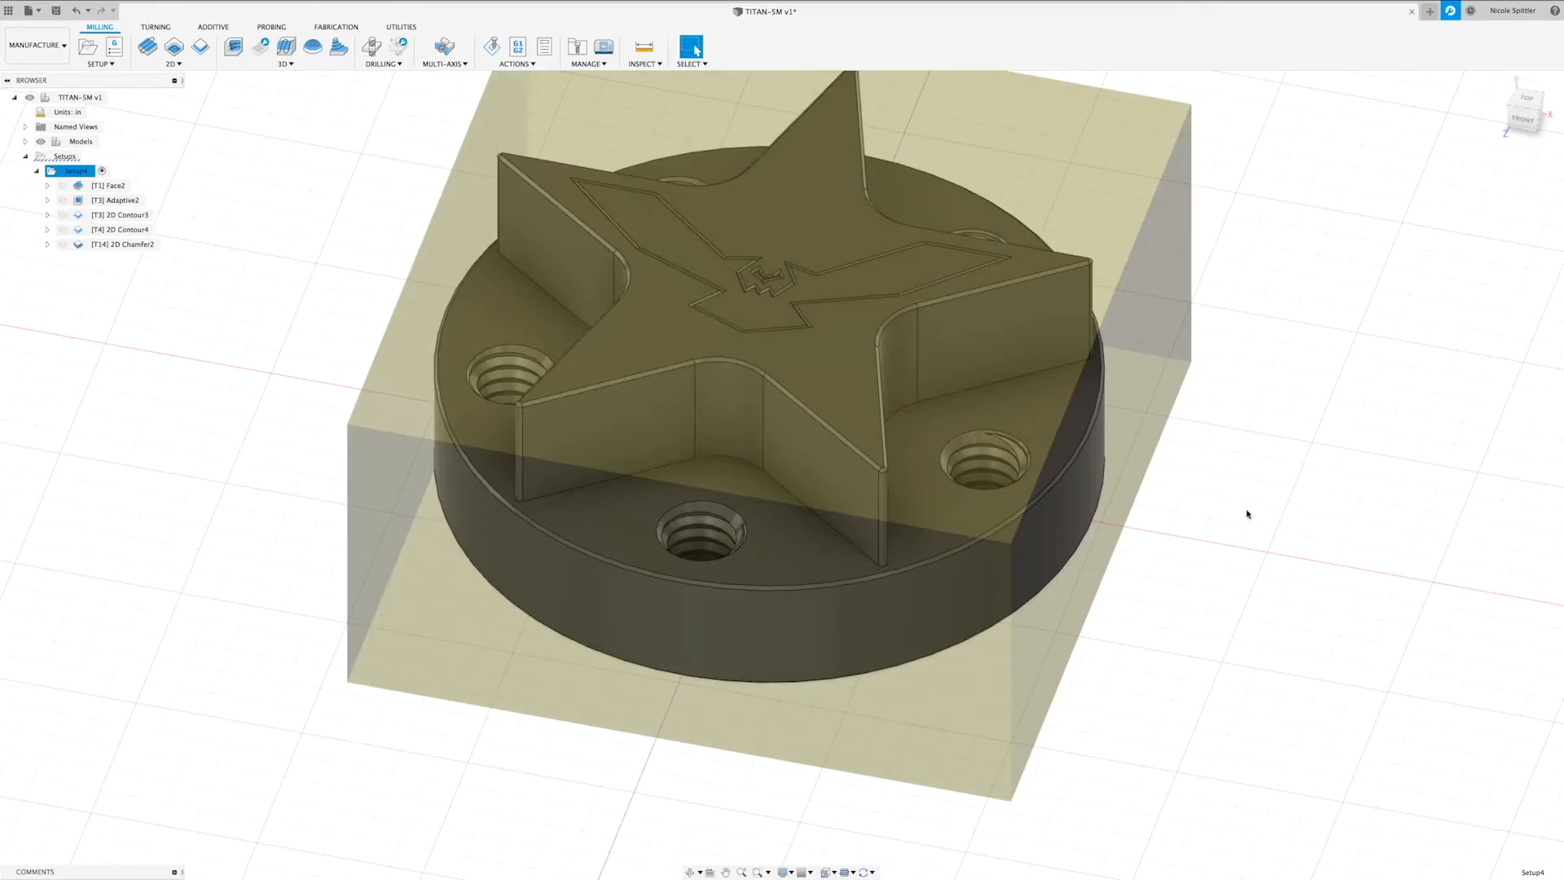
pyautogui.scroll(-3, 1248, 513)
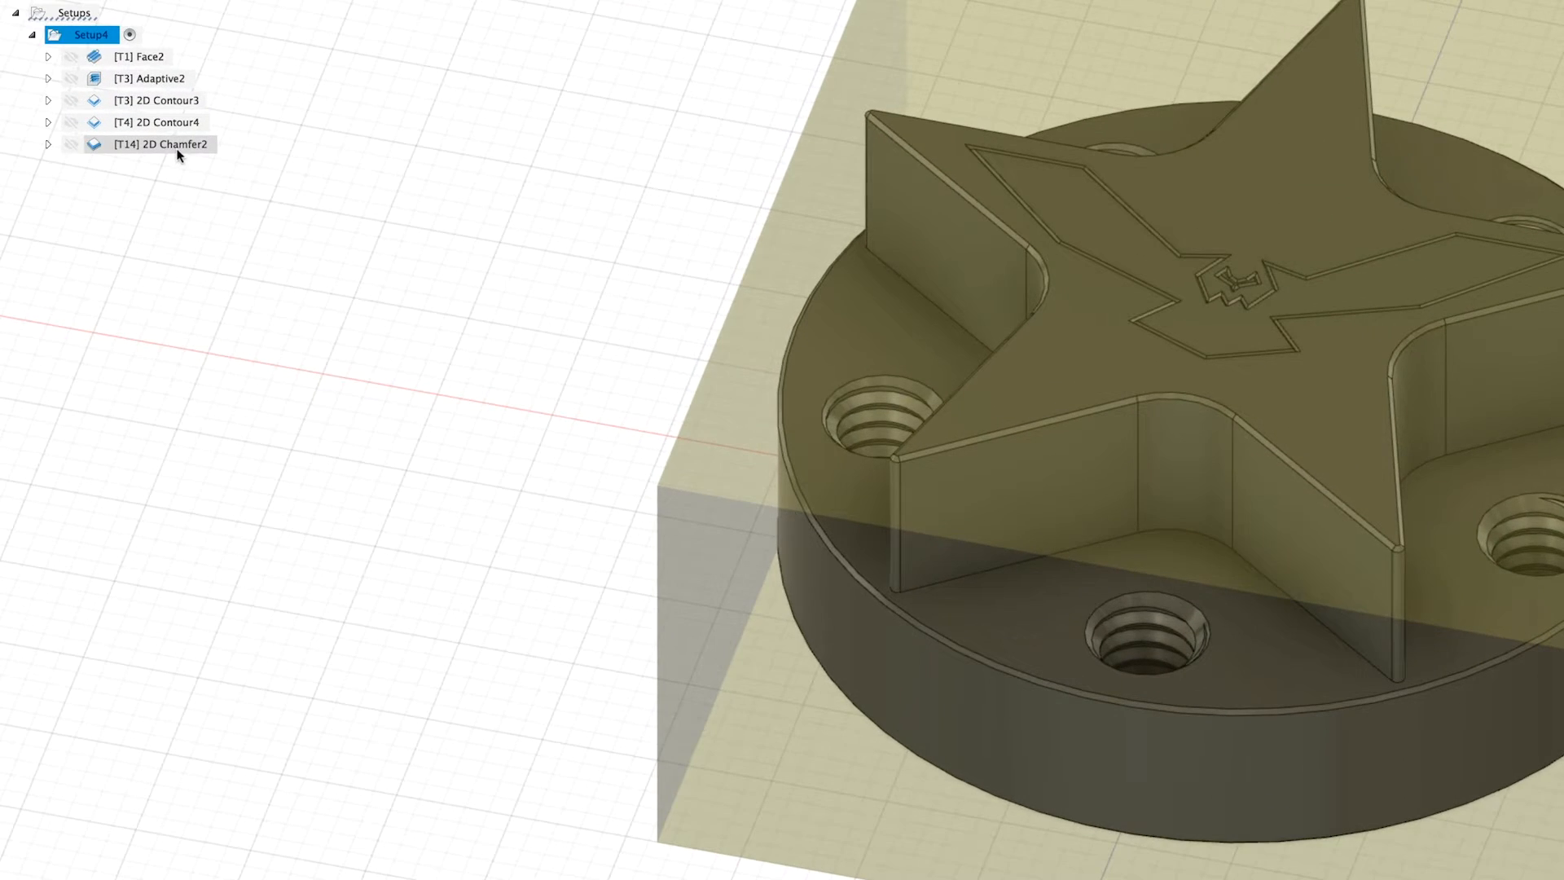
pyautogui.rightClick(132, 245)
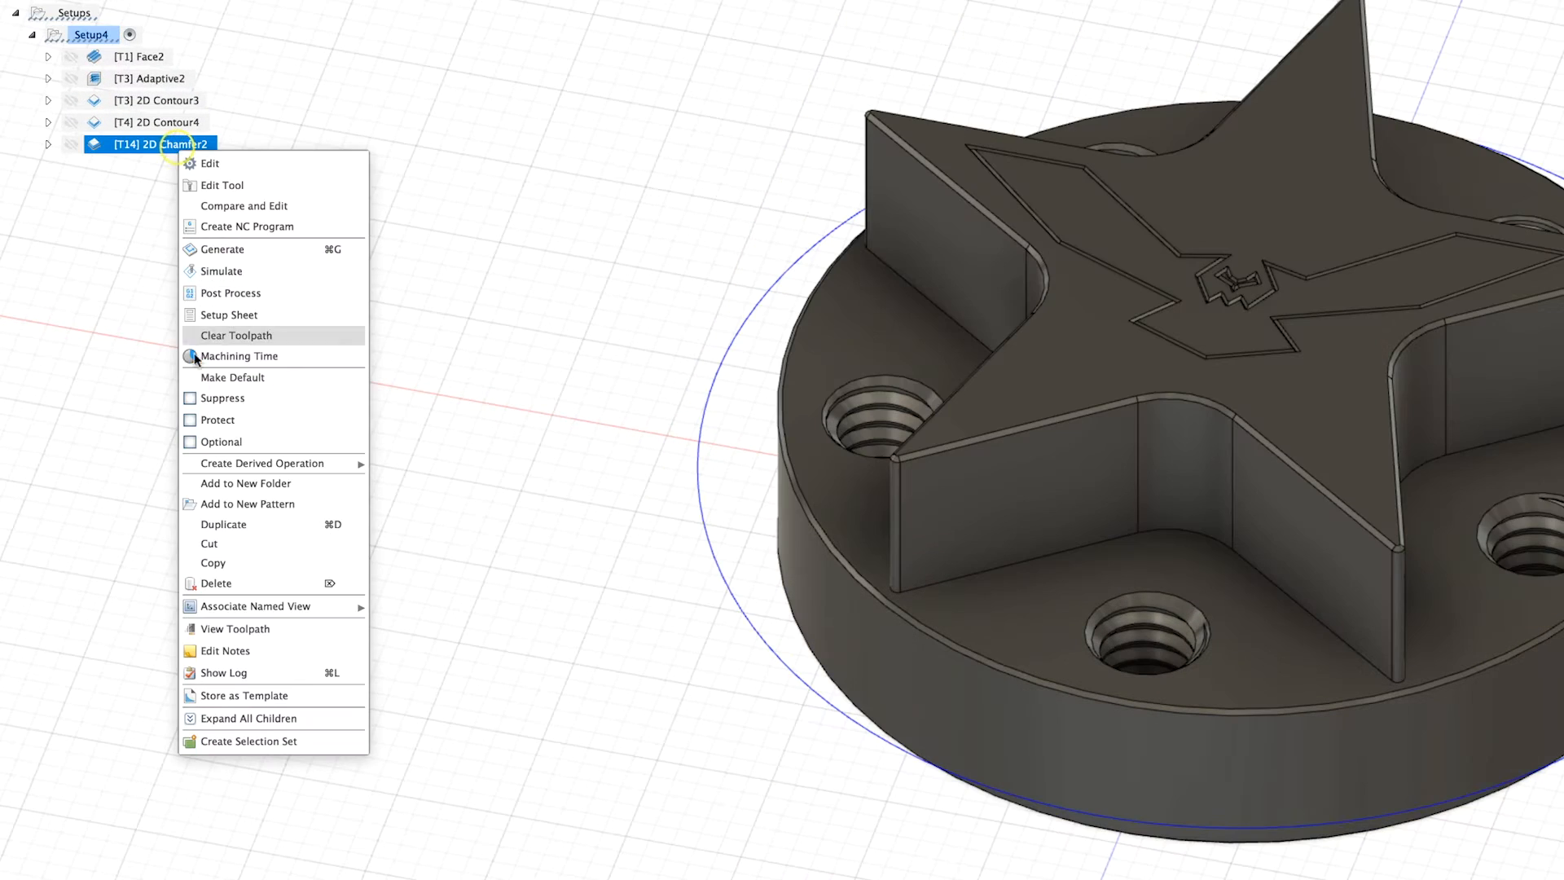
pyautogui.click(244, 523)
# Edit the duplicated 2D chamfer and replace its contour selection with the star's top edge.
pyautogui.rightClick(167, 167)
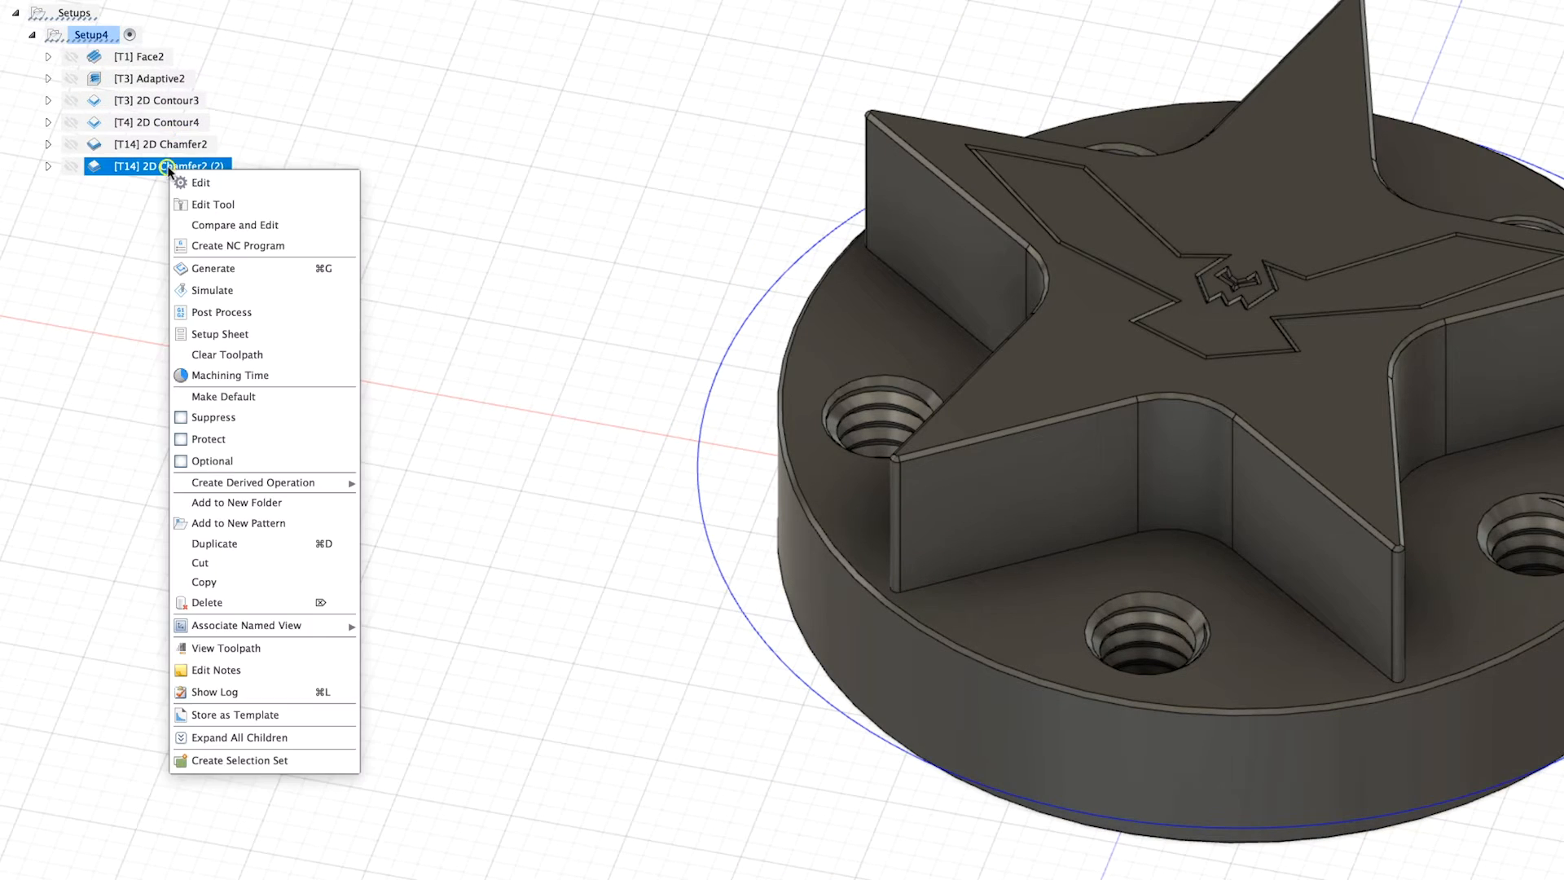
pyautogui.click(200, 182)
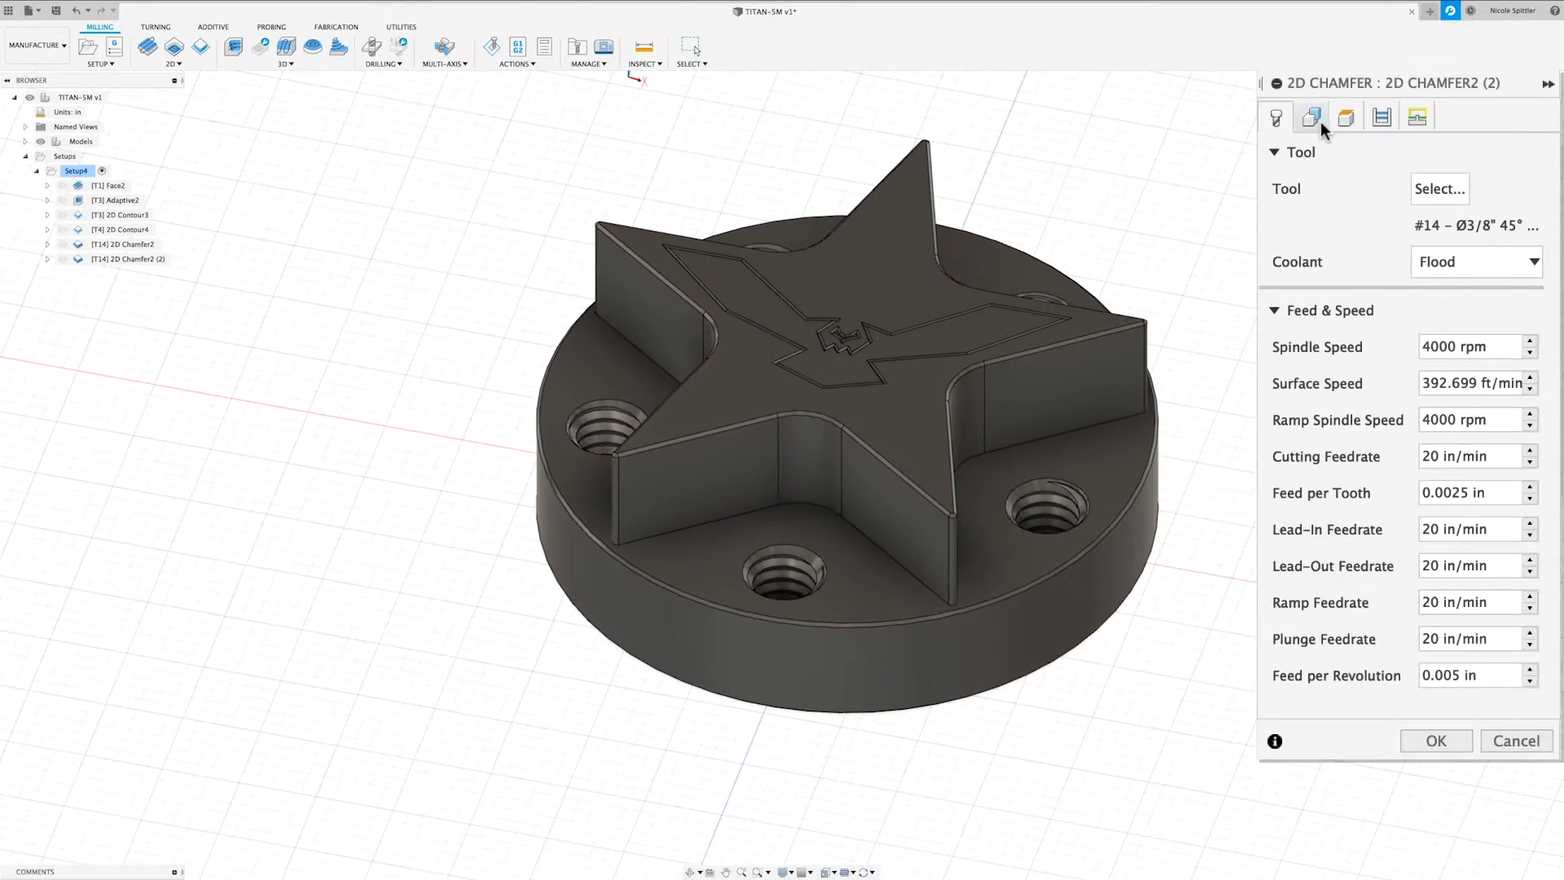
pyautogui.click(1313, 119)
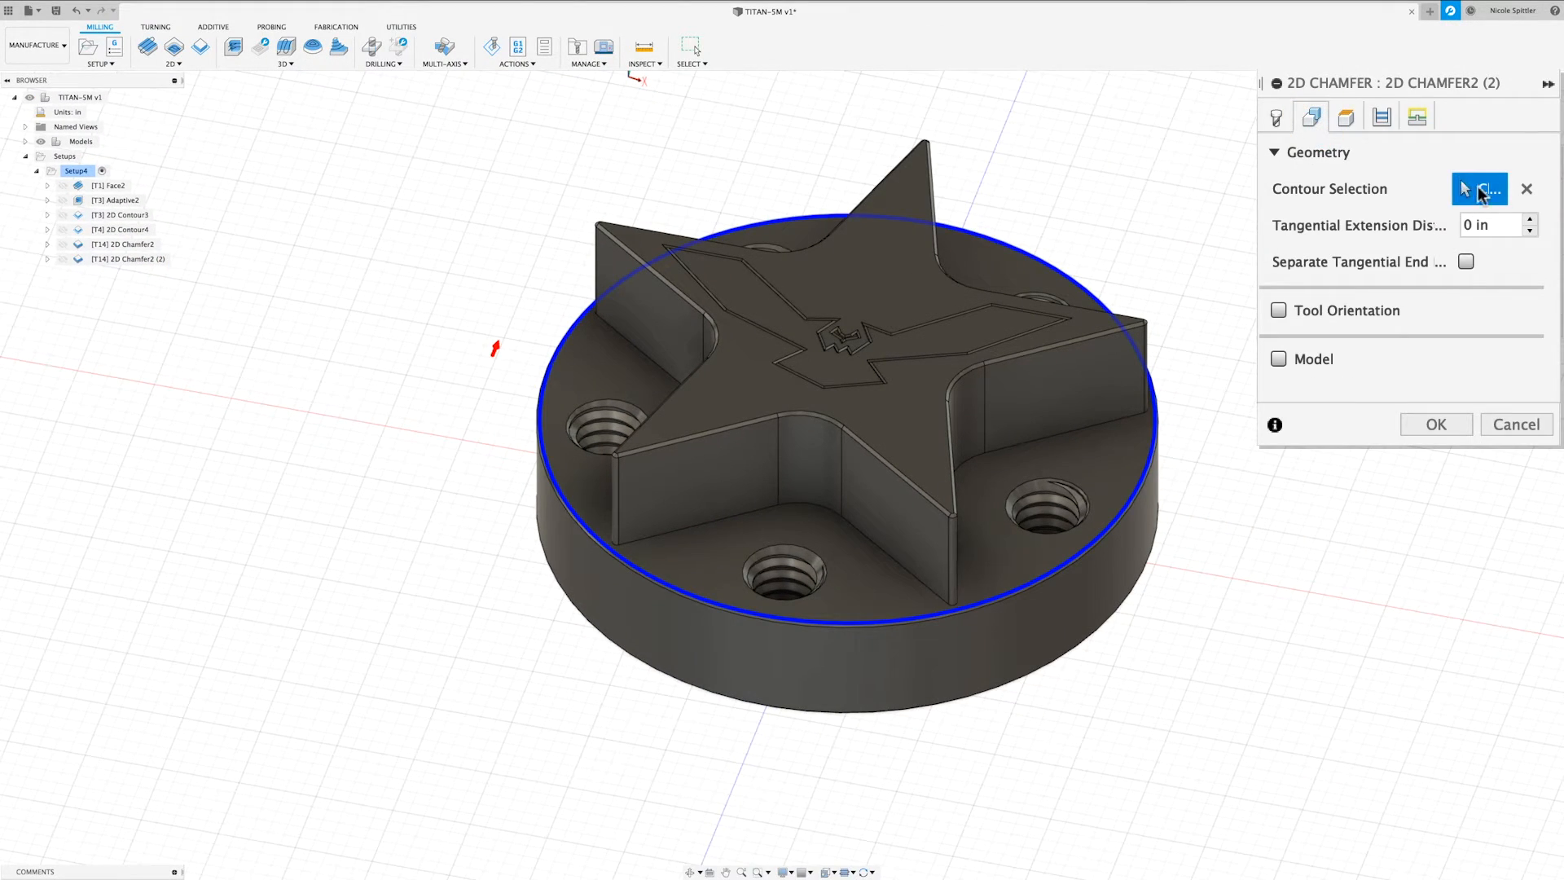
pyautogui.click(1526, 189)
pyautogui.scroll(5, 1051, 334)
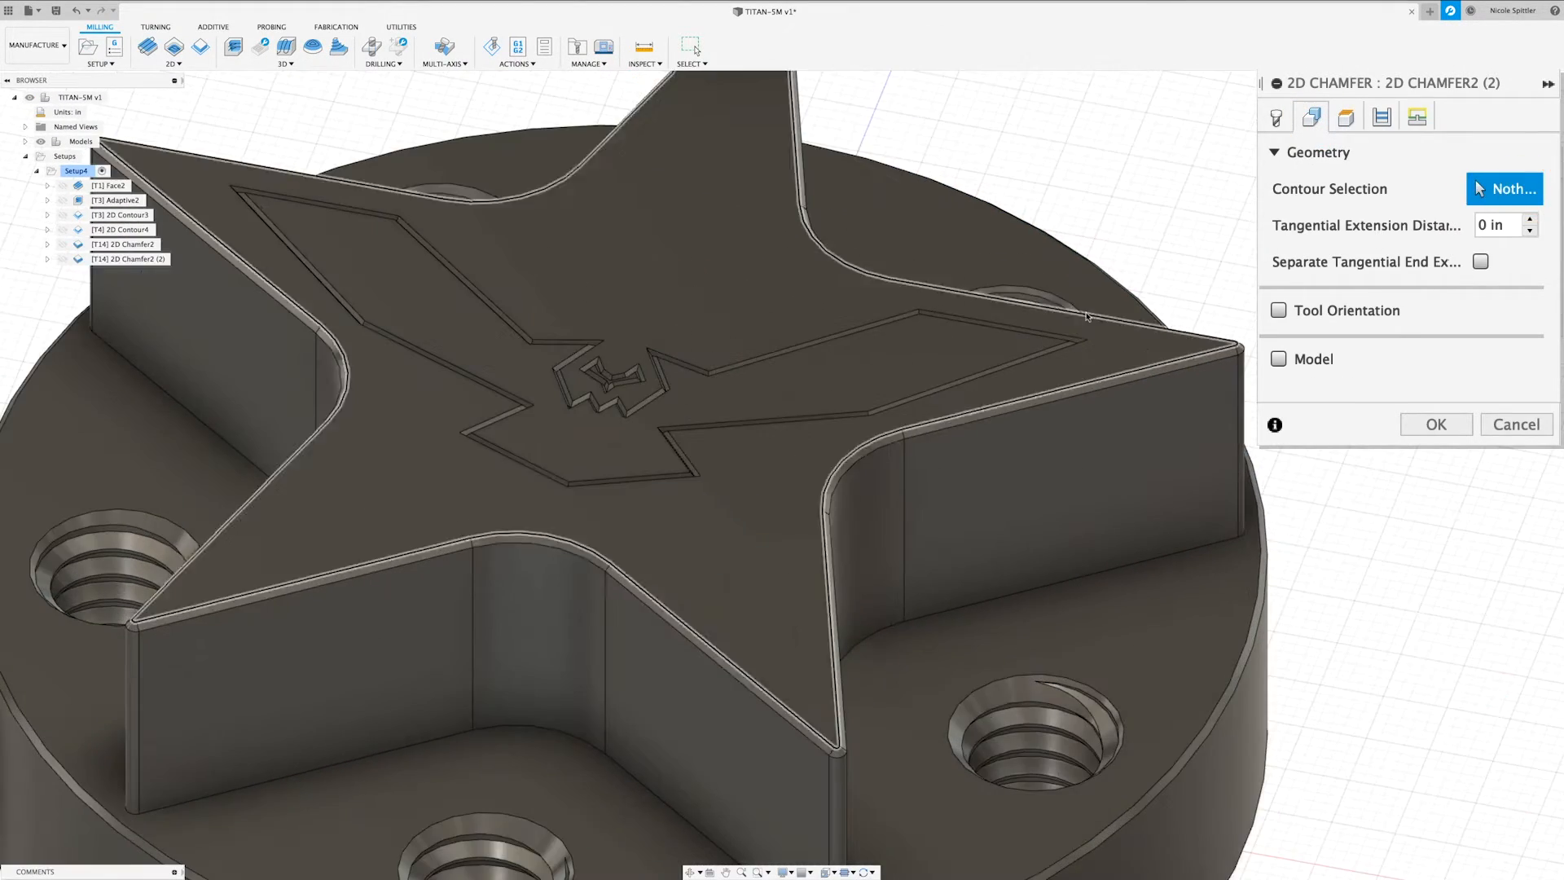
pyautogui.scroll(1, 1127, 354)
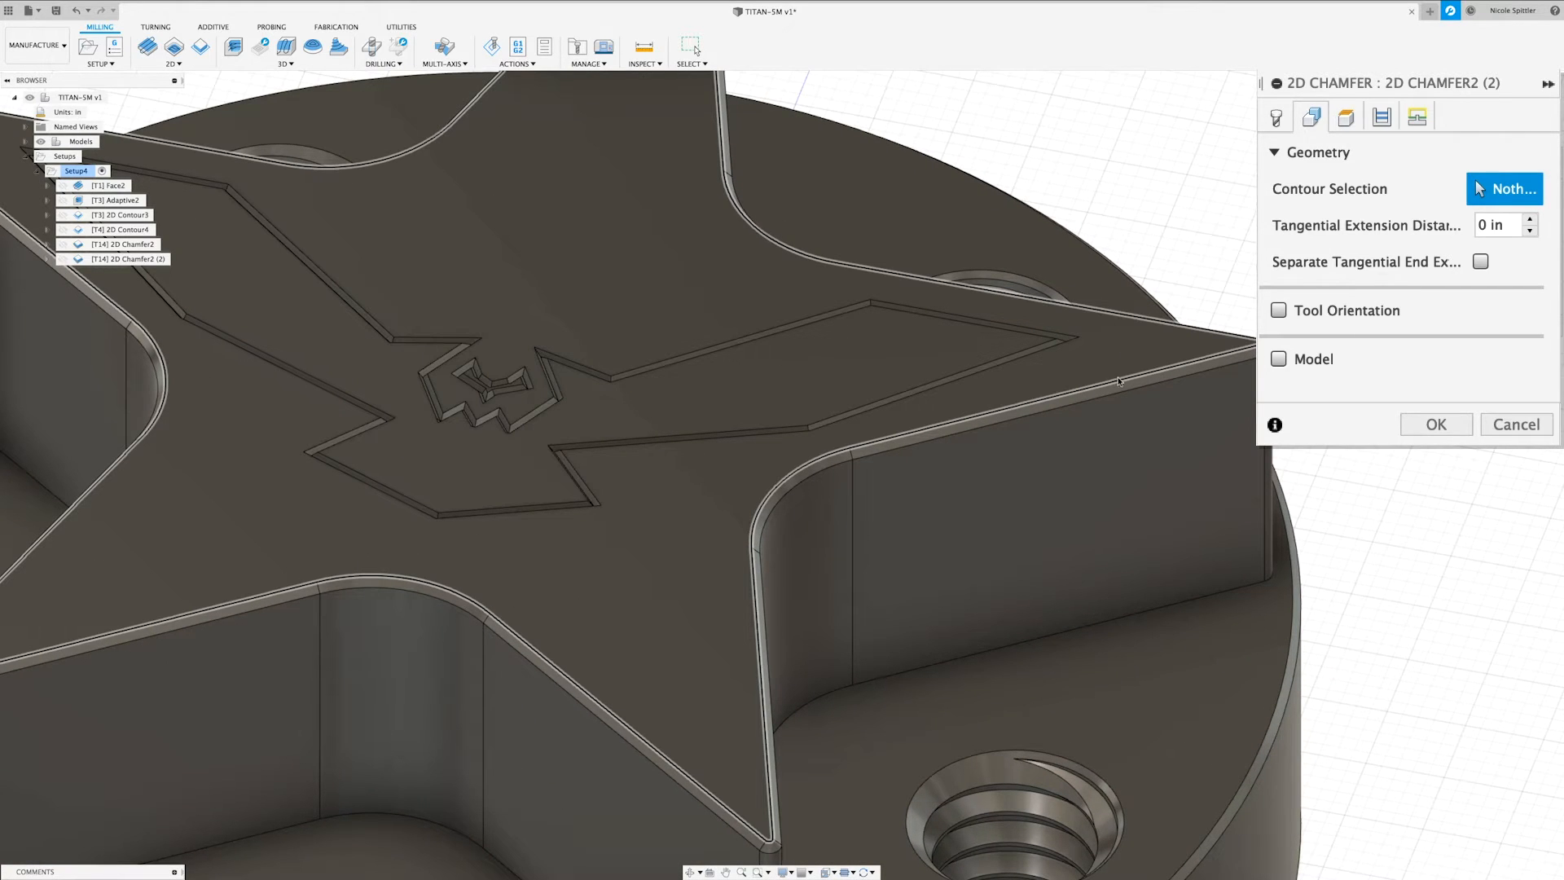
pyautogui.click(1118, 381)
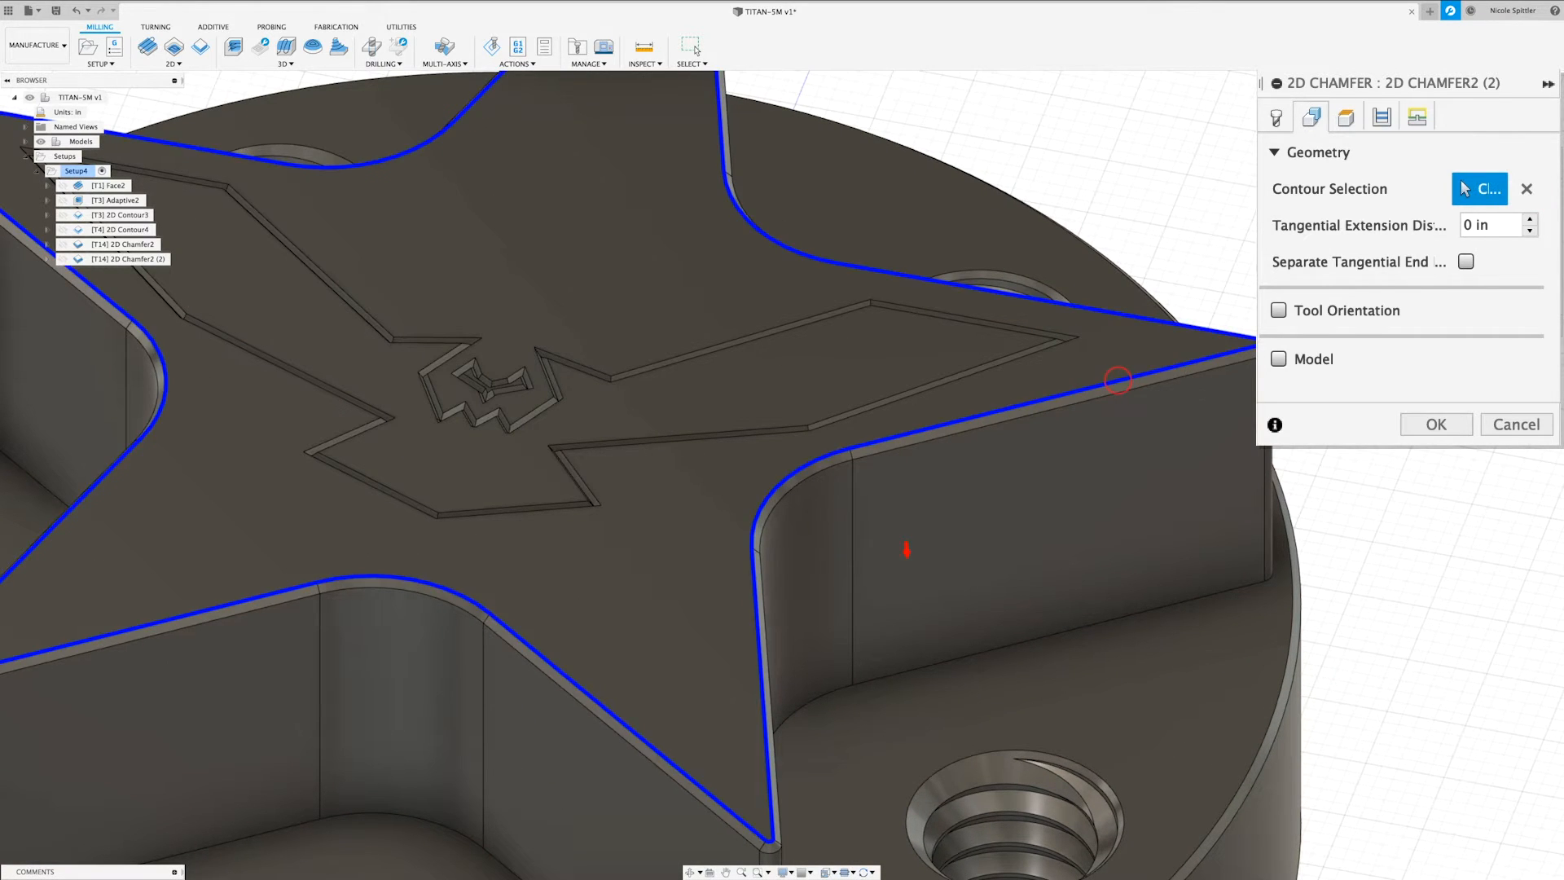
pyautogui.scroll(-5, 1194, 280)
# Set the star chamfer's bottom height from Model top.
pyautogui.click(1348, 122)
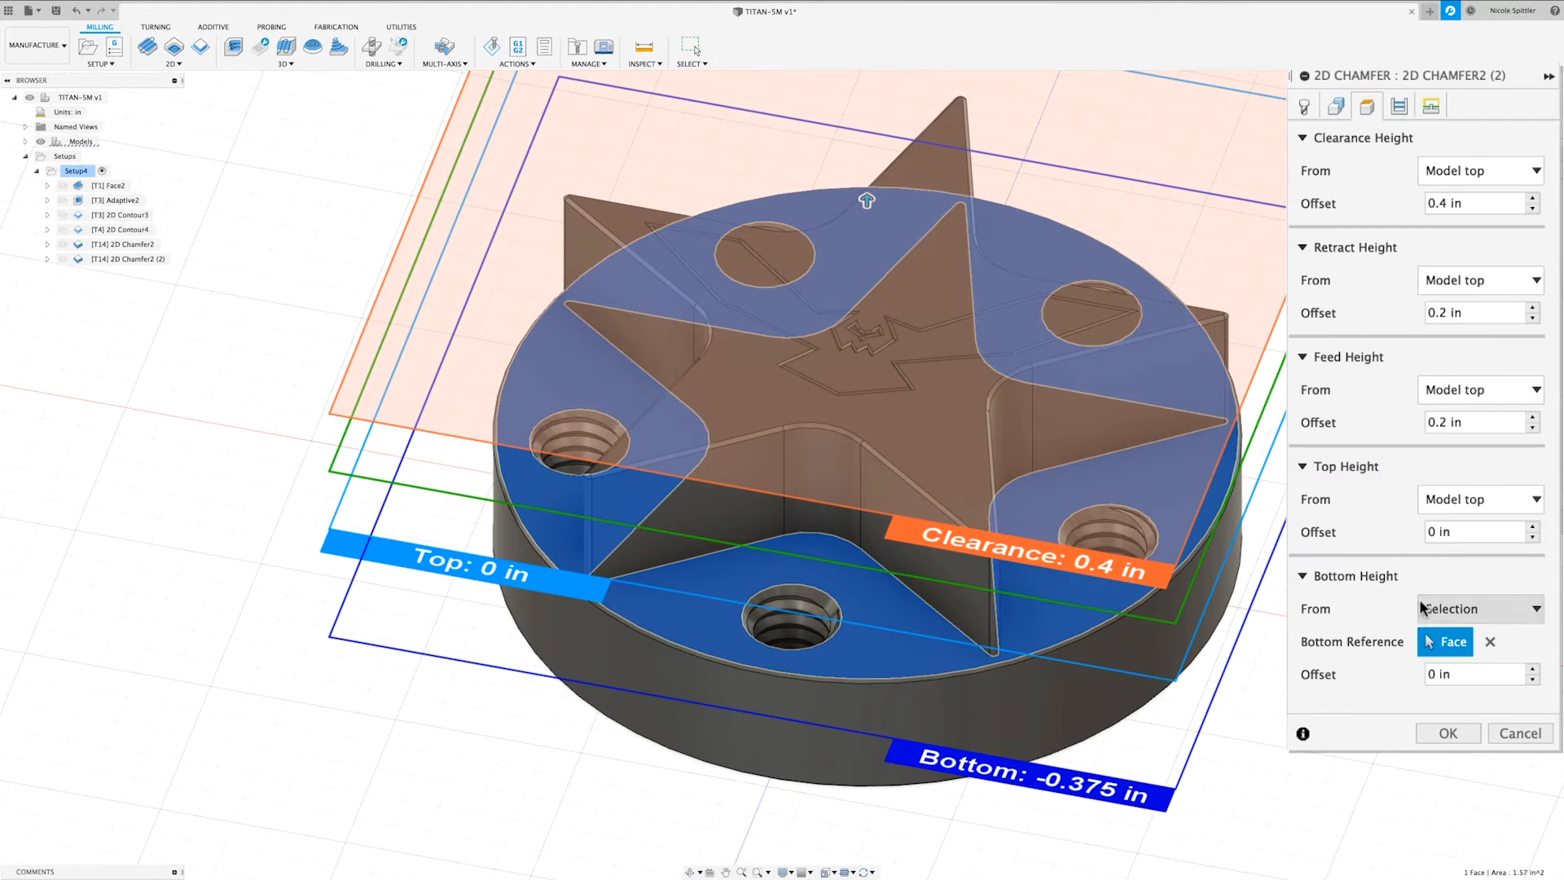
pyautogui.click(1471, 609)
pyautogui.click(1472, 734)
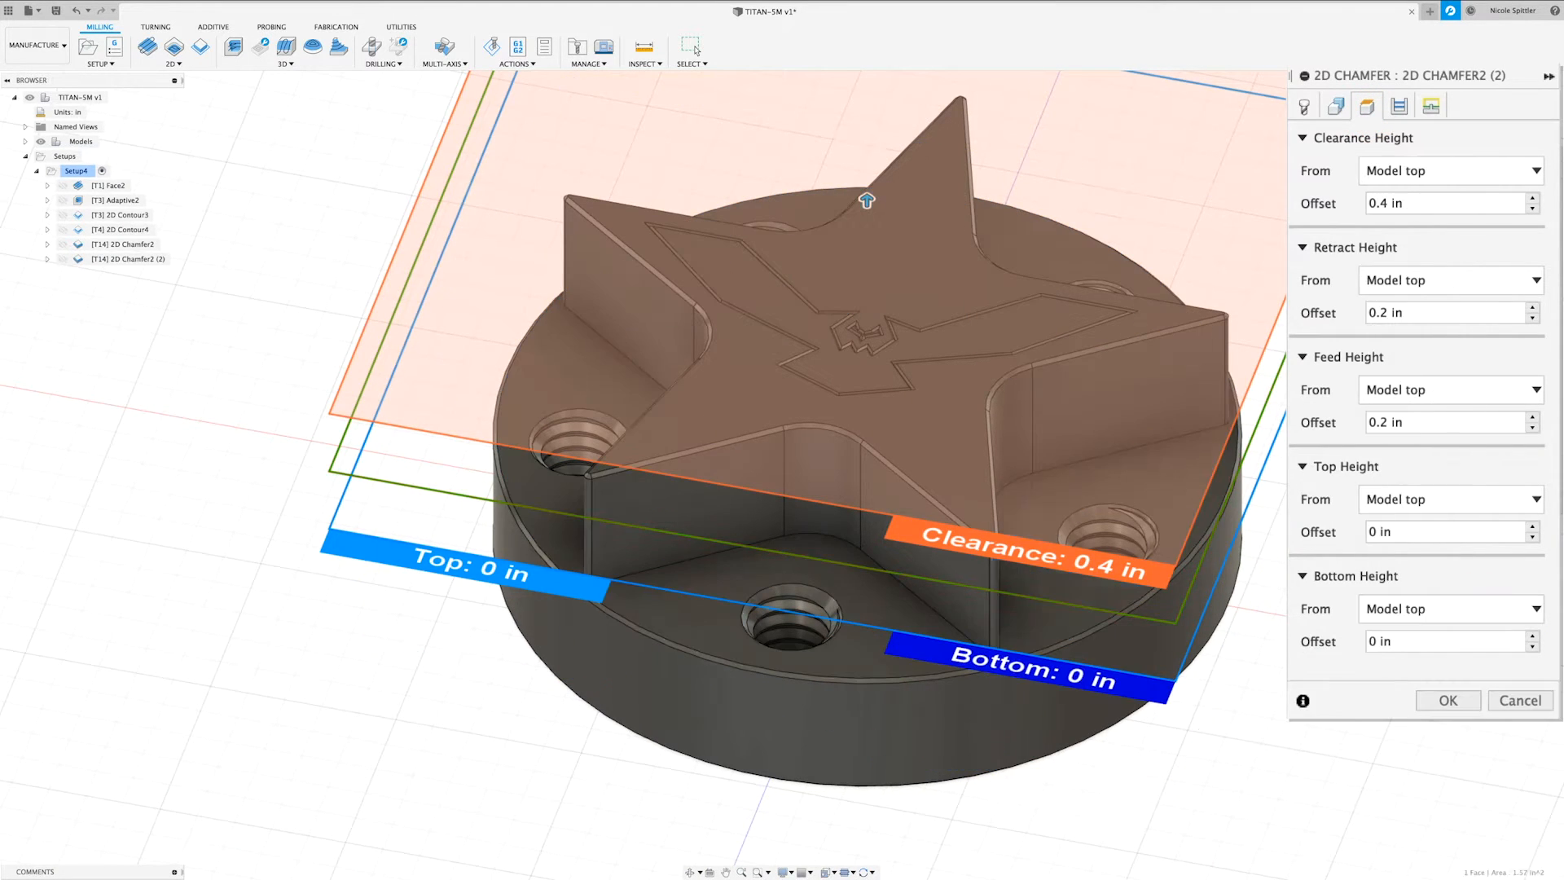
# Set the star chamfer's tip offset to 0.05 in and chamfer clearance to 0 in.
pyautogui.click(1399, 107)
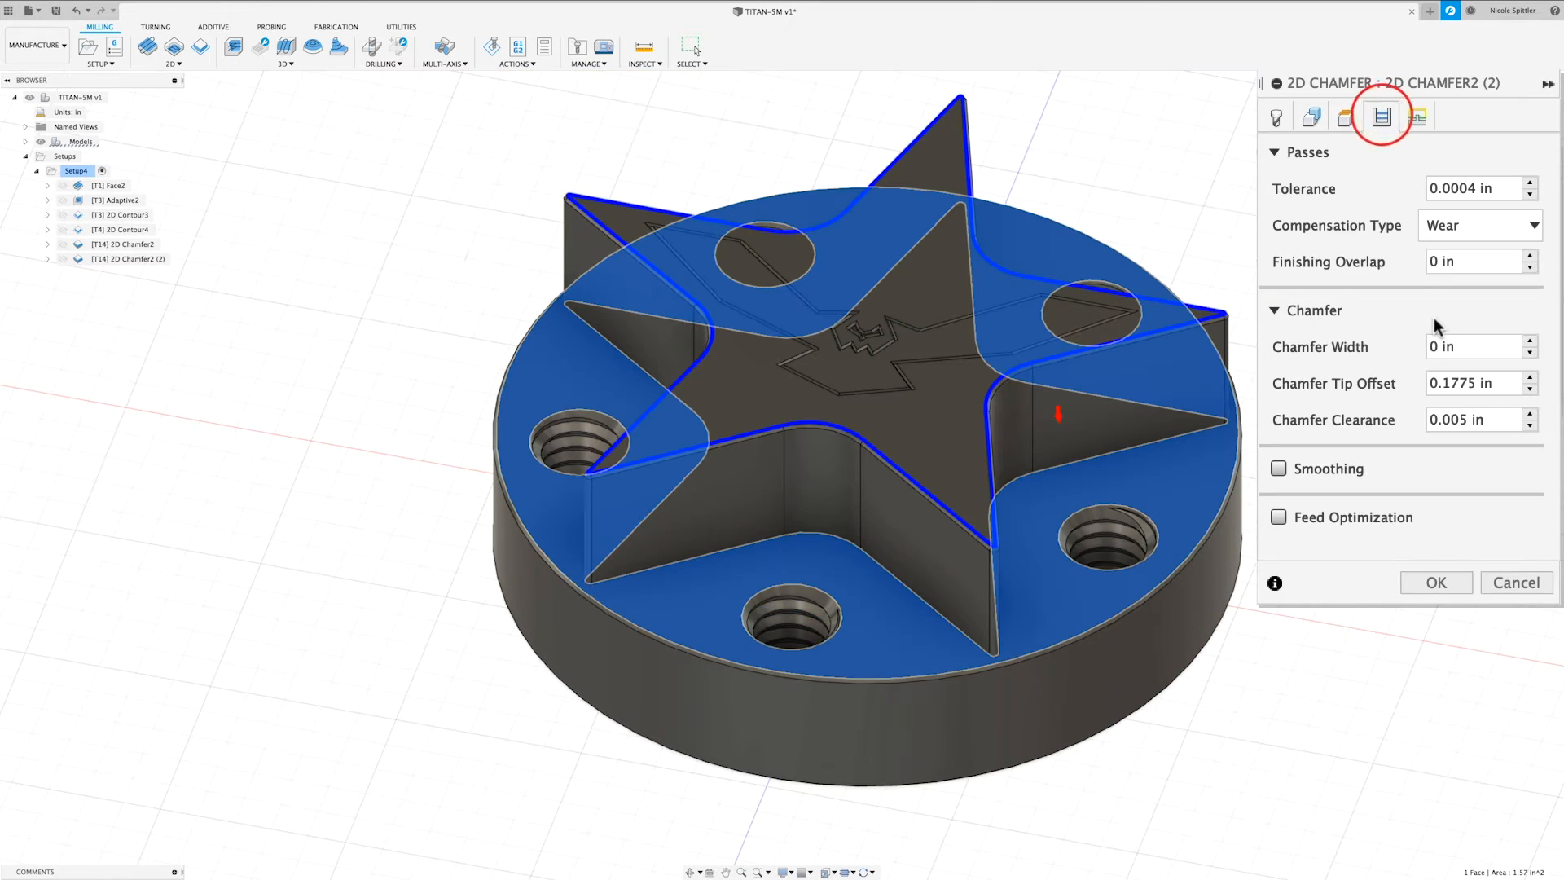
pyautogui.doubleClick(1507, 383)
pyautogui.write('.05')
pyautogui.doubleClick(1503, 413)
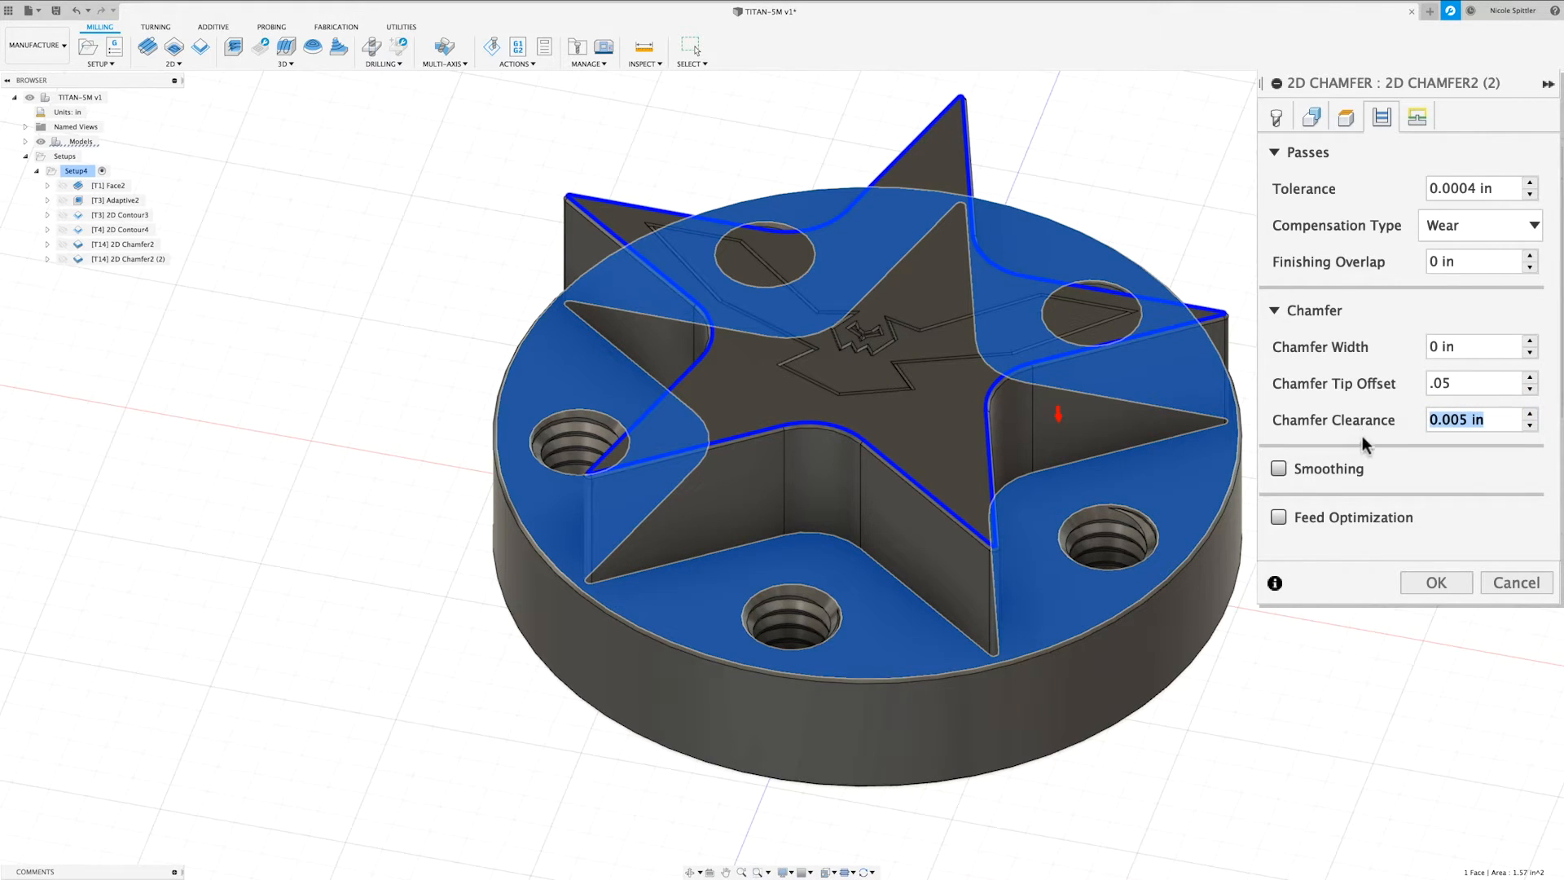
pyautogui.write('0')
# Set the horizontal lead-in radius and linear lead-in distance to 0.025 in and the vertical lead-in radius to 0, and generate the star chamfer.
pyautogui.click(1417, 117)
pyautogui.click(1464, 378)
pyautogui.doubleClick(1464, 378)
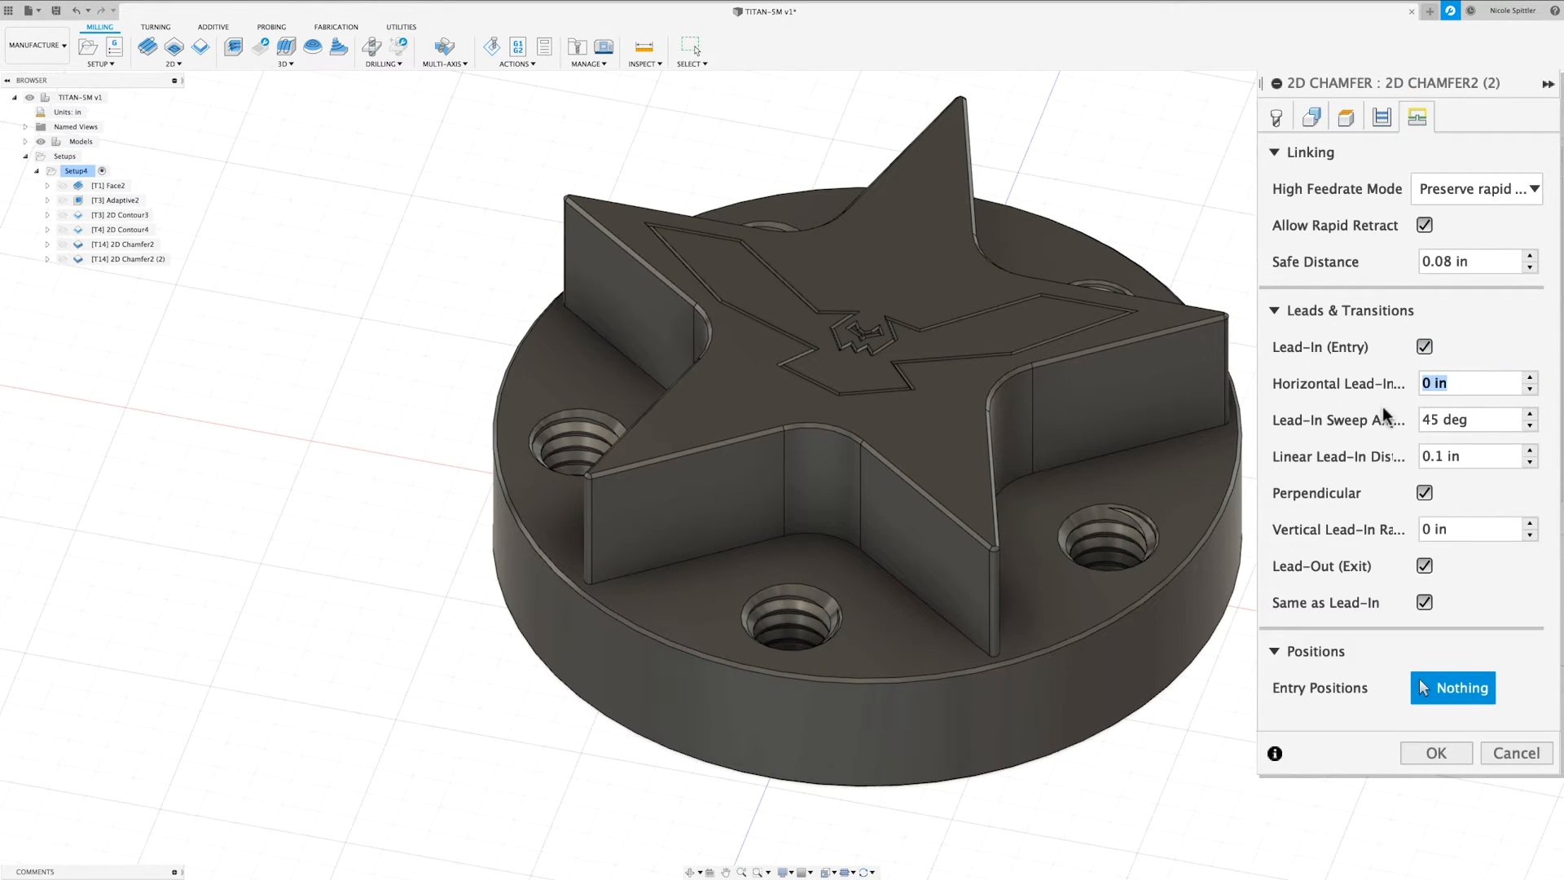
pyautogui.write('.025')
pyautogui.click(1467, 457)
pyautogui.doubleClick(1466, 457)
pyautogui.write('.025')
pyautogui.click(1498, 526)
pyautogui.doubleClick(1498, 526)
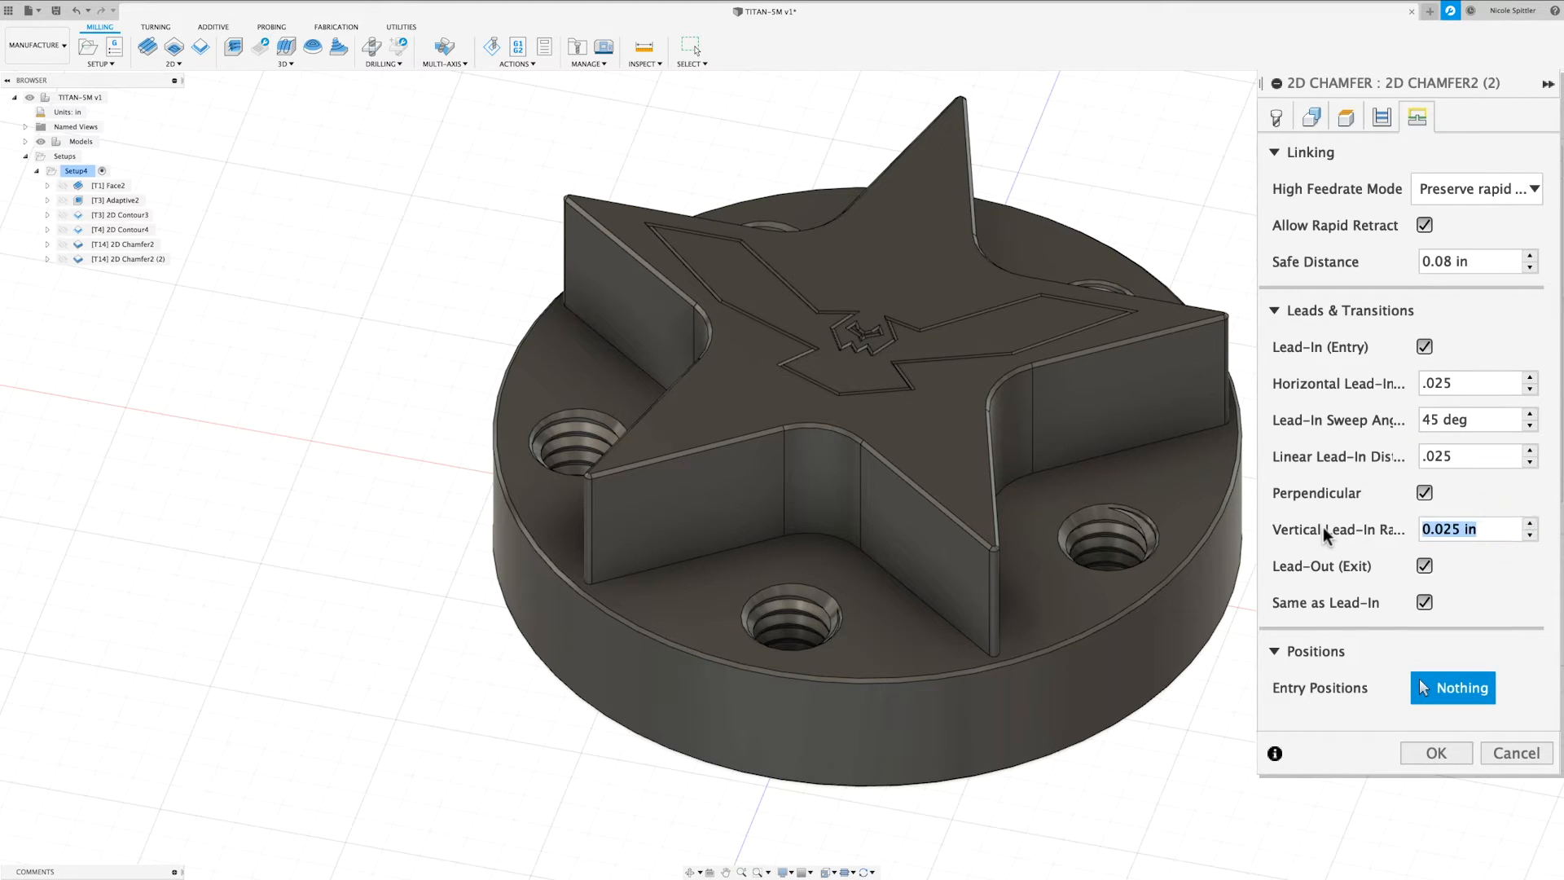
pyautogui.write('0')
pyautogui.click(1428, 751)
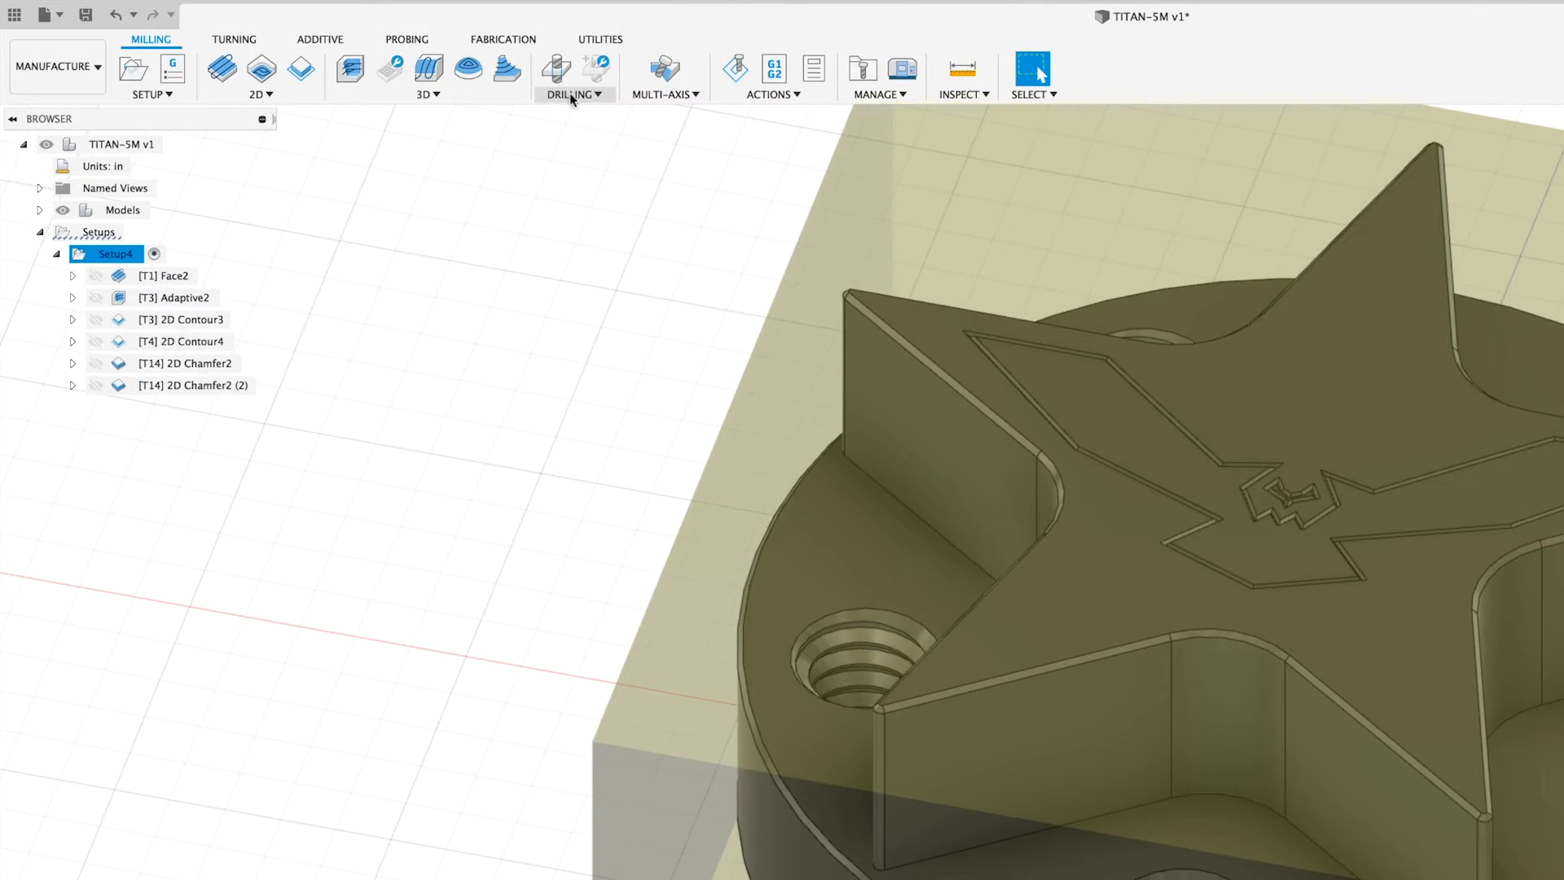
# Start a Drill operation with the 3/8" 45° chamfer tool and set its retract feedrate to 20 in/min.
pyautogui.click(382, 65)
pyautogui.click(567, 114)
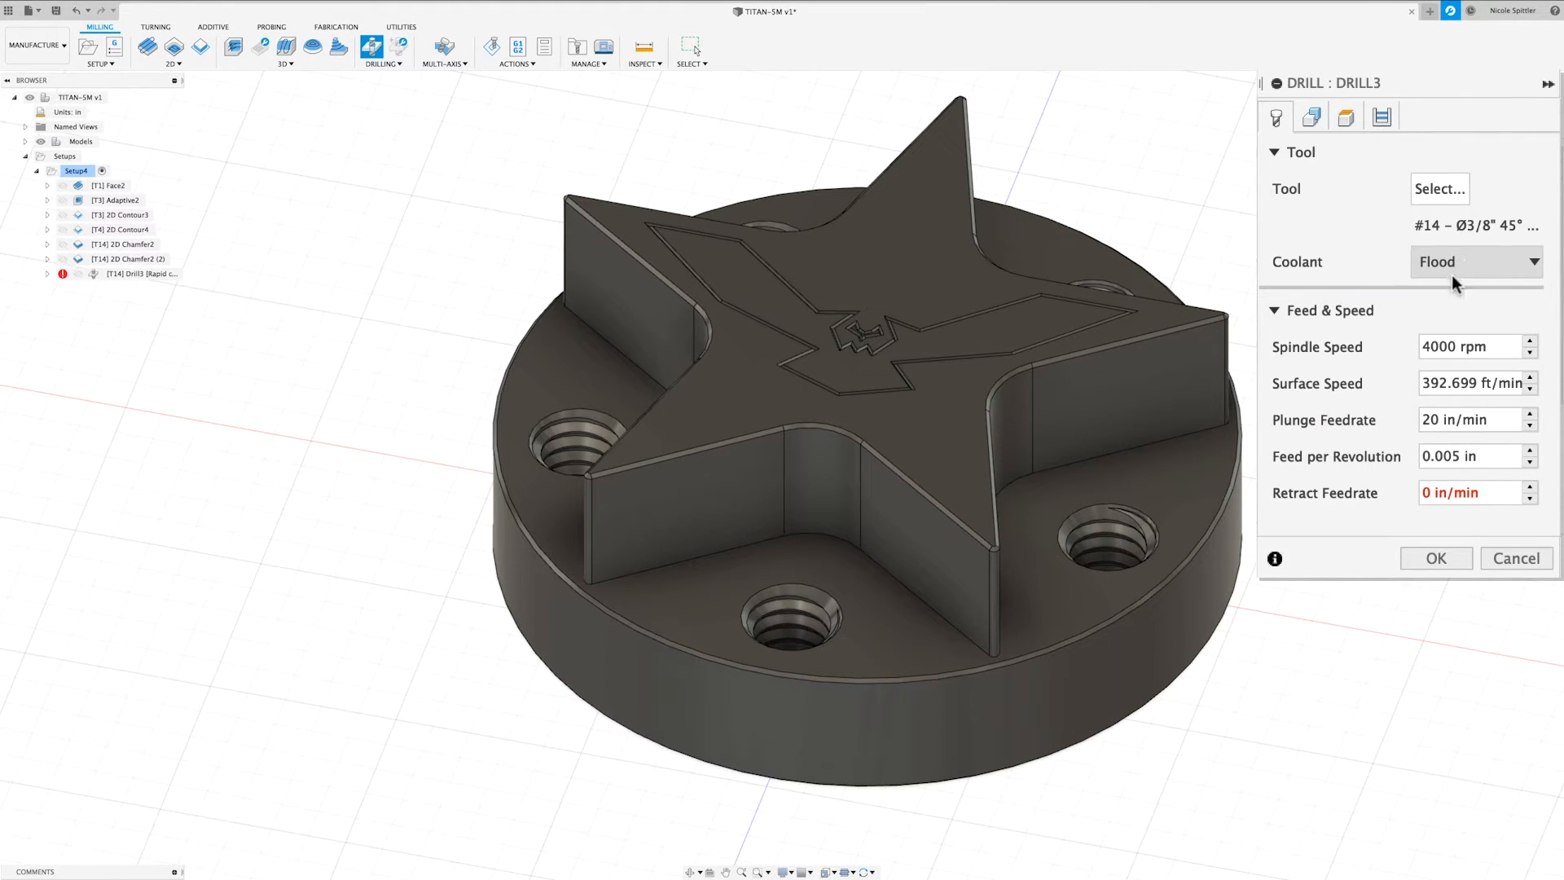
pyautogui.click(1429, 492)
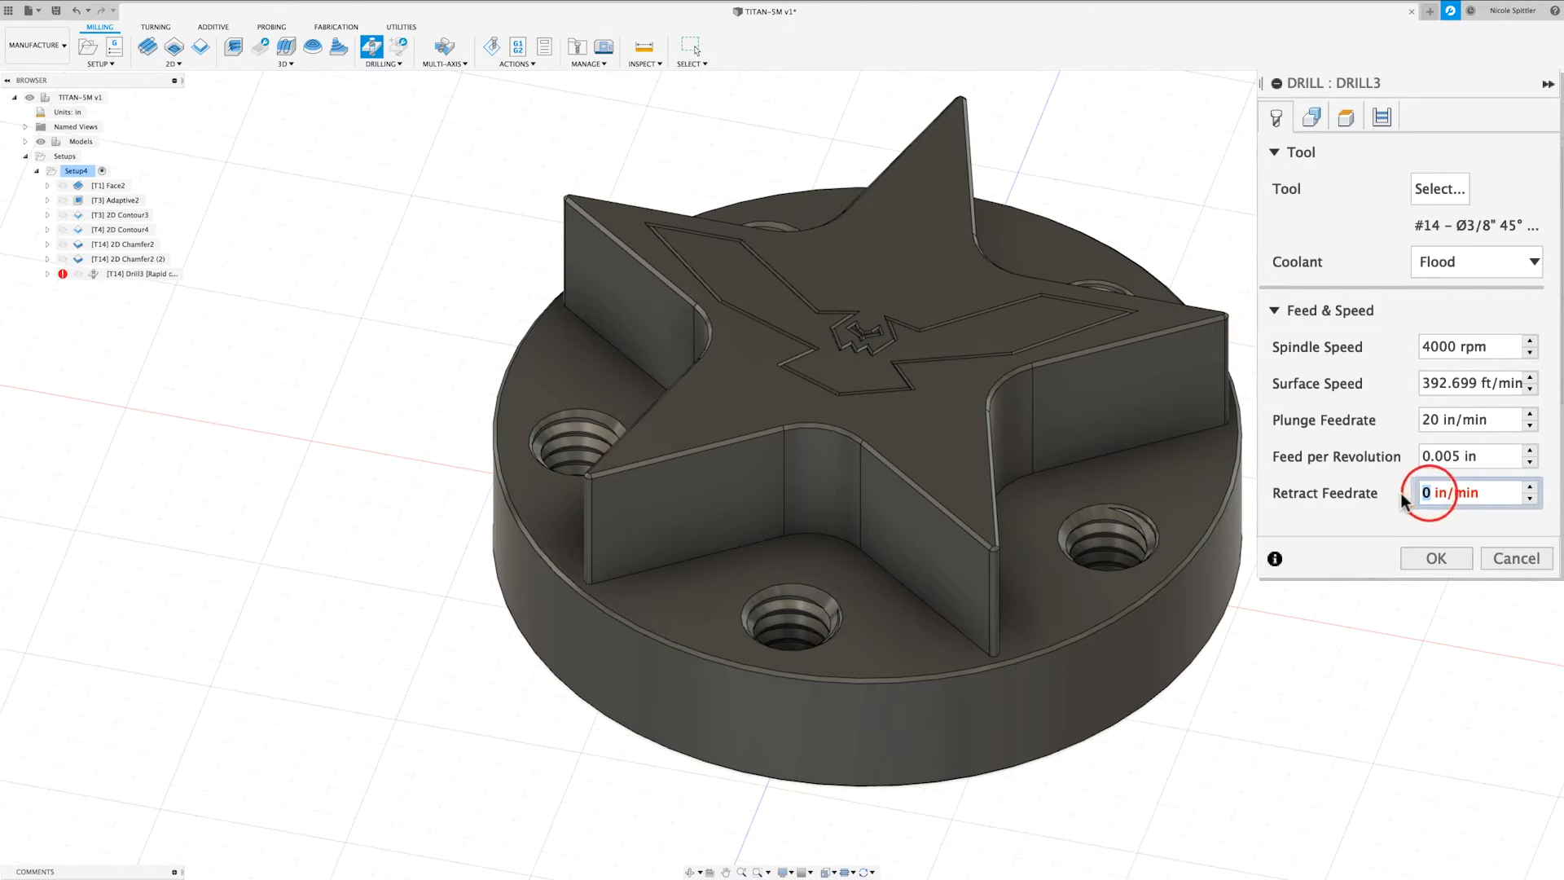
pyautogui.write('20')
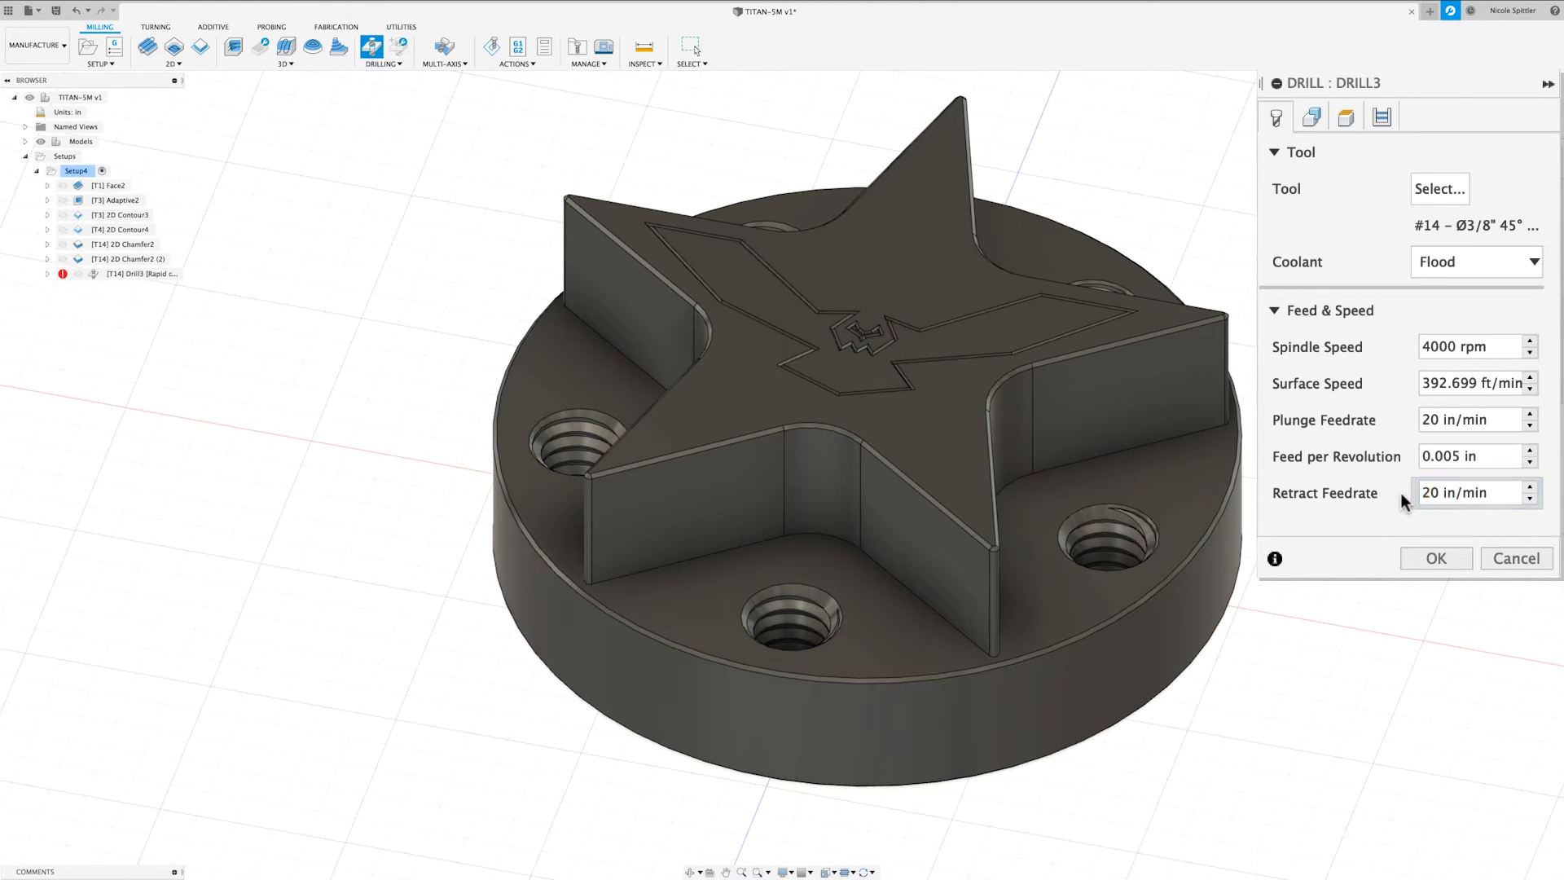
# Select the face of one threaded hole in the base and include all holes of the same diameter.
pyautogui.click(1319, 116)
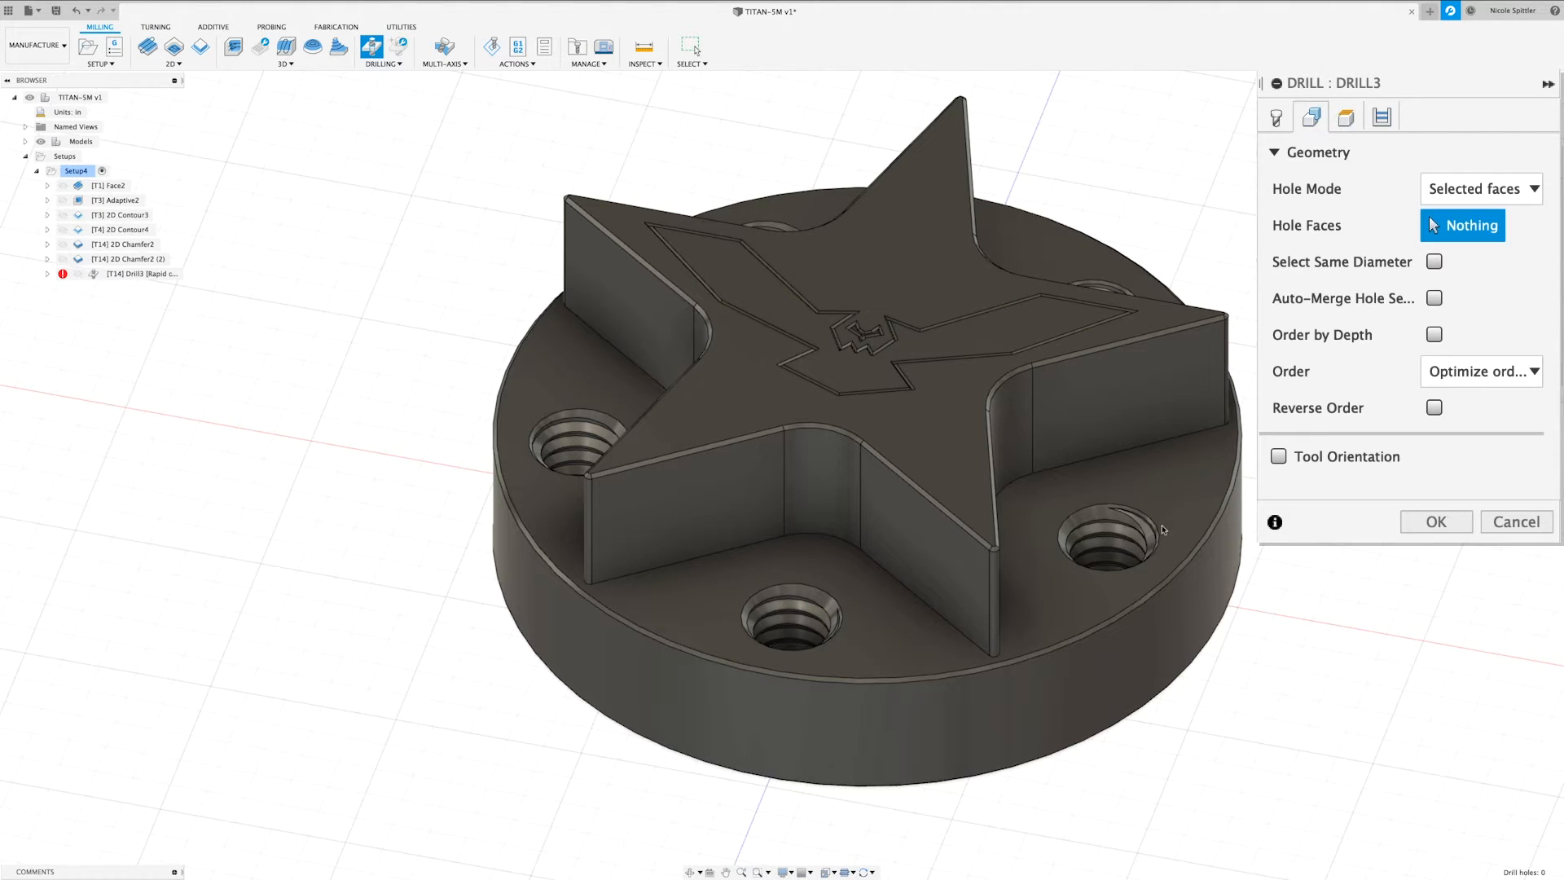
pyautogui.click(1109, 533)
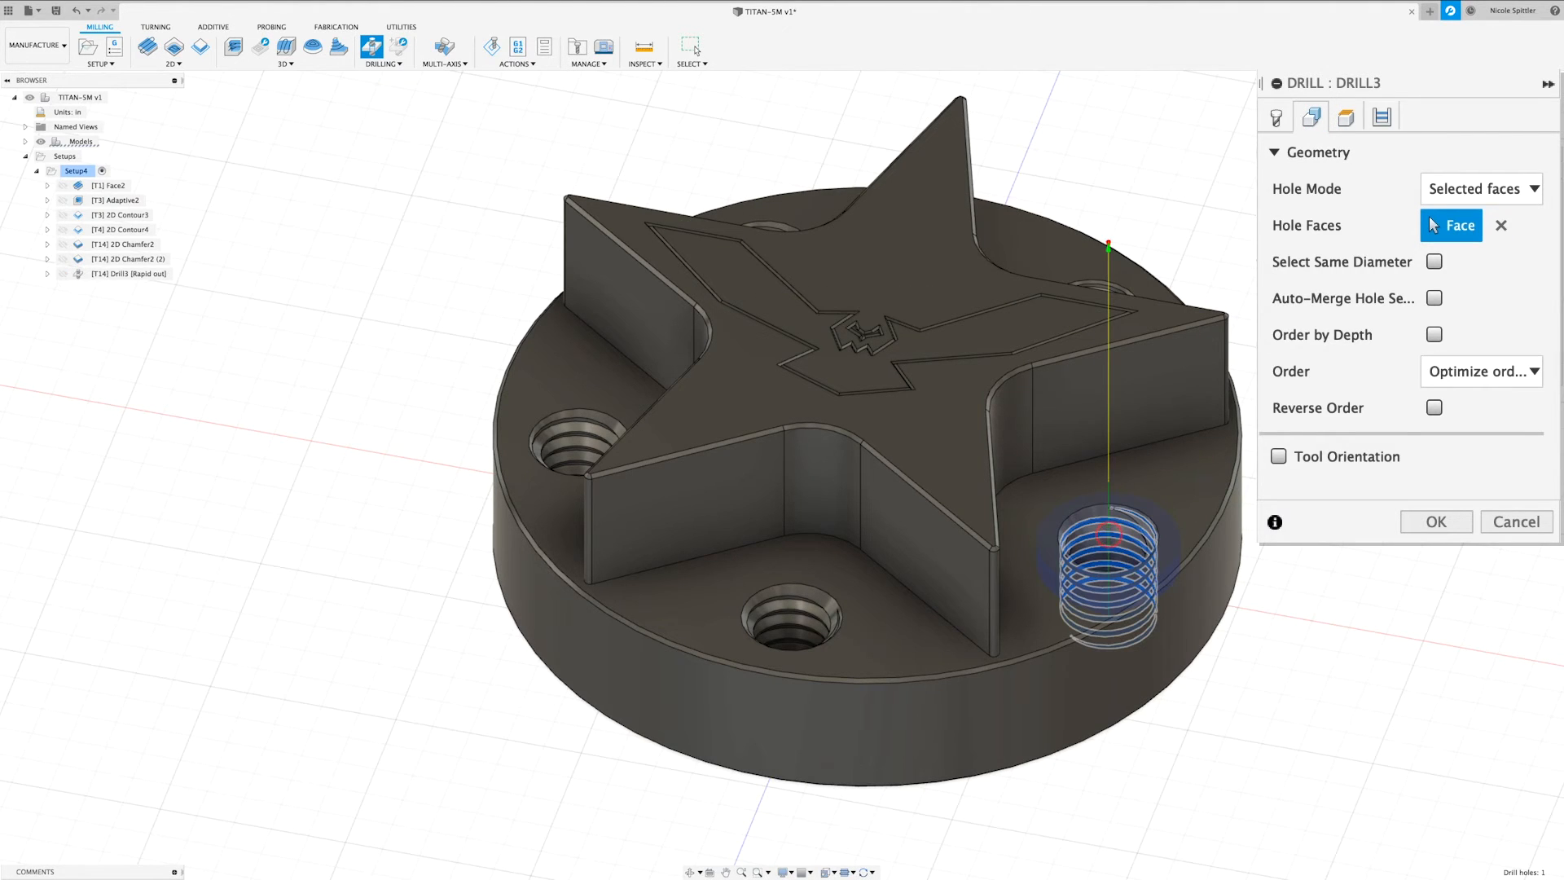
pyautogui.click(1434, 262)
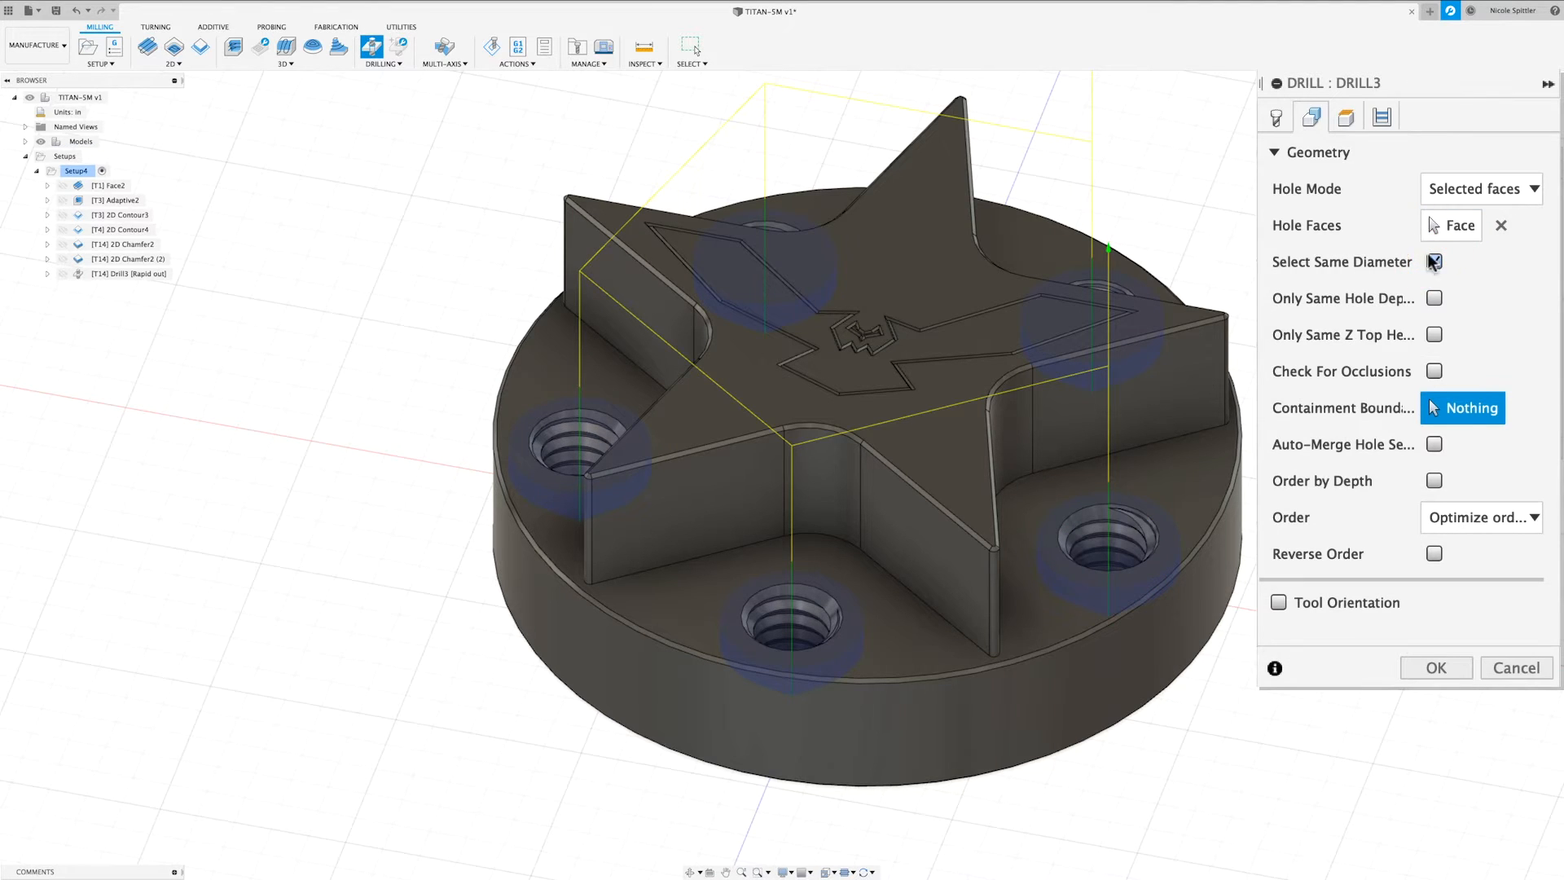
# Set the drill operation's clearance, retract and feed heights from Model top.
pyautogui.click(1348, 116)
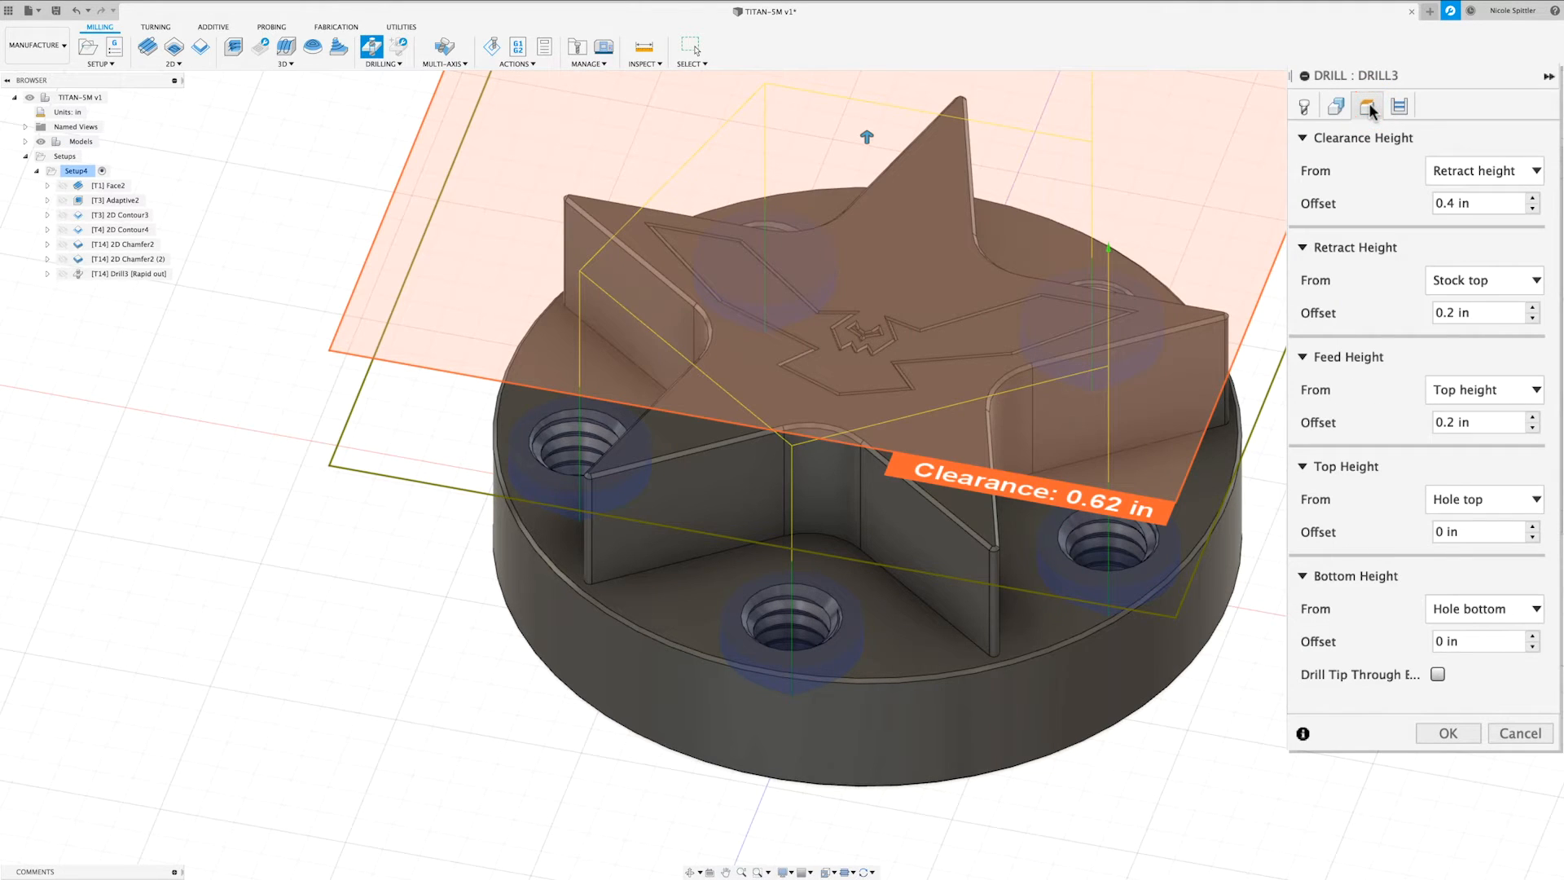
pyautogui.click(1454, 171)
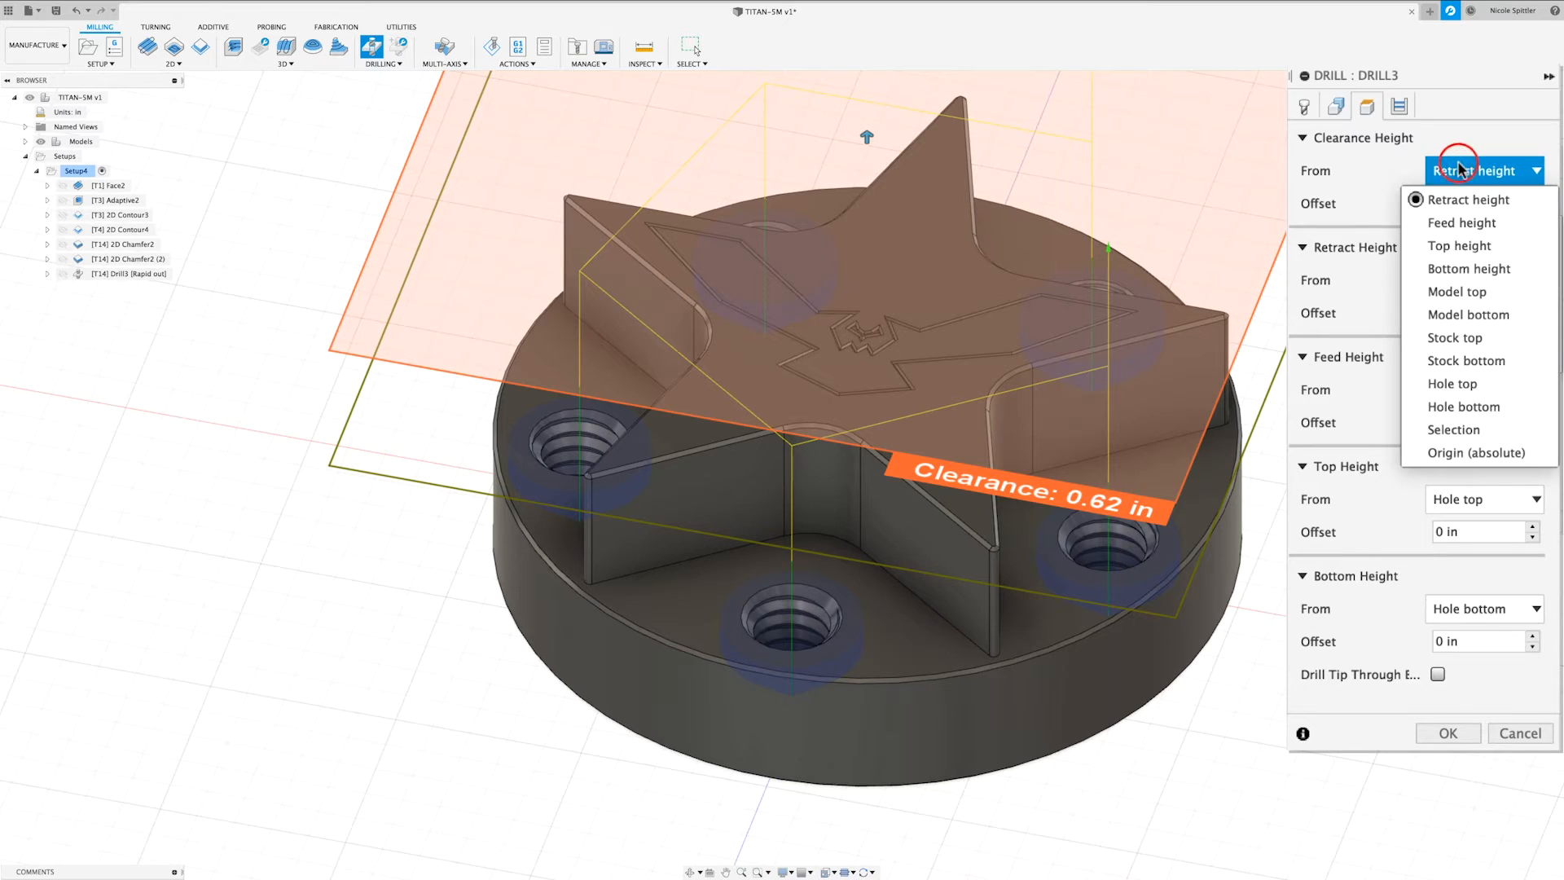
pyautogui.click(1463, 292)
pyautogui.click(1463, 282)
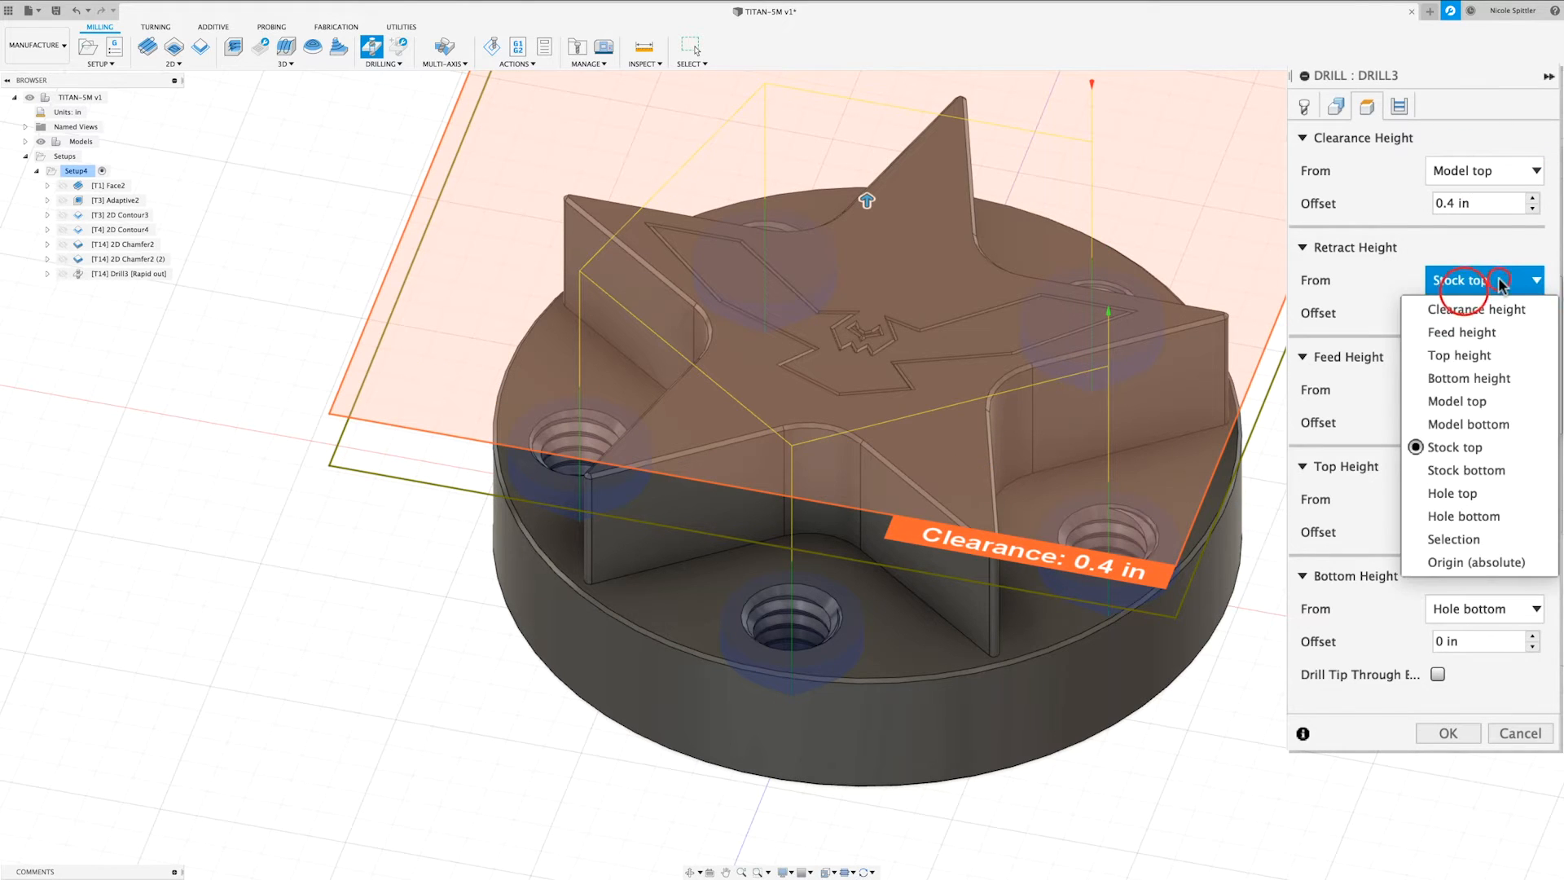
pyautogui.click(1481, 400)
pyautogui.click(1503, 399)
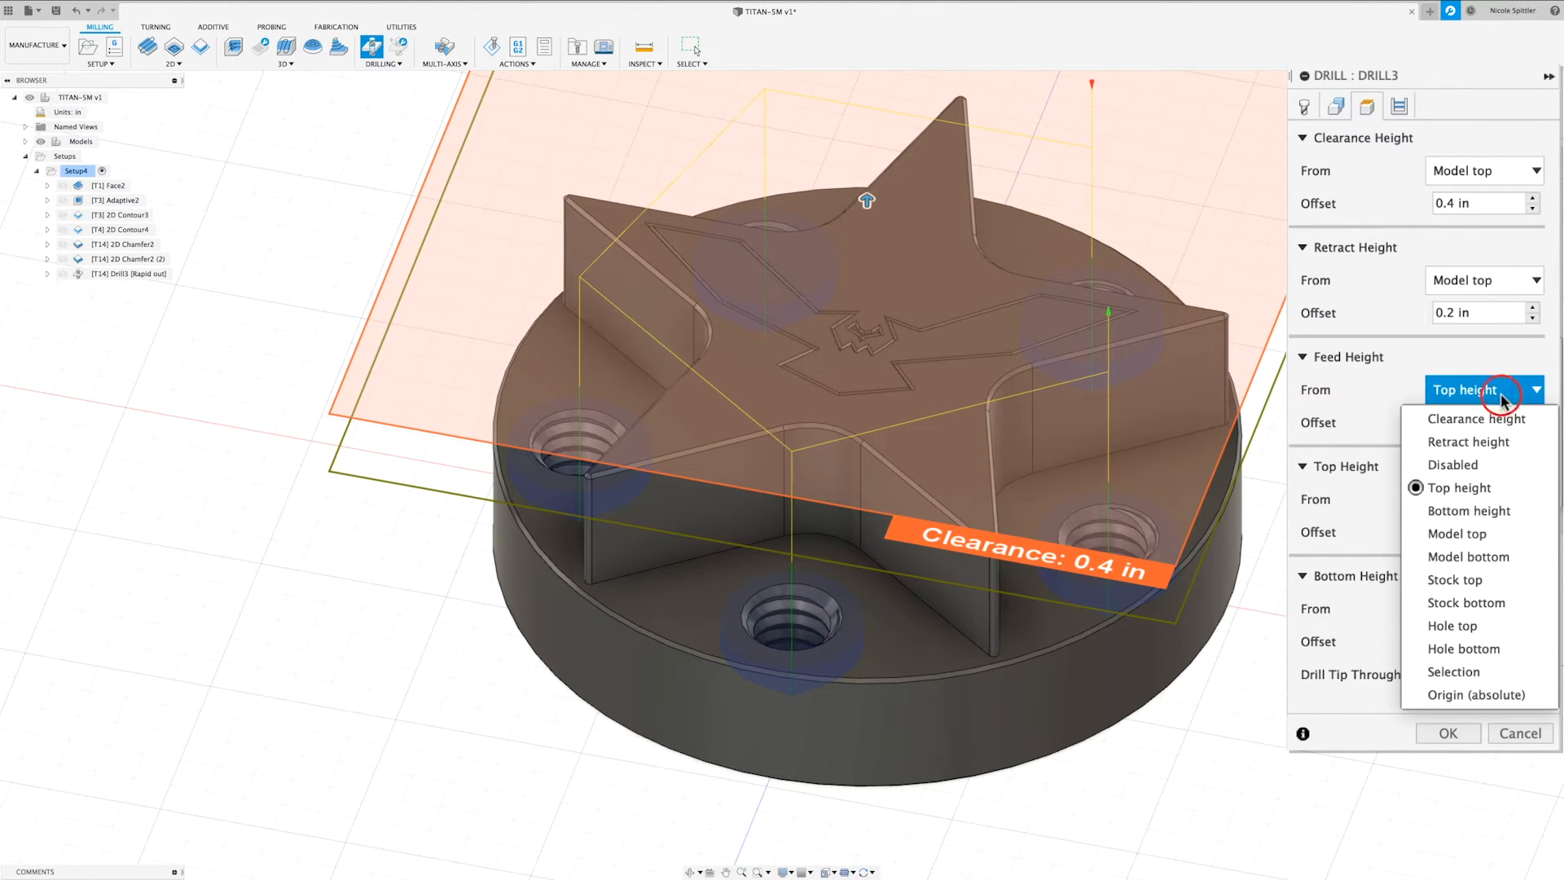
pyautogui.click(1480, 530)
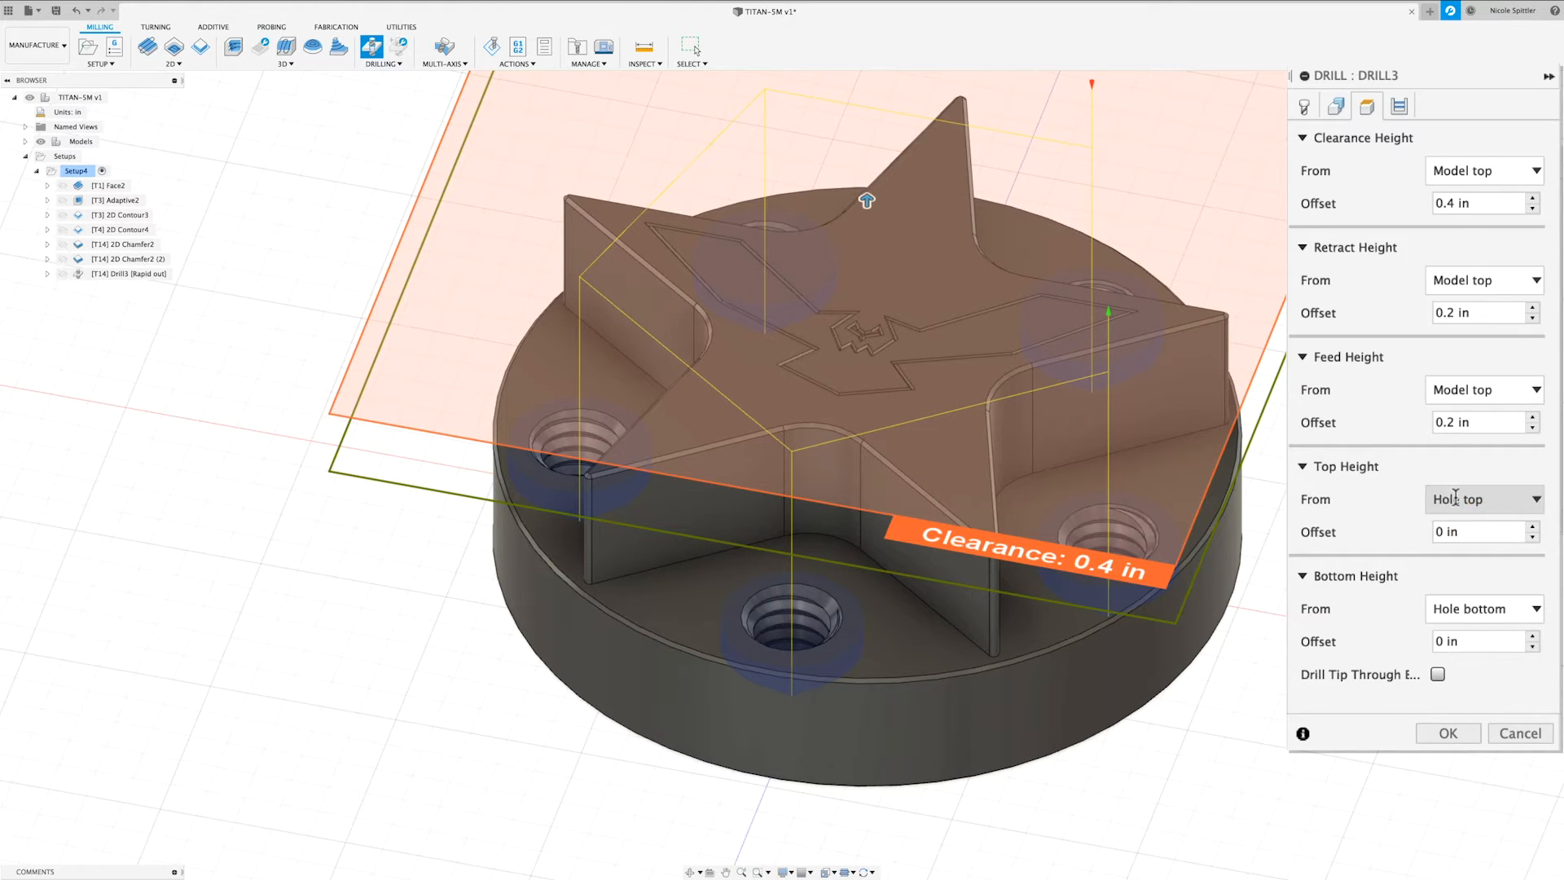
# Set the drill operation's top height from a selection, using the flat base face around the star.
pyautogui.click(1455, 499)
pyautogui.click(1453, 758)
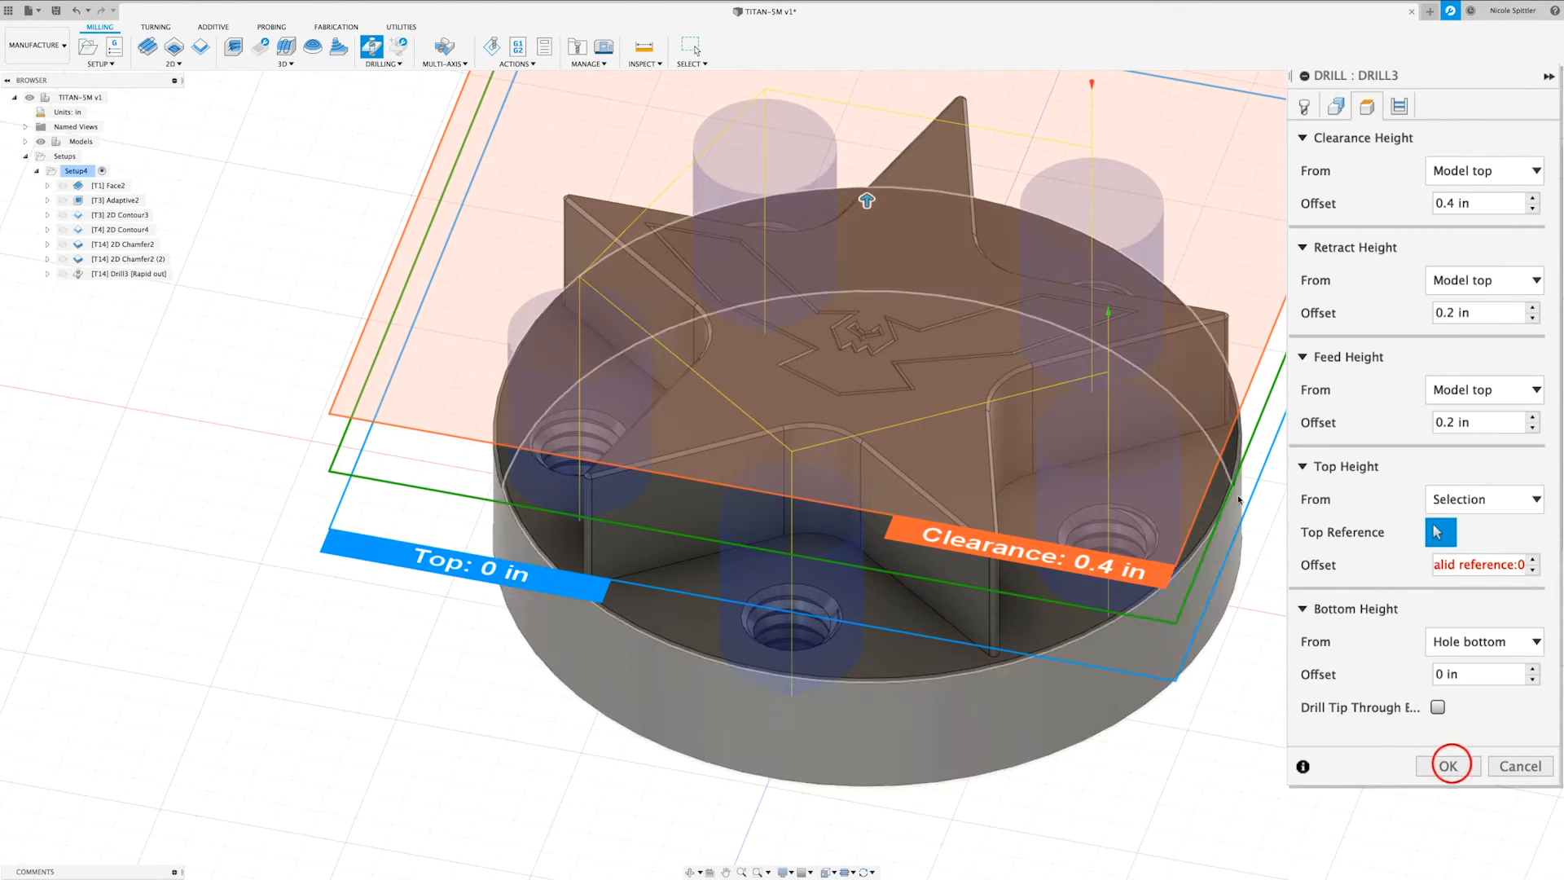
pyautogui.click(1192, 473)
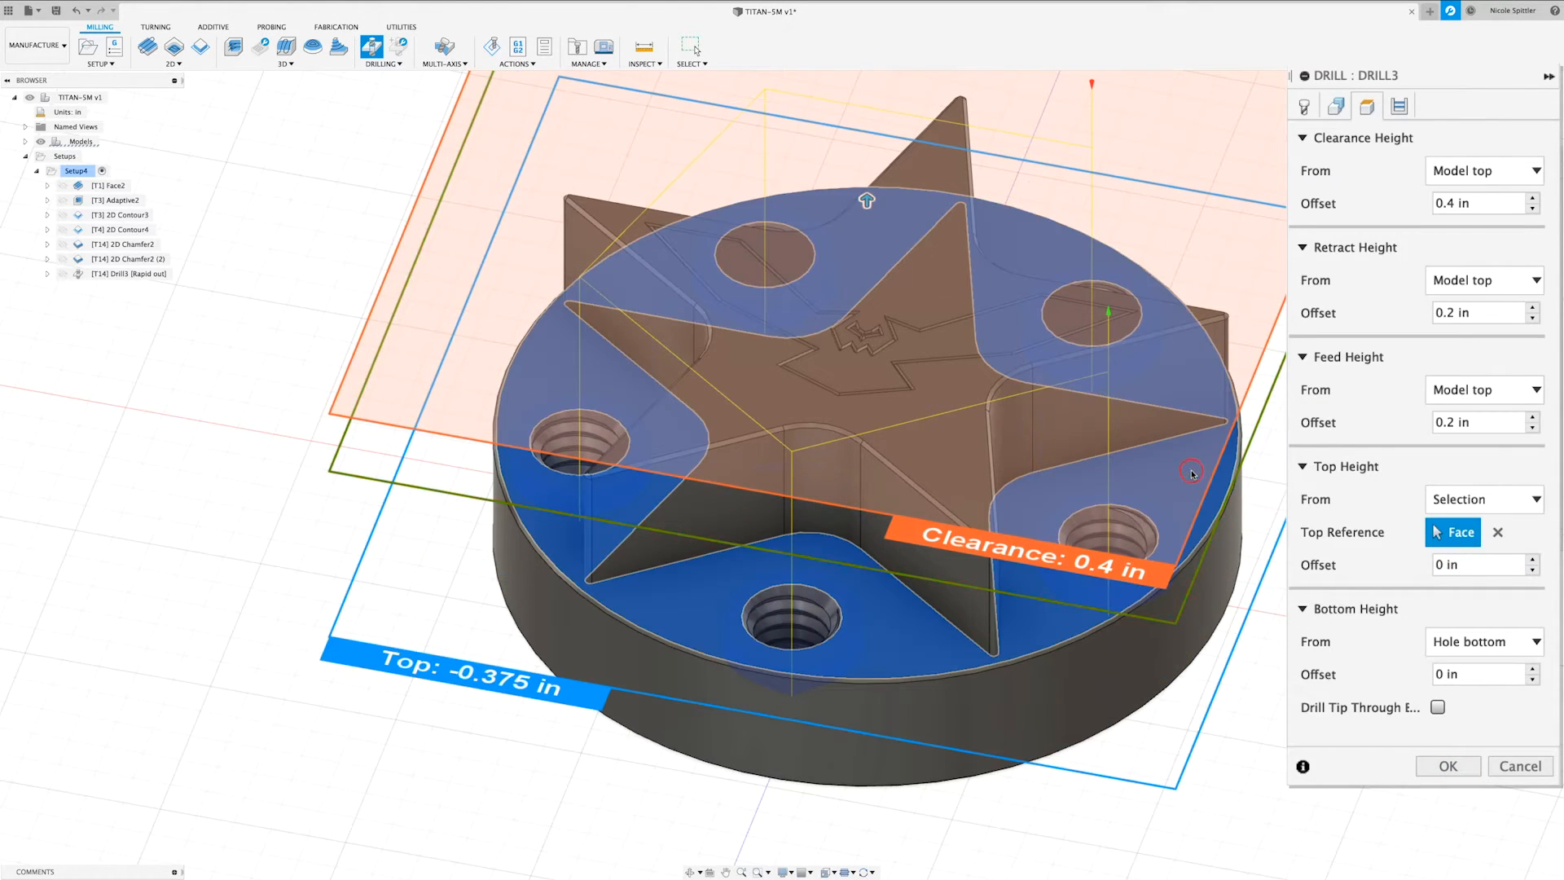
# Set the drill's bottom height to the flat base face with a -0.1 in offset, and generate it with the Drilling - rapid out cycle.
pyautogui.click(1451, 642)
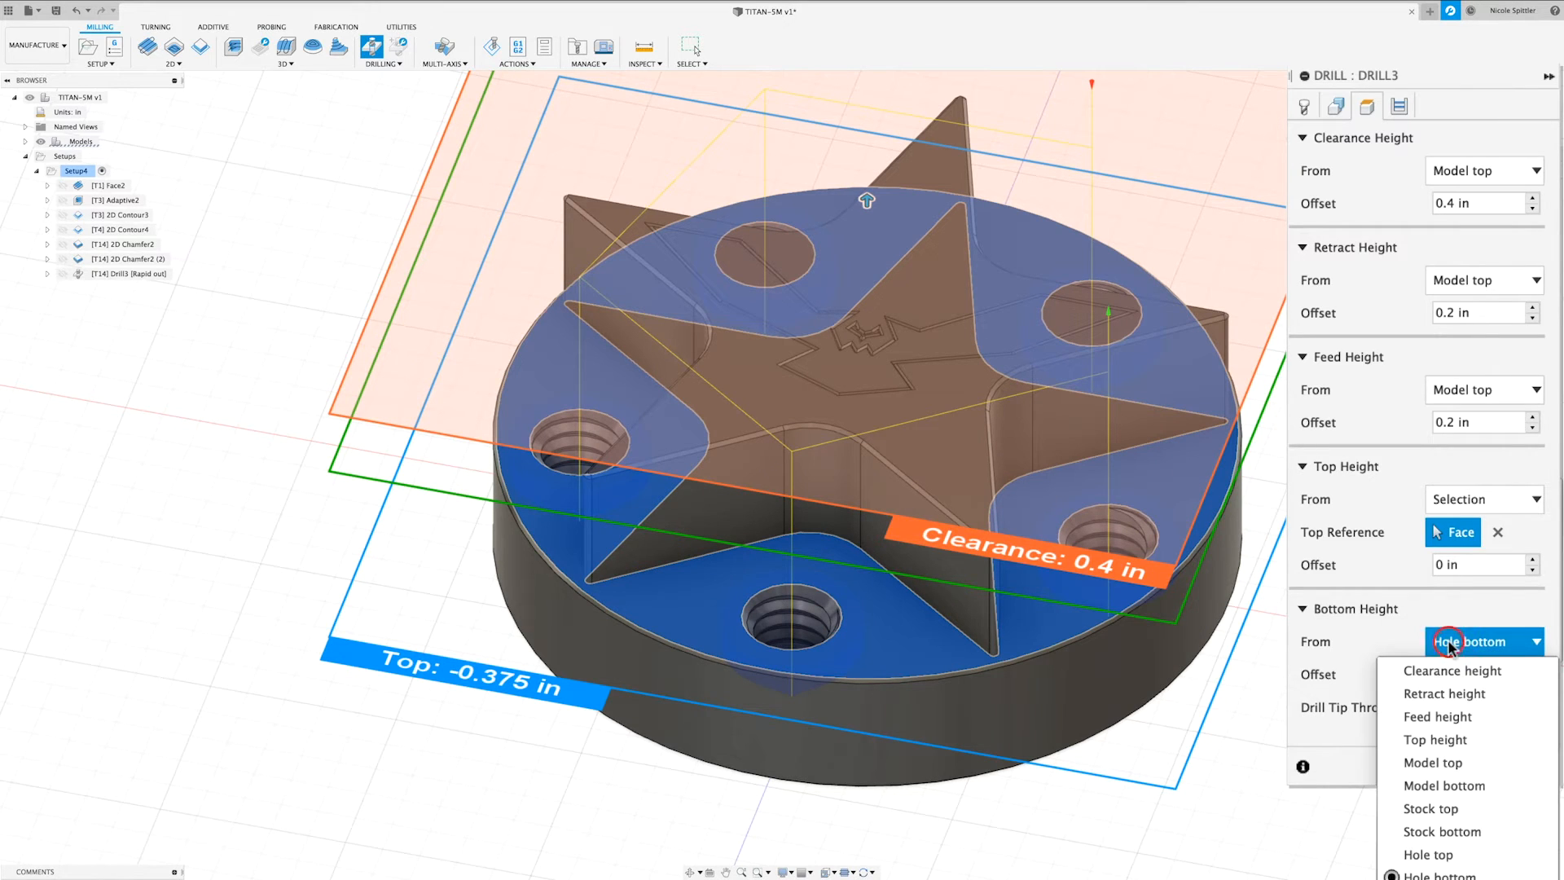
pyautogui.click(1455, 878)
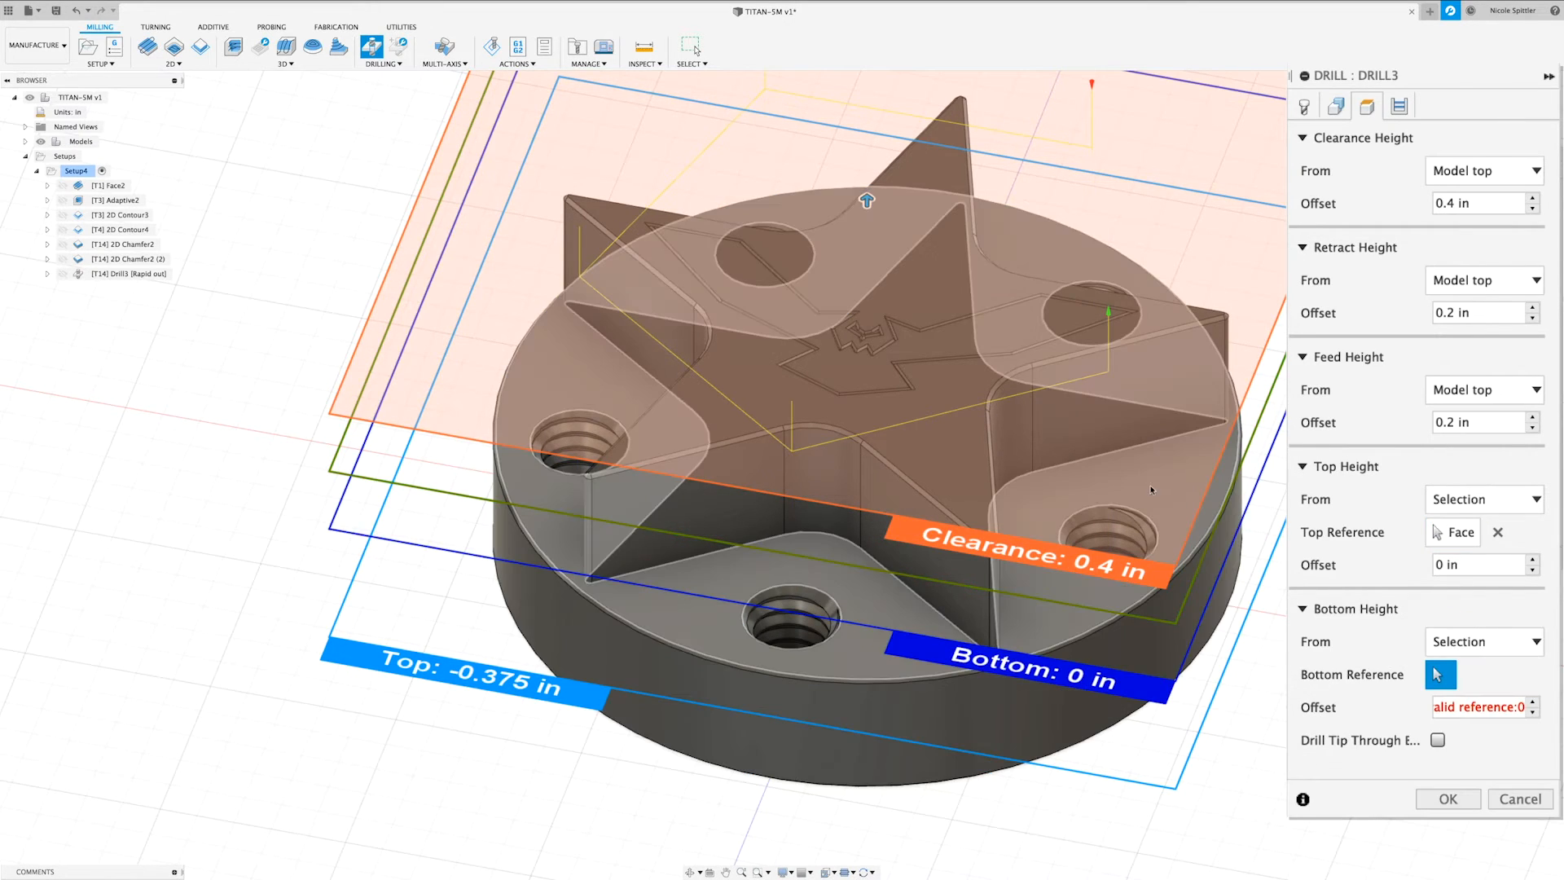
pyautogui.click(1147, 478)
pyautogui.click(1490, 707)
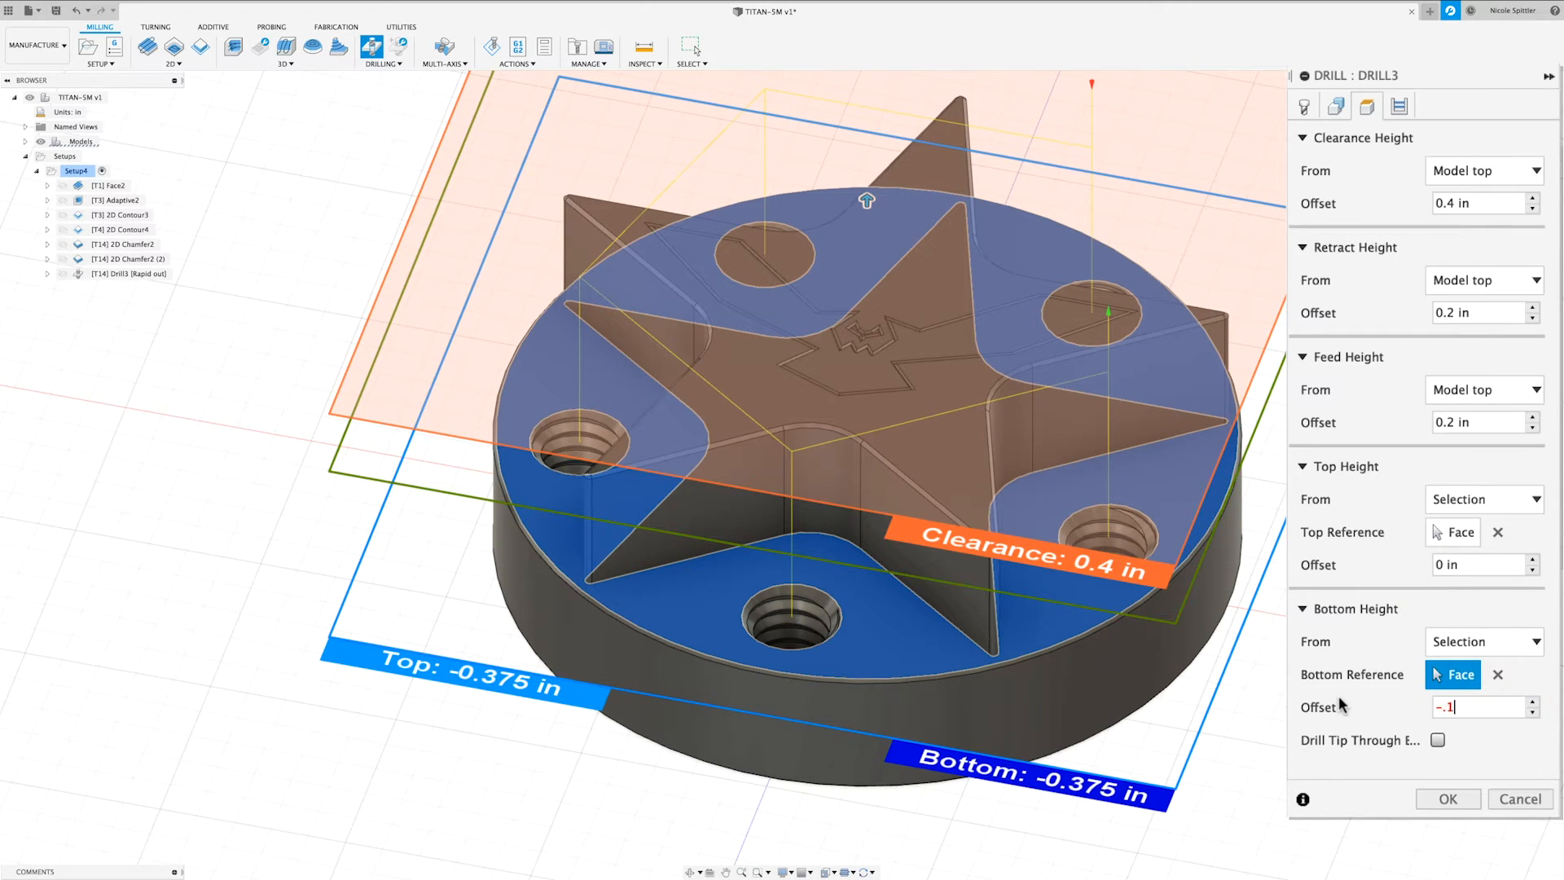
pyautogui.press('Return')
pyautogui.click(1399, 106)
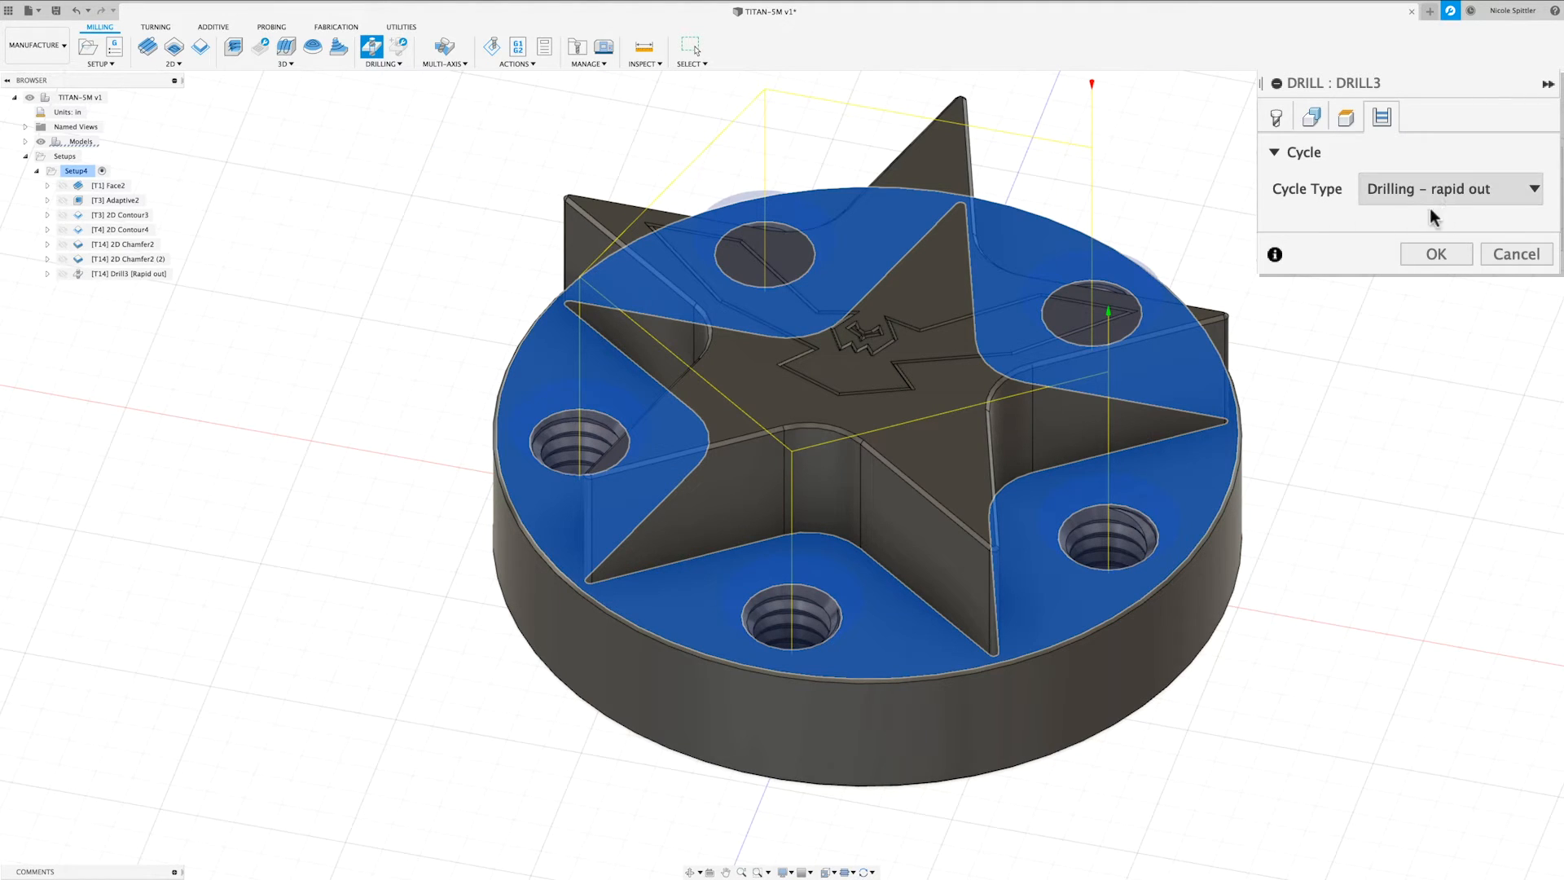
pyautogui.click(1438, 248)
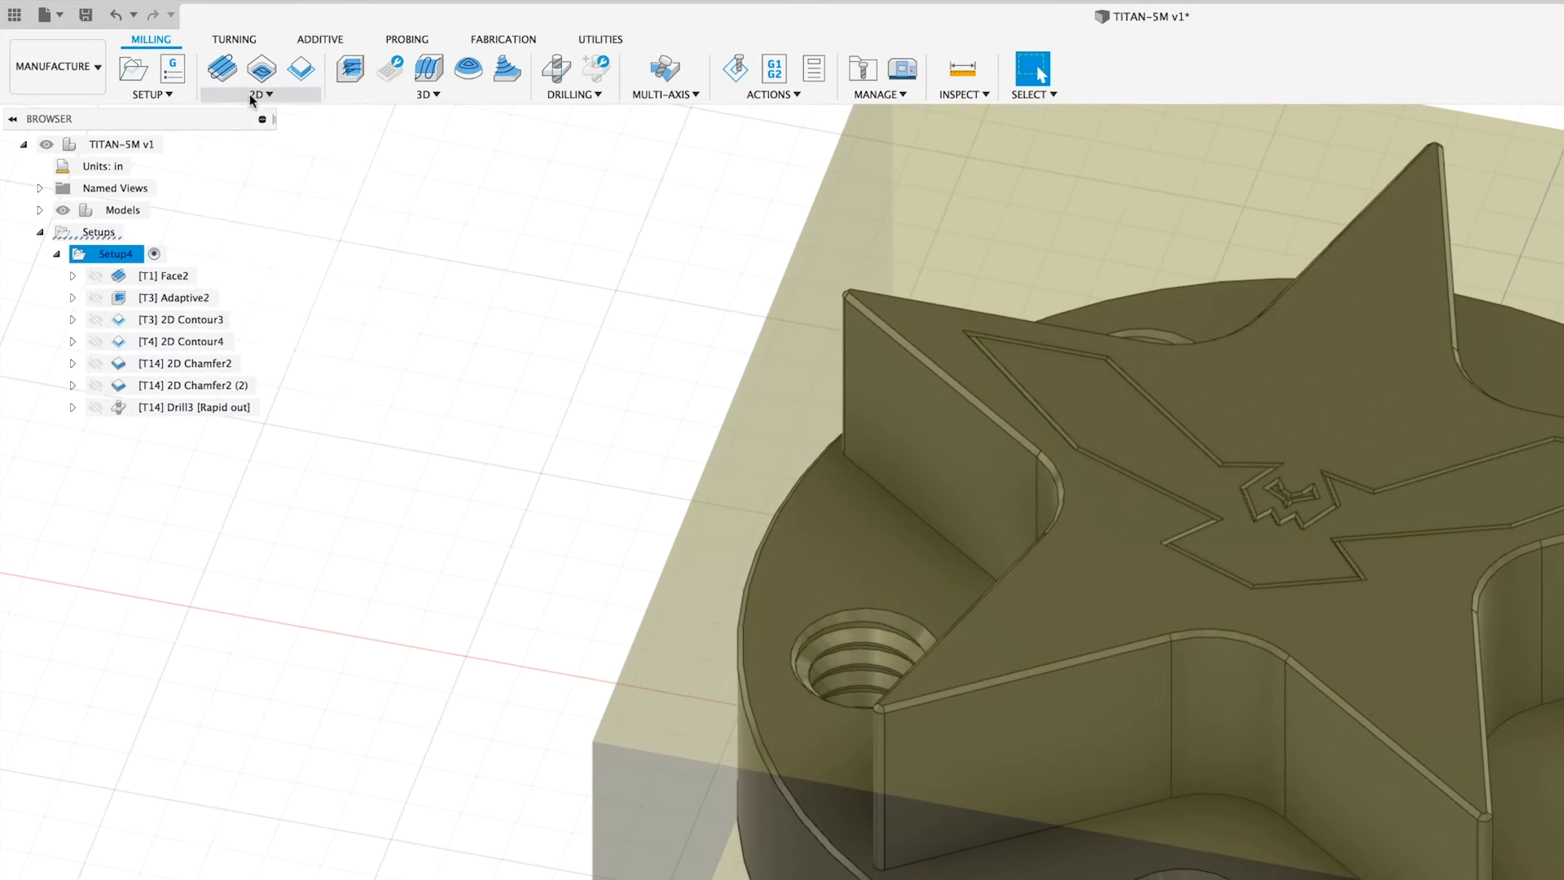
# Start a 2D Trace operation with the #14 chamfer mill, setting ramp spindle speed to 4000 rpm and cutting feedrate to 30 in/min.
pyautogui.click(171, 63)
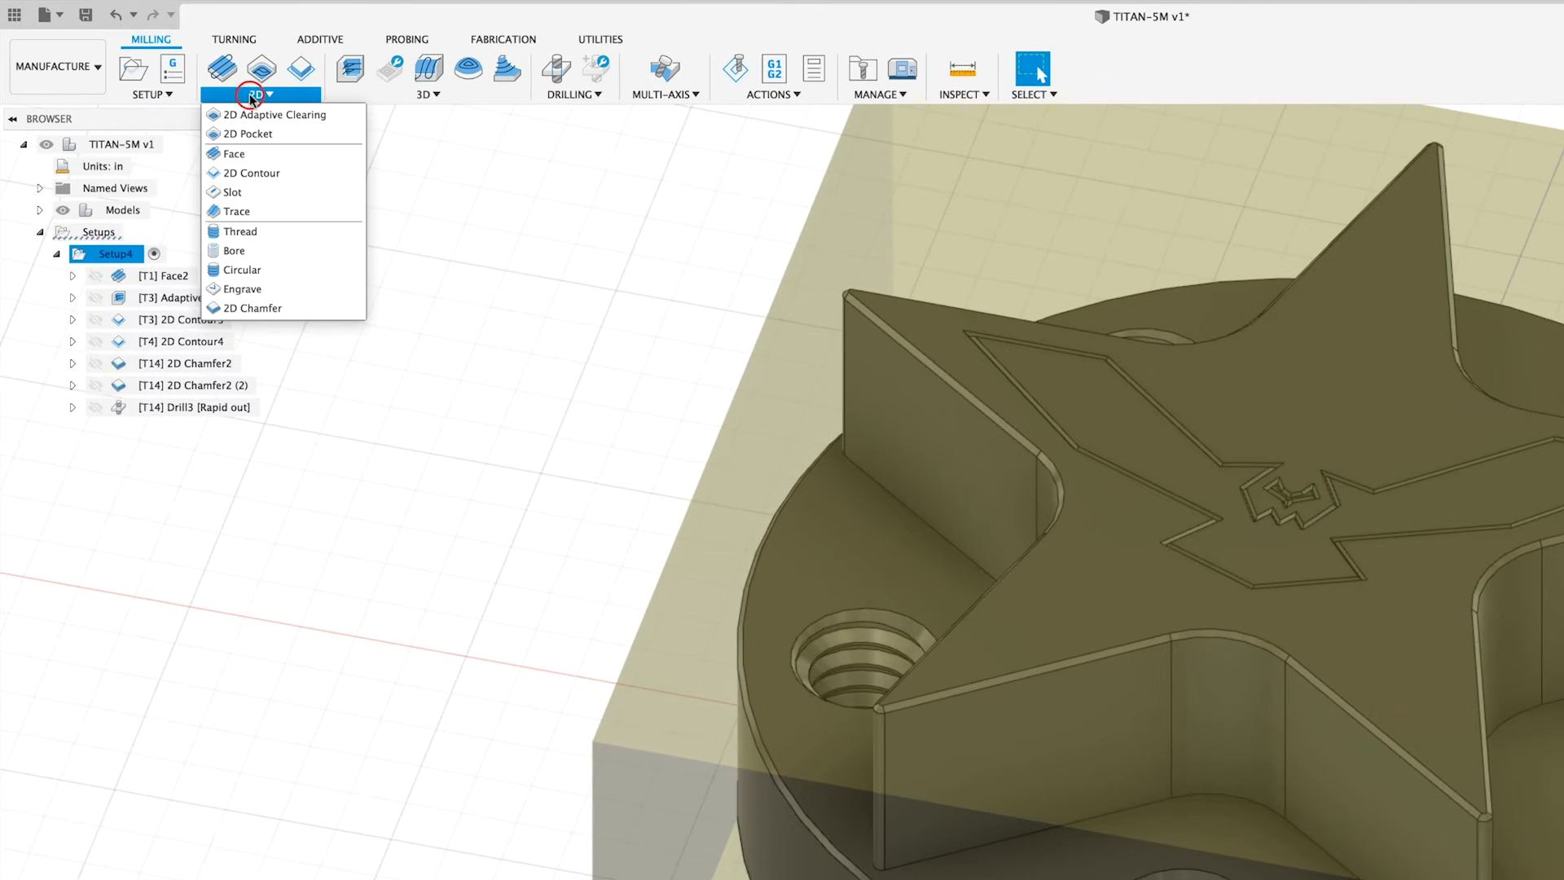
pyautogui.click(253, 213)
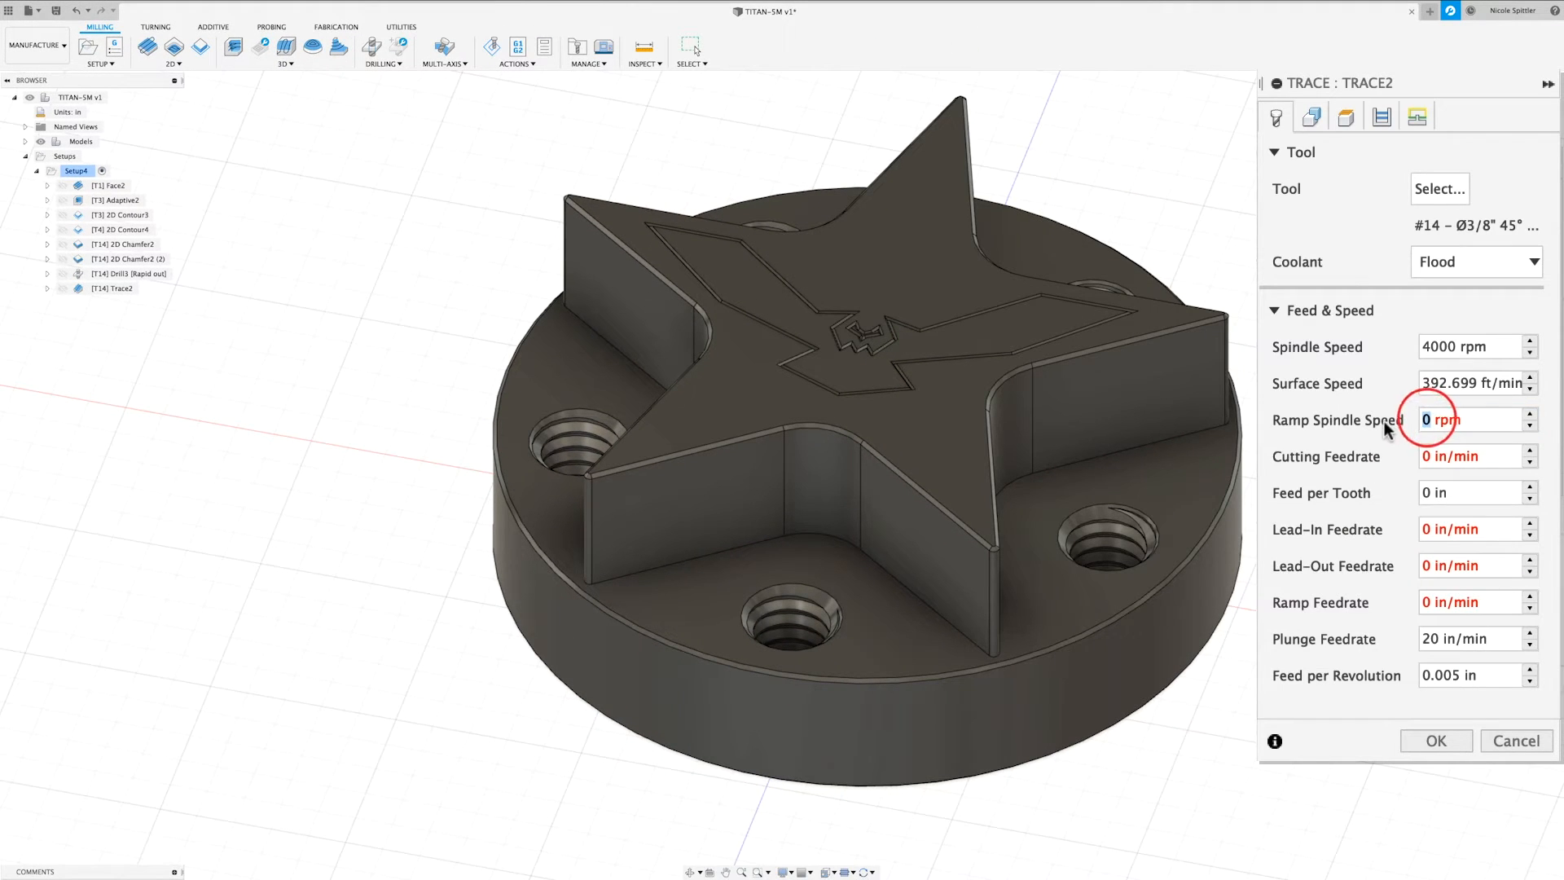
pyautogui.write('4000')
pyautogui.press('Tab')
pyautogui.write('30')
pyautogui.press('Tab')
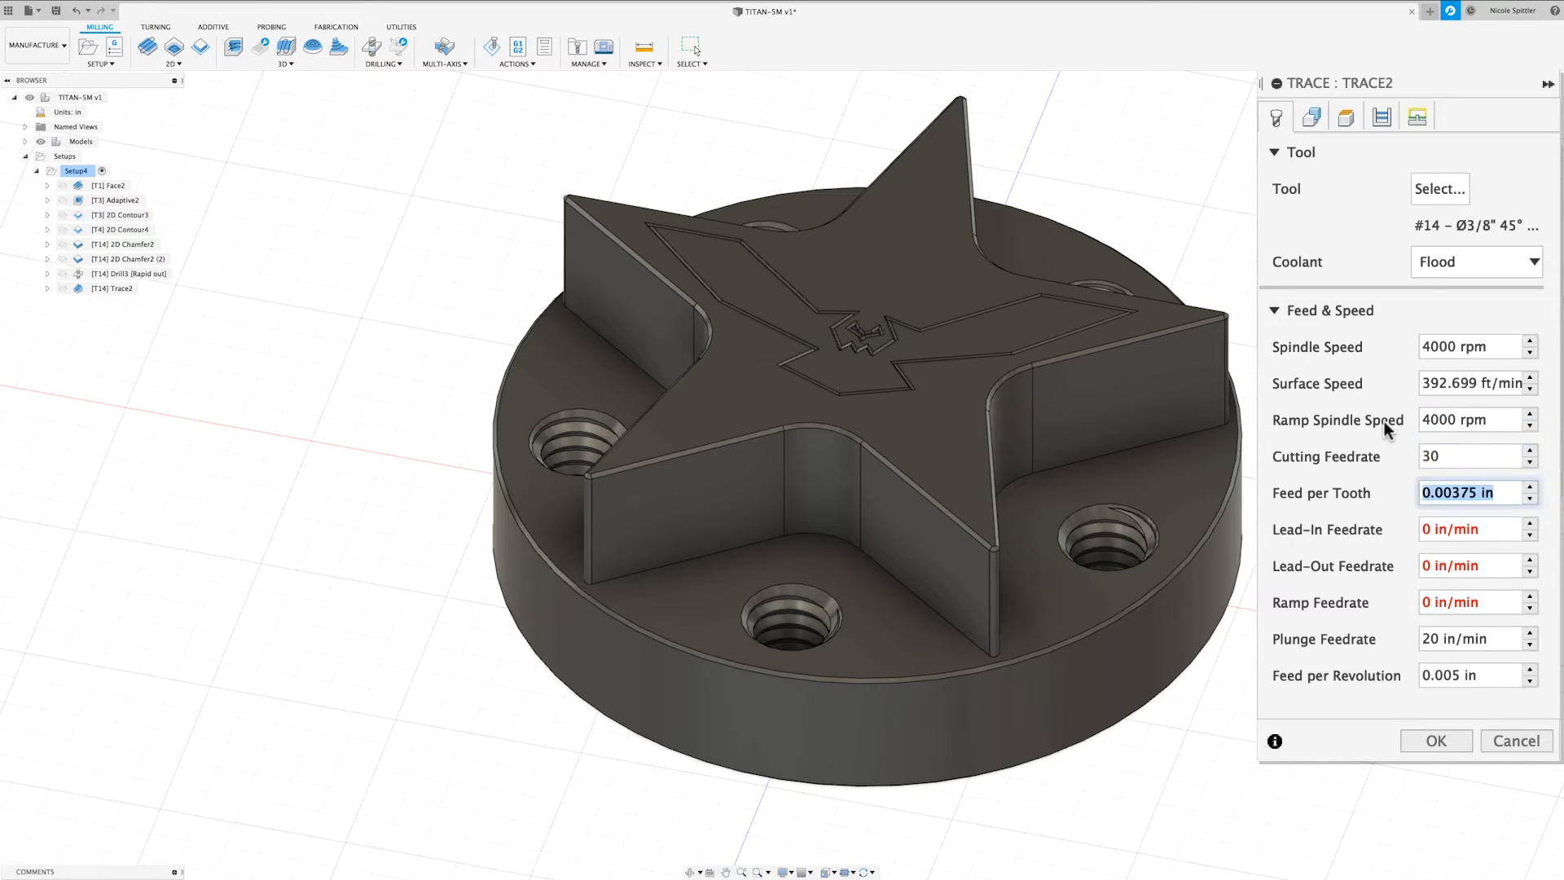
# Set the Trace operation's cutting, lead-in, lead-out and ramp feedrates to 20 in/min.
pyautogui.doubleClick(1442, 455)
pyautogui.write('20')
pyautogui.press('Tab')
pyautogui.press('Tab')
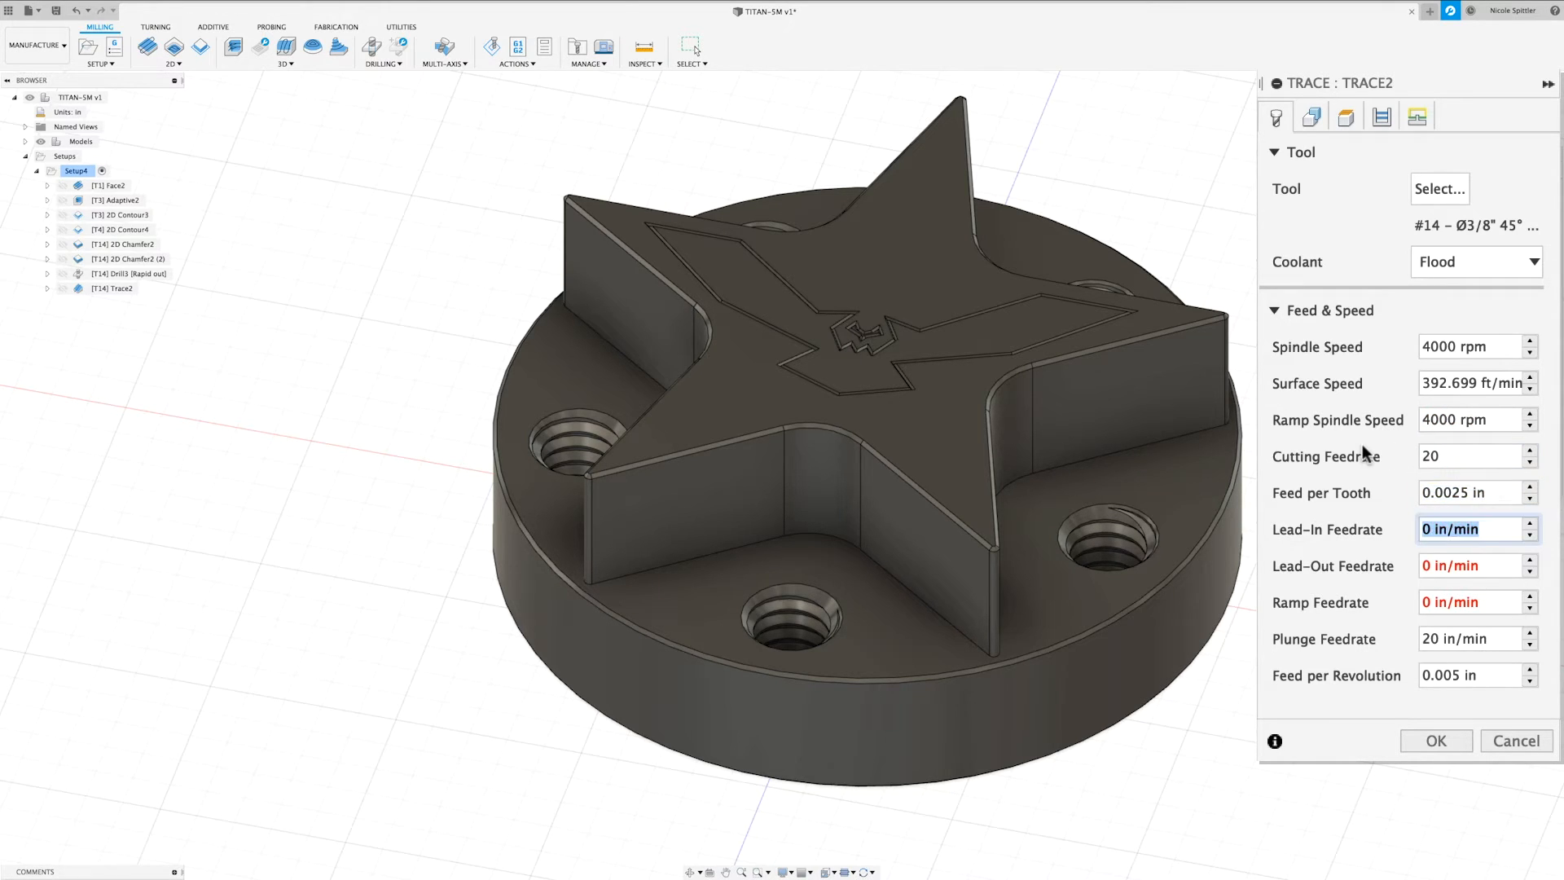
pyautogui.write('20')
pyautogui.press('Tab')
pyautogui.write('20')
pyautogui.press('Tab')
pyautogui.write('20')
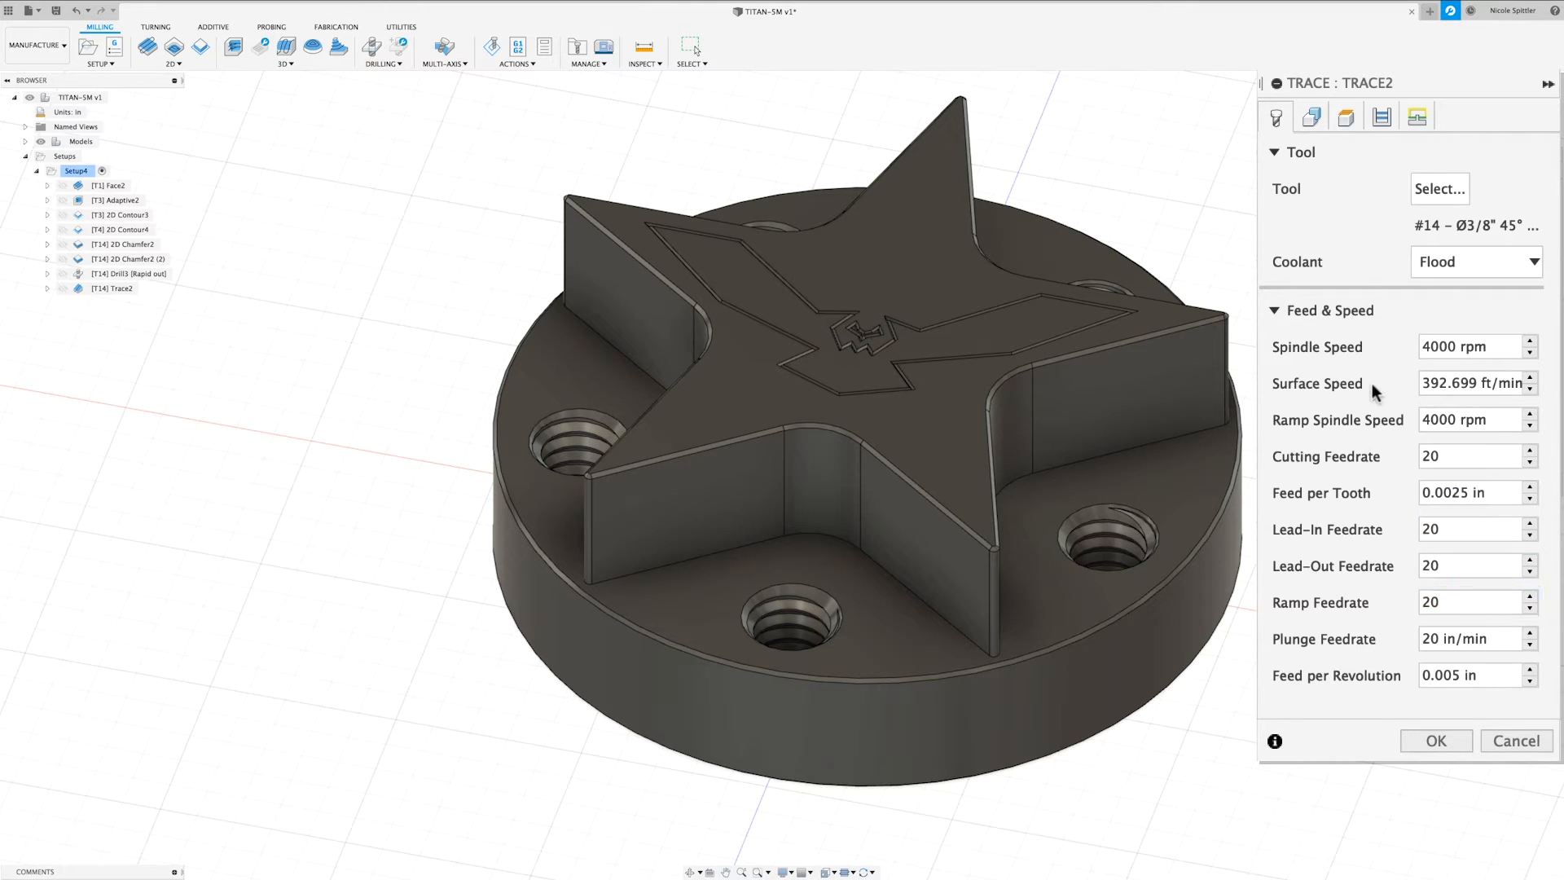
# Select the bottom edge chains of the engraved eagle outline and of the small inner detail in its head as Trace curves.
pyautogui.click(1312, 114)
pyautogui.keyDown('shift'); pyautogui.moveTo(1222, 269); pyautogui.dragTo(1247, 228, button='middle'); pyautogui.keyUp('shift')
pyautogui.scroll(8, 928, 489)
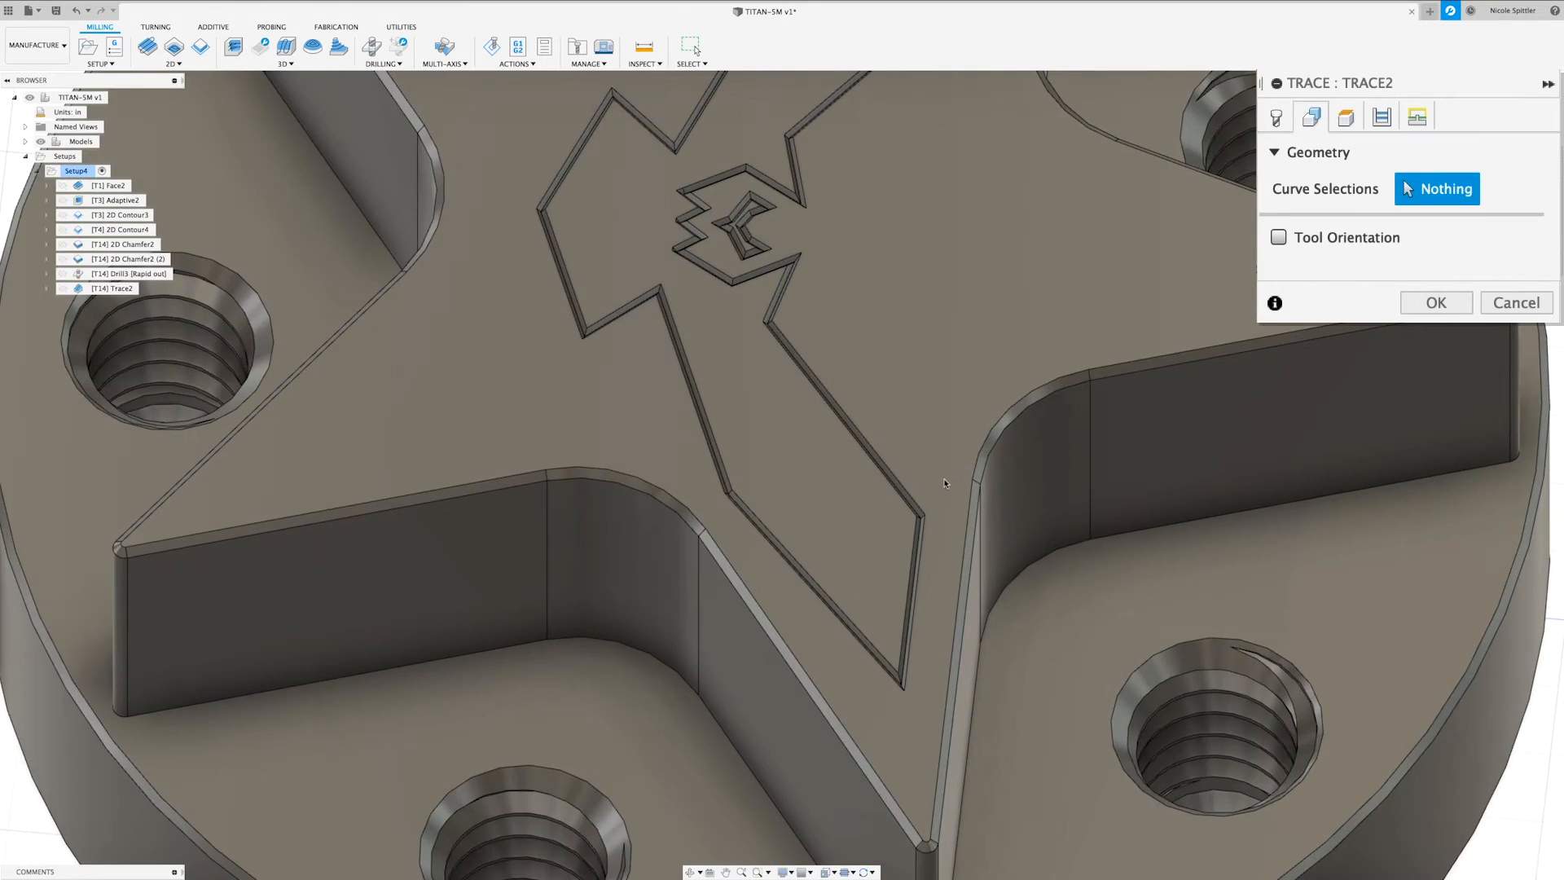
pyautogui.scroll(3, 917, 512)
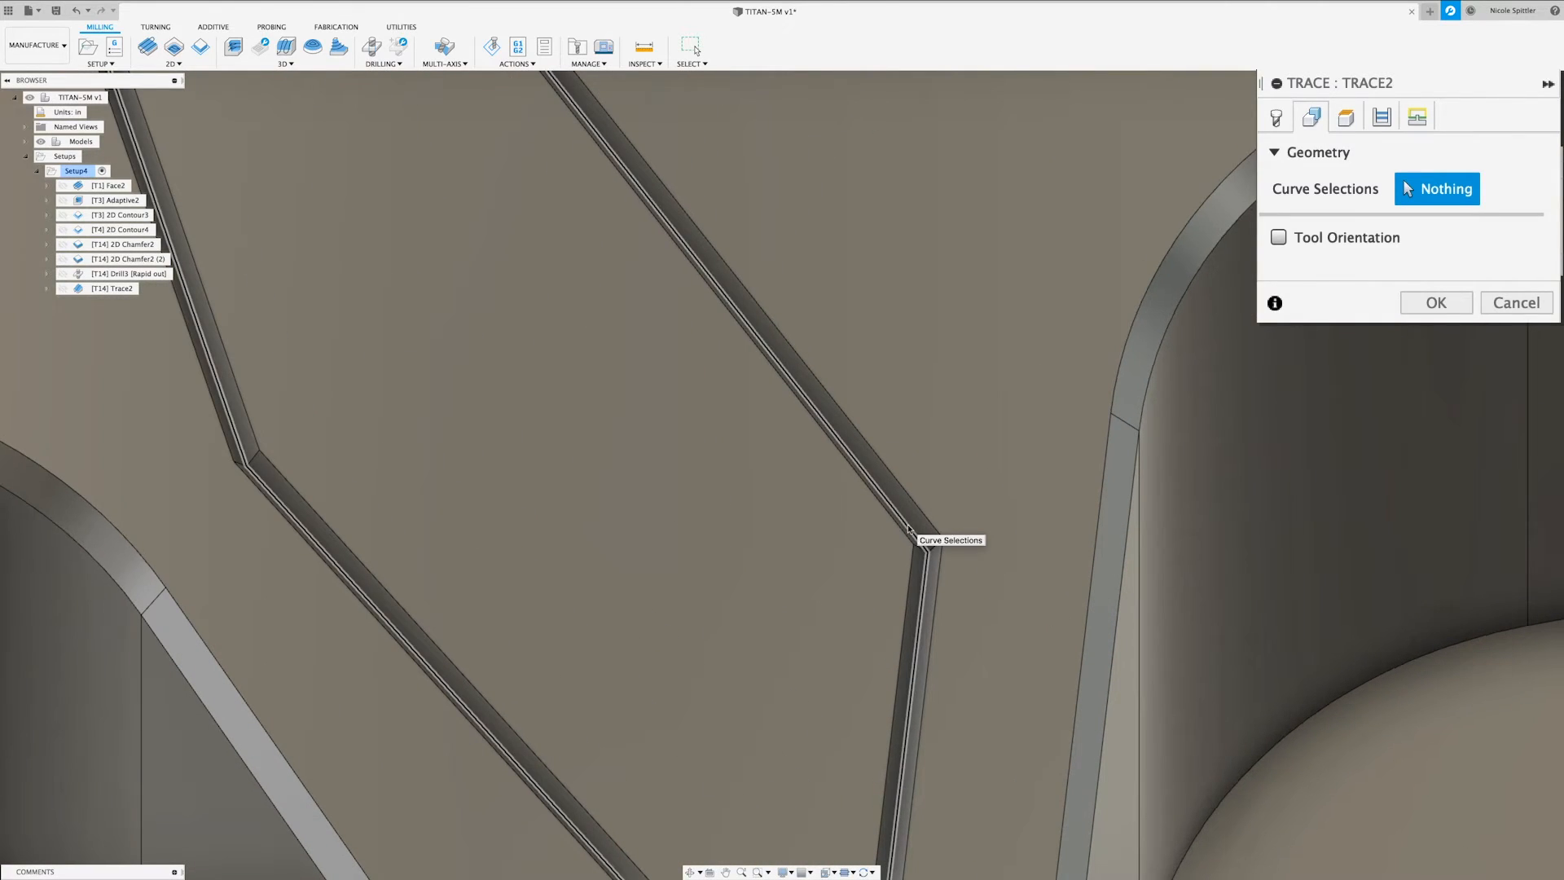
pyautogui.click(908, 525)
pyautogui.scroll(-6, 913, 521)
pyautogui.scroll(6, 858, 369)
pyautogui.click(950, 385)
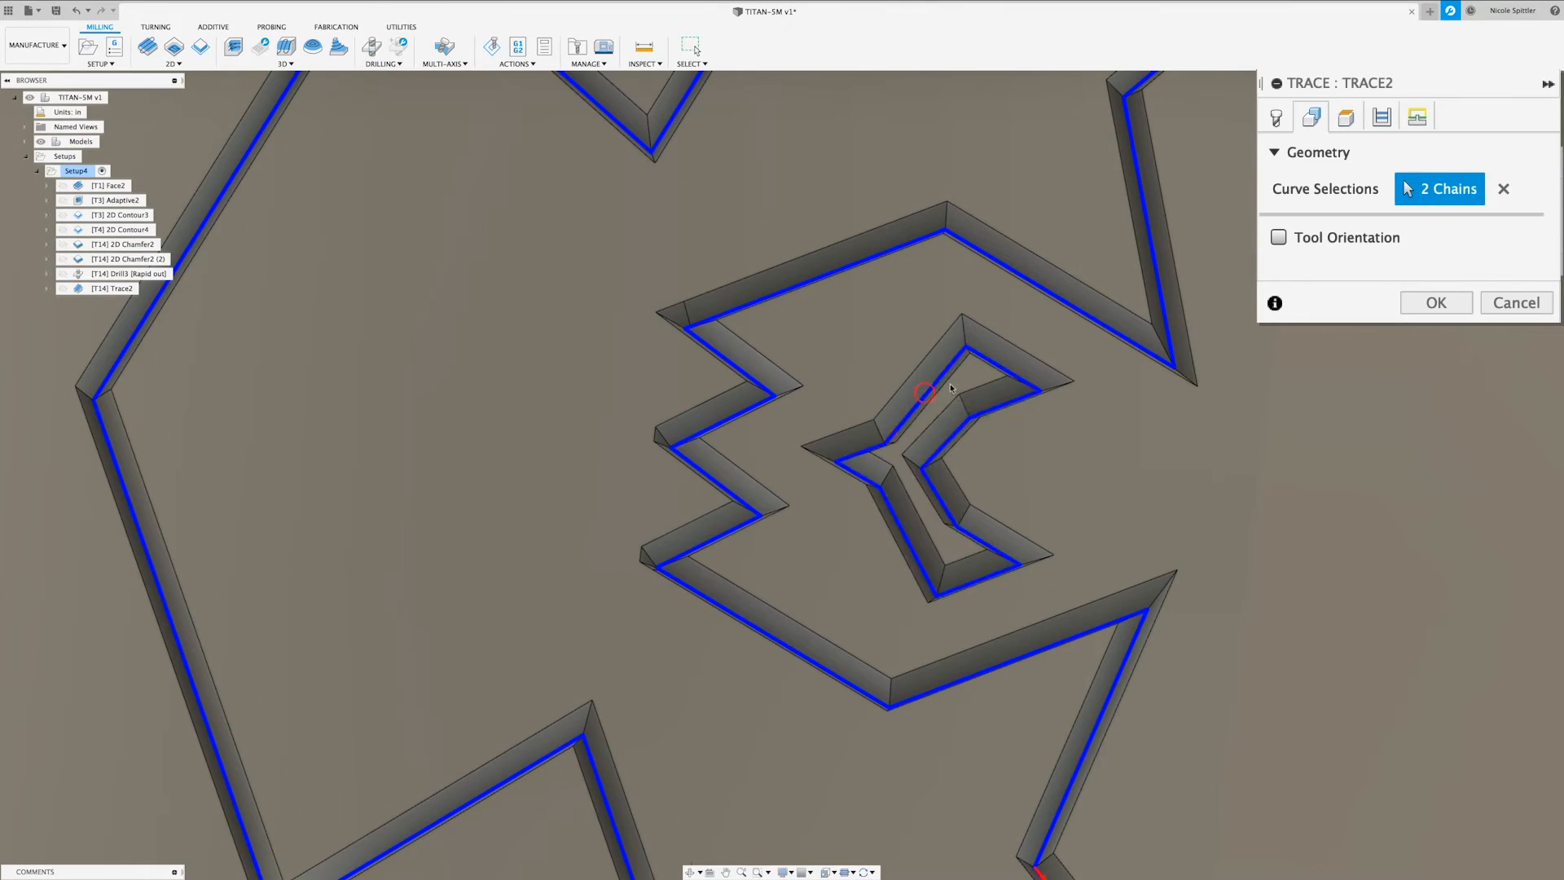
pyautogui.scroll(-6, 950, 383)
pyautogui.scroll(-5, 950, 381)
pyautogui.keyDown('shift'); pyautogui.moveTo(950, 382); pyautogui.dragTo(1011, 440, button='middle'); pyautogui.keyUp('shift')
pyautogui.scroll(-4, 986, 444)
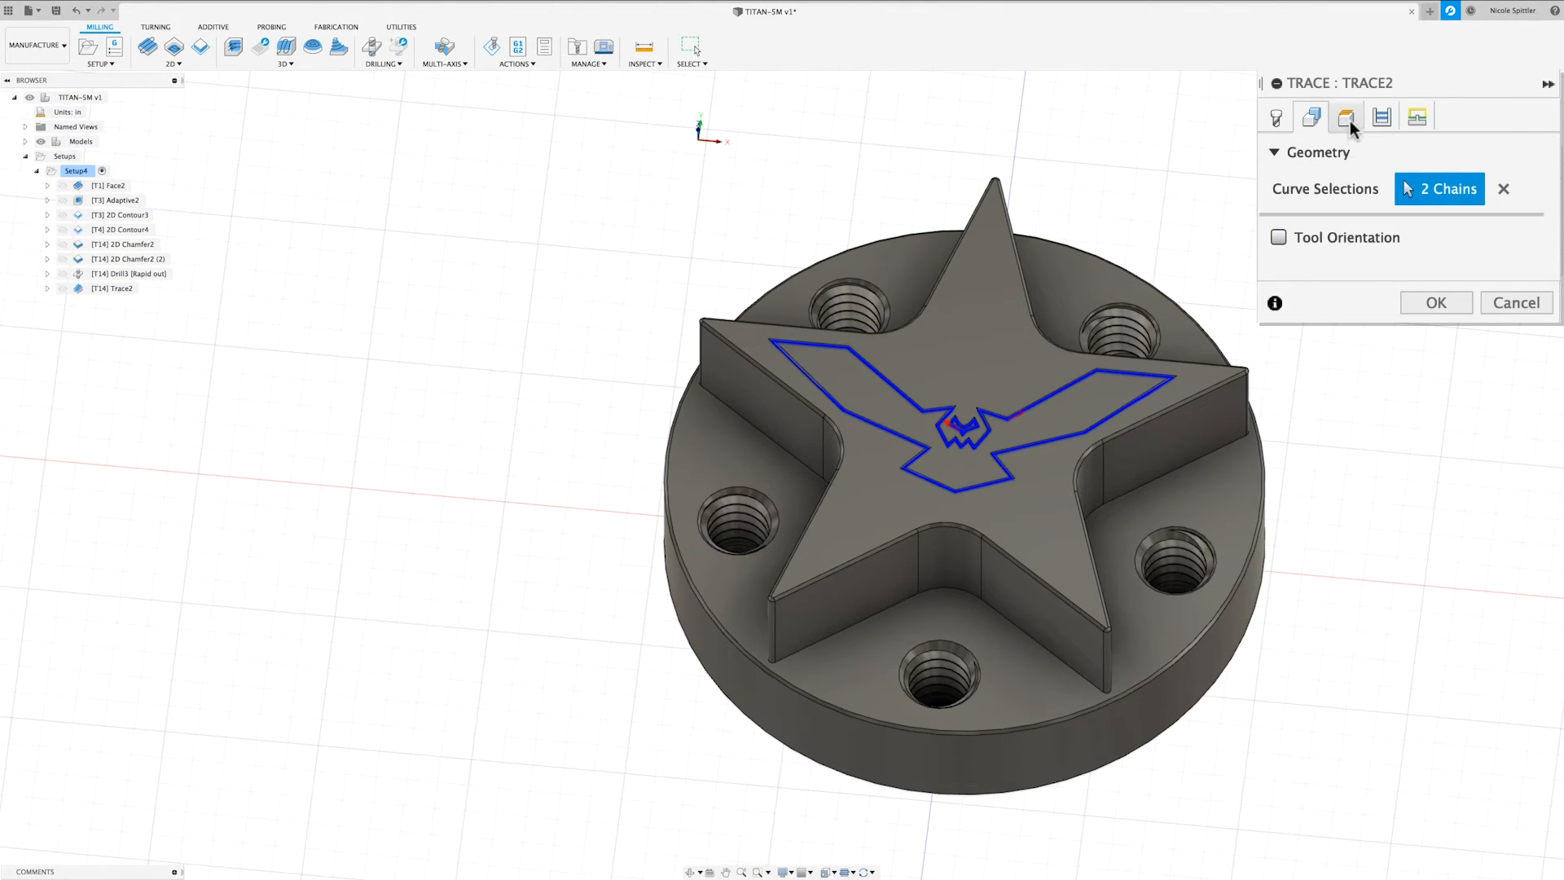
# Set the Trace clearance, retract and feed heights from Model top, with a feed height offset of -0.005 in.
pyautogui.click(1348, 119)
pyautogui.click(1389, 189)
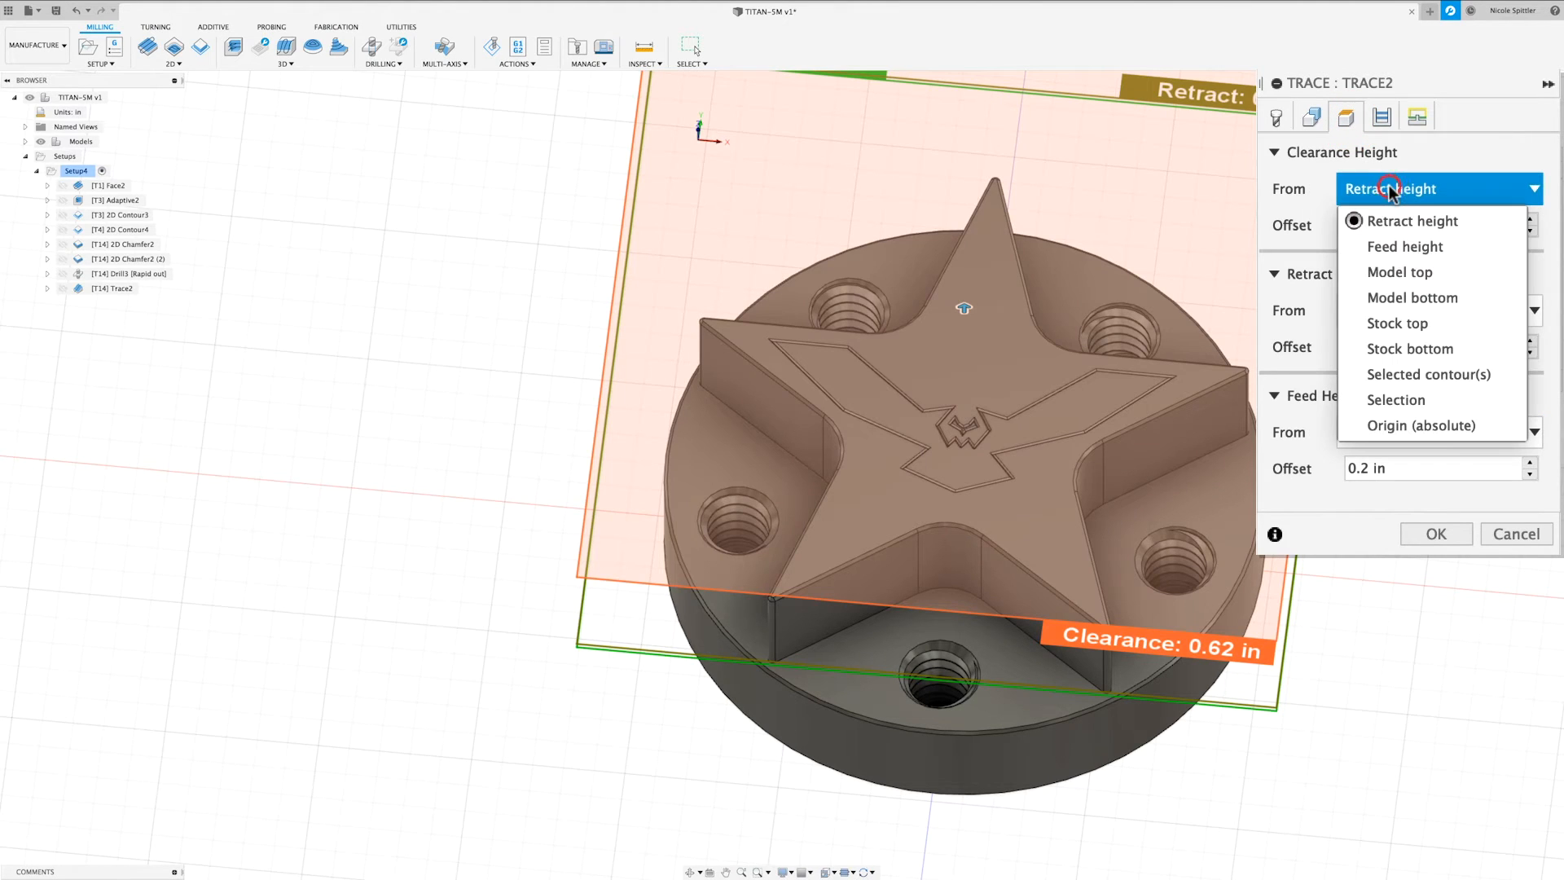
pyautogui.click(1410, 271)
pyautogui.click(1433, 298)
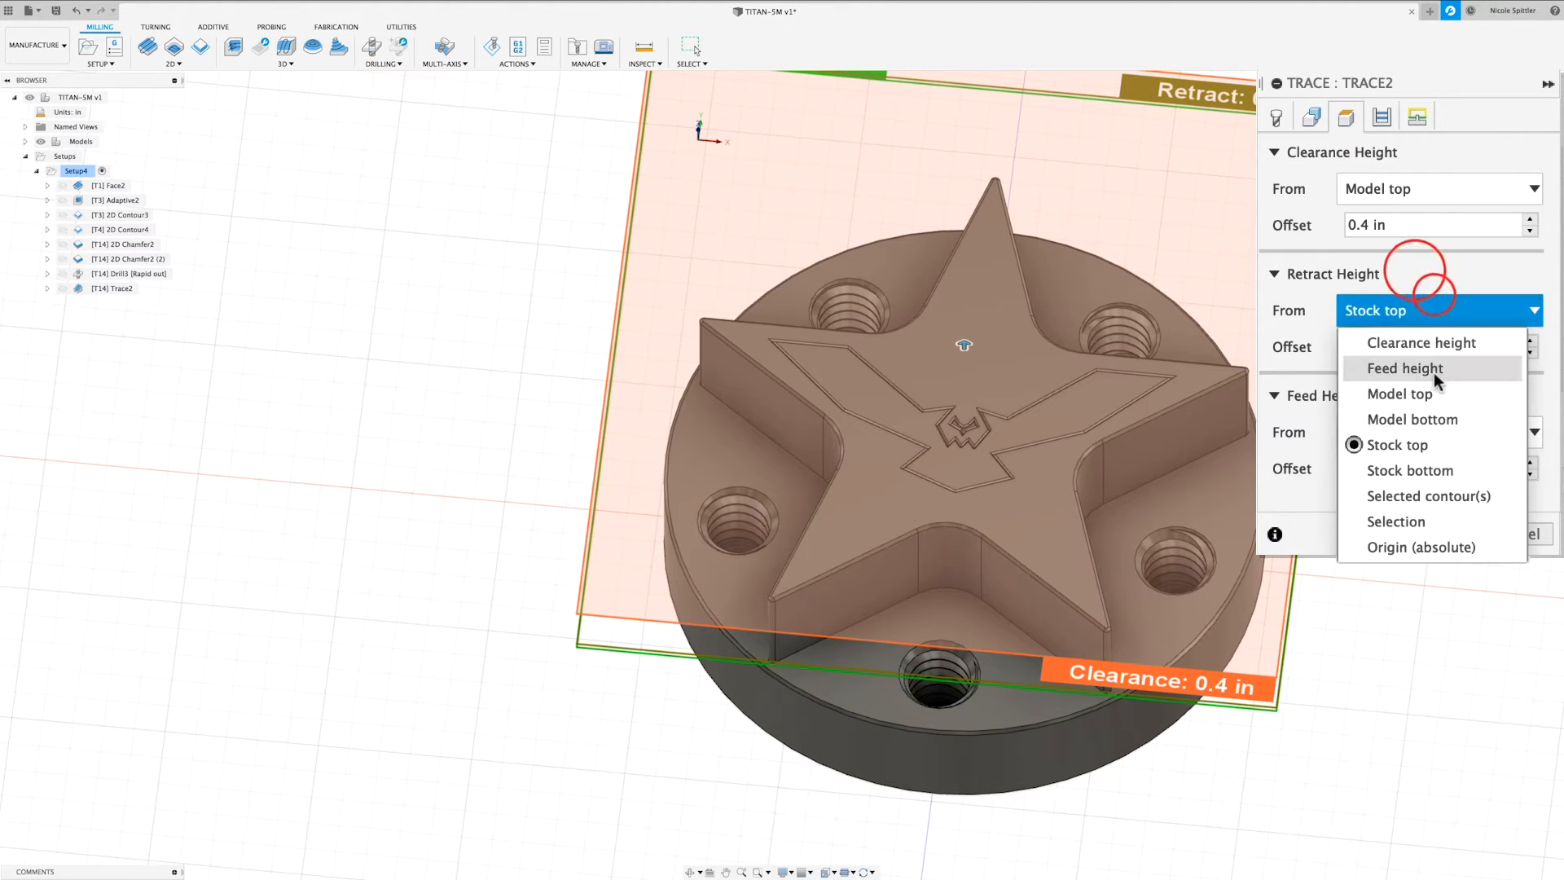
pyautogui.click(1400, 393)
pyautogui.click(1413, 468)
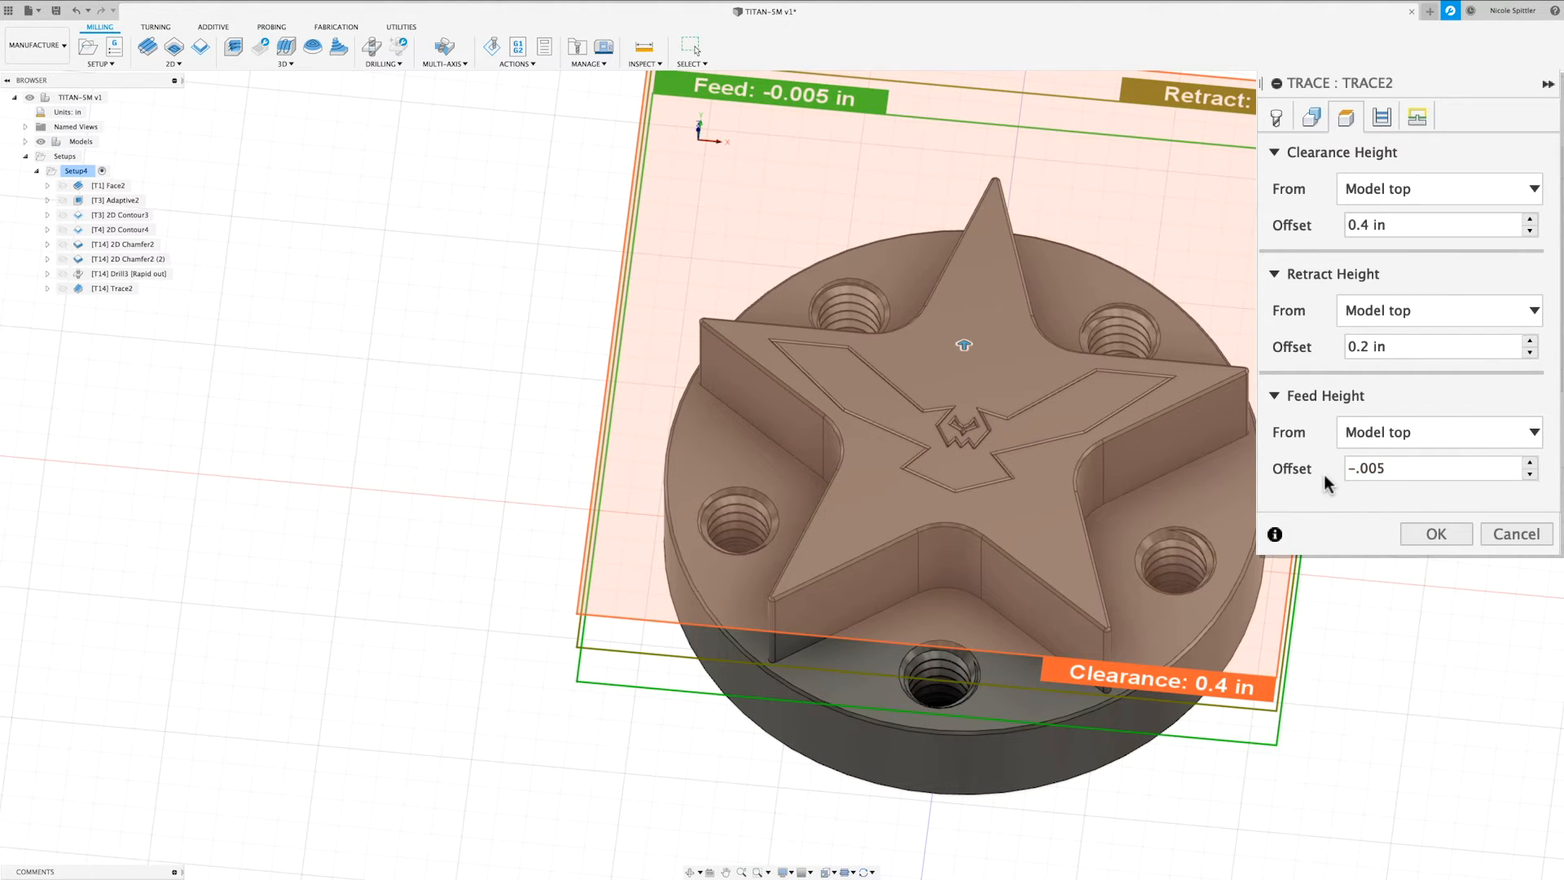
# Generate the Trace toolpath with center compensation, zero chamfer width and tip offset, and lead-in and lead-out disabled.
pyautogui.click(1381, 117)
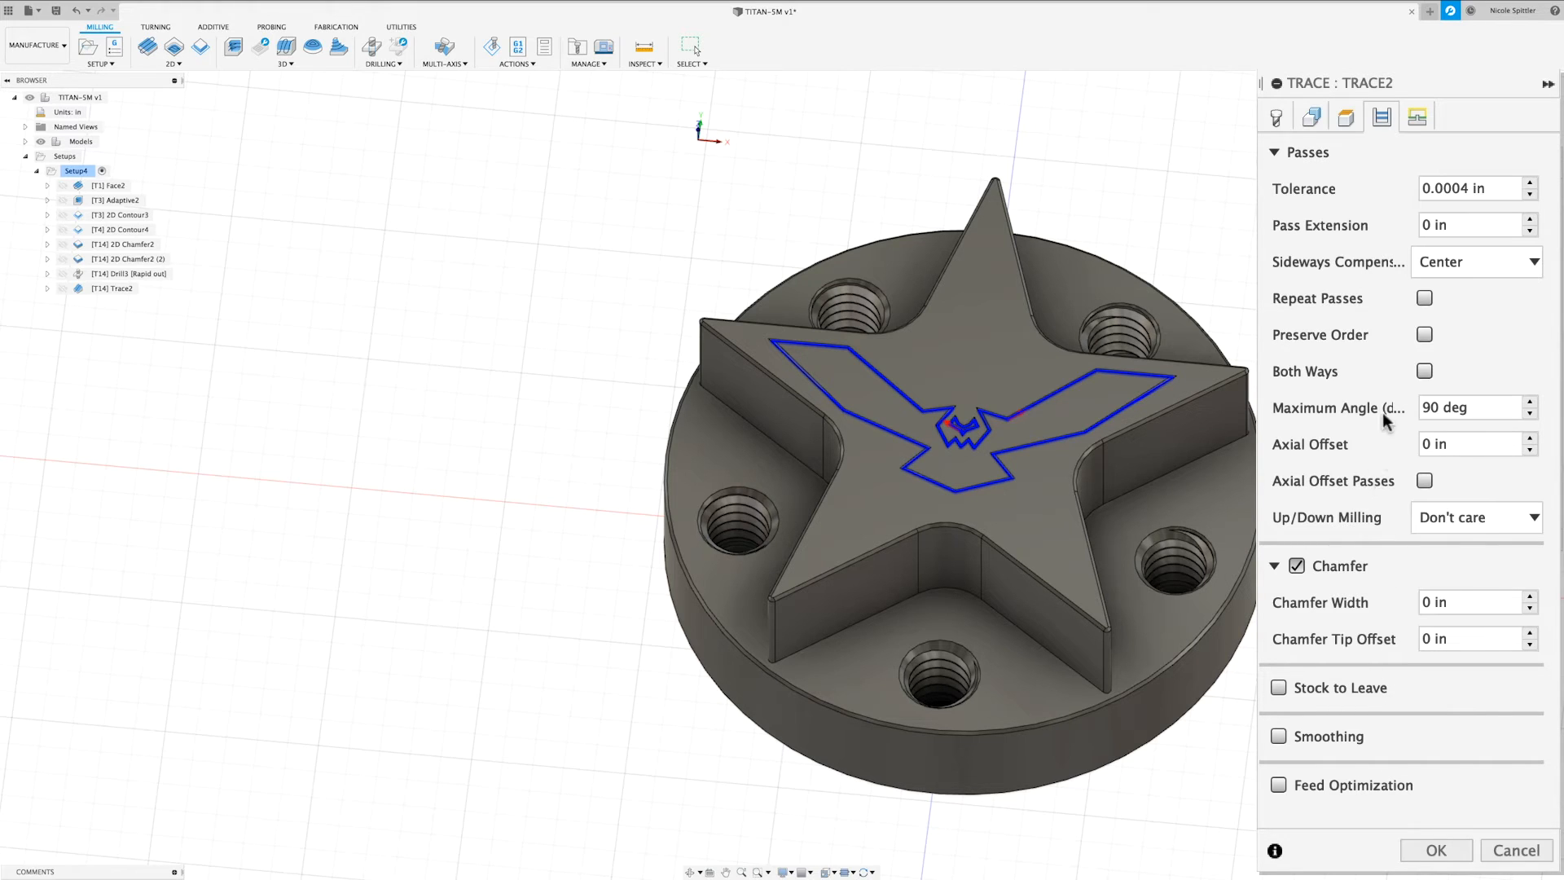
pyautogui.click(1416, 121)
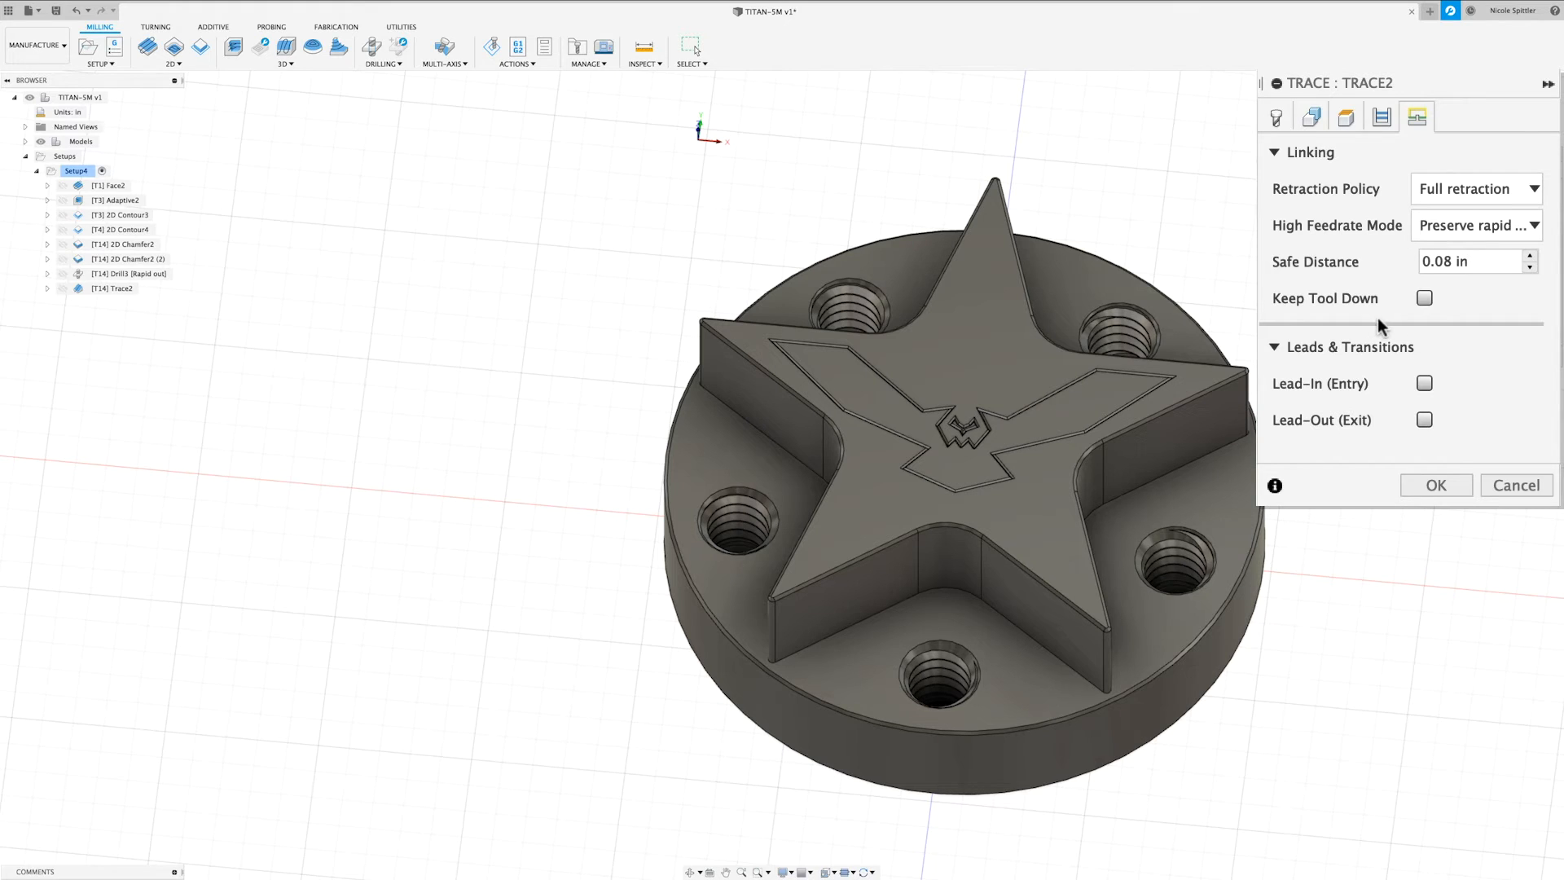
pyautogui.click(1435, 486)
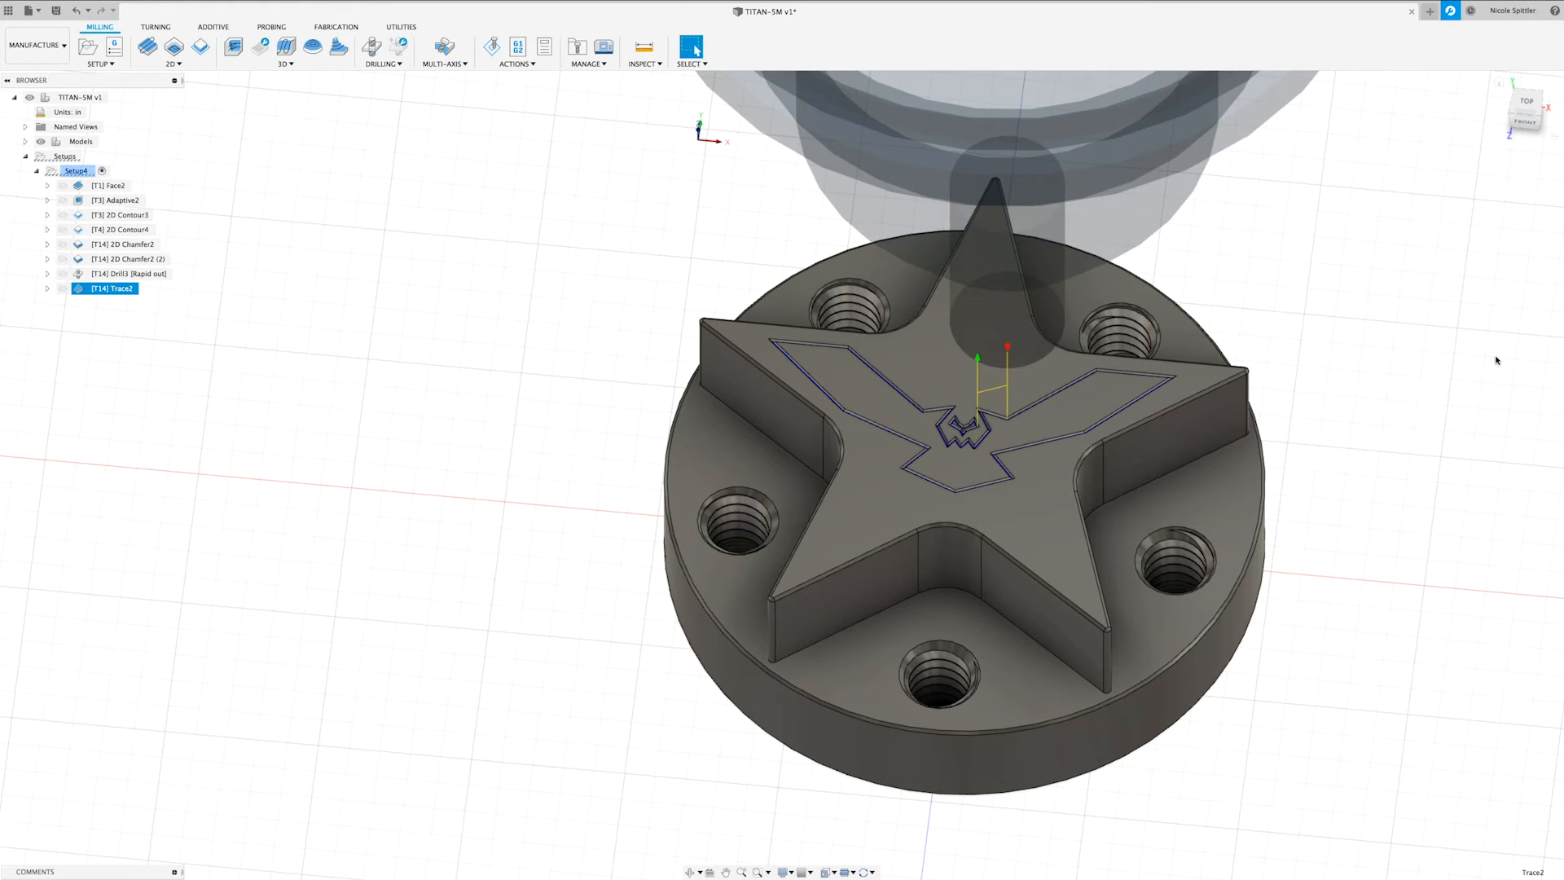
# Examine the generated Trace toolpath closely from several angles around the engraved eagle on the star's top face.
pyautogui.scroll(10, 1496, 360)
pyautogui.keyDown('shift'); pyautogui.hscroll(5, 1423, 355); pyautogui.keyUp('shift')
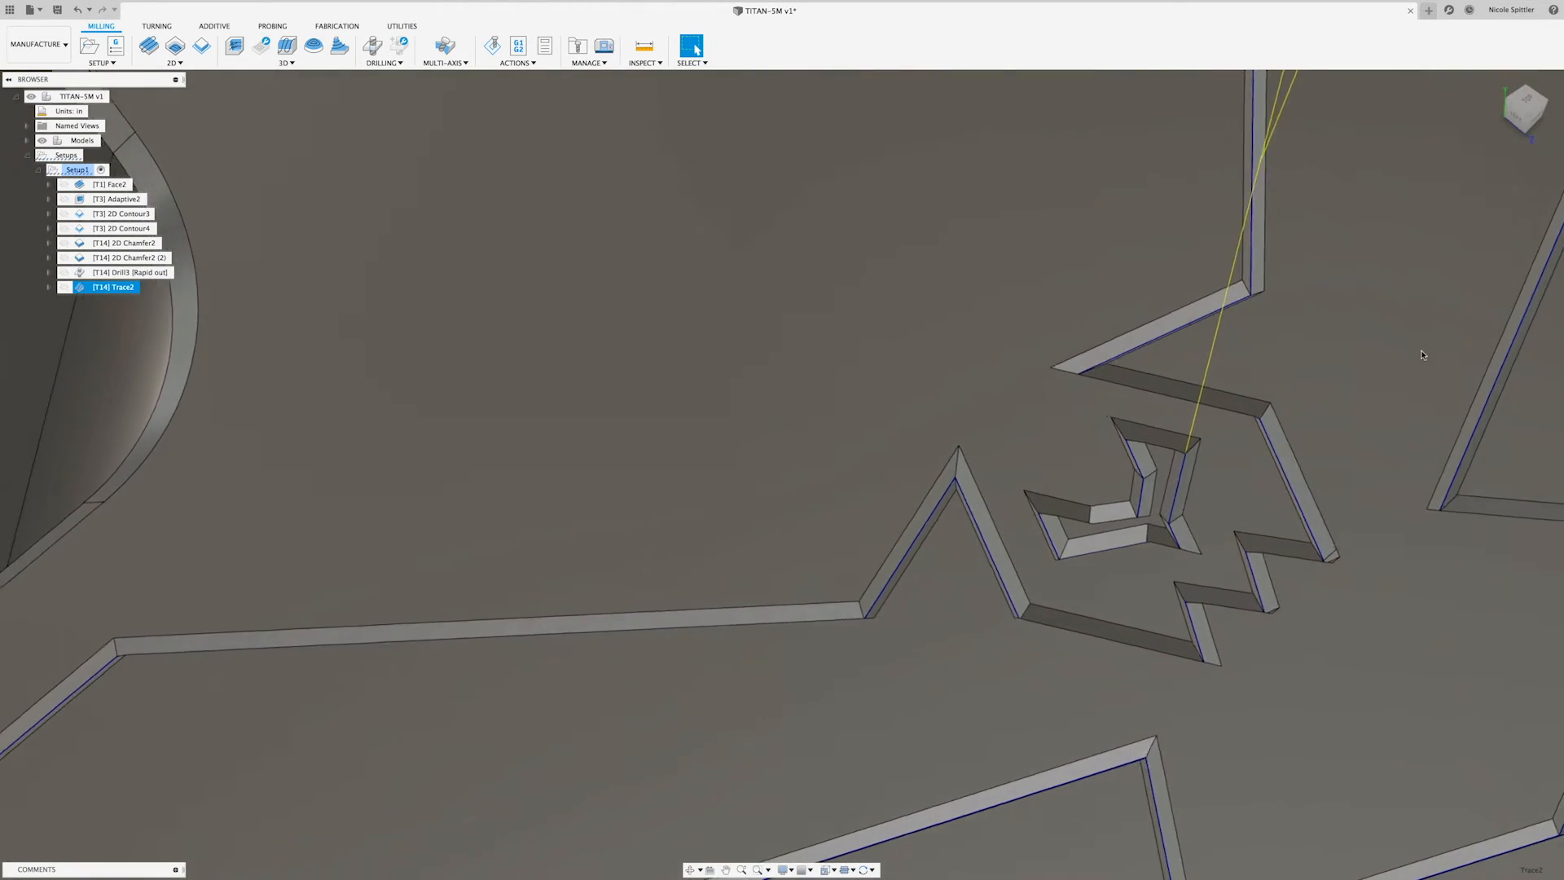
pyautogui.keyDown('shift'); pyautogui.hscroll(5, 1423, 355); pyautogui.keyUp('shift')
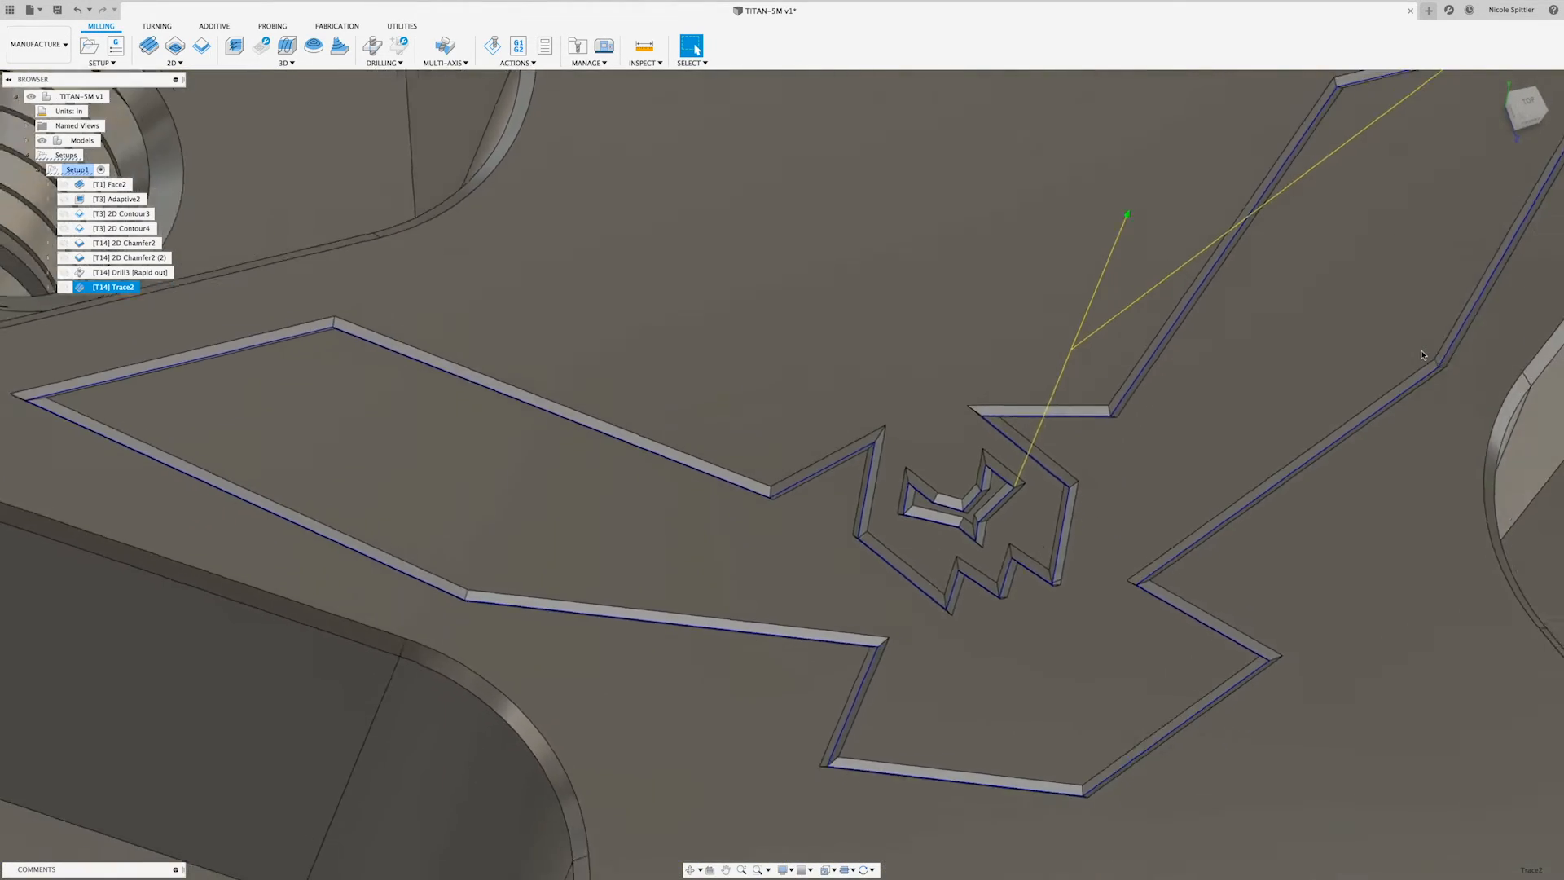
pyautogui.keyDown('shift'); pyautogui.hscroll(5, 1424, 355); pyautogui.keyUp('shift')
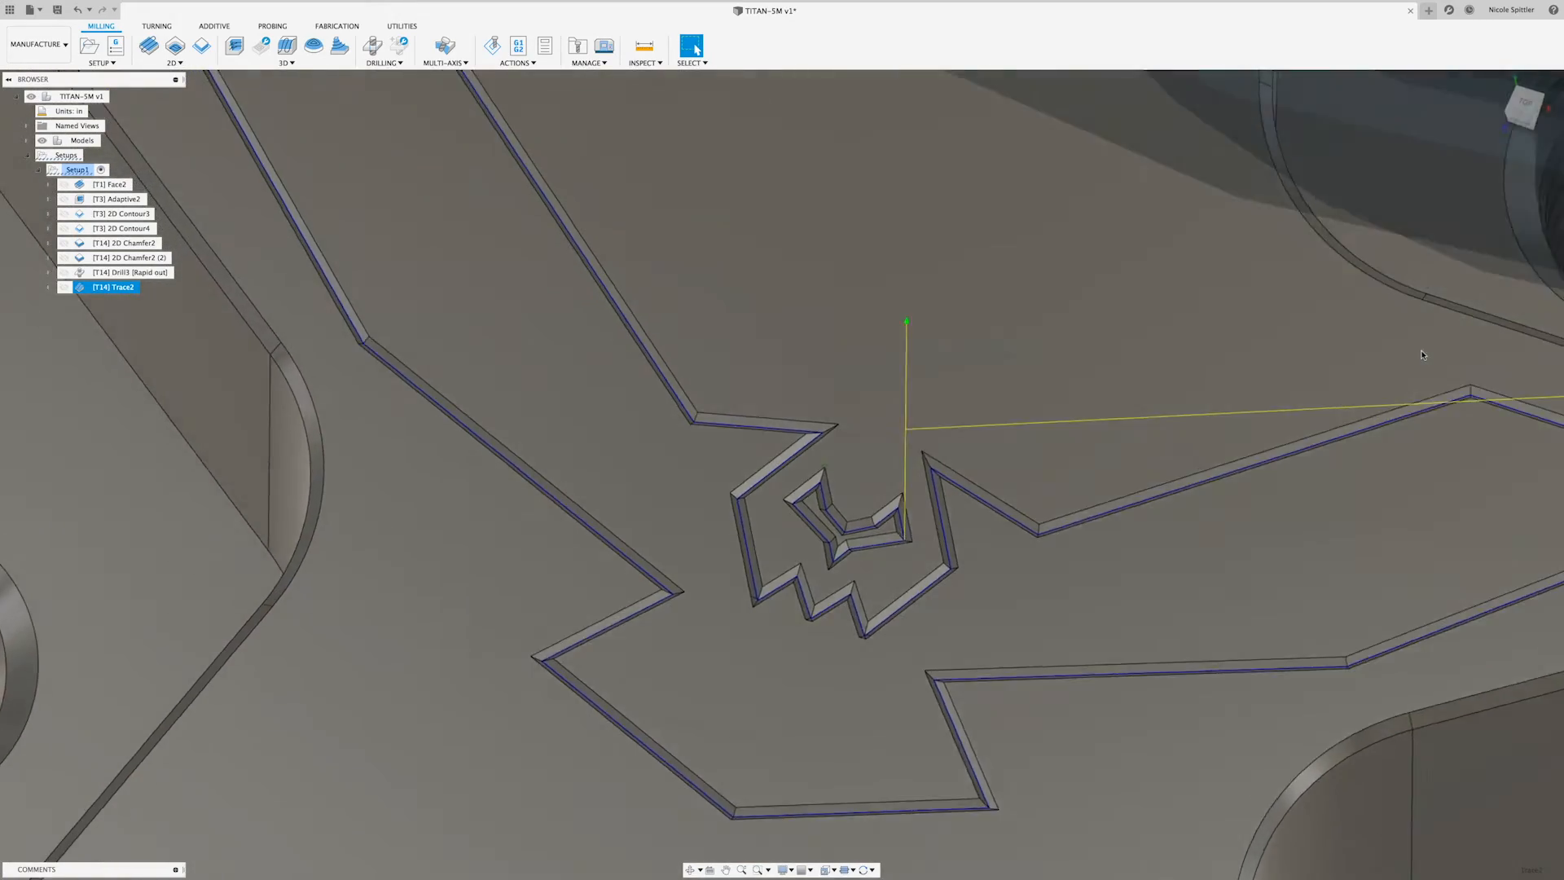
pyautogui.keyDown('shift'); pyautogui.hscroll(5, 1423, 356); pyautogui.keyUp('shift')
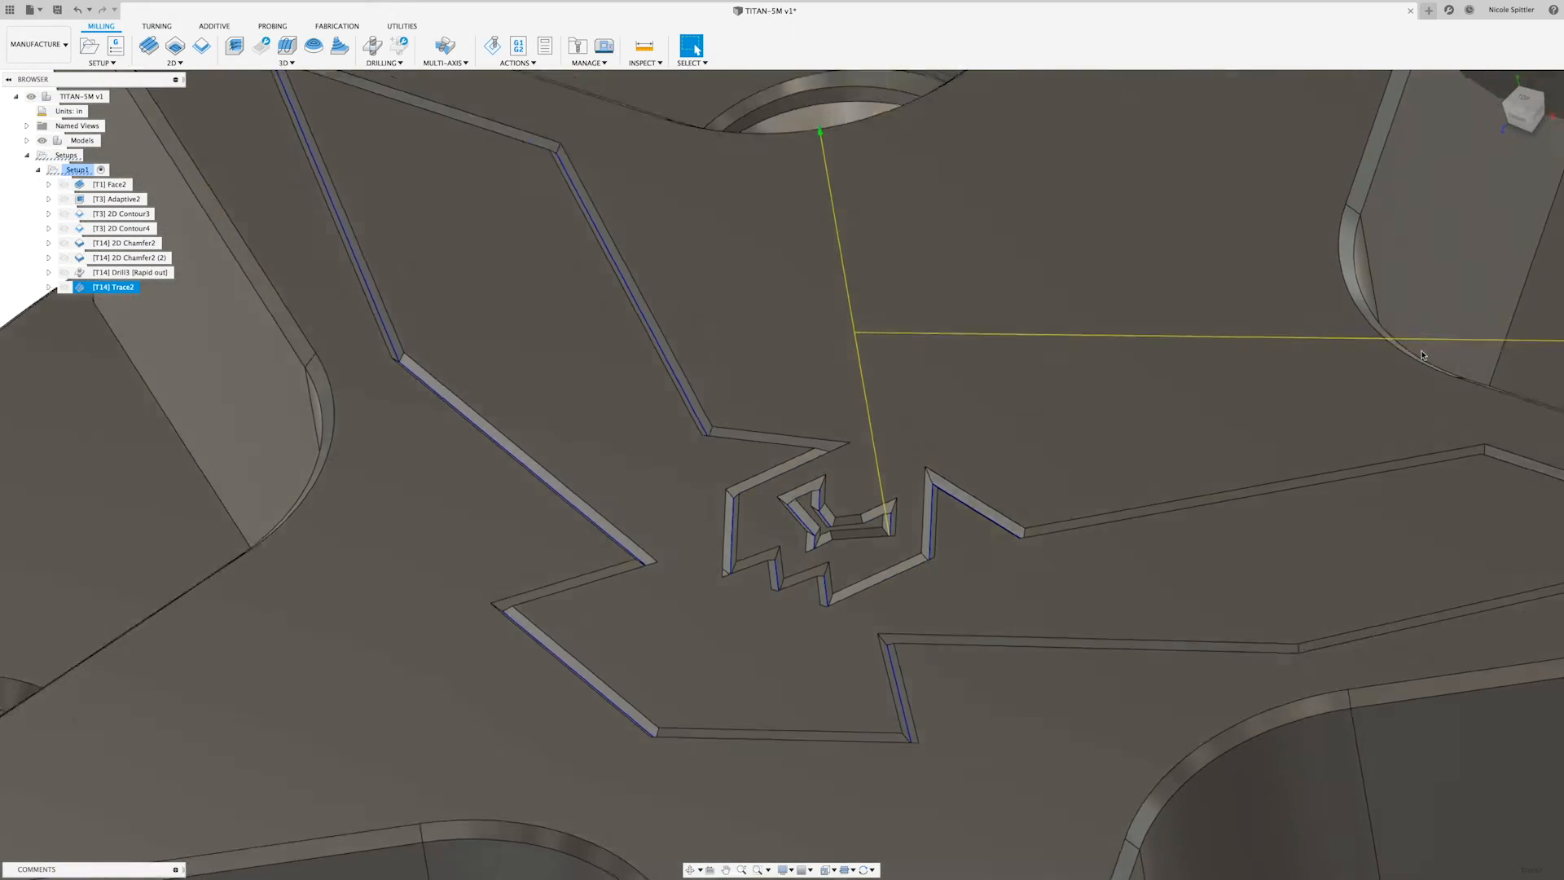
pyautogui.keyDown('shift'); pyautogui.hscroll(5, 1424, 355); pyautogui.keyUp('shift')
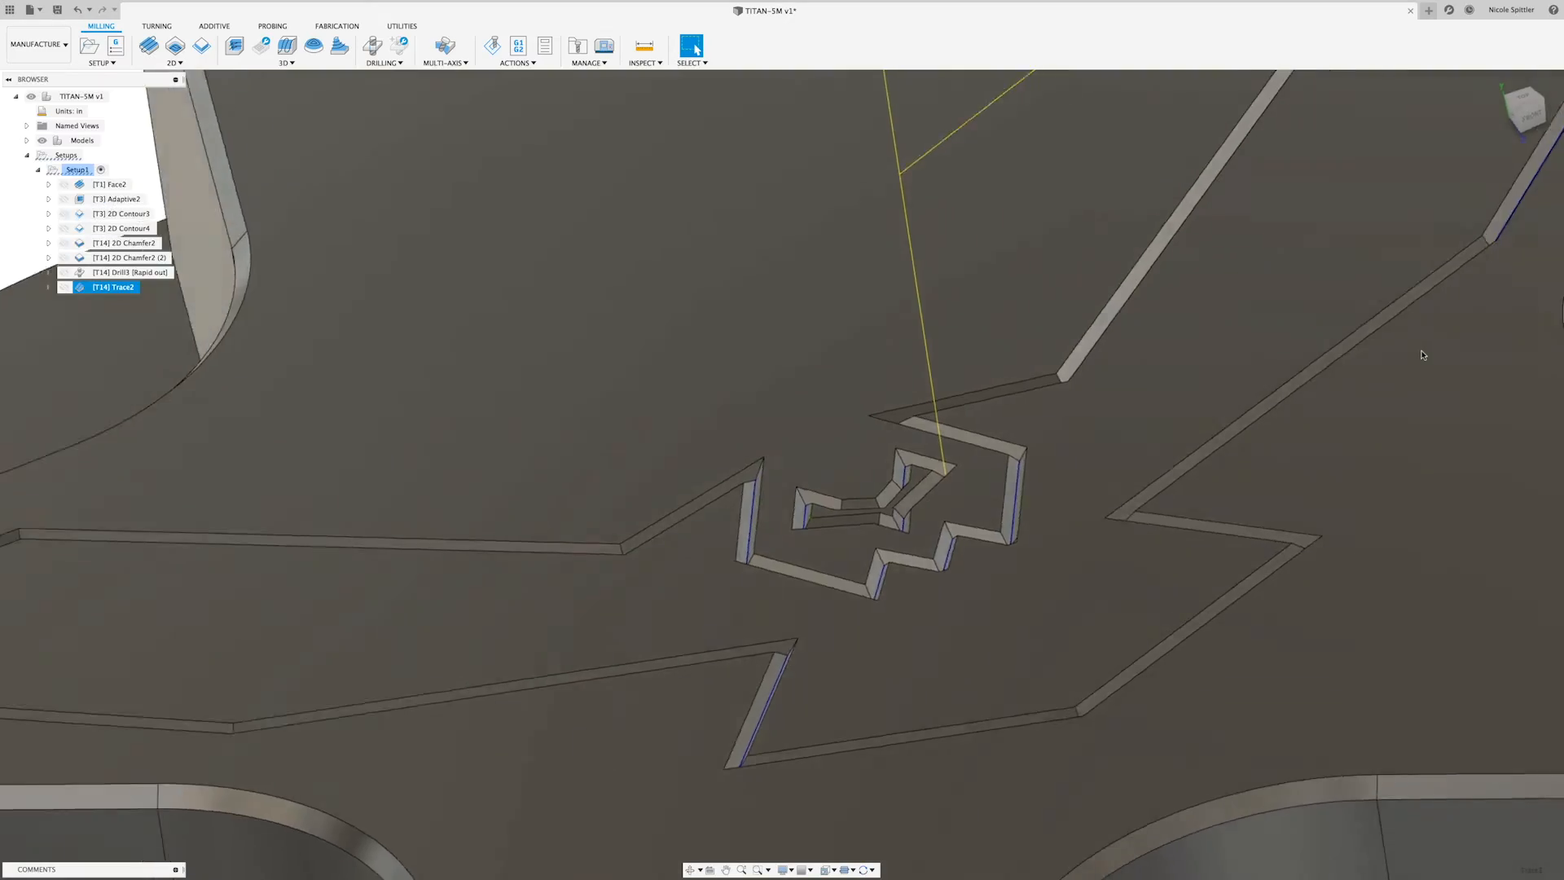
pyautogui.keyDown('shift'); pyautogui.hscroll(3, 1423, 355); pyautogui.keyUp('shift')
pyautogui.keyDown('shift'); pyautogui.hscroll(5, 1423, 355); pyautogui.keyUp('shift')
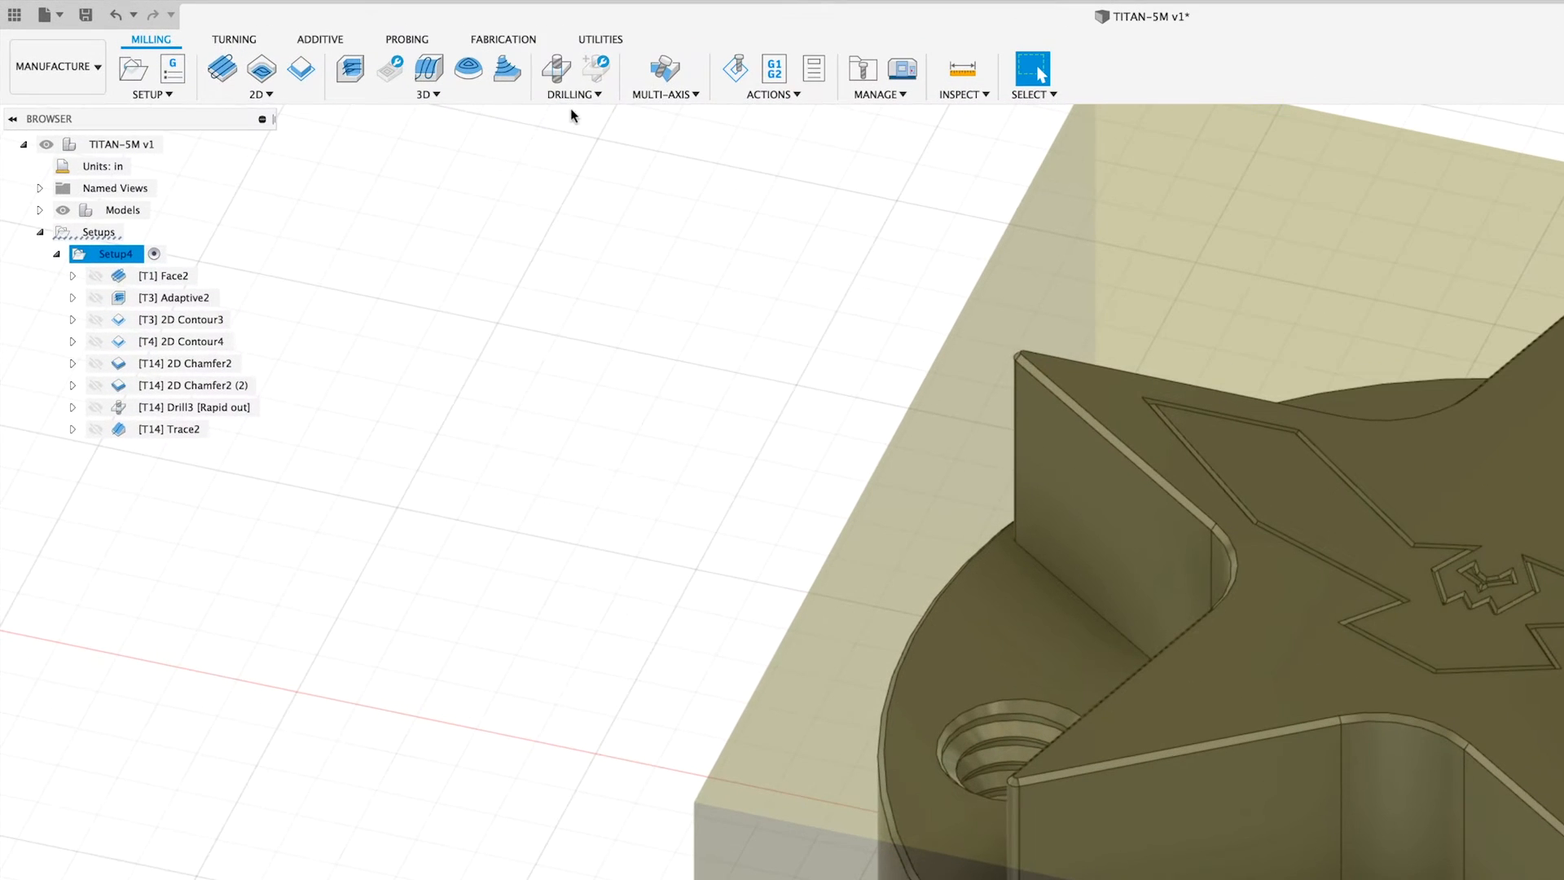
# Start a Drill operation using tool 9, the Ø0.2283" 118° solid carbide drill, from the Titan Building tool library.
pyautogui.click(574, 94)
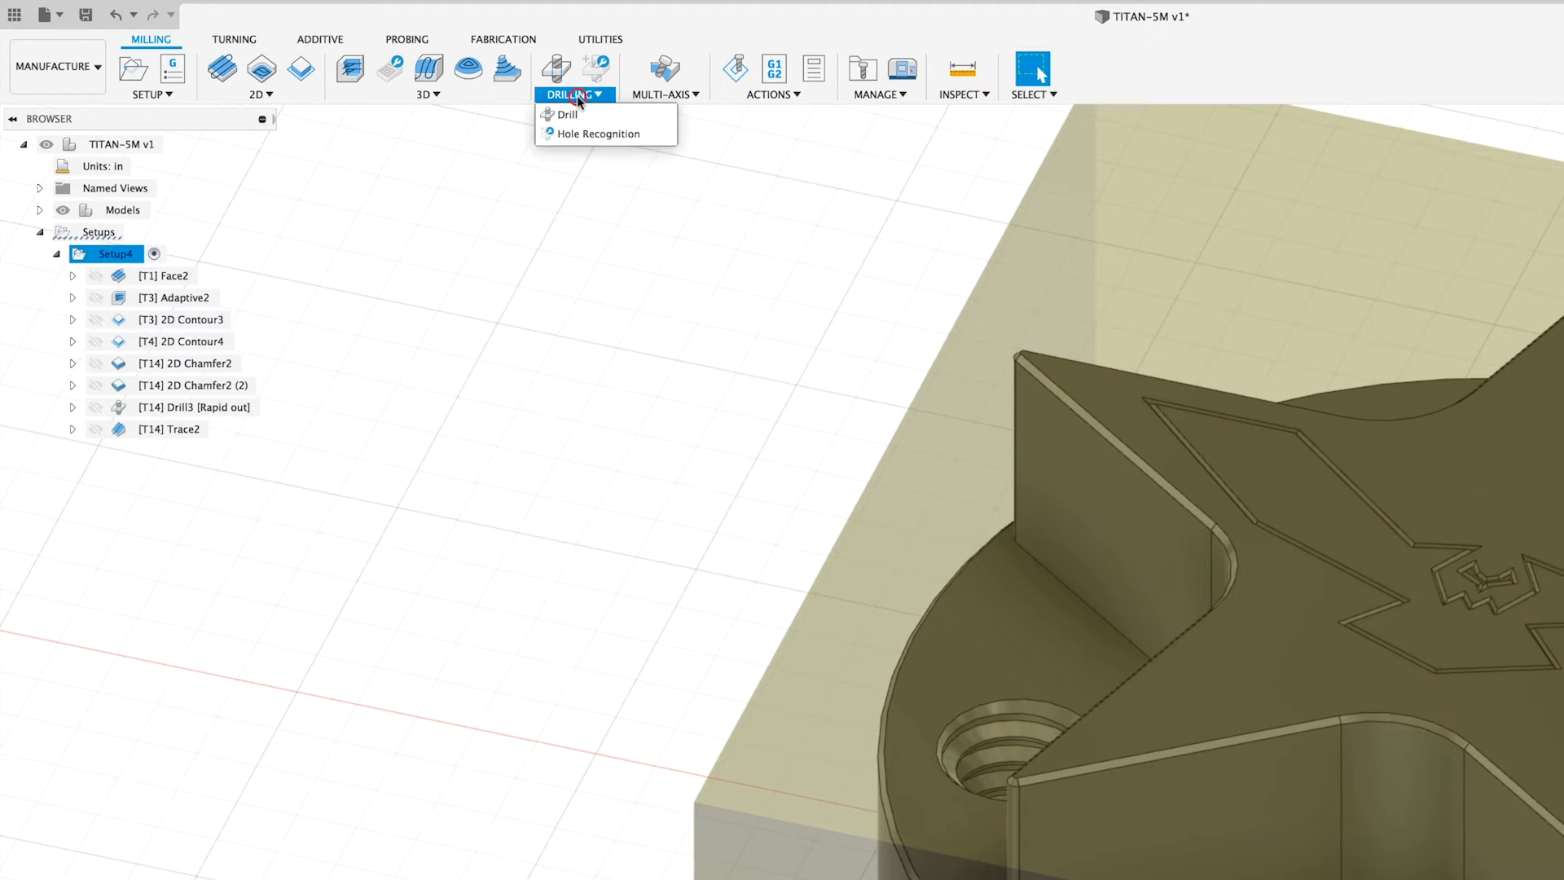
pyautogui.click(572, 115)
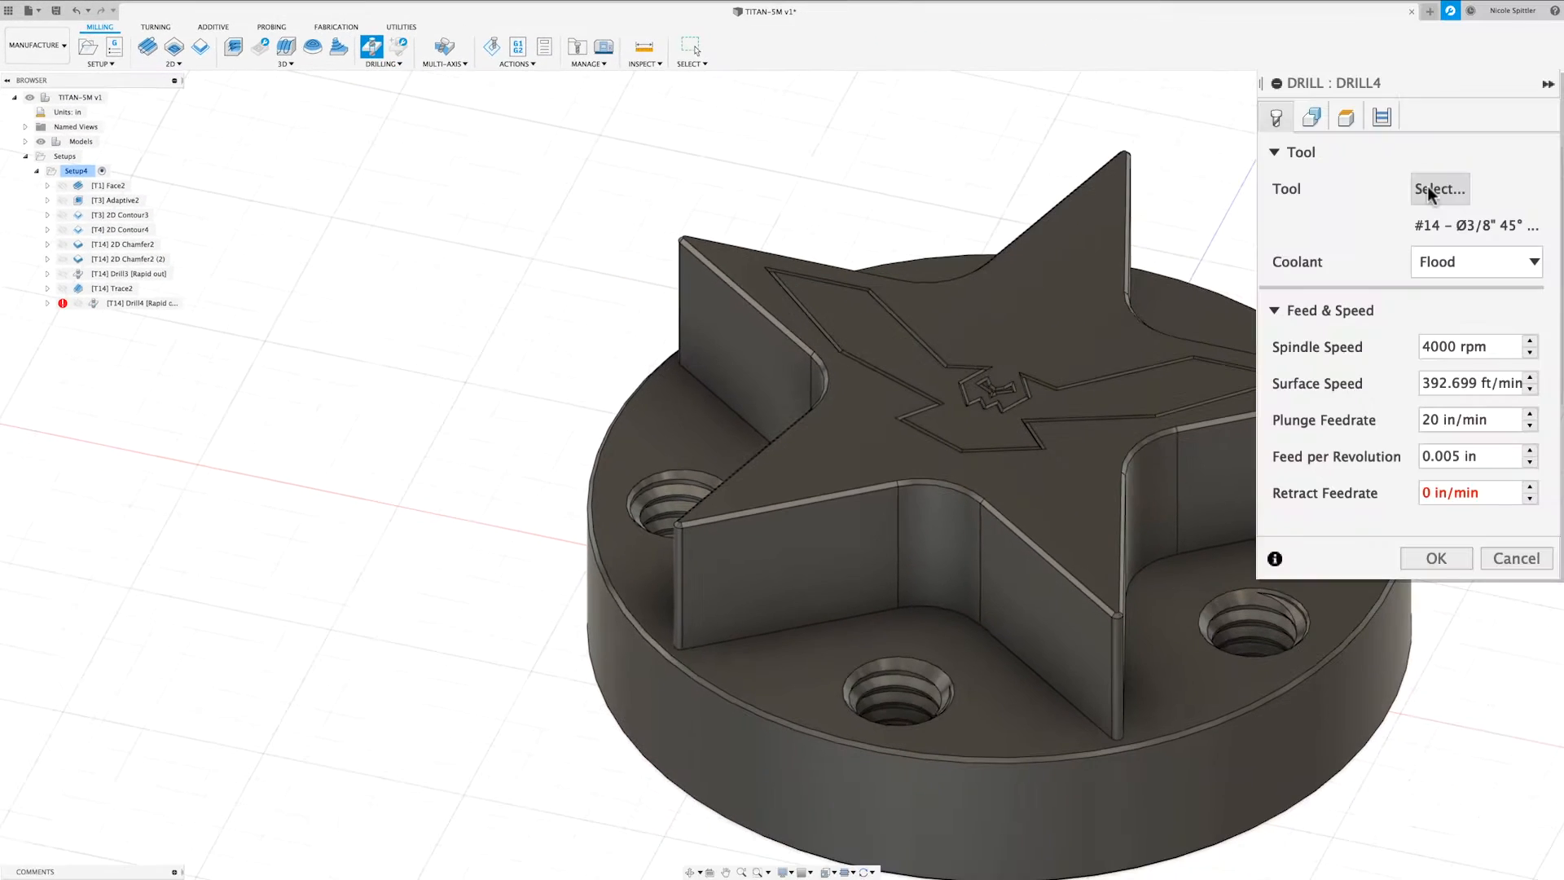
pyautogui.click(1430, 189)
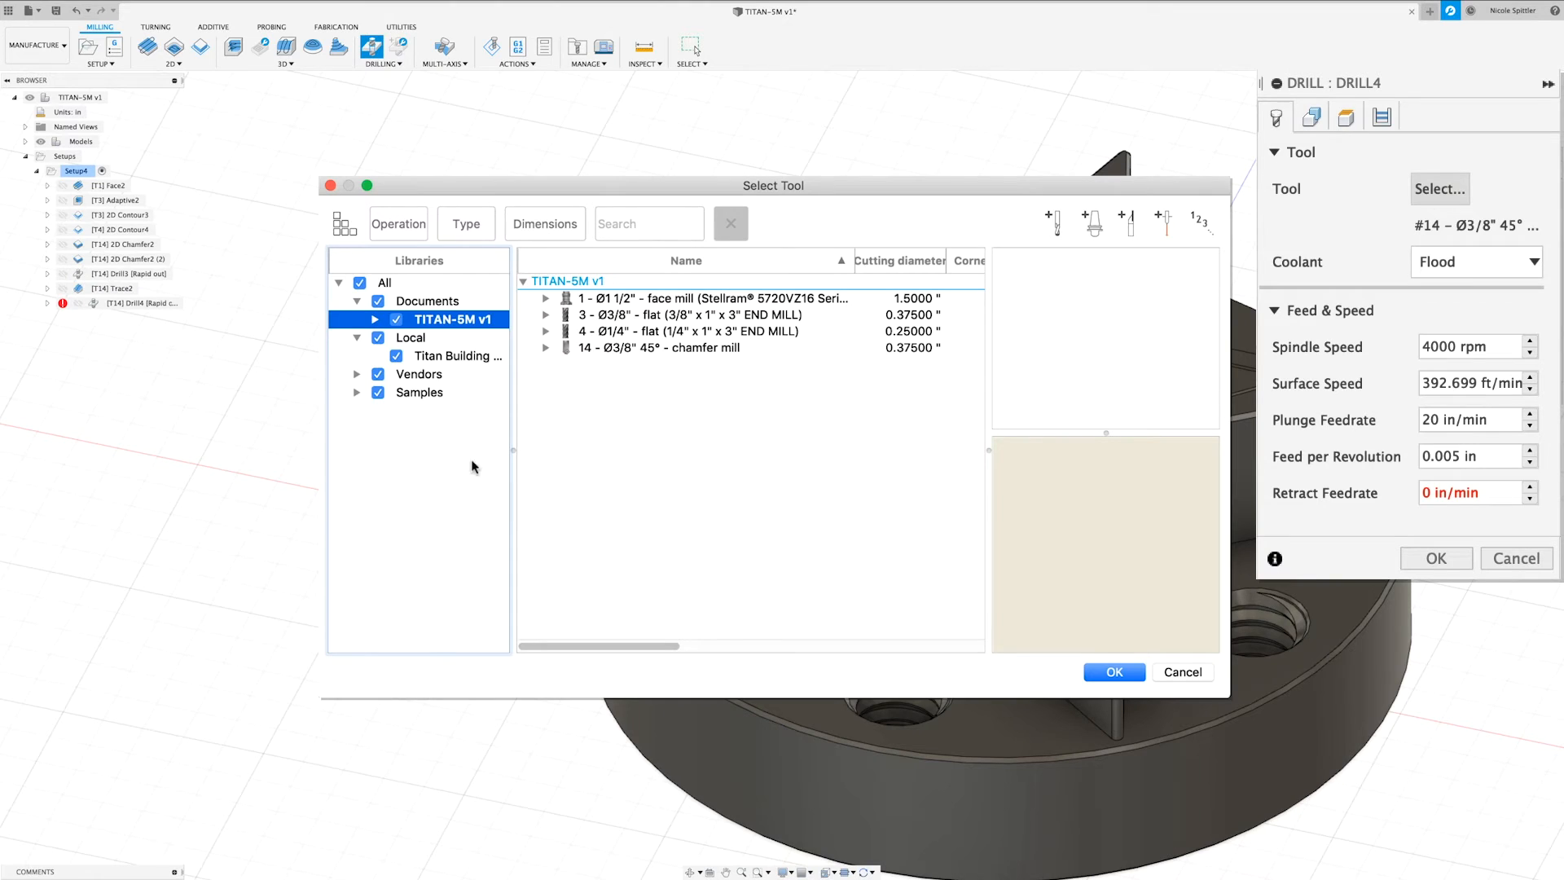
pyautogui.click(461, 359)
pyautogui.scroll(-3, 715, 553)
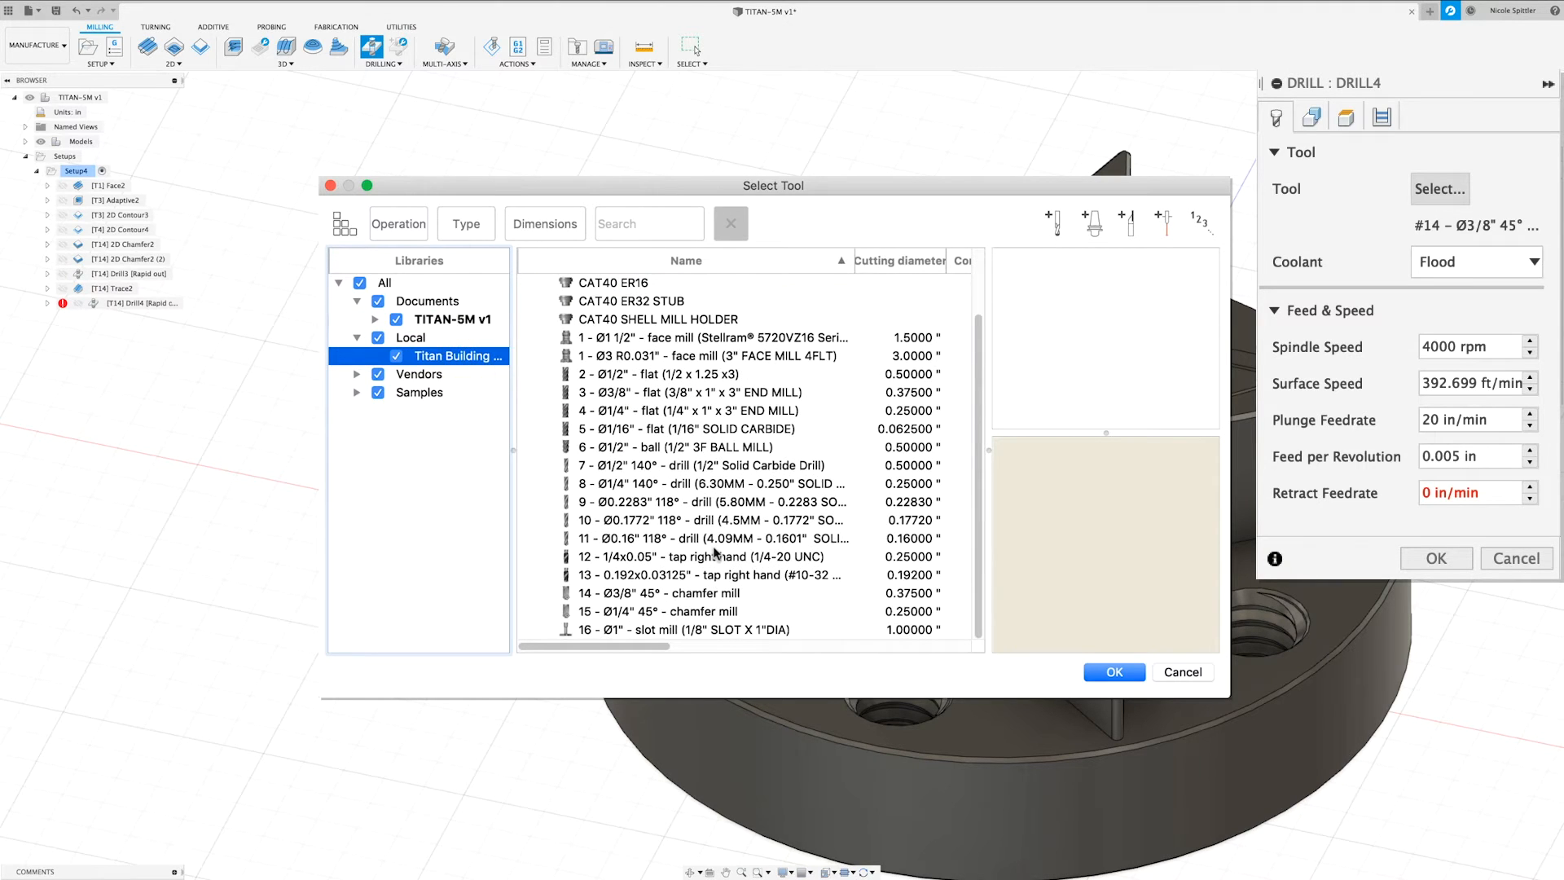
pyautogui.click(659, 502)
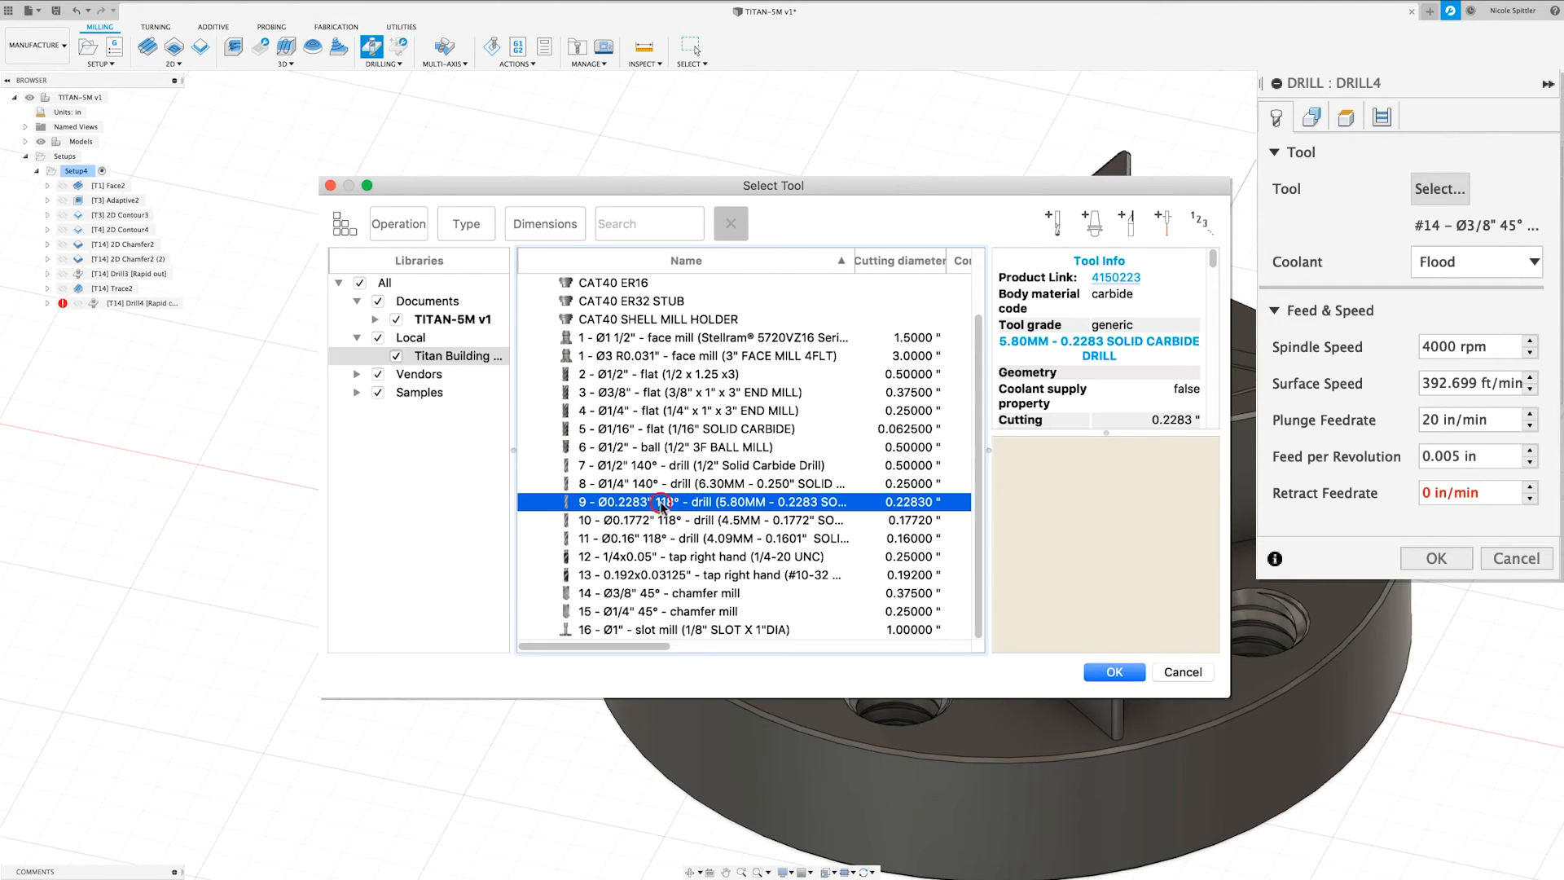
pyautogui.click(1113, 672)
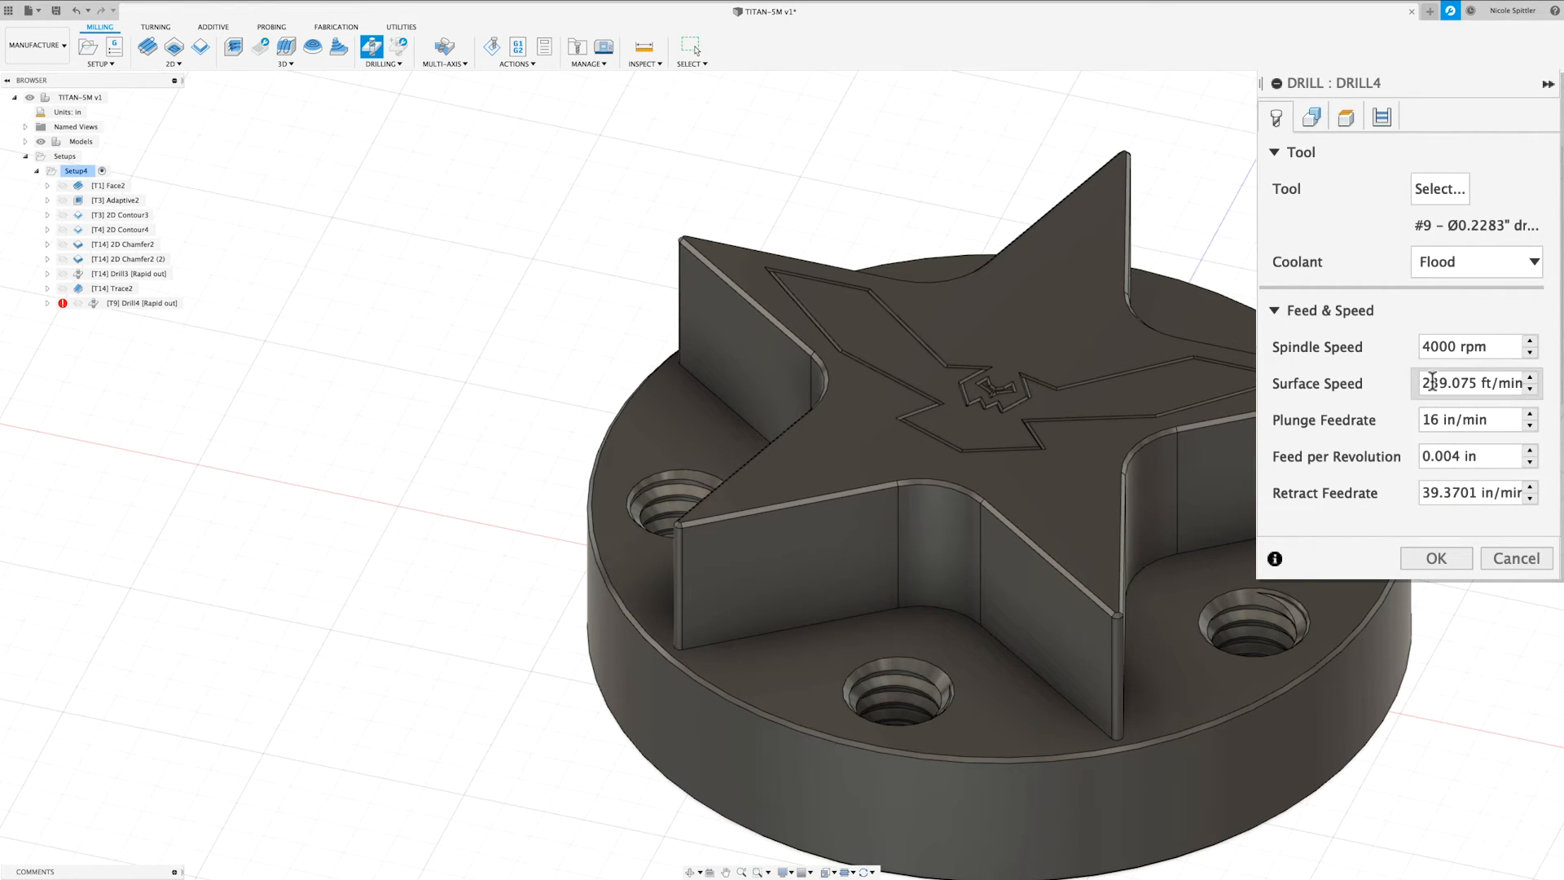
# Select the face of one threaded hole in the base for drilling and include every hole of the same diameter.
pyautogui.click(1312, 118)
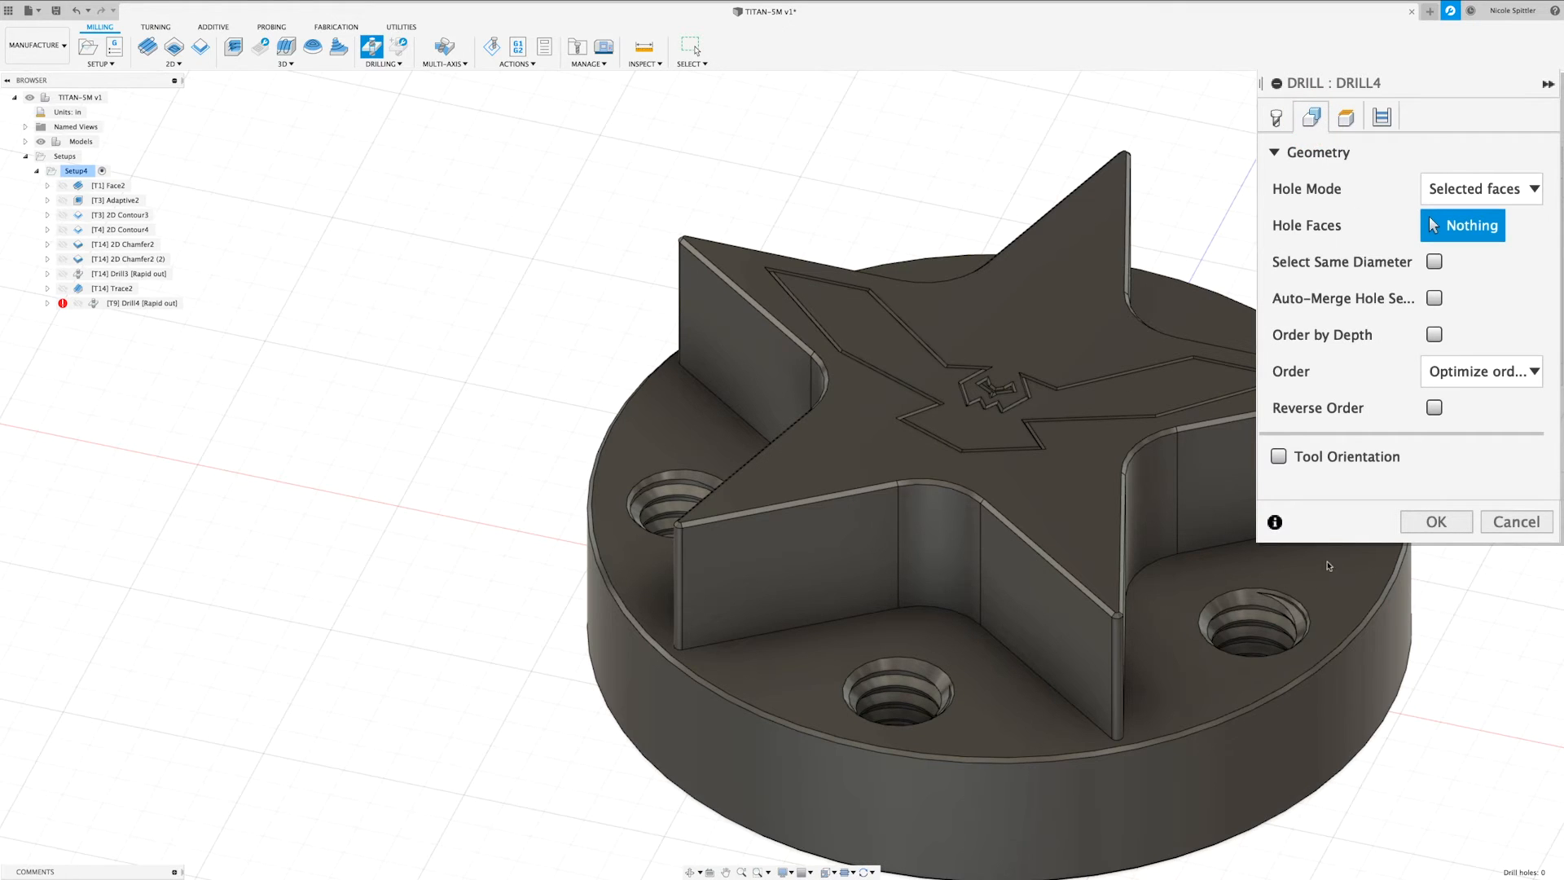
pyautogui.click(1258, 626)
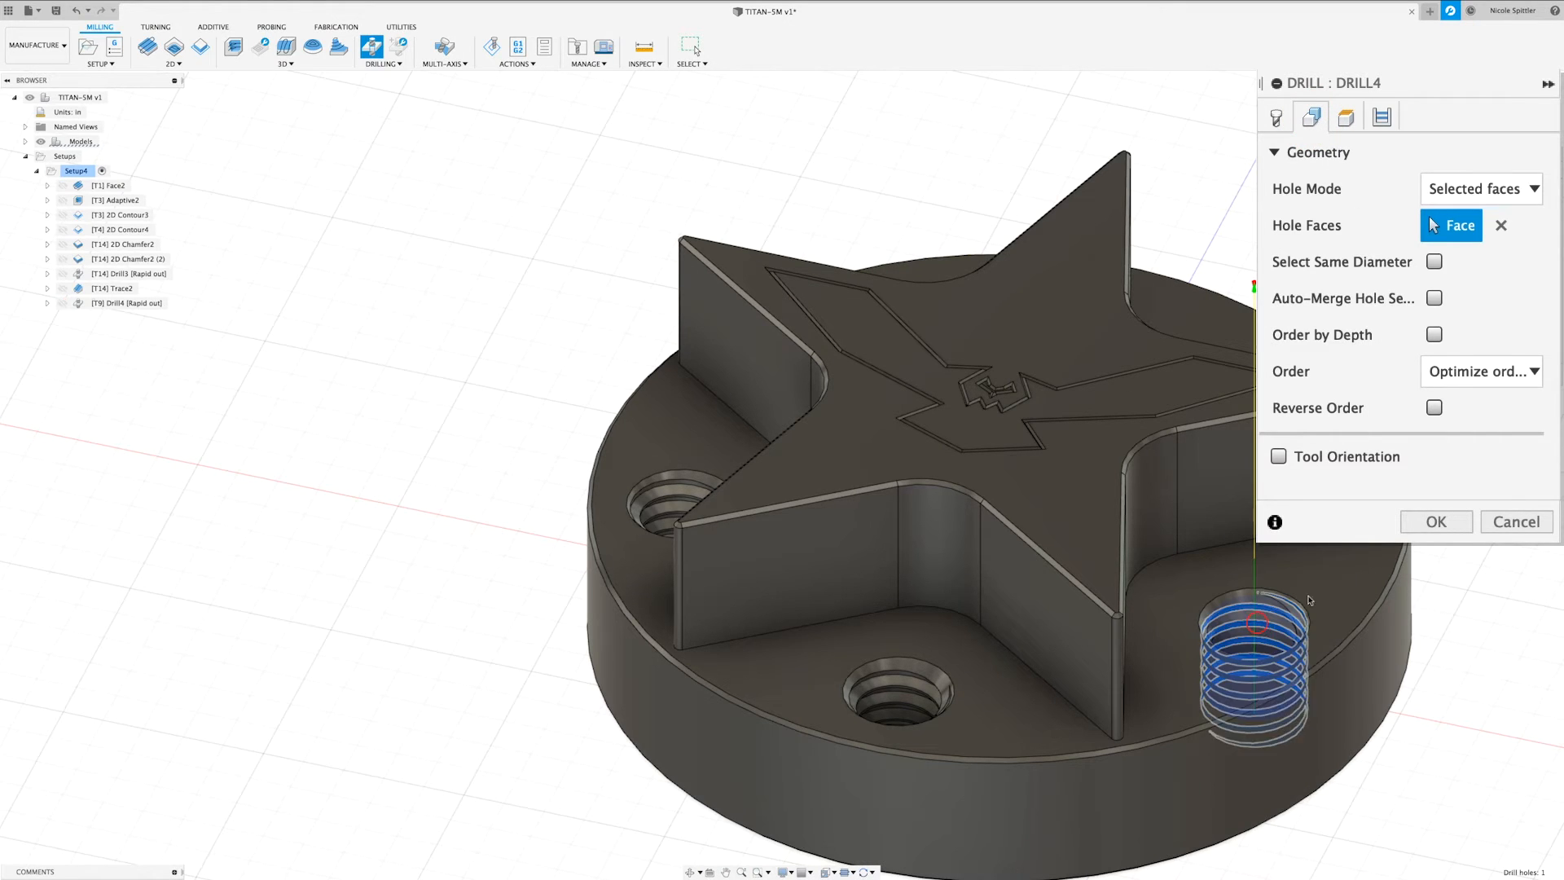
pyautogui.click(1434, 262)
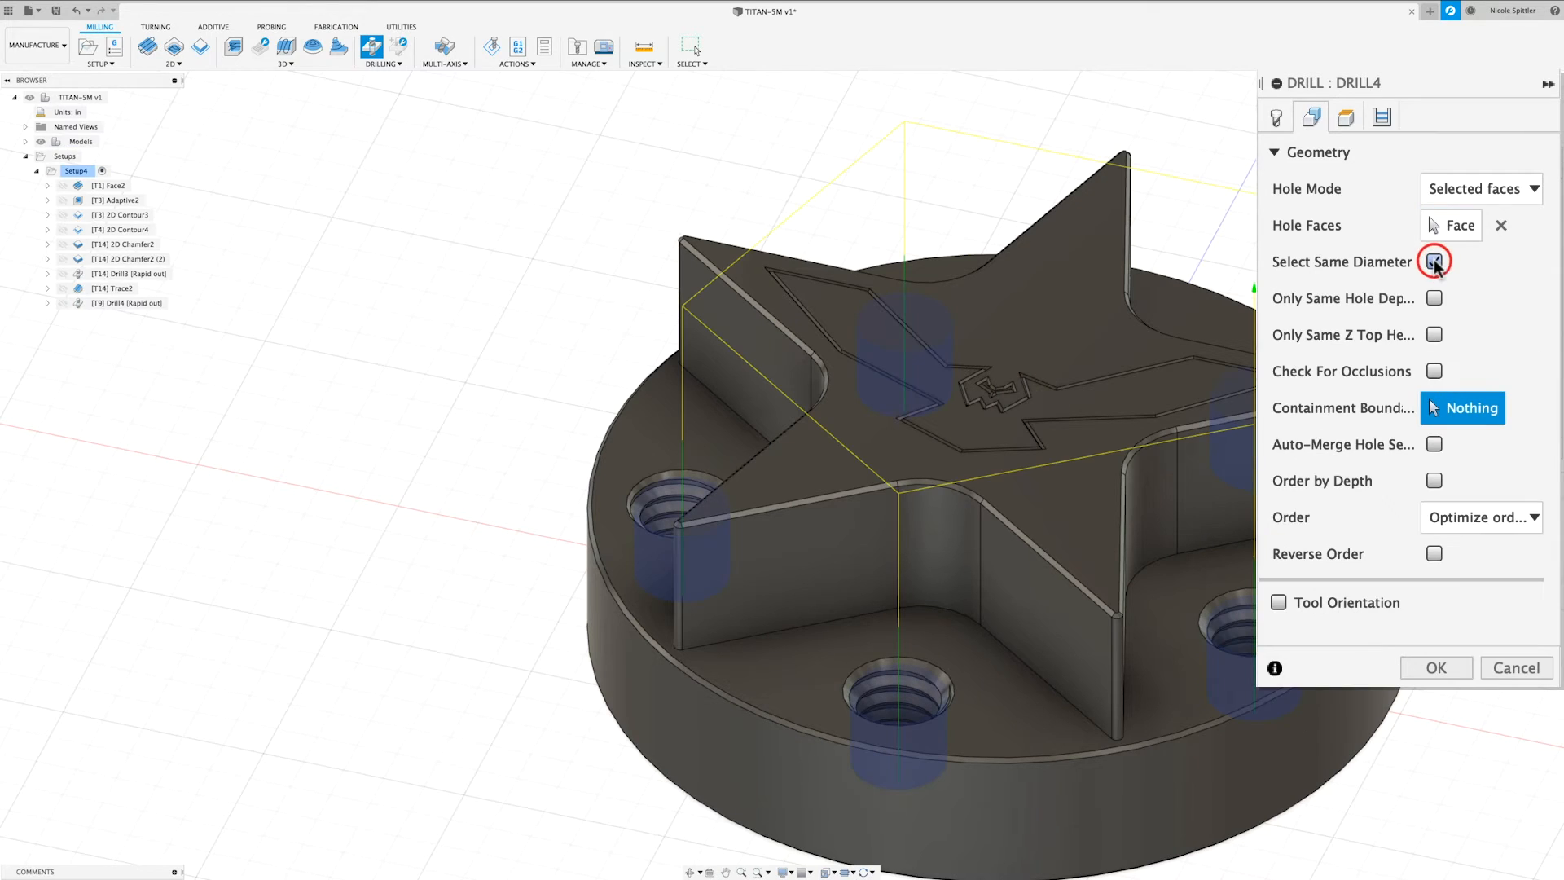
# Reference the drill operation's clearance height and retract height to the model top.
pyautogui.click(1349, 119)
pyautogui.click(1491, 171)
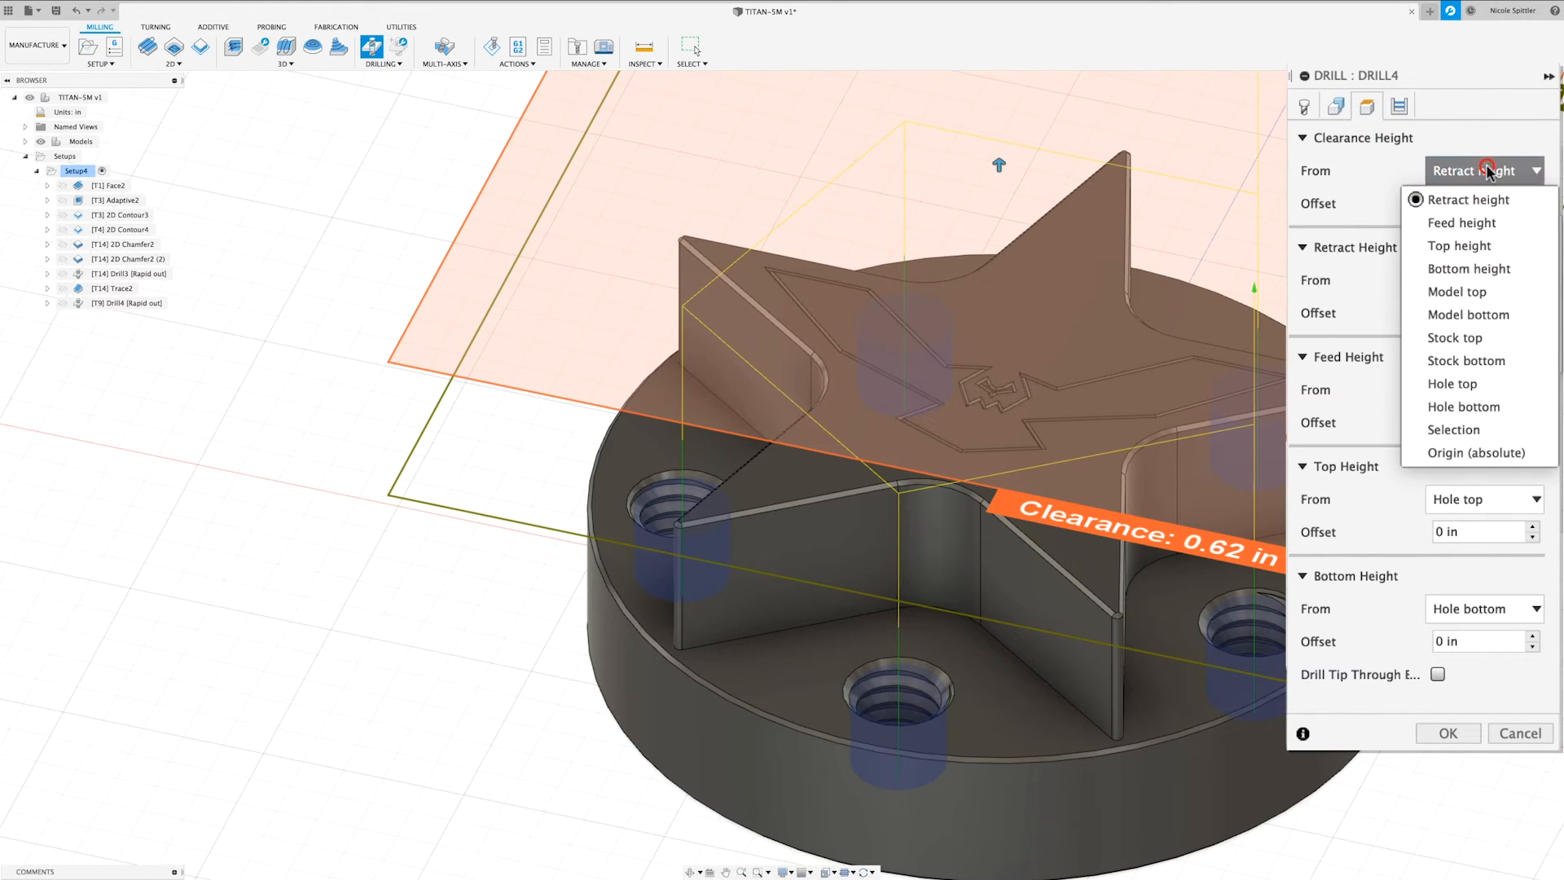
pyautogui.click(1481, 291)
pyautogui.click(1483, 292)
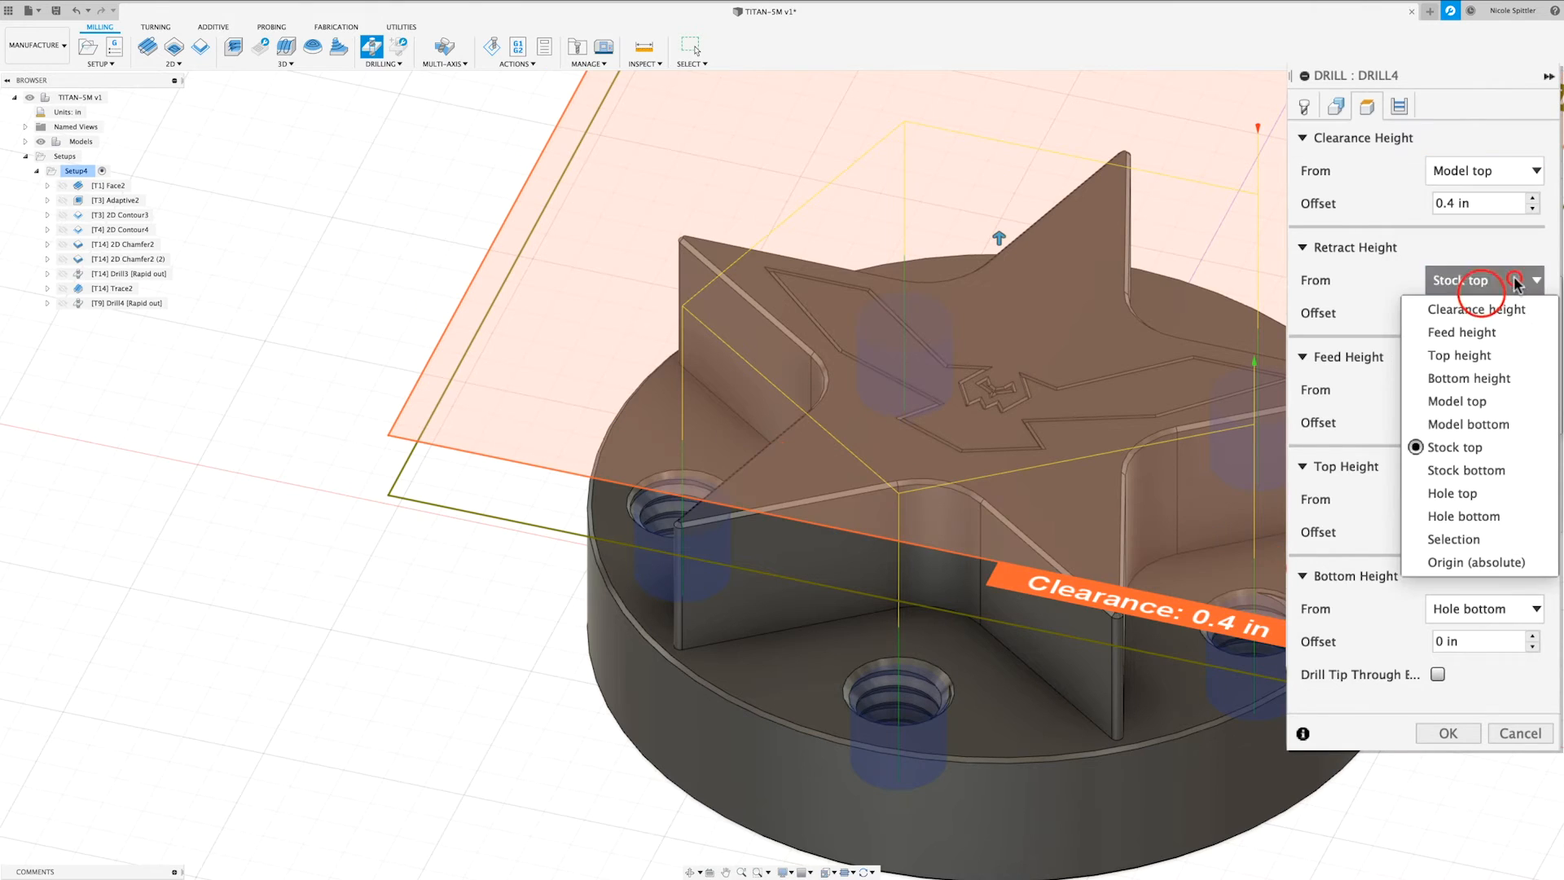
pyautogui.click(1493, 405)
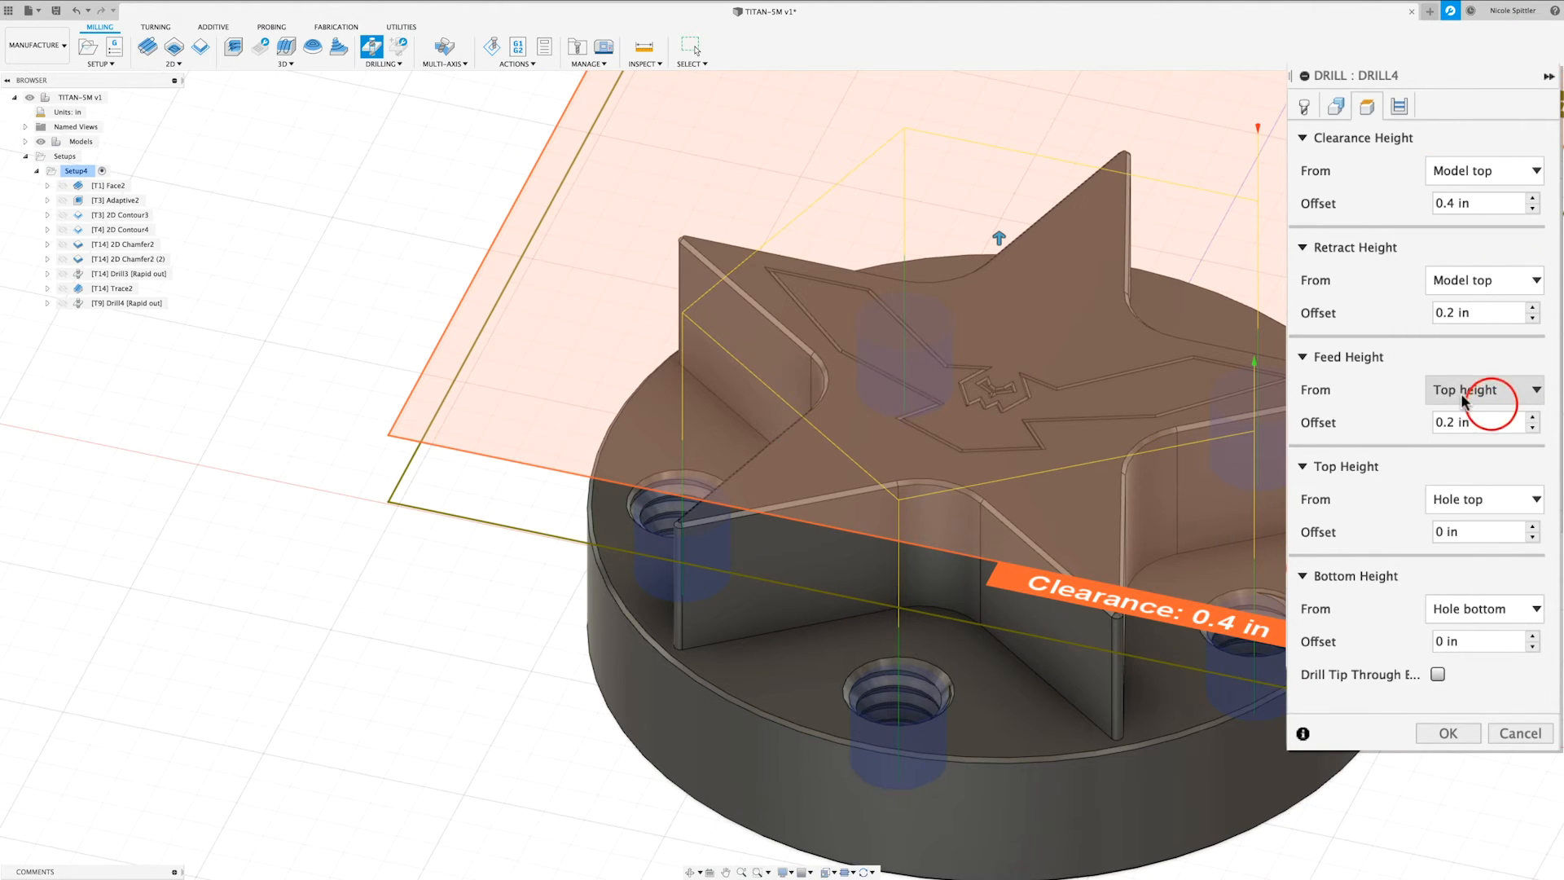
# Reference the drill's feed height and top height to the base's flat upper face around the star.
pyautogui.click(1473, 386)
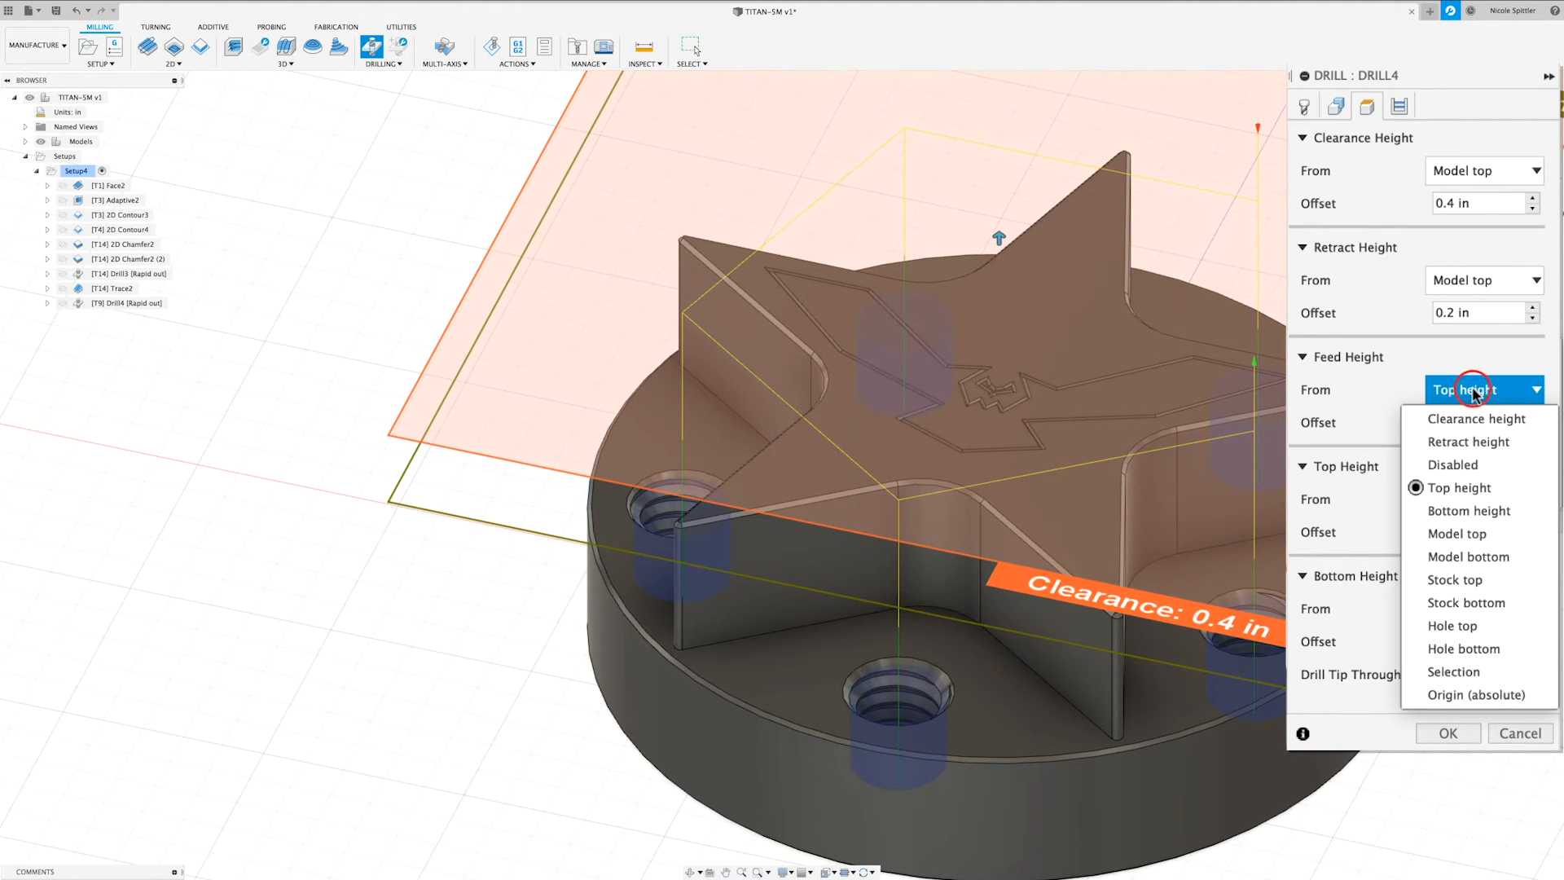
pyautogui.click(1469, 670)
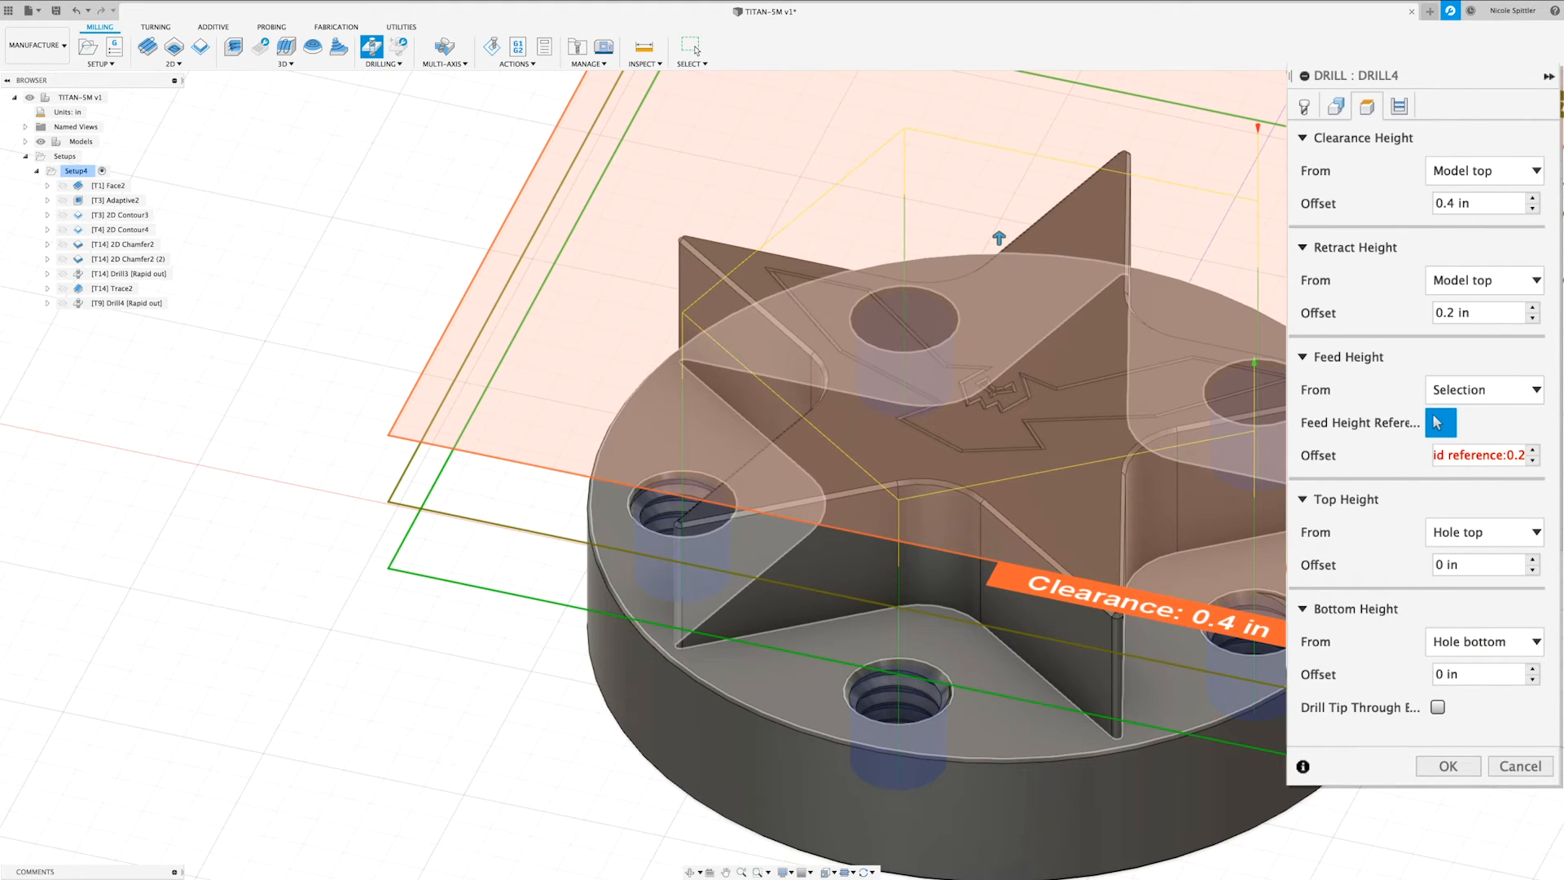
pyautogui.click(998, 699)
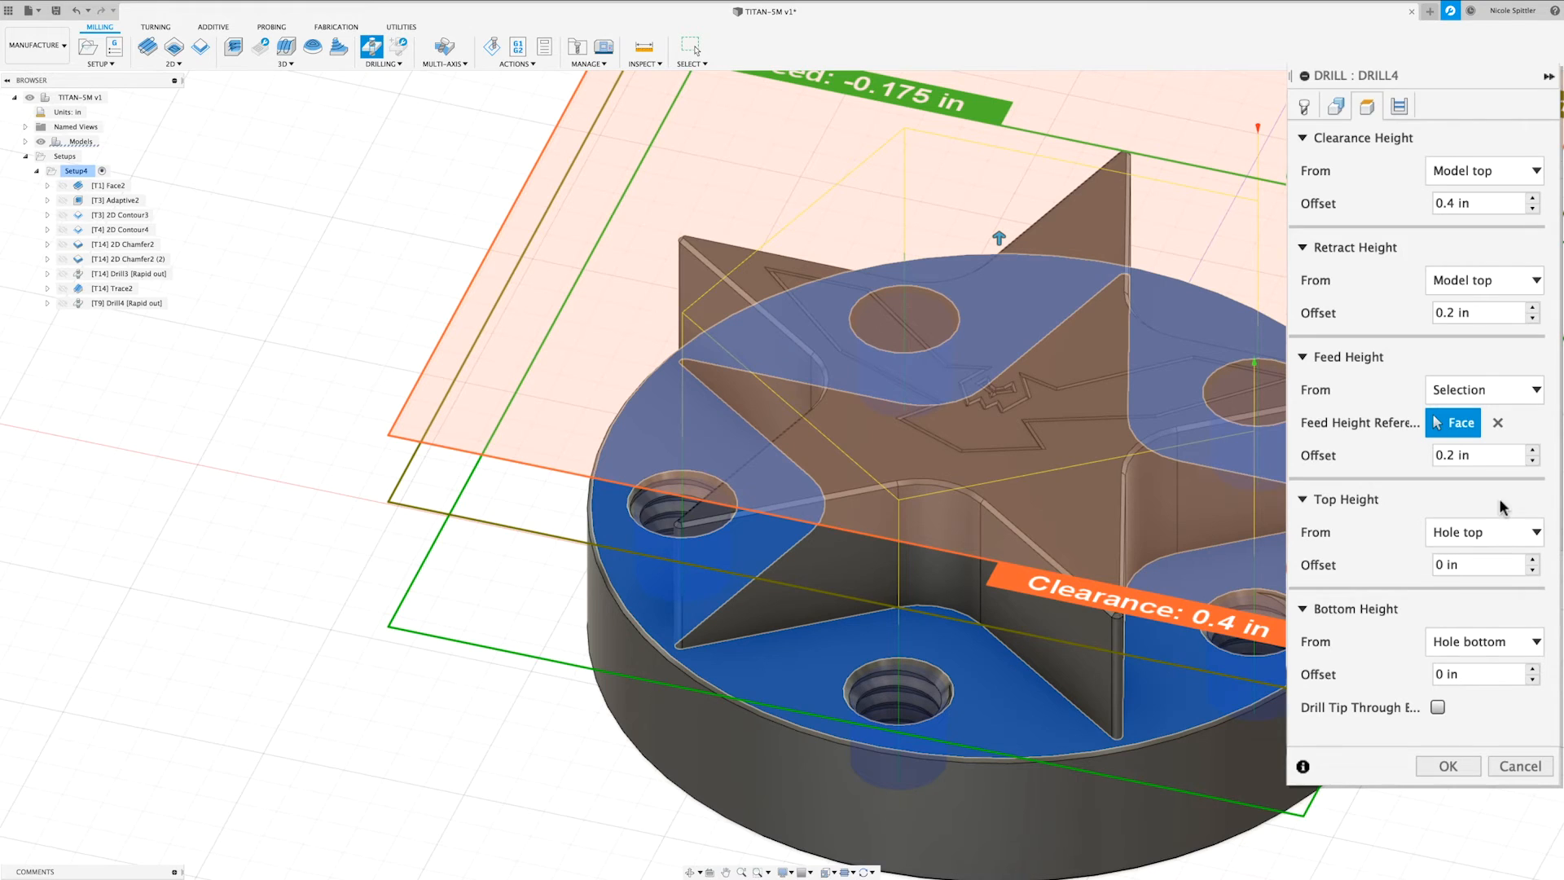
pyautogui.click(1479, 531)
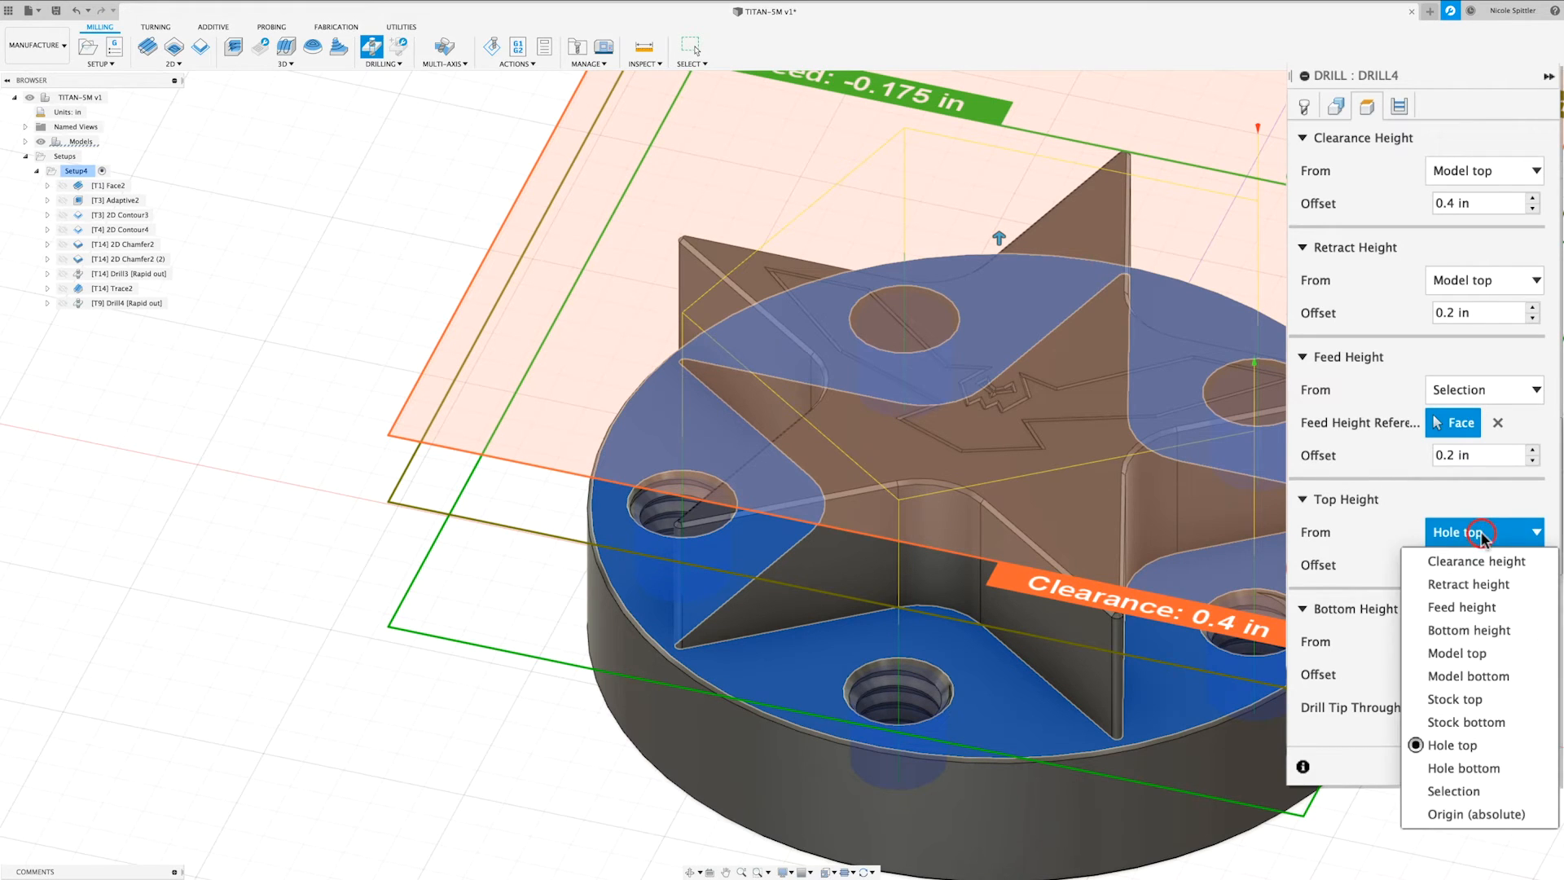
pyautogui.click(1460, 792)
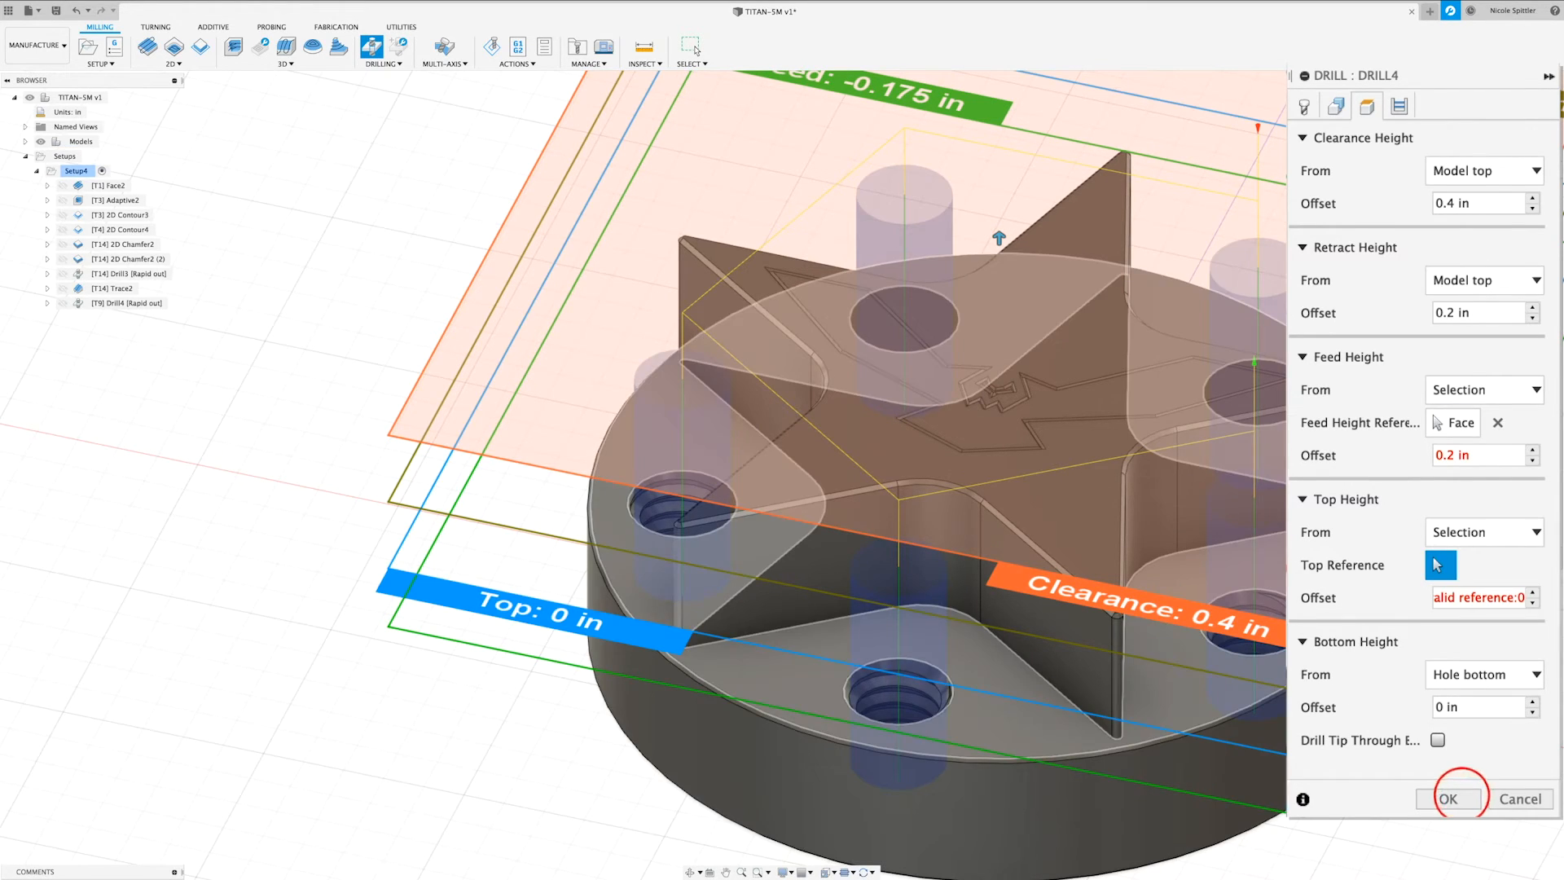
pyautogui.click(1011, 702)
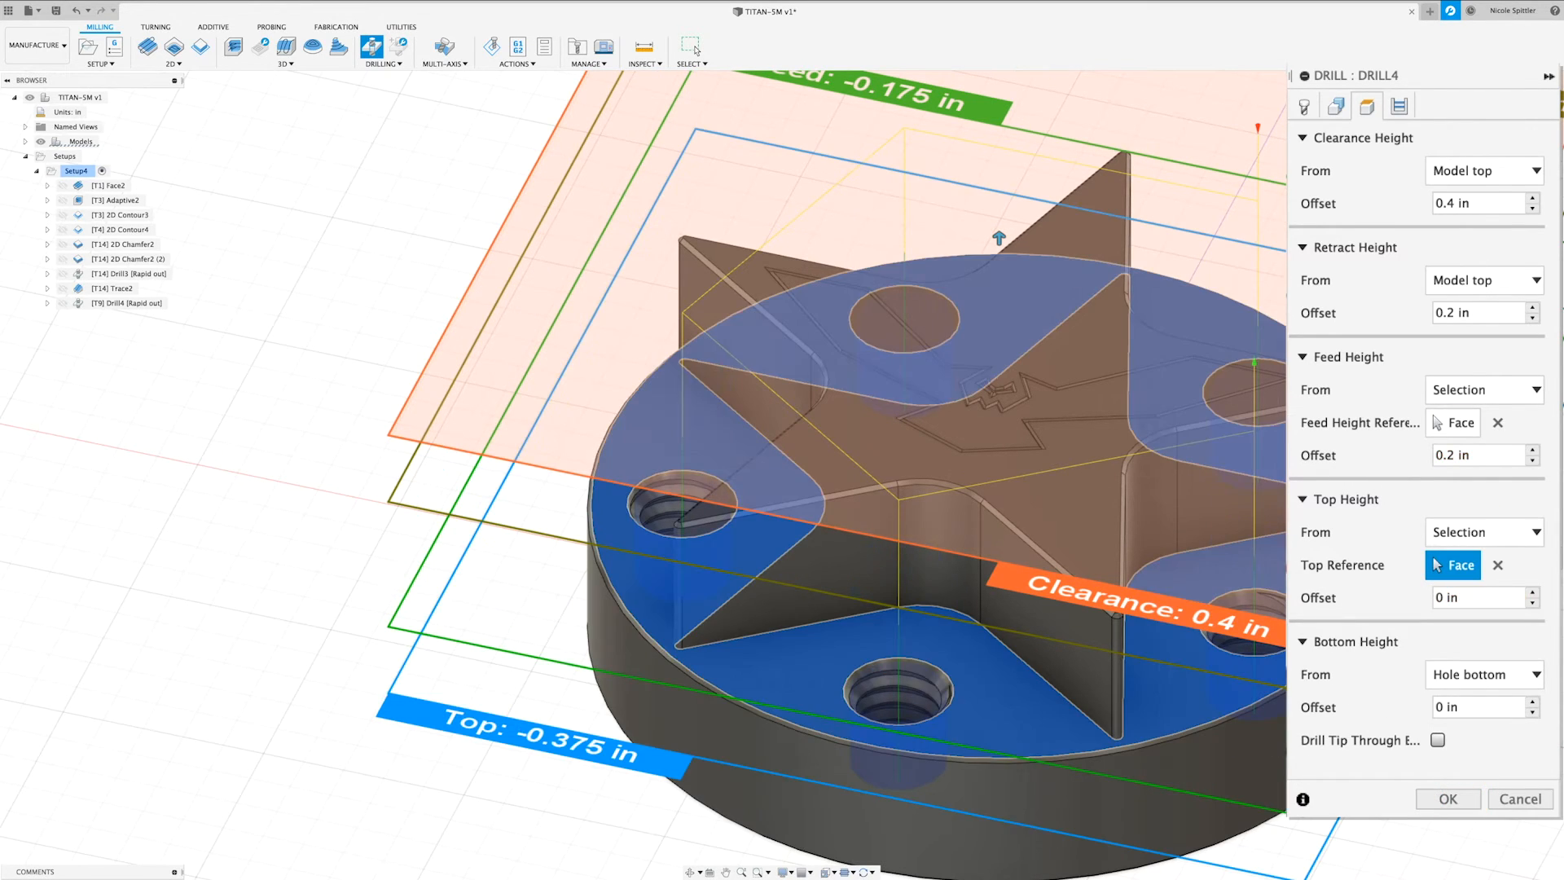
# Reference the drill's bottom height to the model top with an offset of -0.7 in.
pyautogui.click(1458, 672)
pyautogui.click(1441, 793)
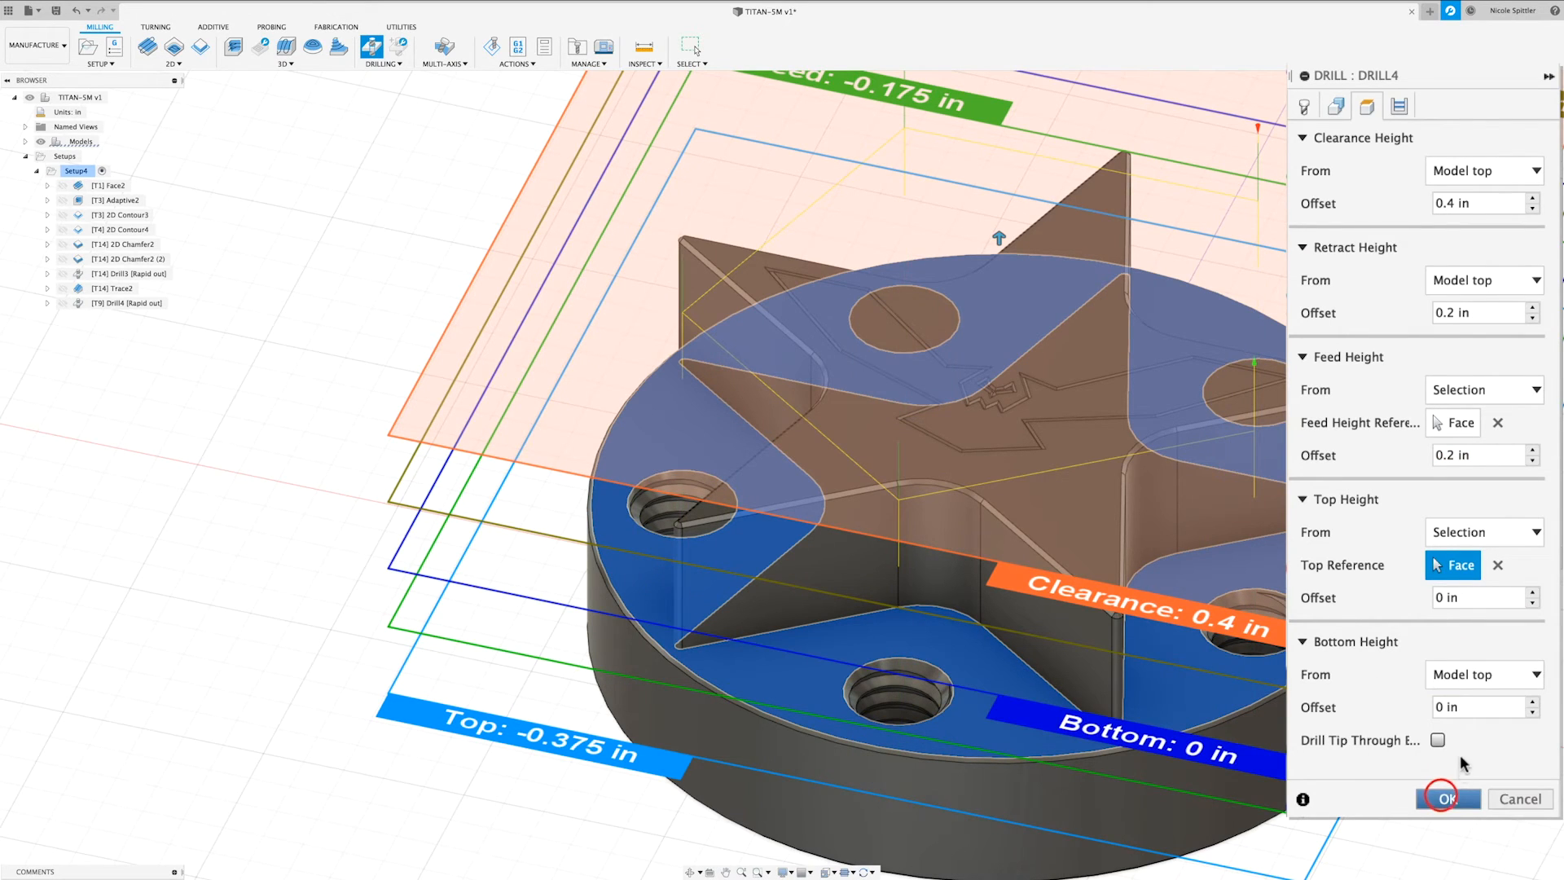
pyautogui.click(1473, 707)
pyautogui.write('-.7')
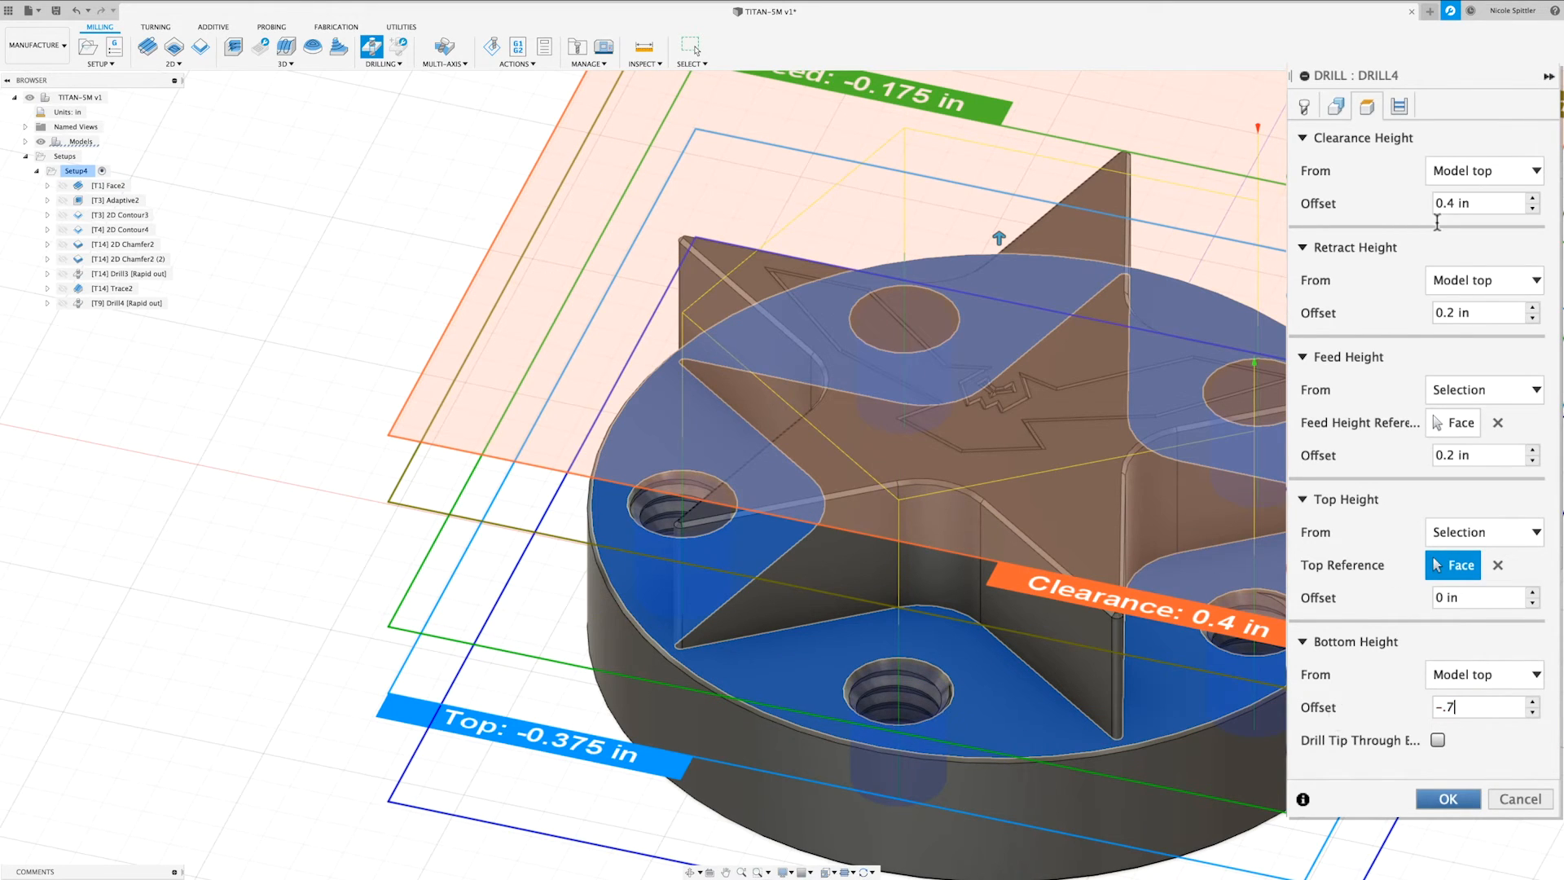
# Set the drilling cycle to chip breaking with partial retract, 0.1 in pecking depth and 0.05 in minimum pecking depth.
pyautogui.click(1385, 114)
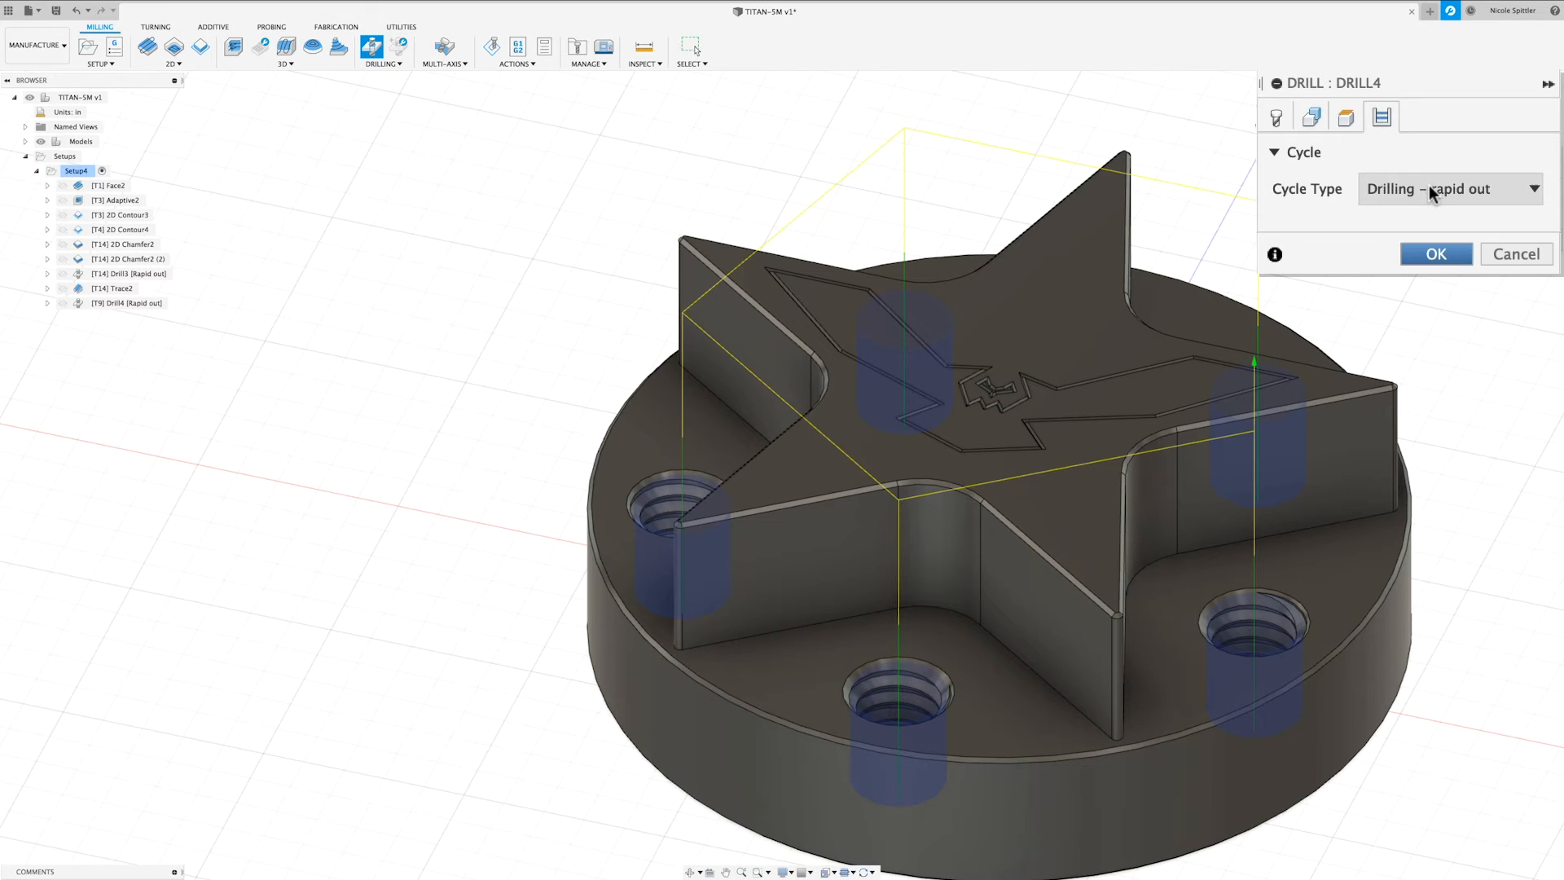
pyautogui.click(1401, 188)
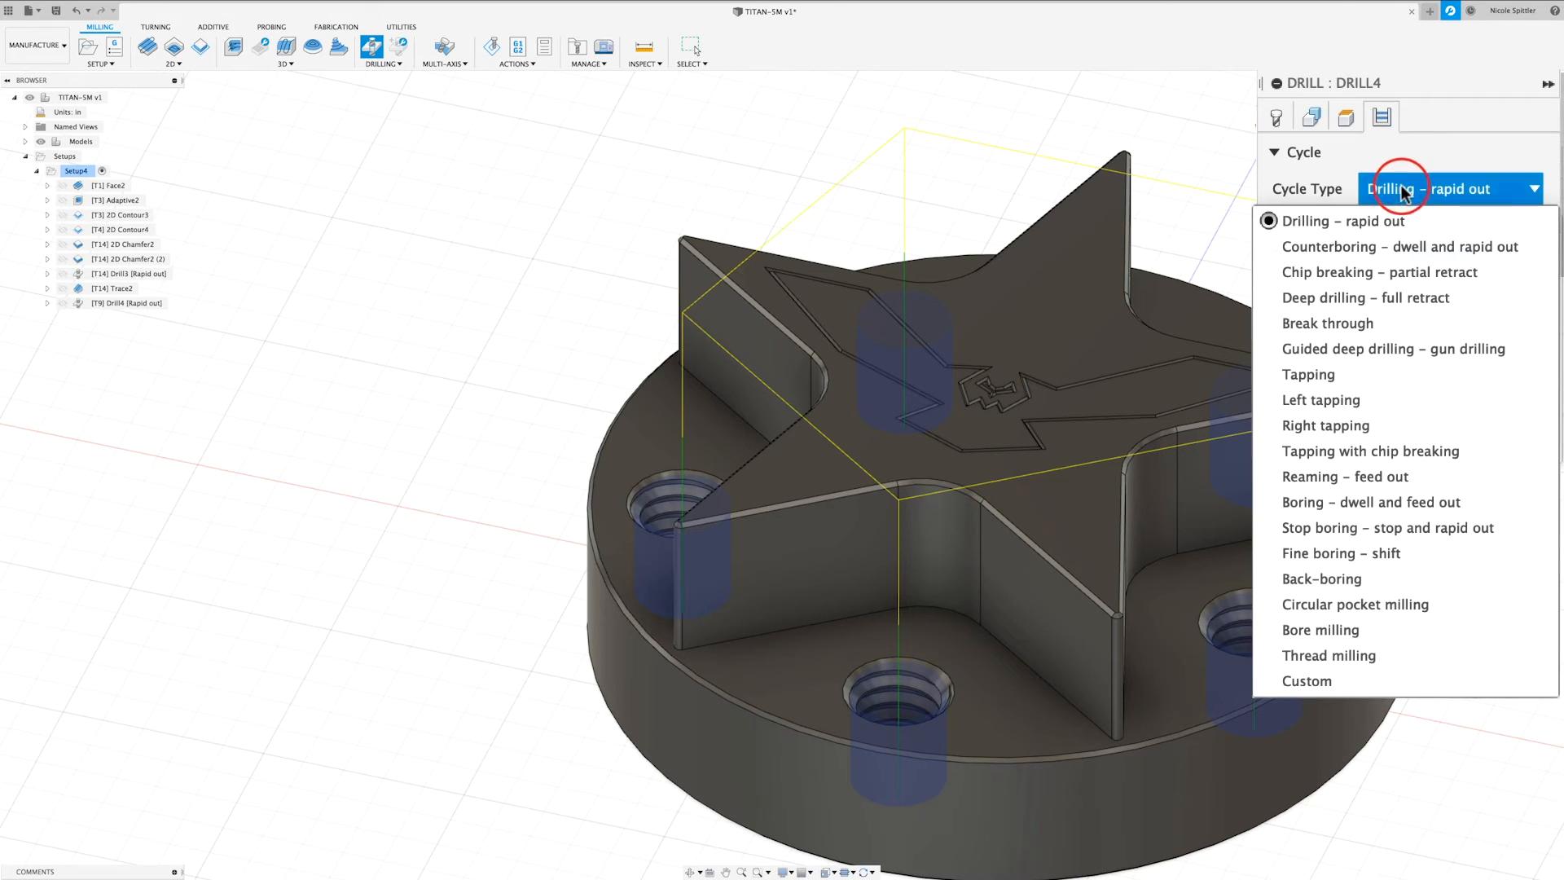
pyautogui.click(1448, 271)
pyautogui.click(1504, 234)
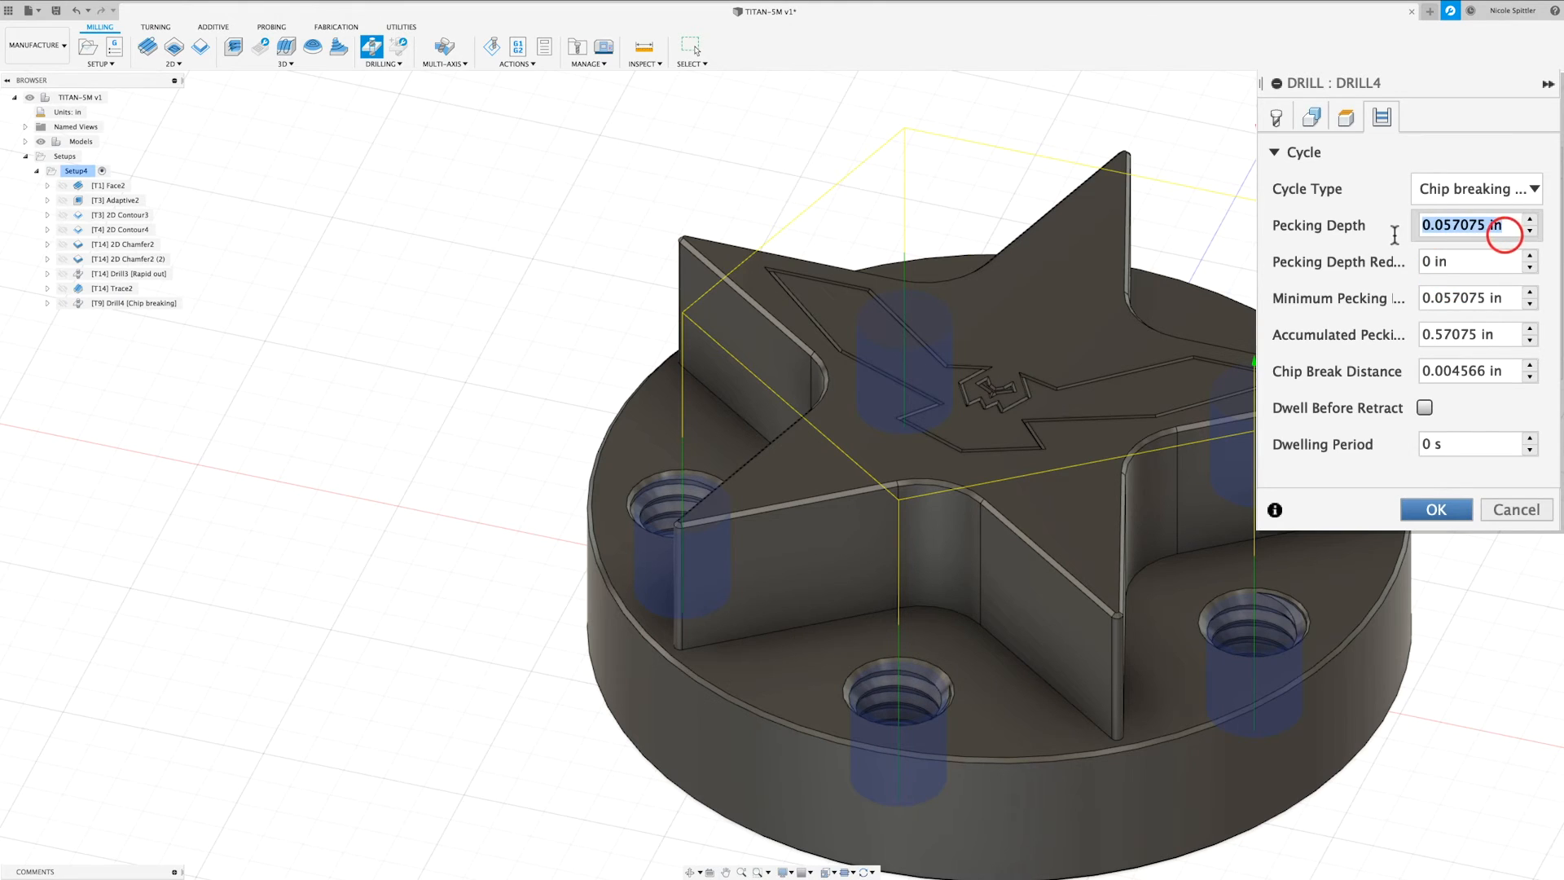
pyautogui.write('.')
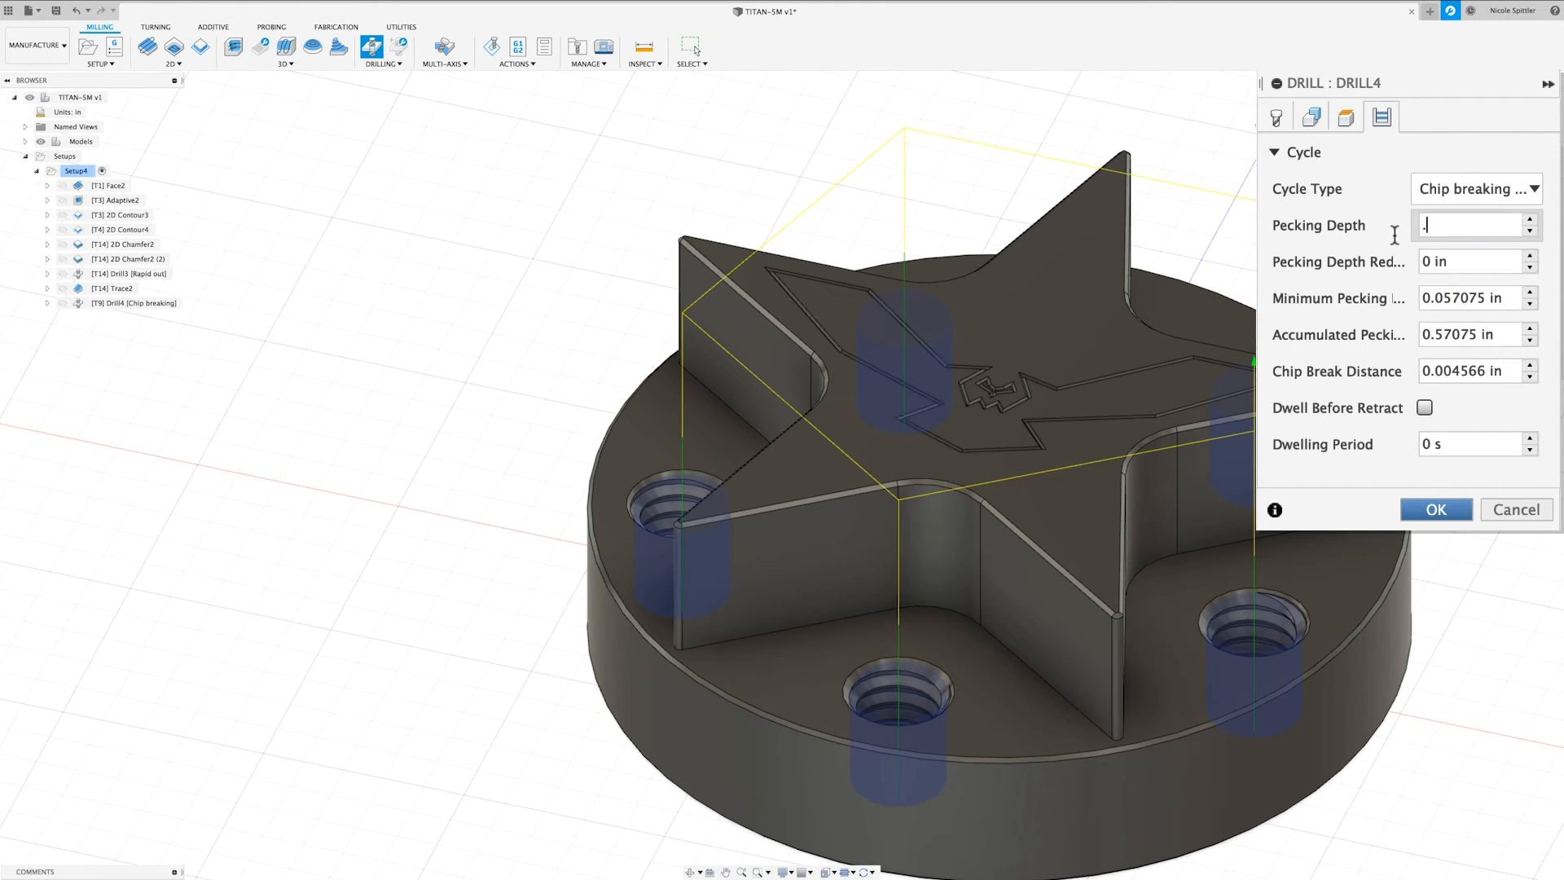
pyautogui.press('Tab')
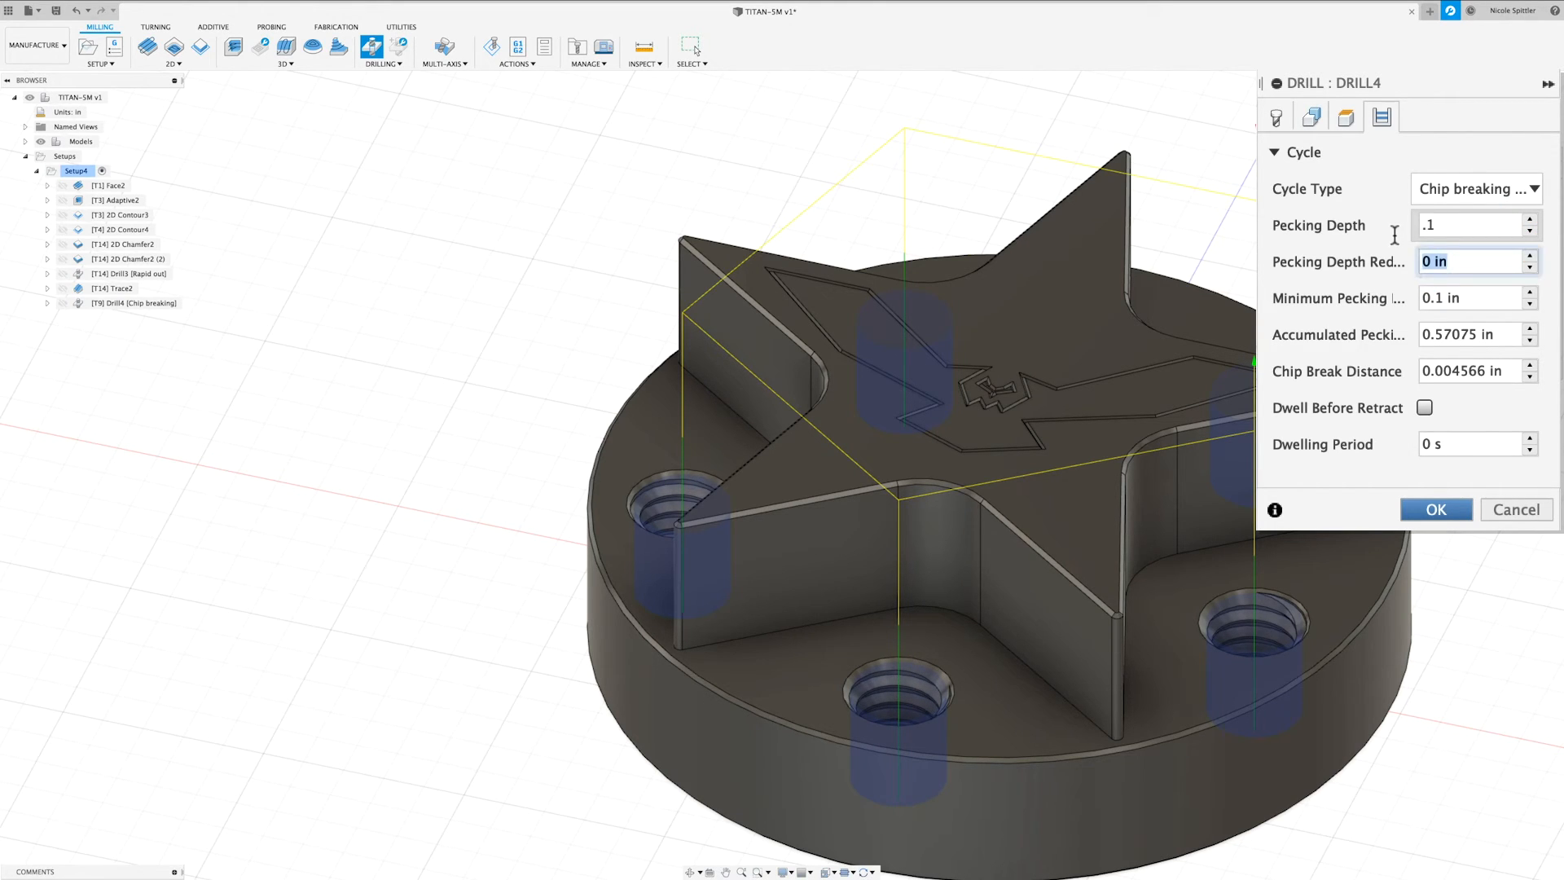
pyautogui.press('Tab')
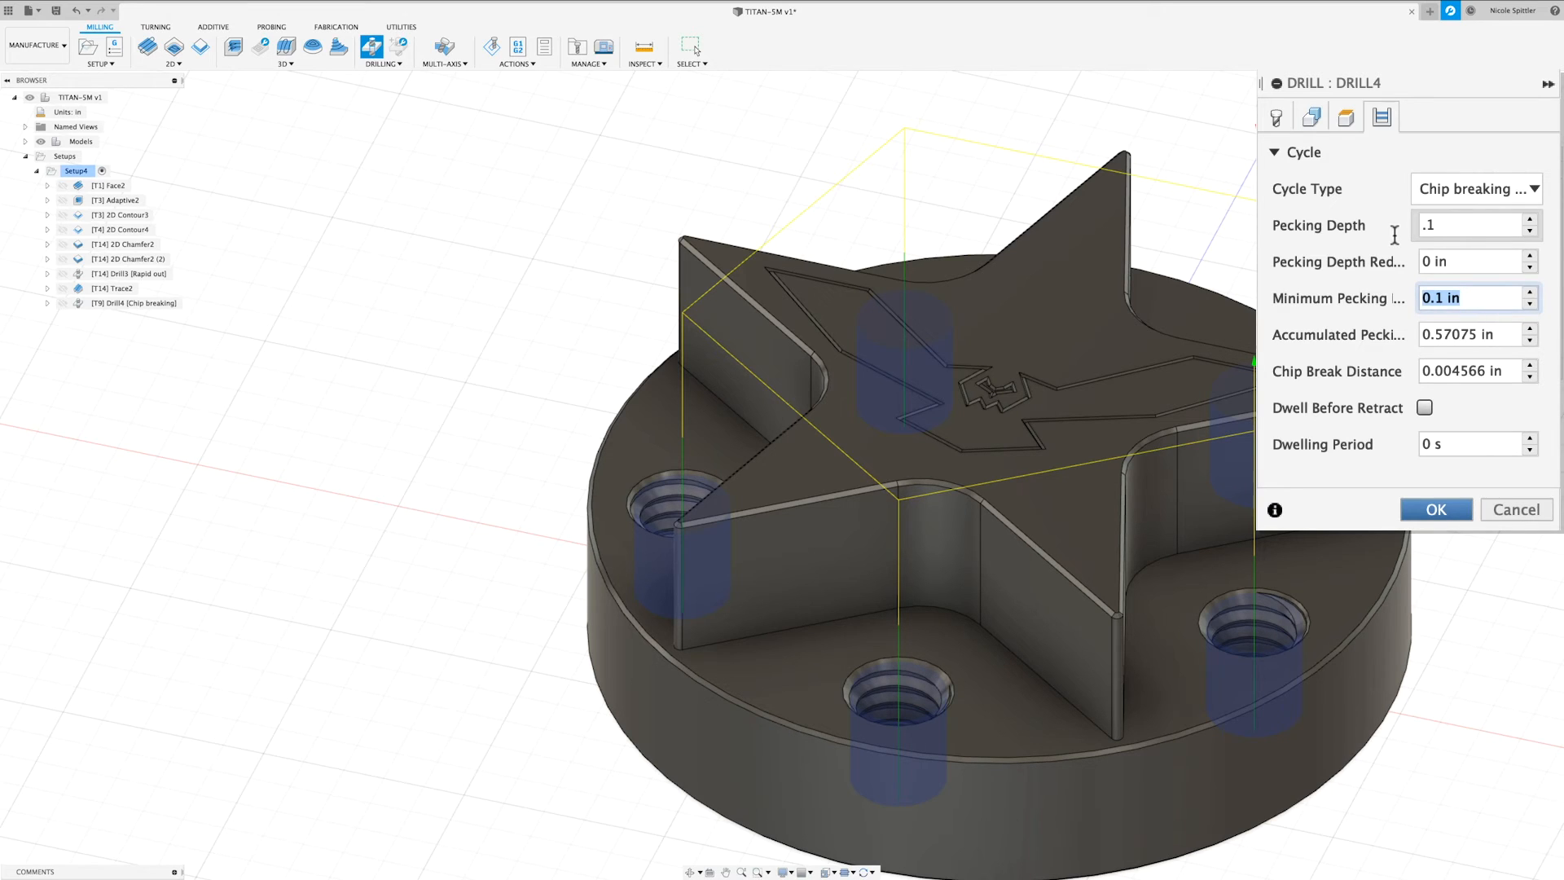
pyautogui.press('Tab')
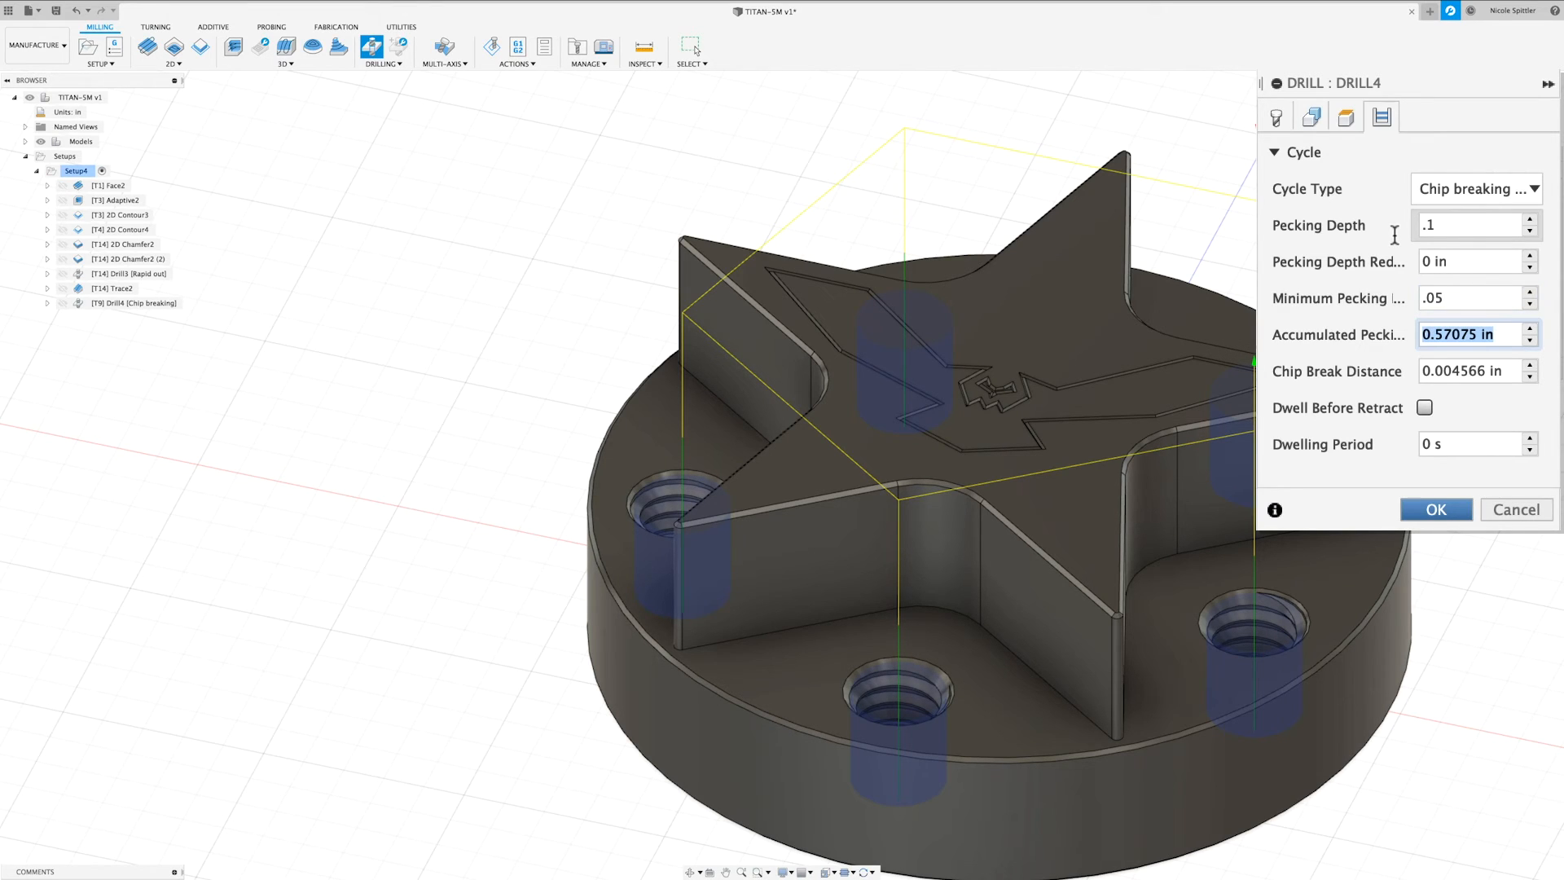
# Set the accumulated pecking depth to 1 in and chip break distance to 0.01 in, and generate the drill toolpath.
pyautogui.write('1.')
pyautogui.press('Tab')
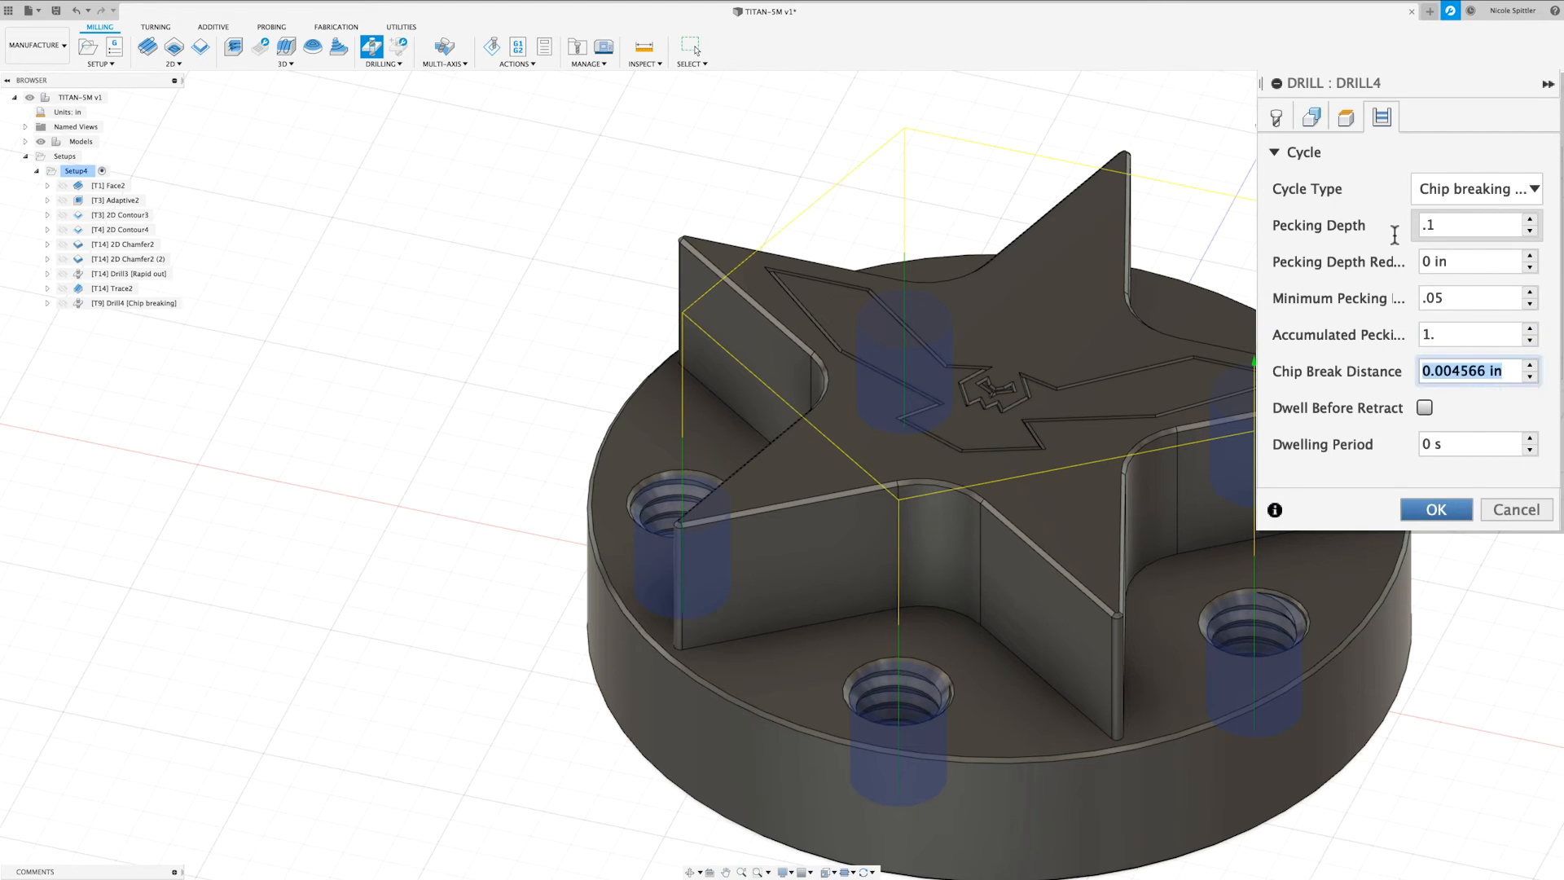
pyautogui.write('.01')
pyautogui.click(1437, 510)
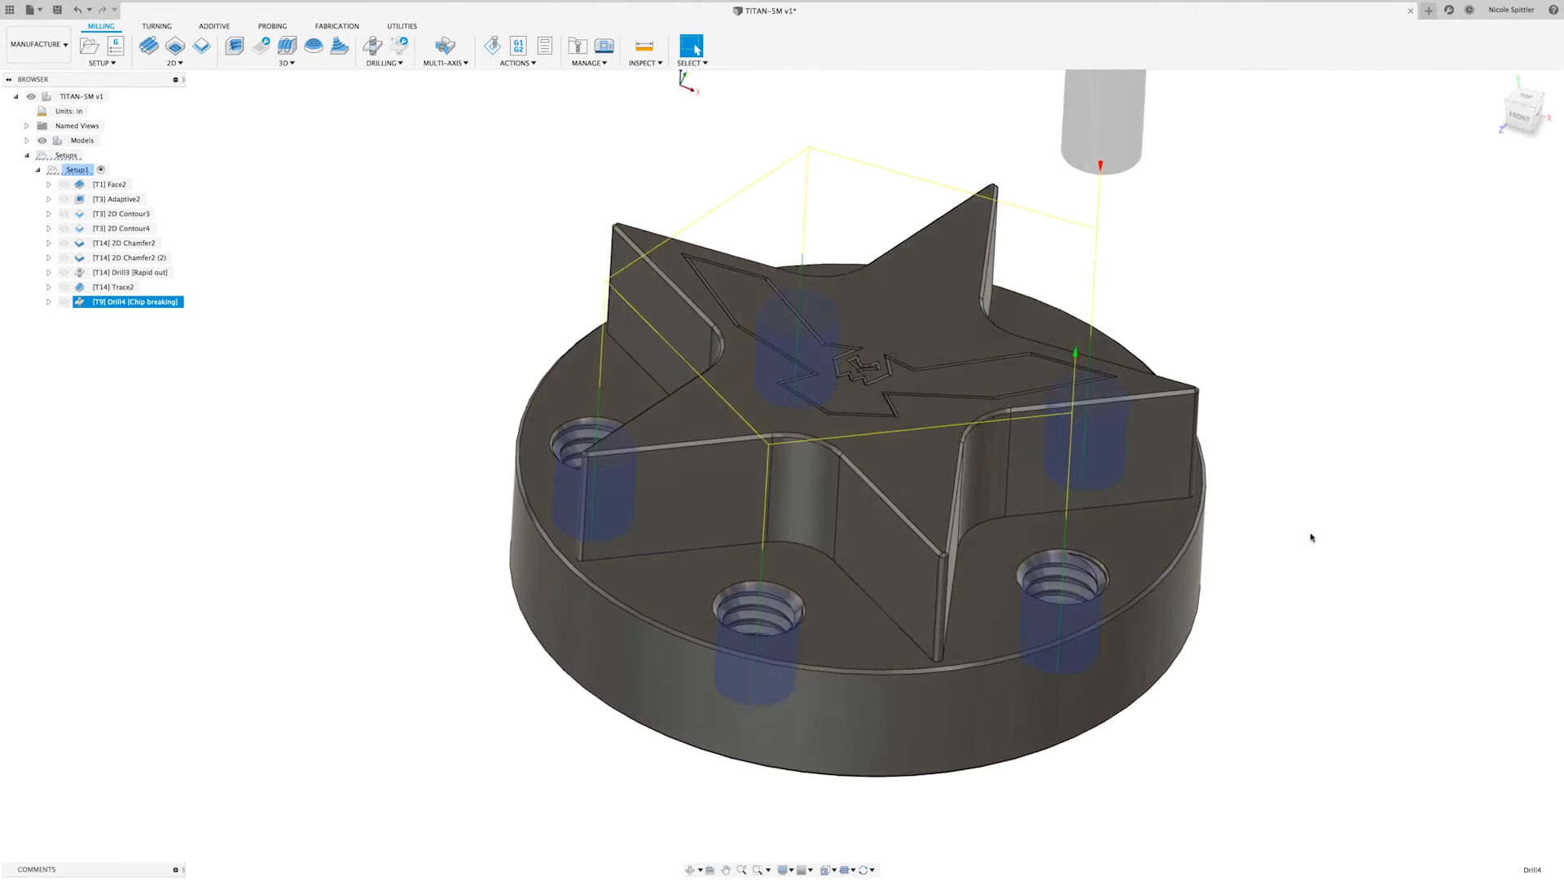
# Duplicate the tool 9 chip-breaking drill operation and open the copy for editing.
pyautogui.keyDown('shift'); pyautogui.moveTo(1312, 537); pyautogui.dragTo(1312, 538, button='middle'); pyautogui.keyUp('shift')
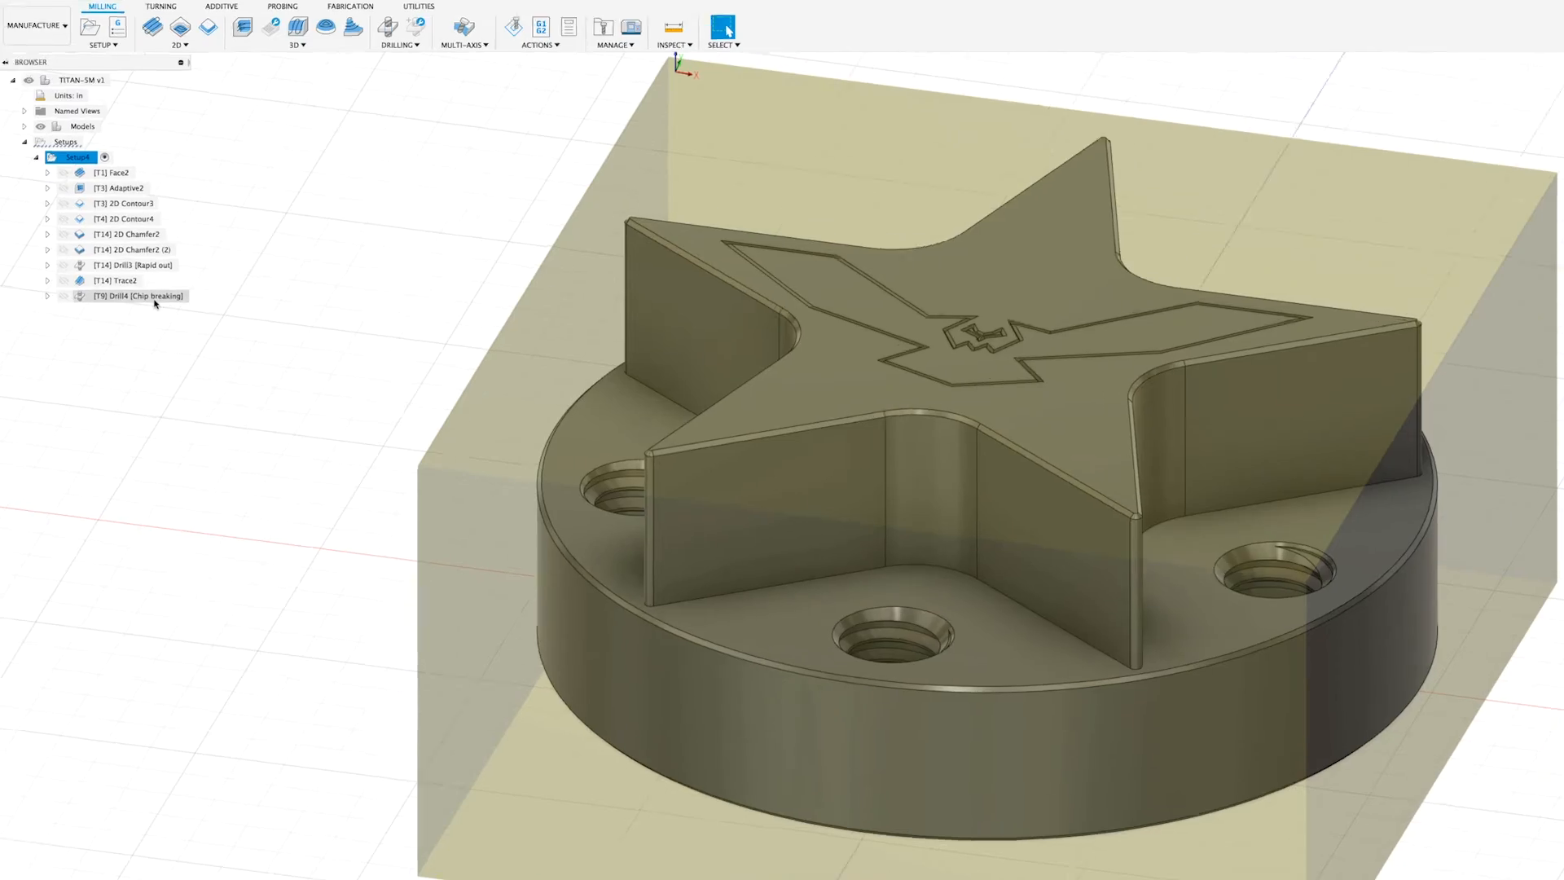
pyautogui.rightClick(228, 304)
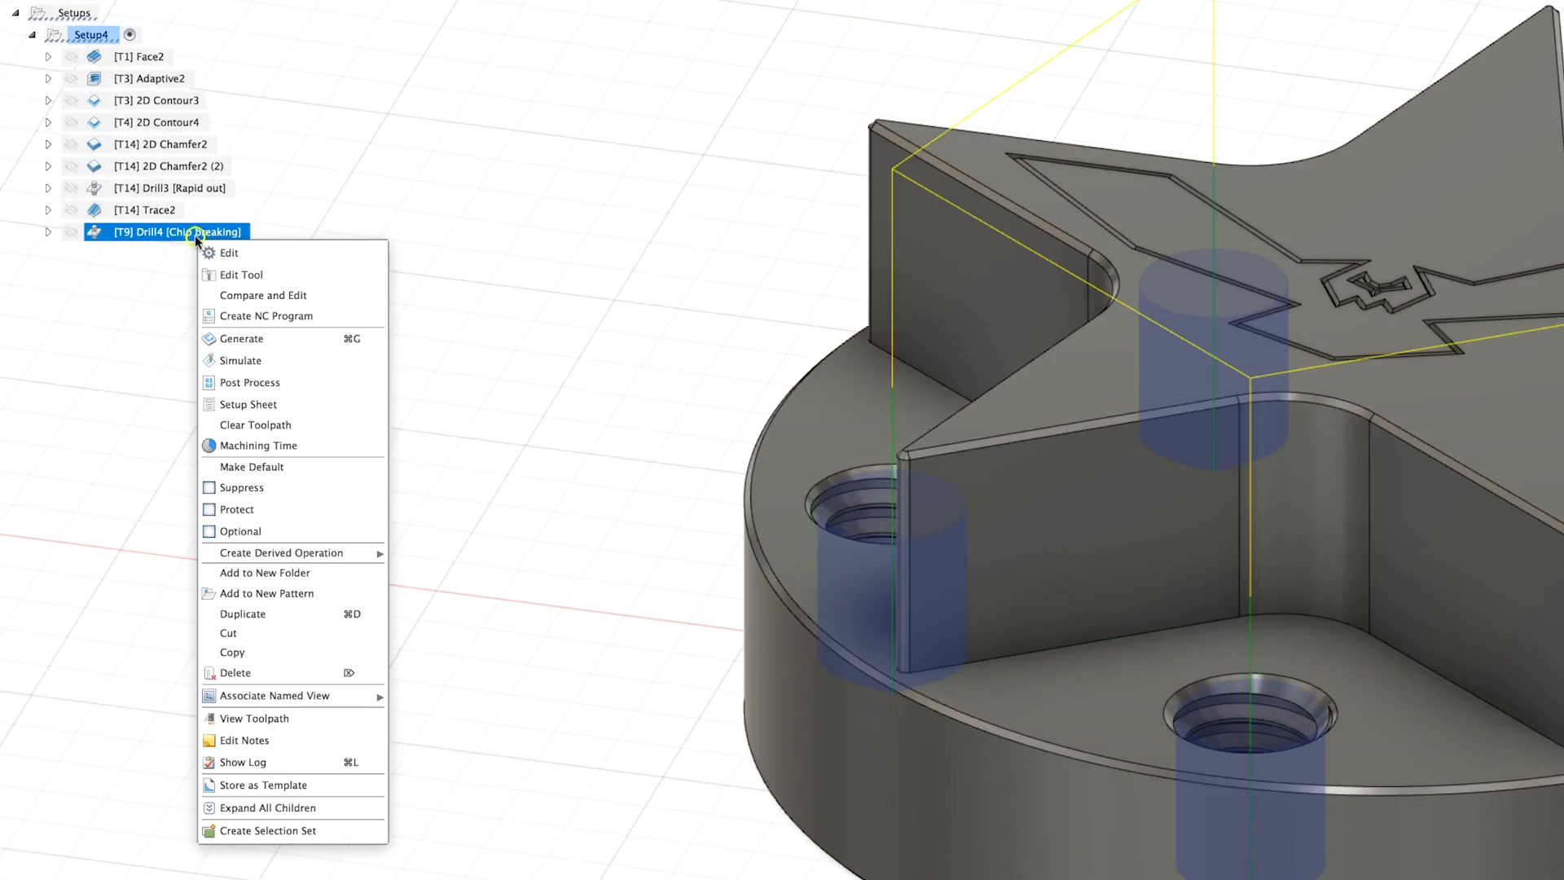
pyautogui.click(277, 607)
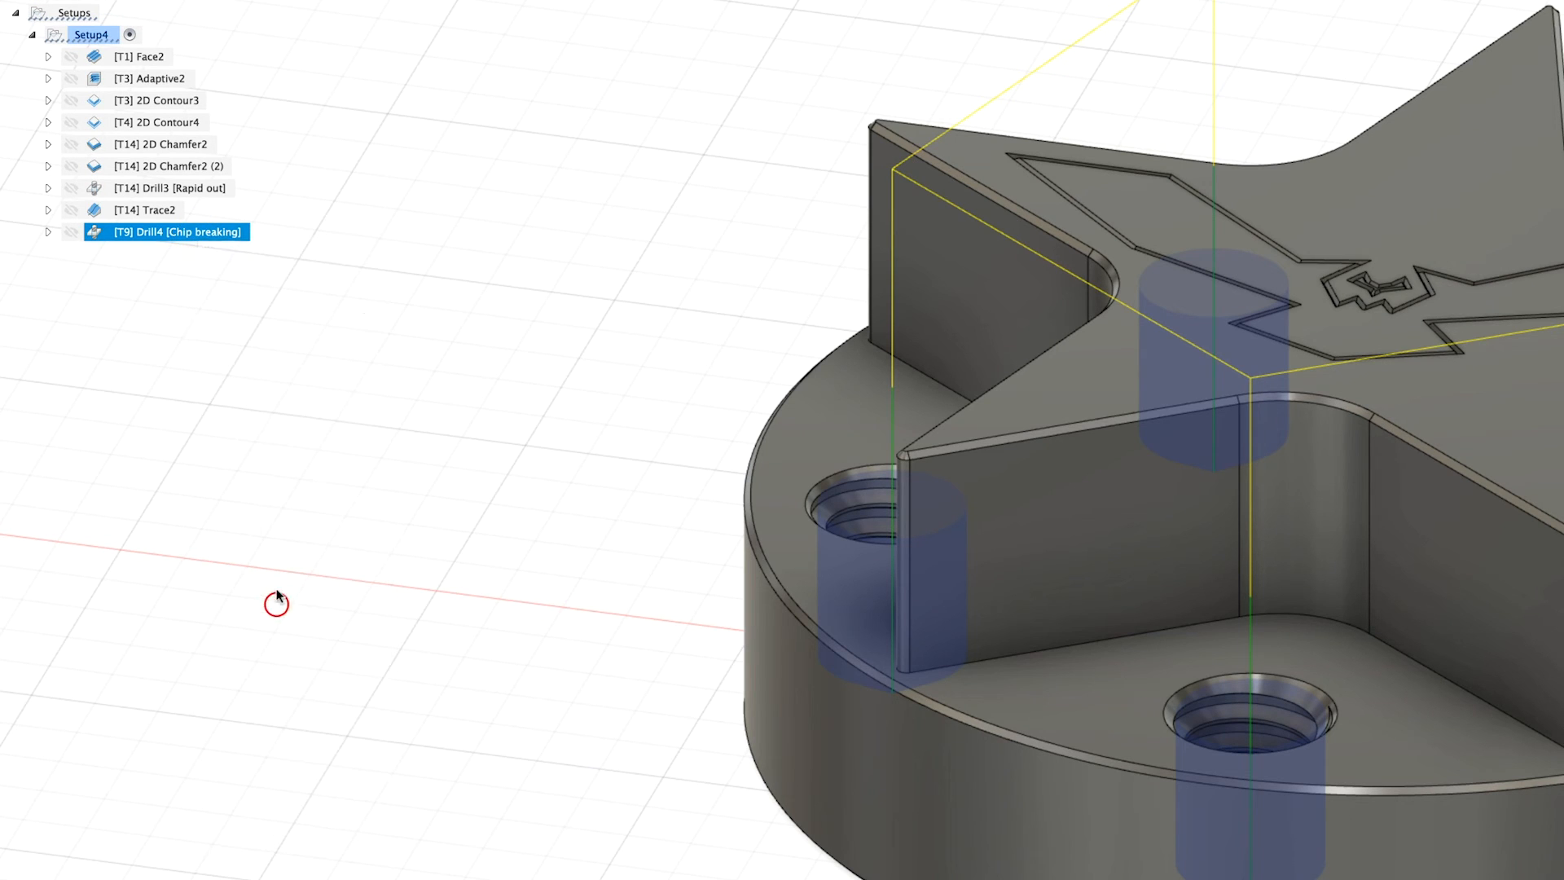
pyautogui.rightClick(181, 256)
pyautogui.click(203, 271)
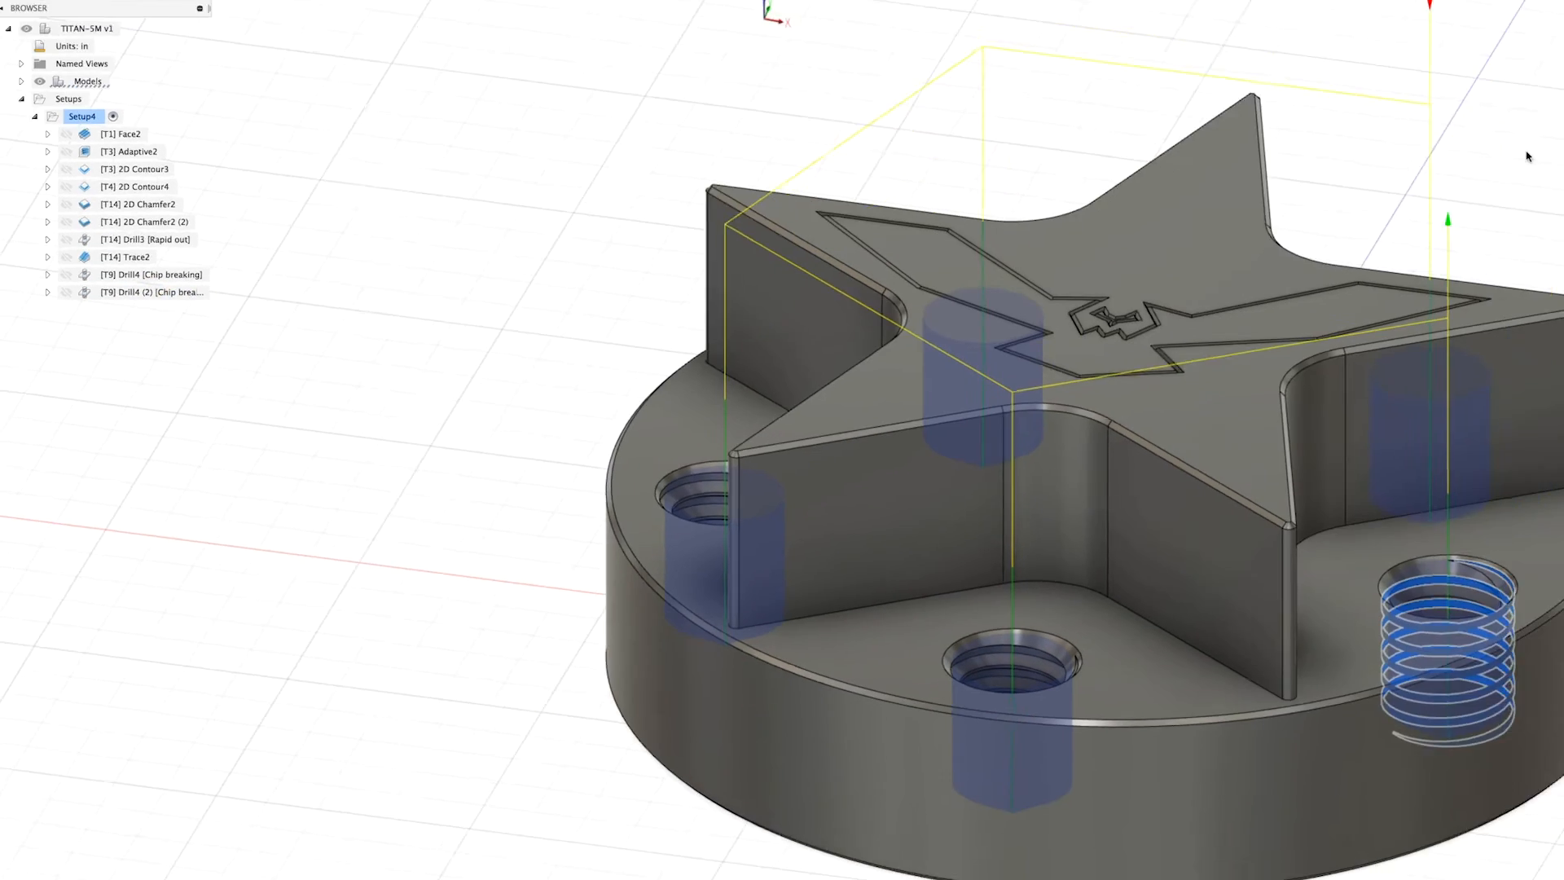
# Assign tool 12, the 1/4-20 UNC right-hand tap from the Titan Building library, to the copy and set spindle speed to 550 rpm.
pyautogui.click(1276, 118)
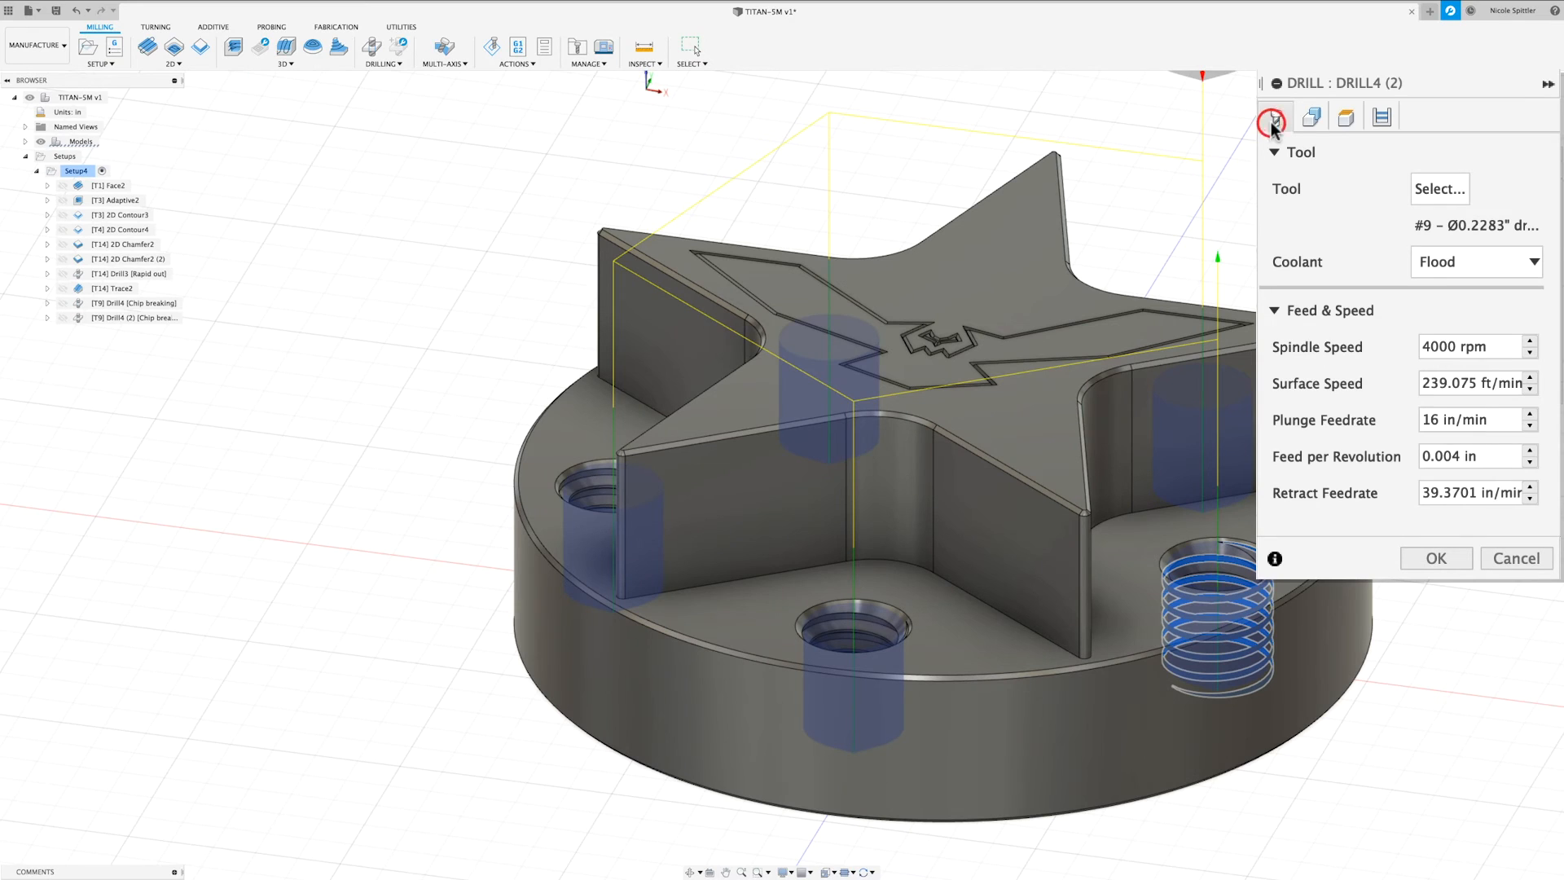
pyautogui.click(1435, 189)
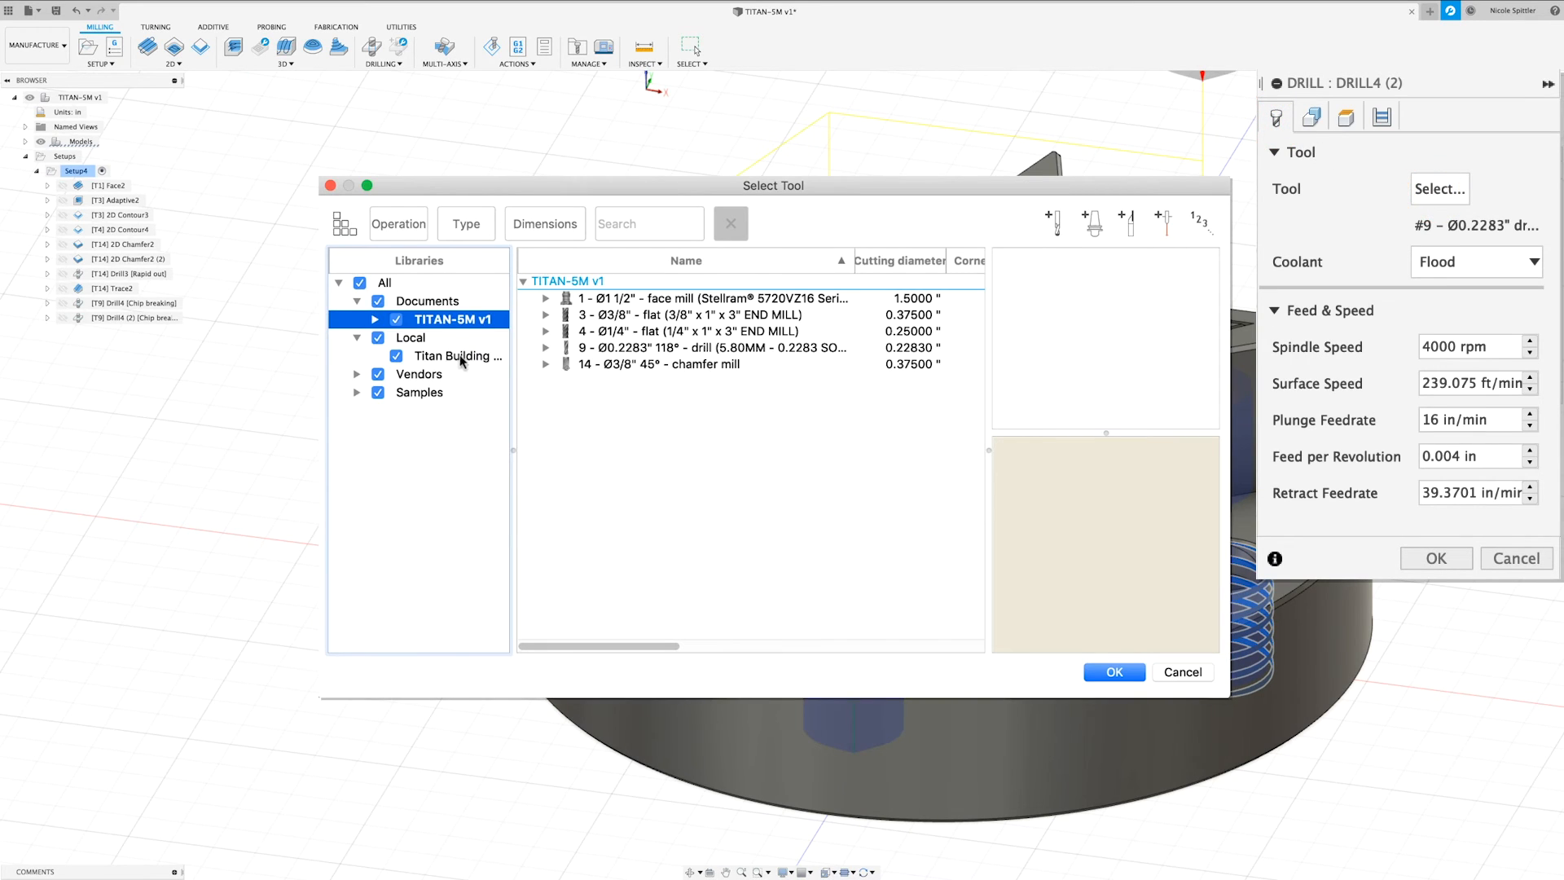
pyautogui.click(461, 357)
pyautogui.scroll(-3, 769, 585)
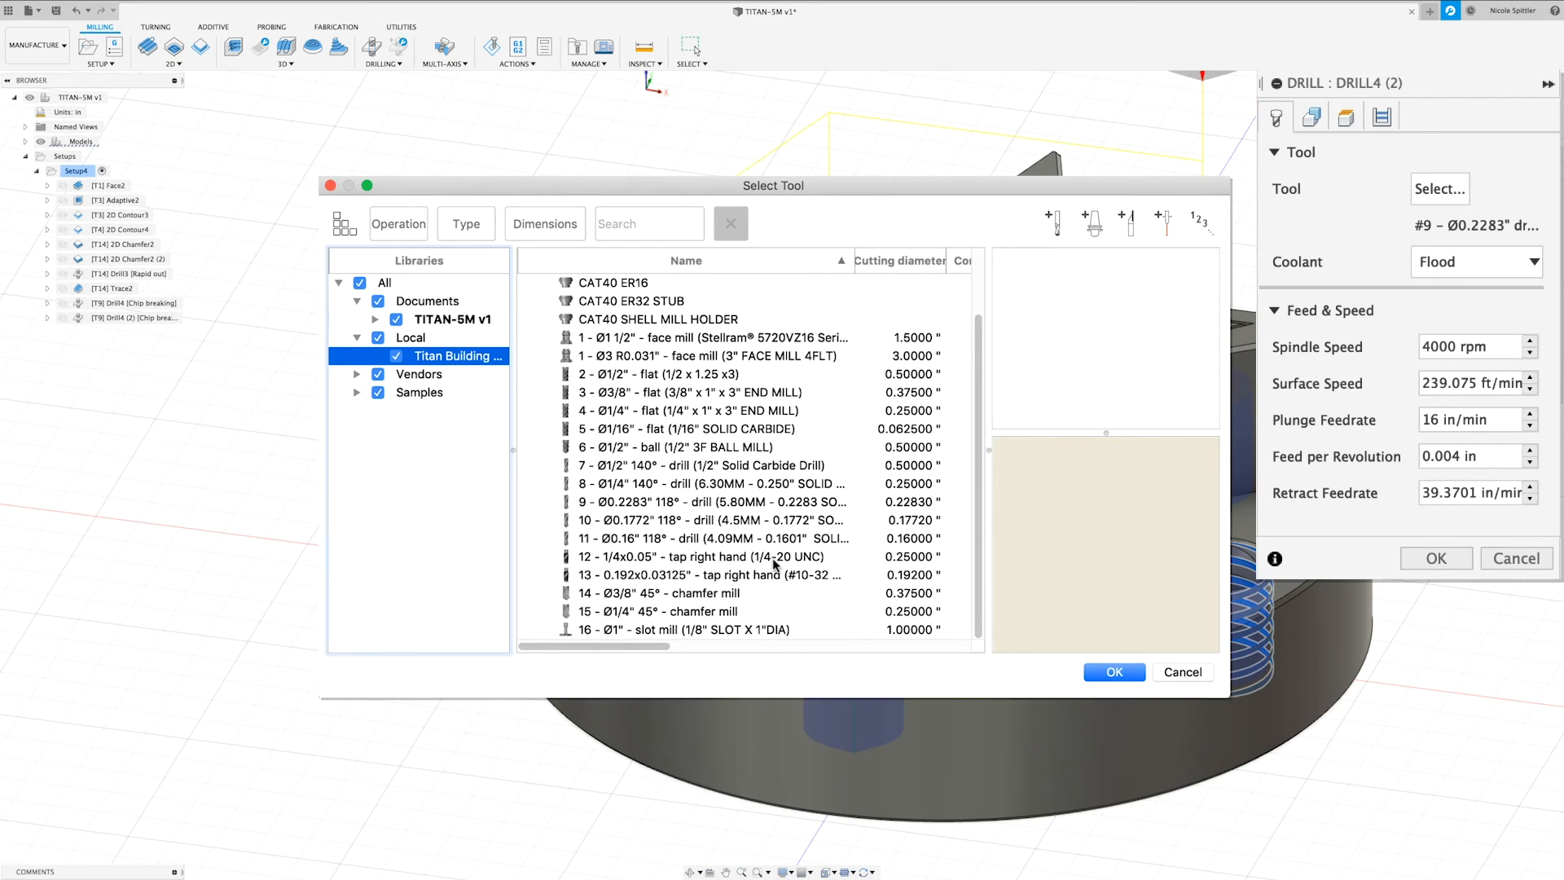
pyautogui.click(754, 558)
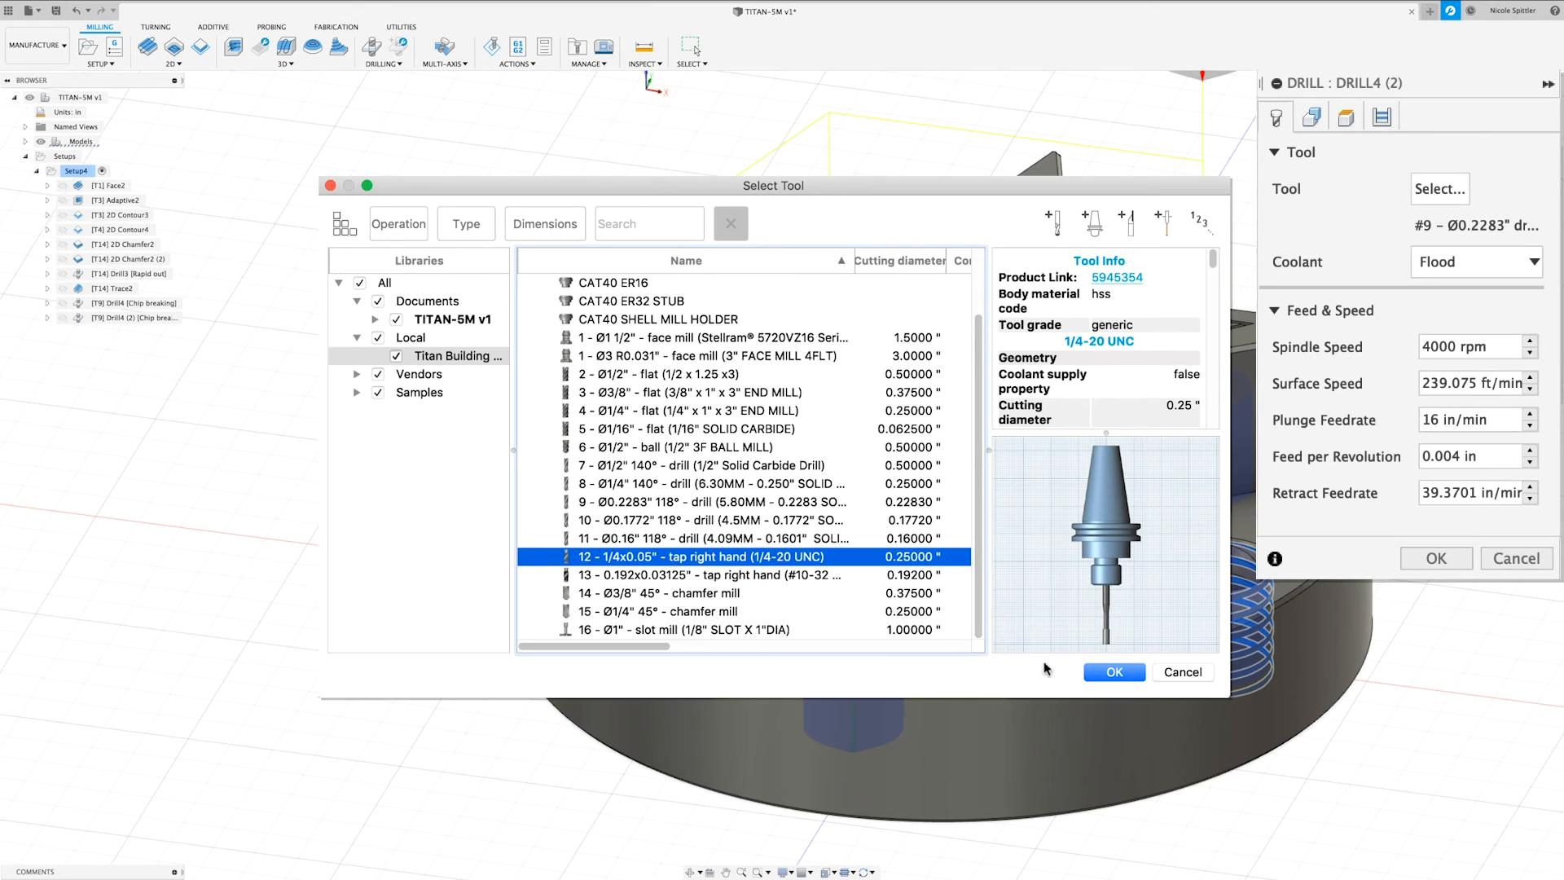
pyautogui.click(1114, 673)
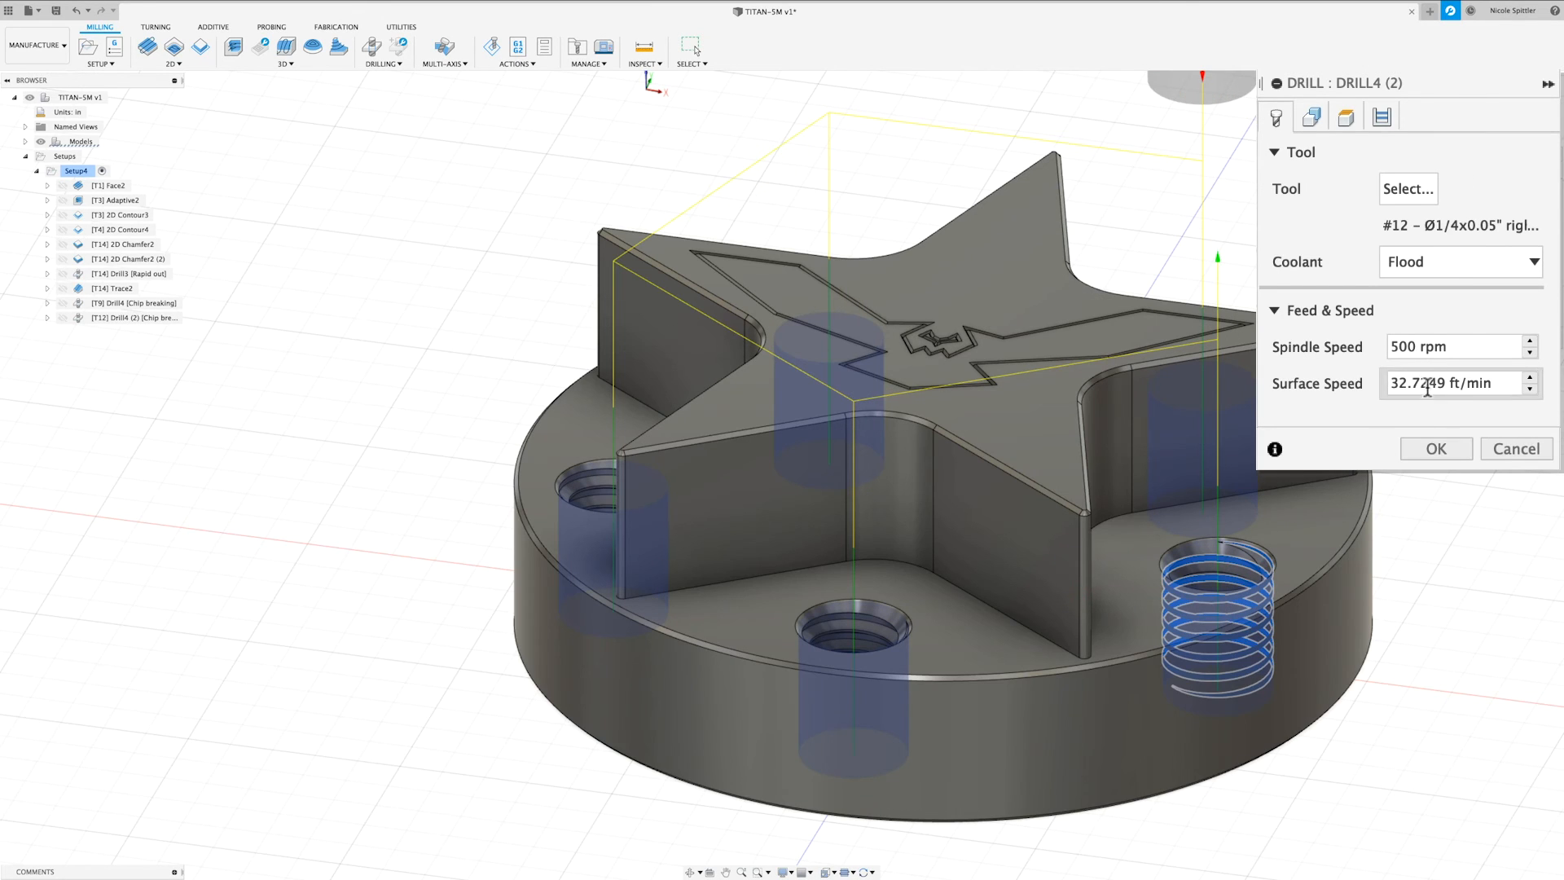
pyautogui.doubleClick(1415, 351)
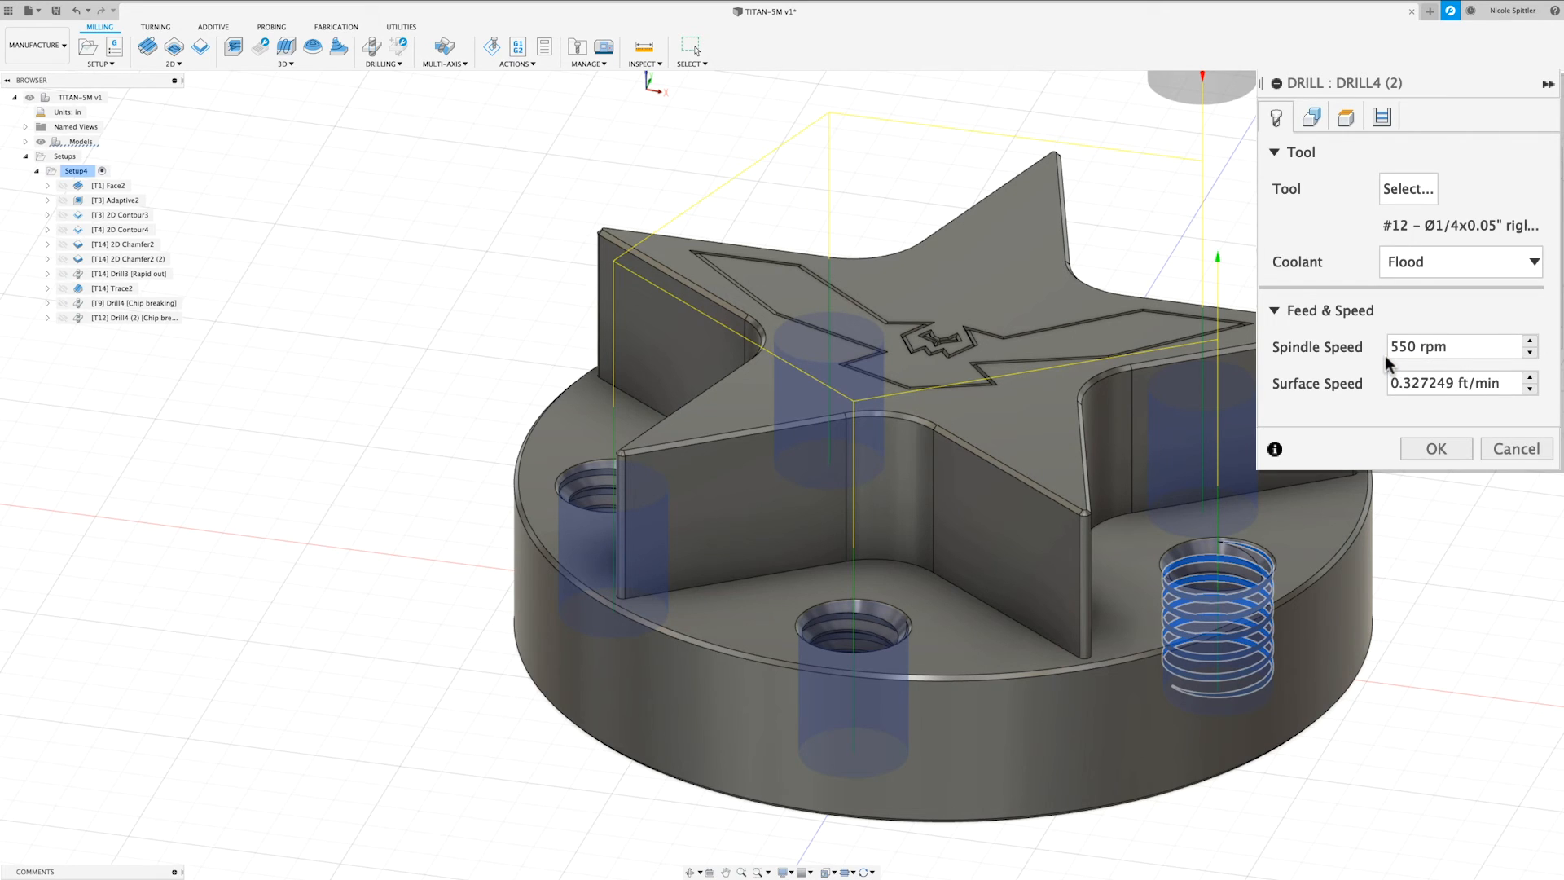
# Reference the tapping operation's feed and top heights to the model top and set the bottom height offset to -0.6 in.
pyautogui.click(1312, 118)
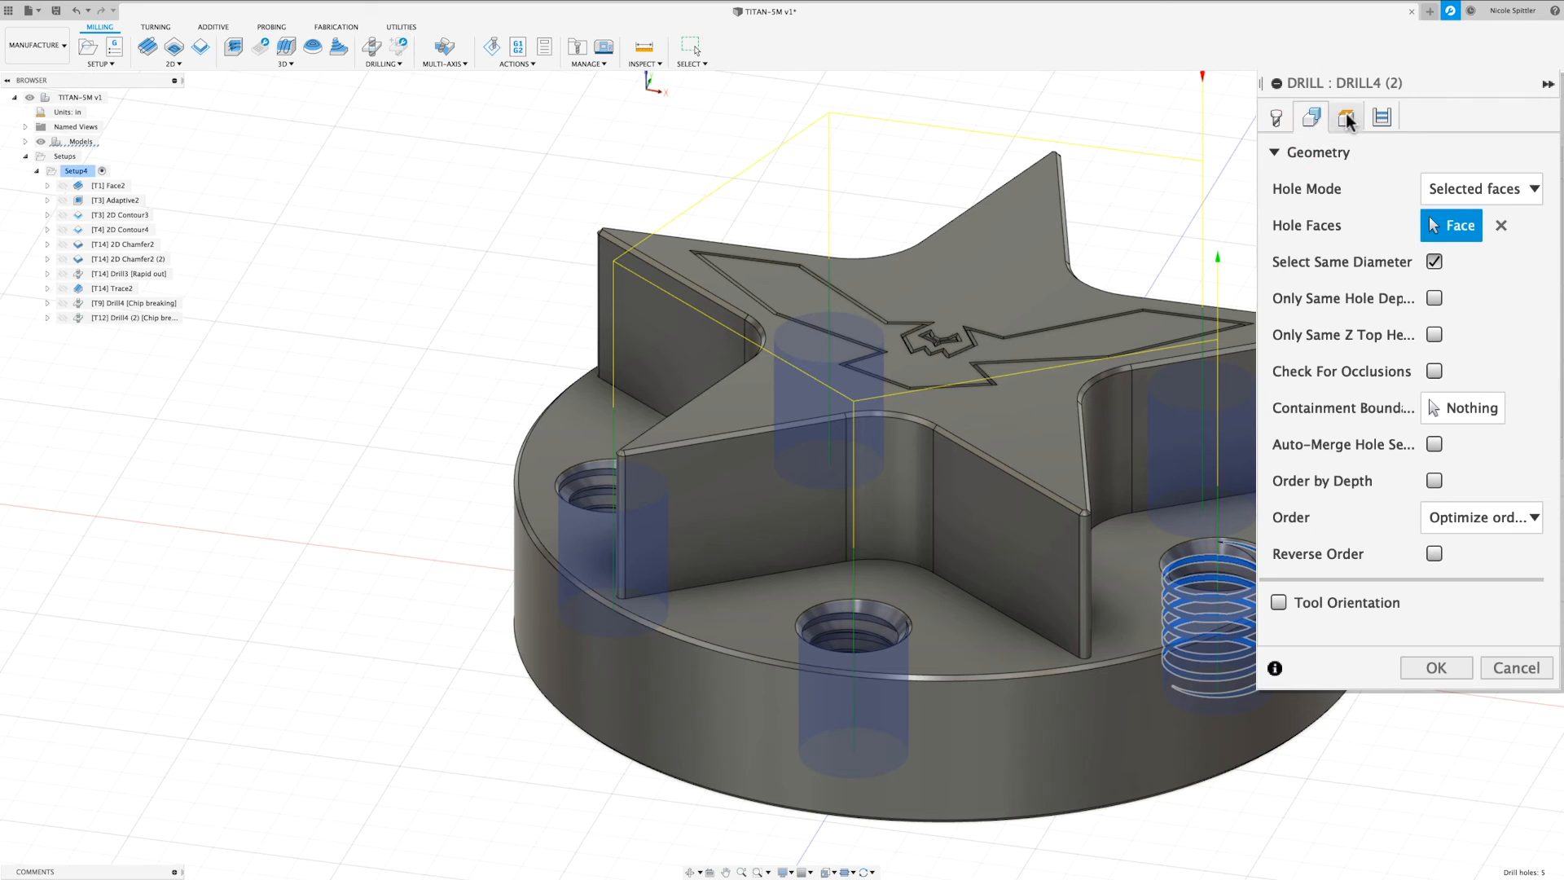
pyautogui.click(1346, 114)
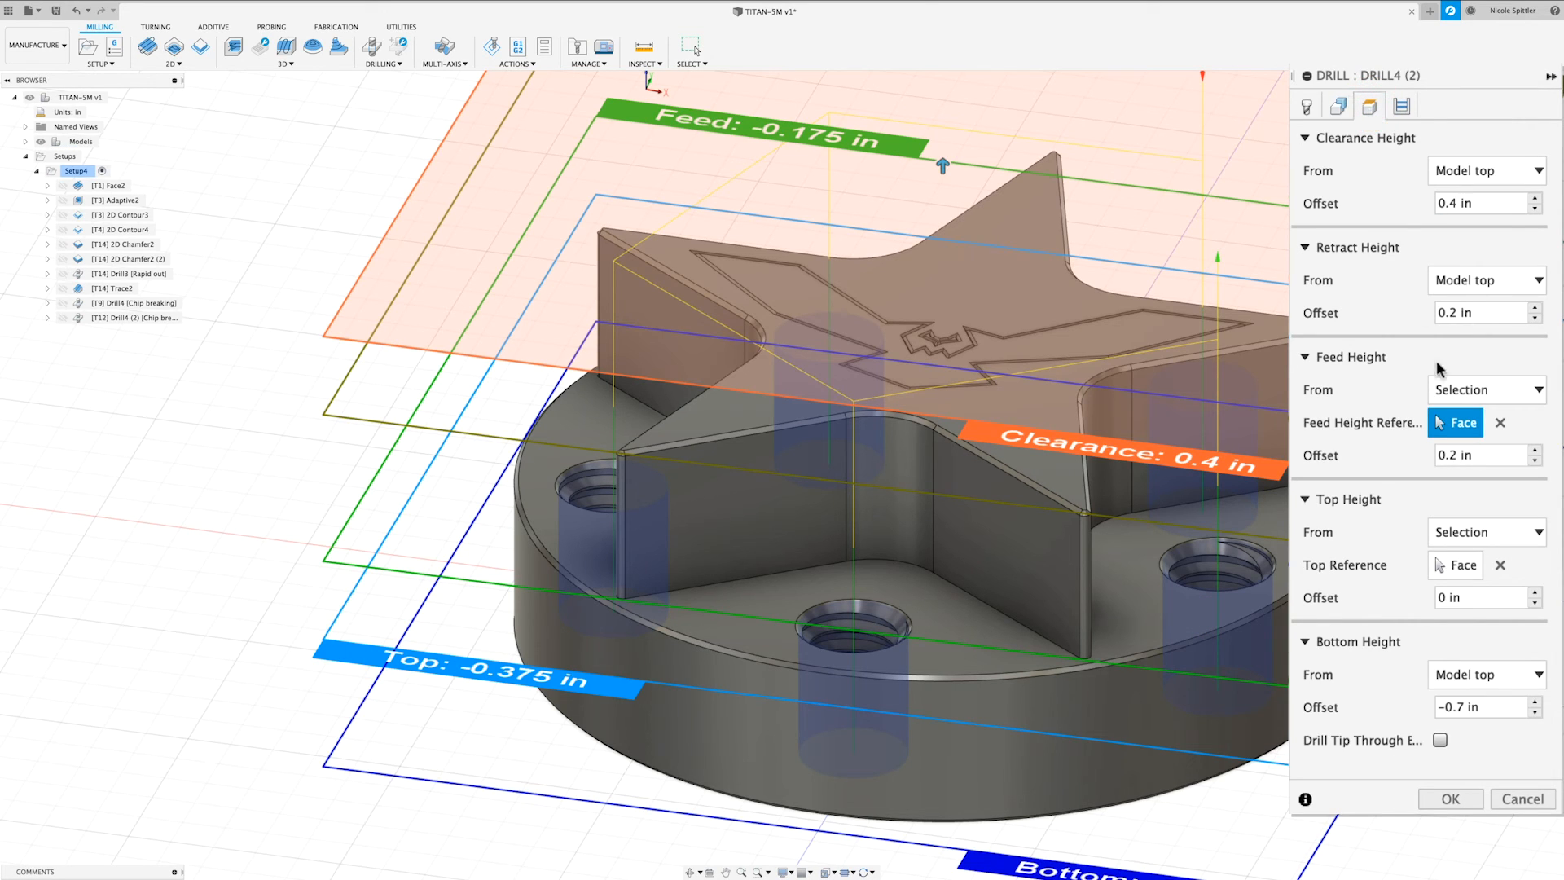
pyautogui.click(1481, 390)
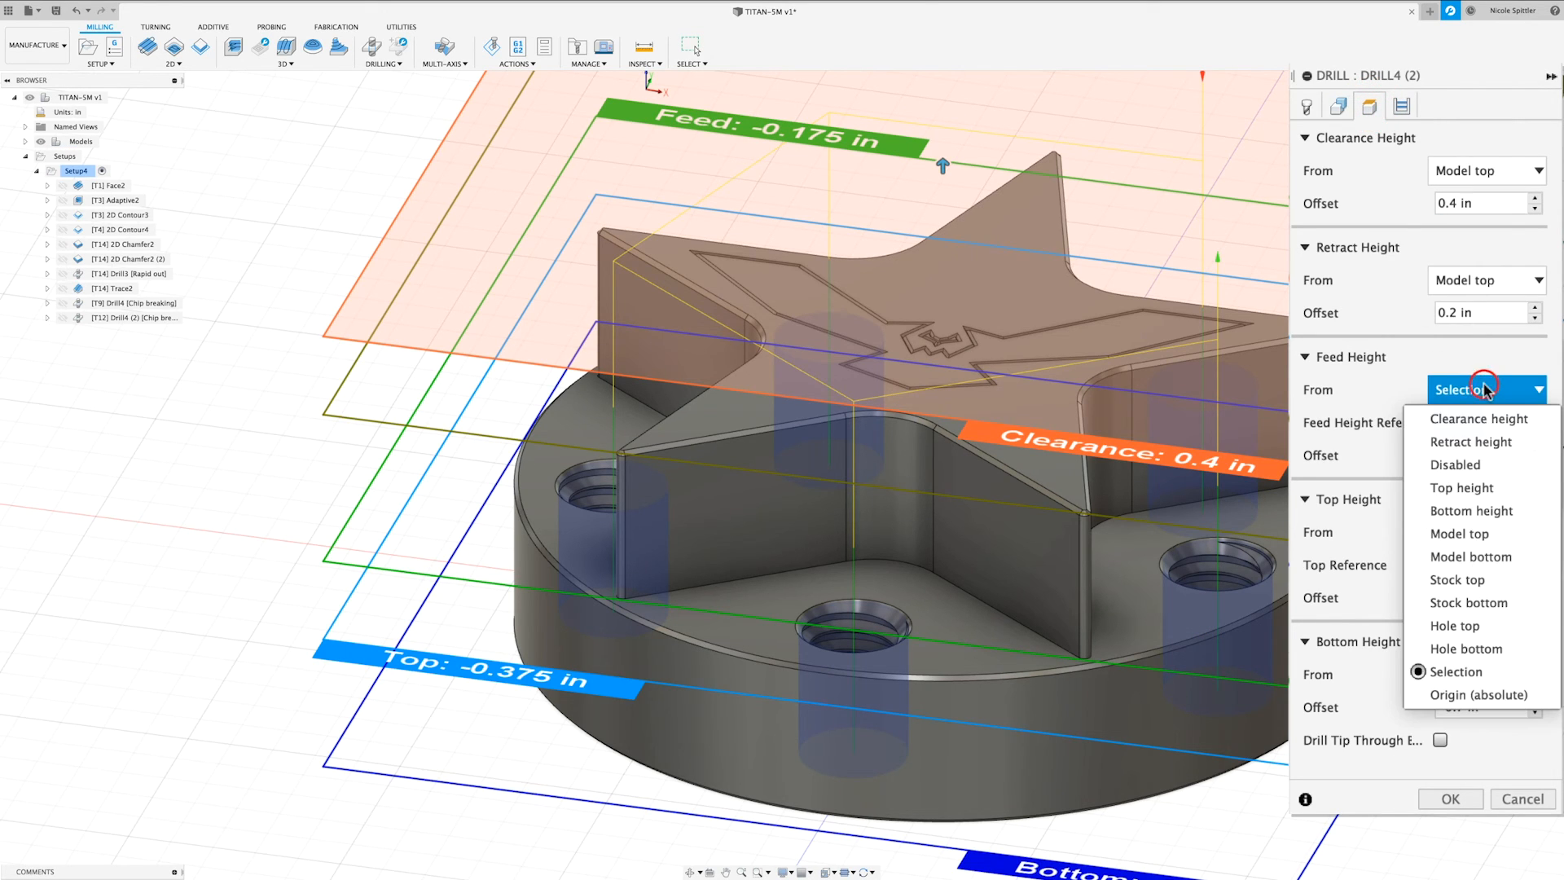
pyautogui.click(1480, 543)
pyautogui.click(1495, 499)
pyautogui.click(1489, 621)
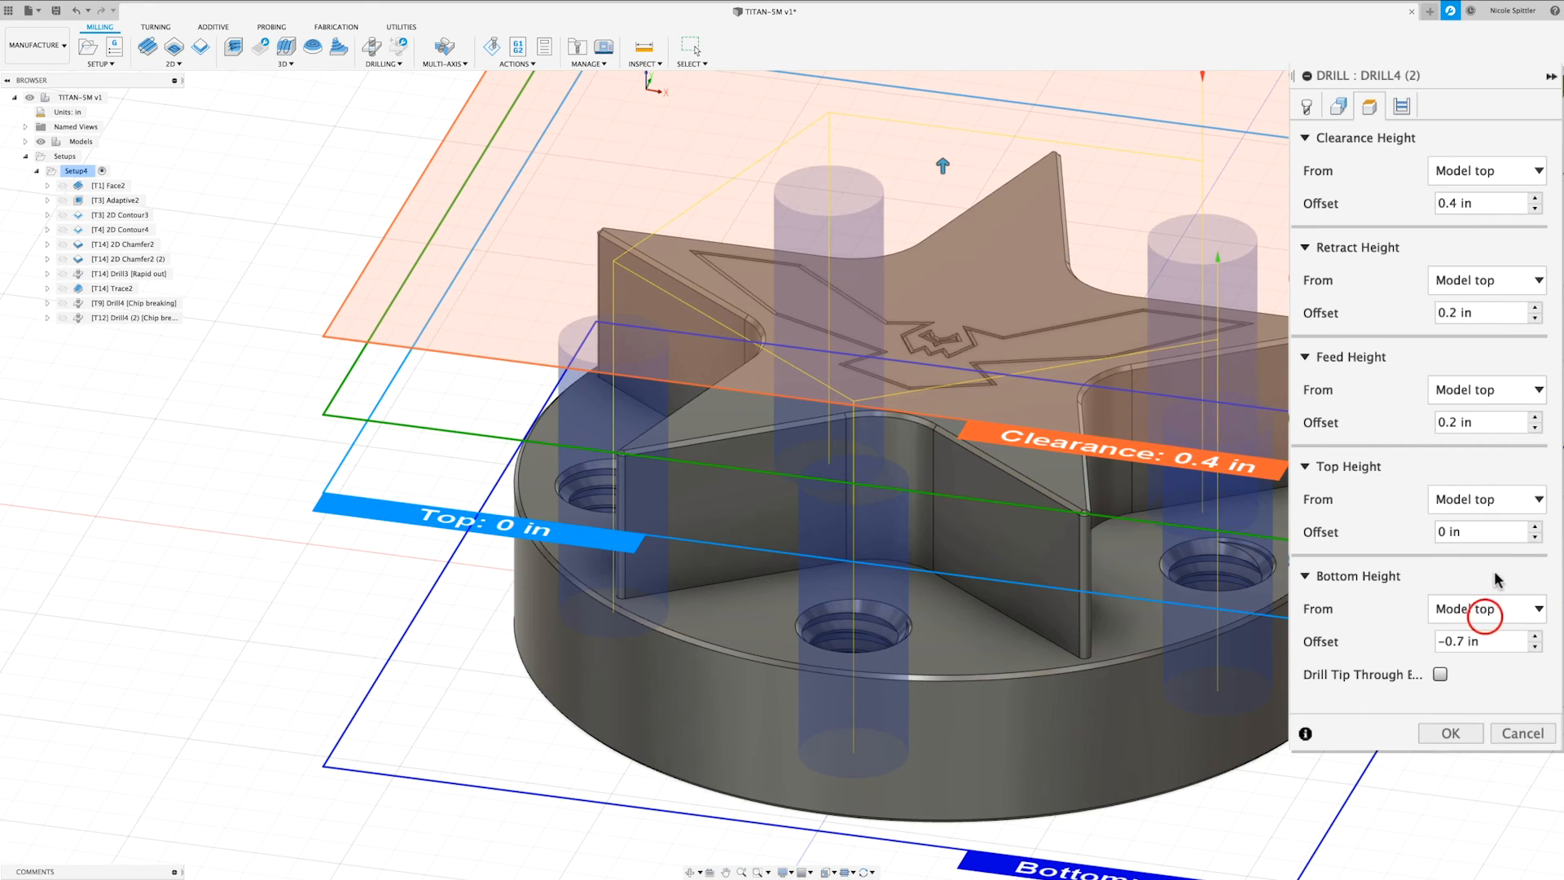
pyautogui.click(1464, 641)
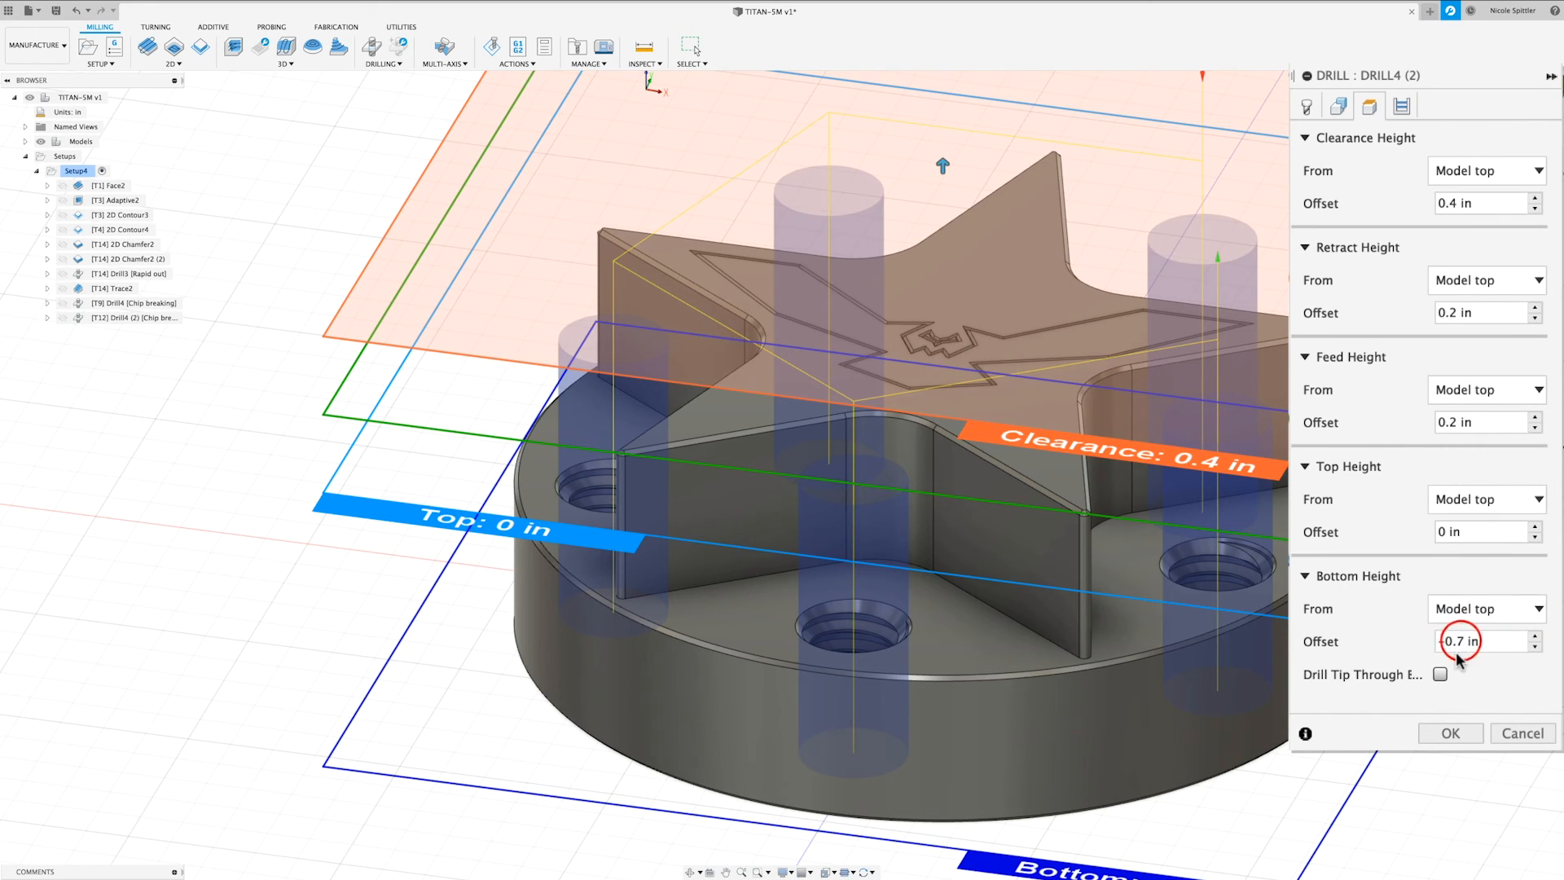
pyautogui.press('BackSpace')
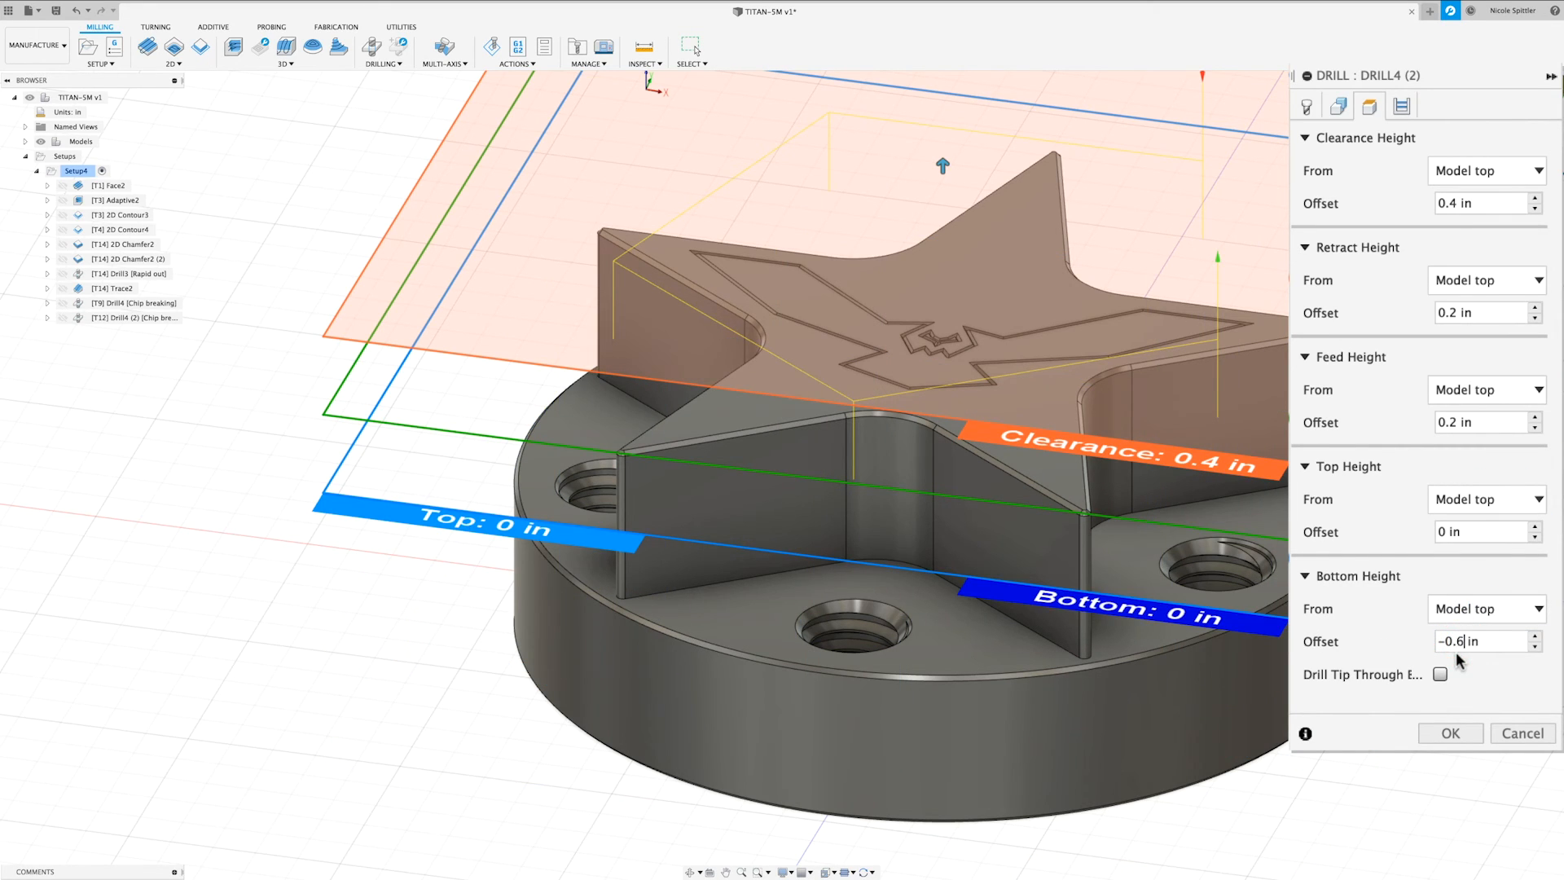
# Set the copied operation's cycle type to right tapping and generate its toolpath.
pyautogui.click(1408, 108)
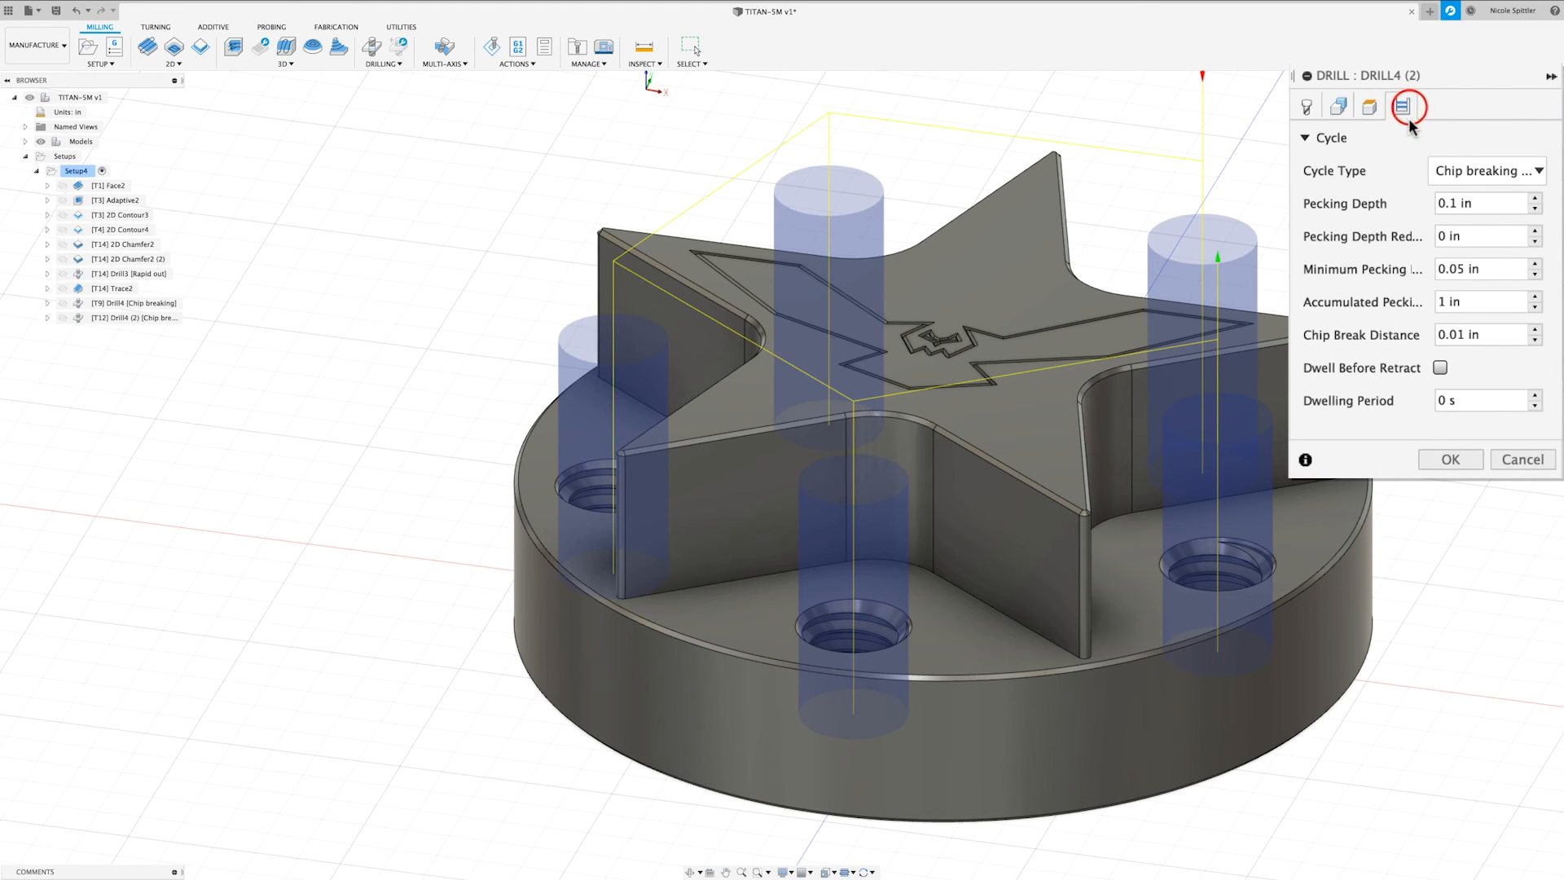
pyautogui.click(1458, 171)
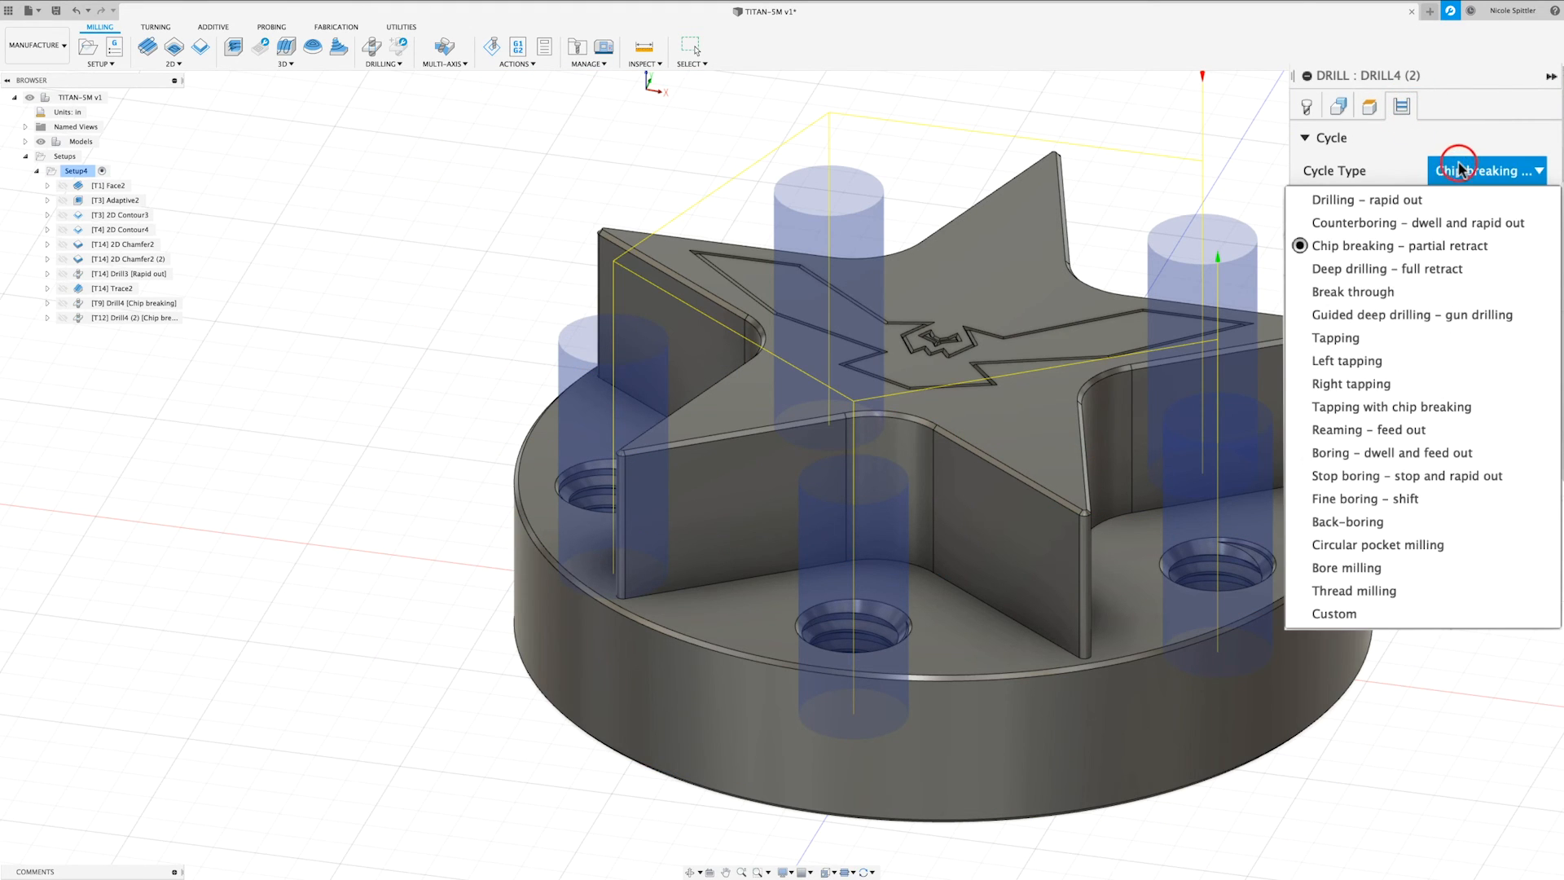
pyautogui.click(1356, 383)
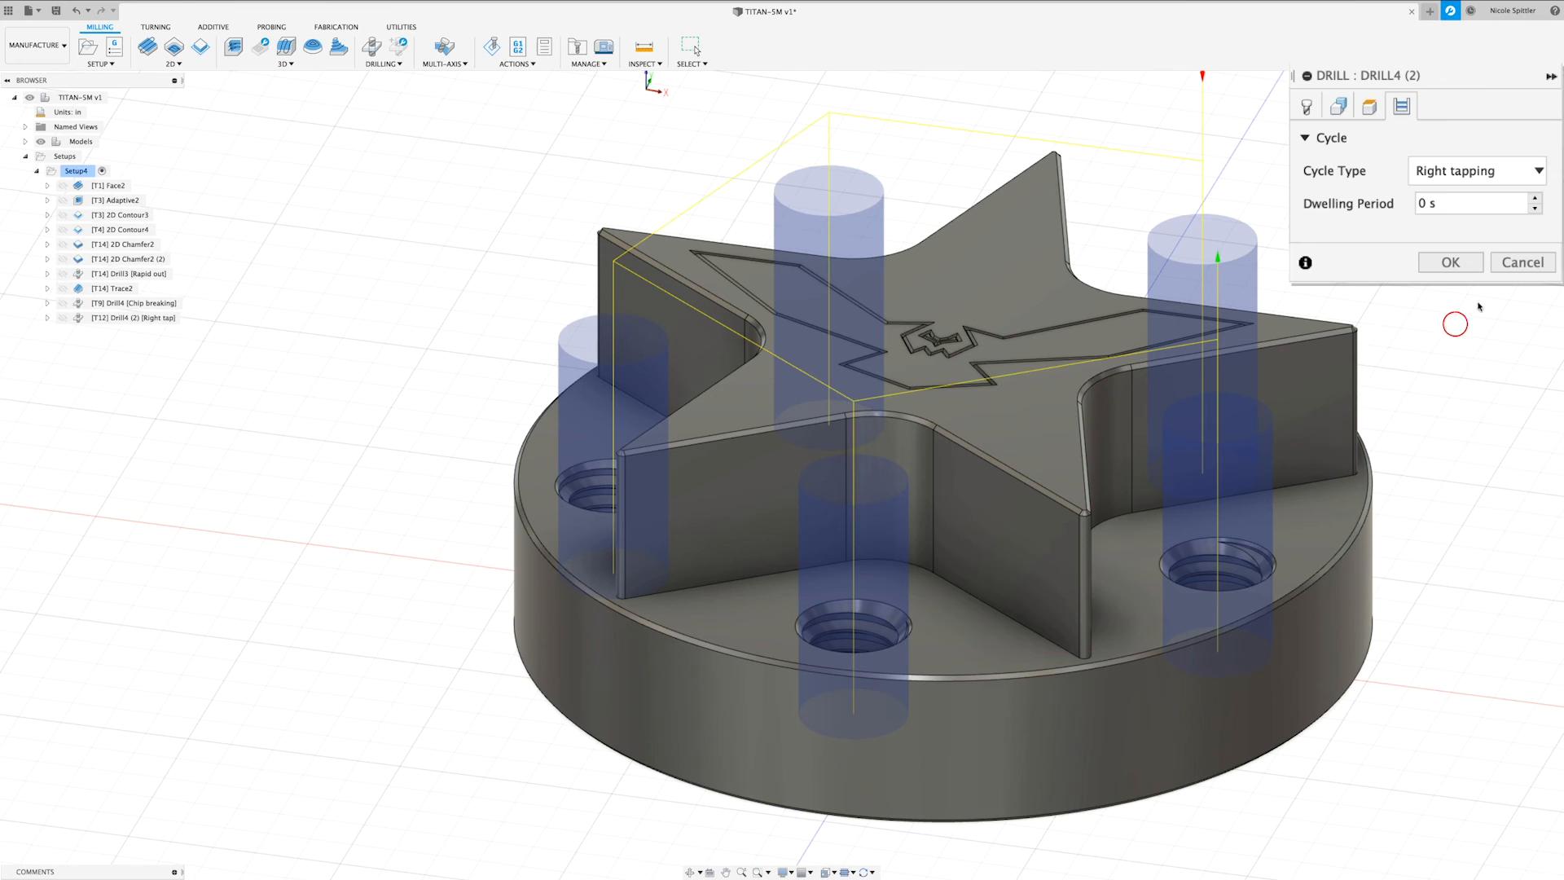
pyautogui.click(1445, 259)
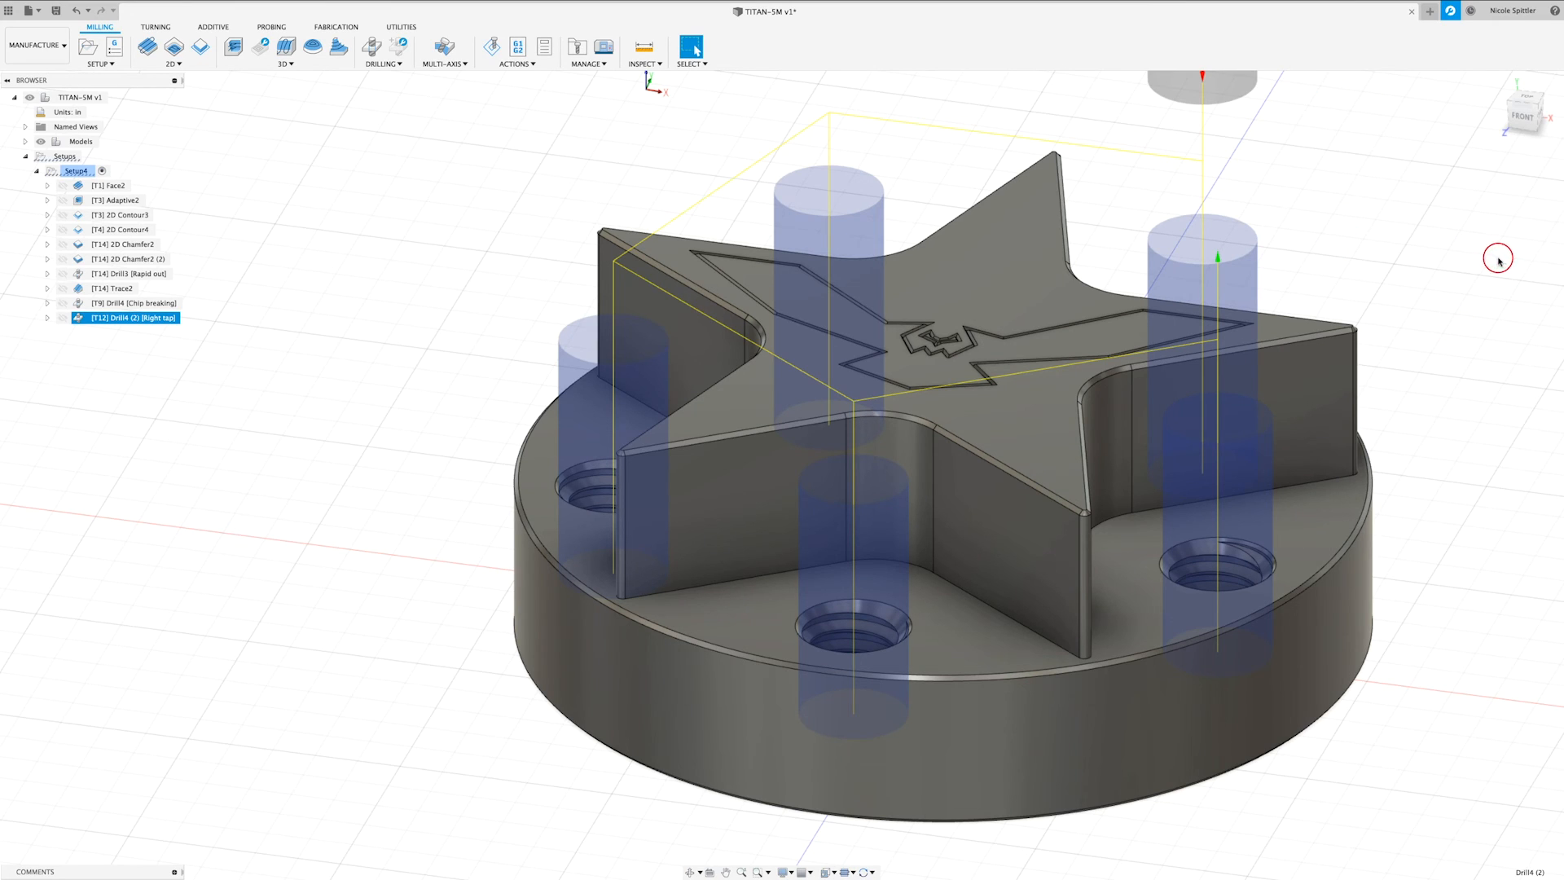